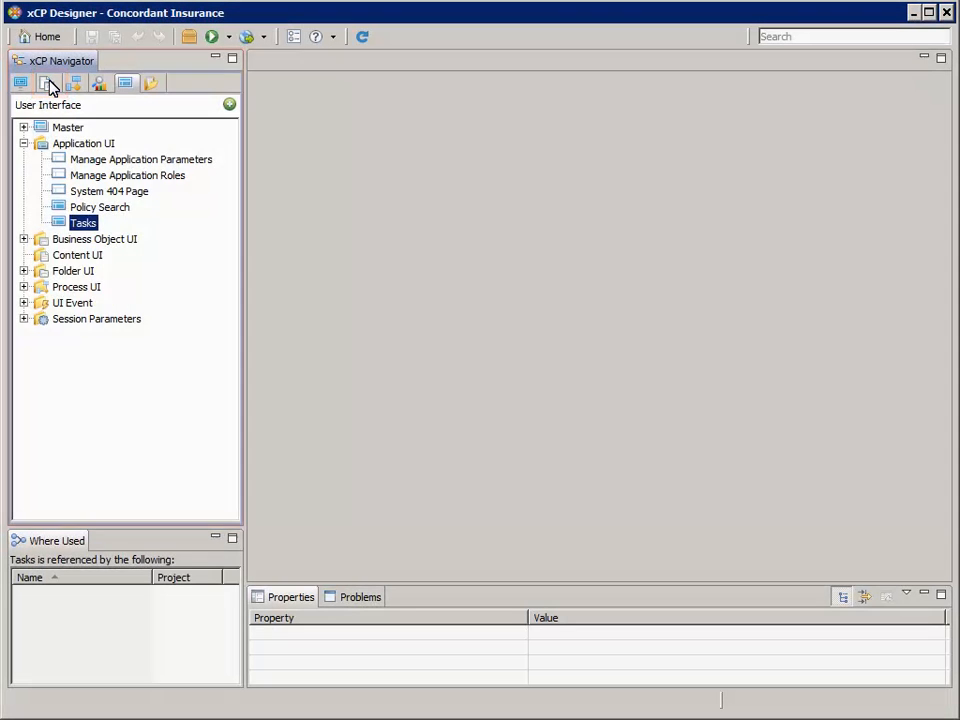
Create a new picklist labelled First Review Response in the object models
{"action": "left_click", "coordinate": [46, 83]}
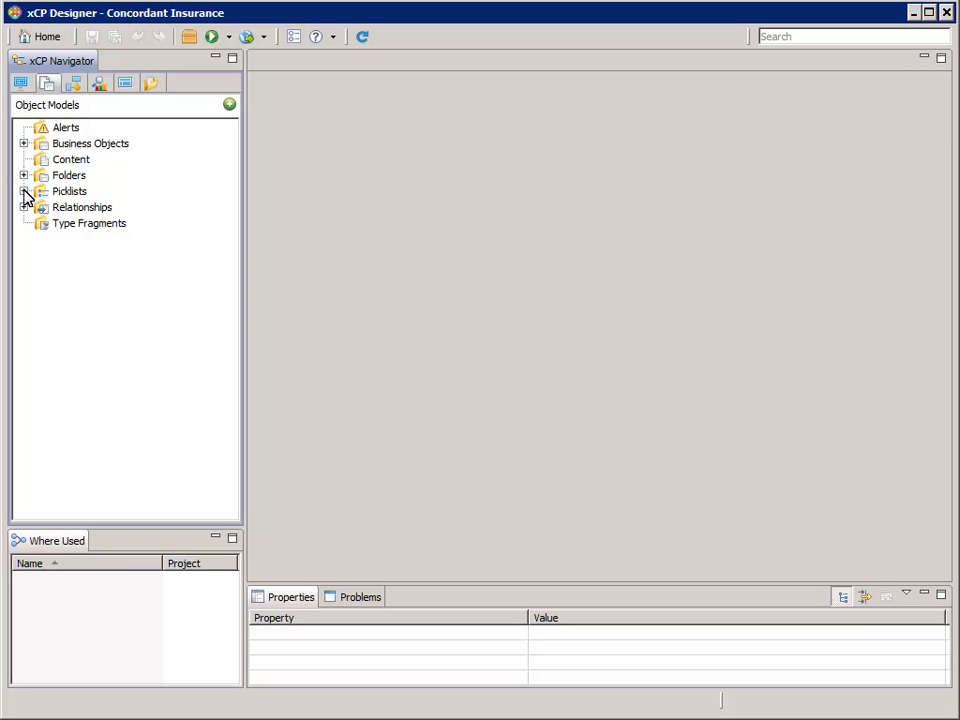
{"action": "left_click", "coordinate": [24, 191]}
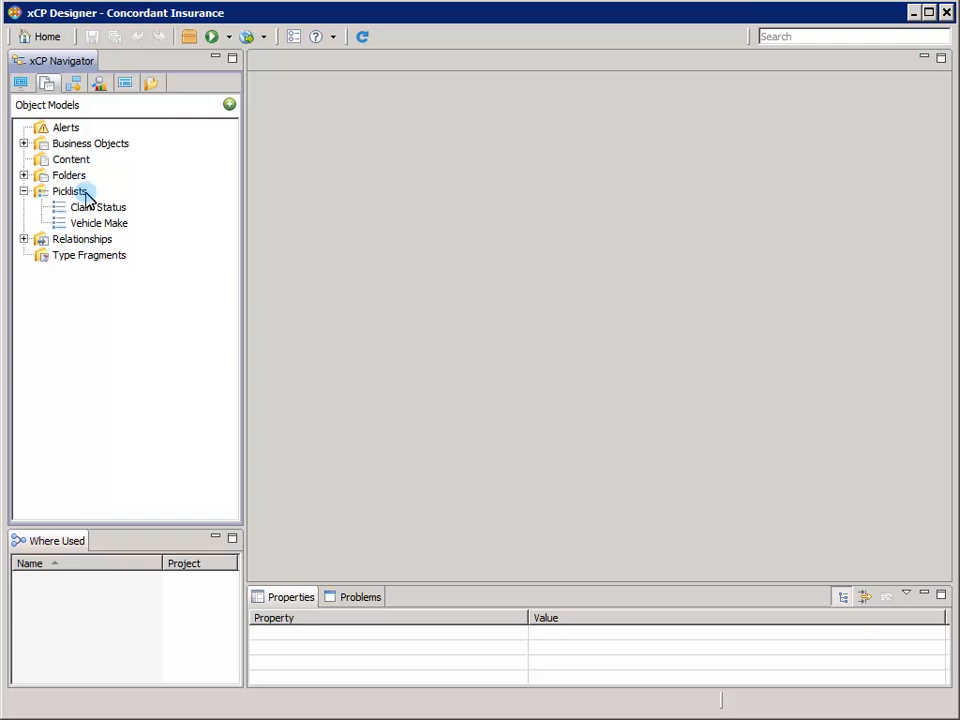
{"action": "right_click", "coordinate": [87, 197]}
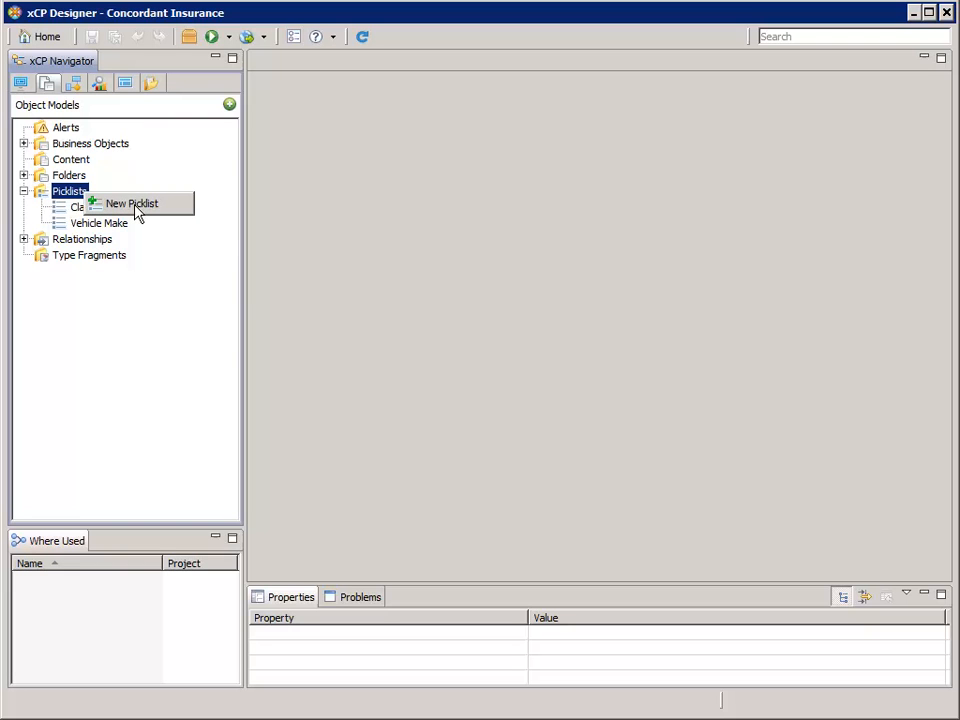
{"action": "left_click", "coordinate": [137, 213]}
{"action": "type", "text": "F"}
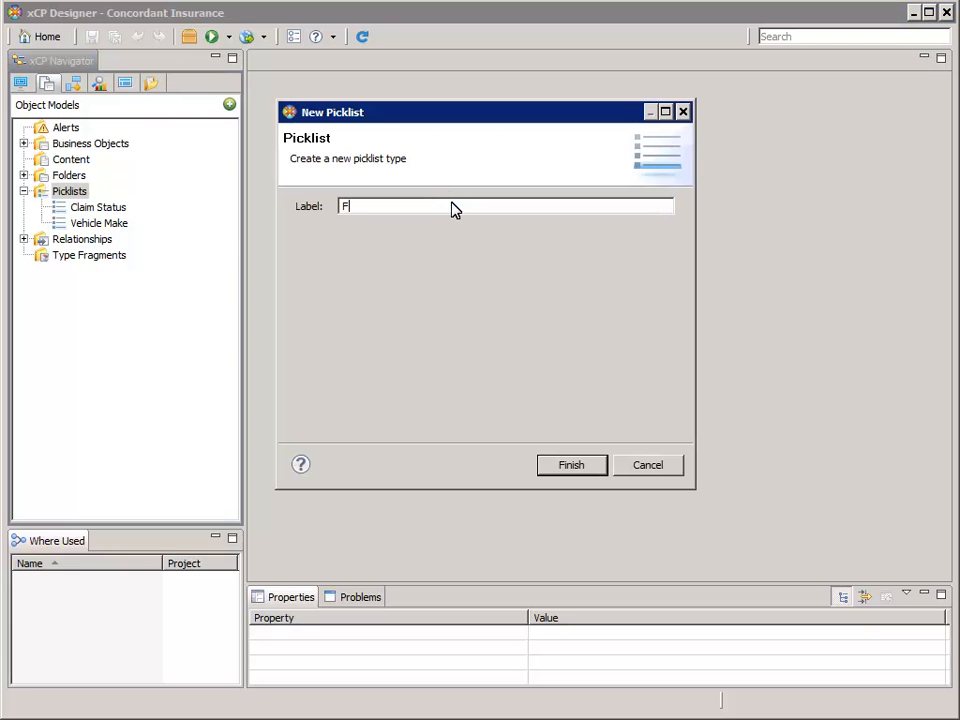
{"action": "type", "text": "irst Review Response"}
{"action": "left_click", "coordinate": [577, 465]}
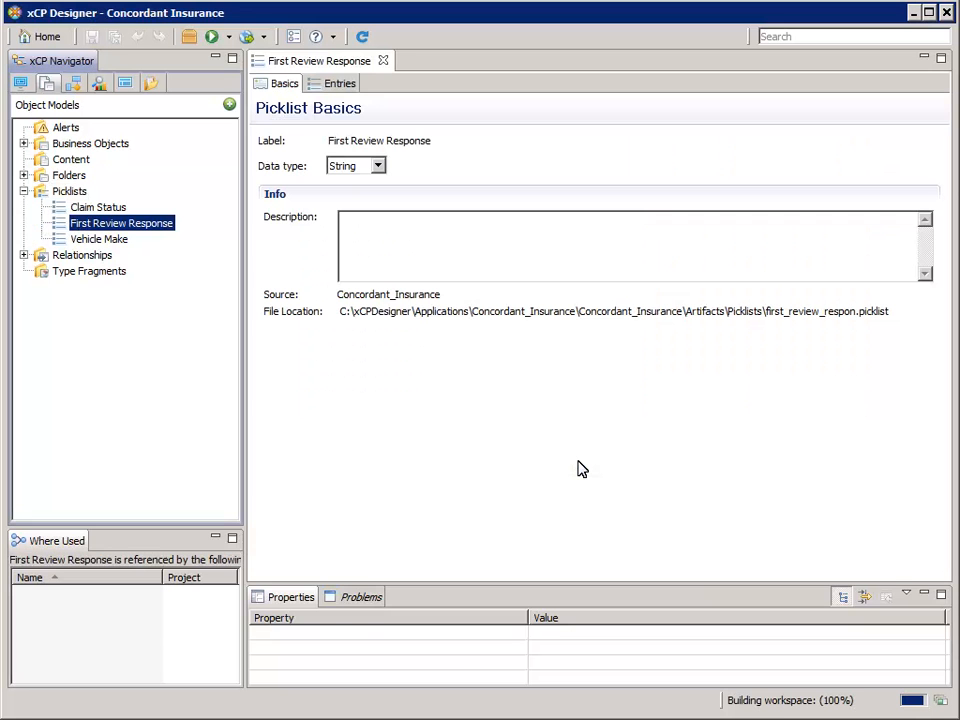
Set the data type of the First Review Response picklist to Integer
{"action": "left_click", "coordinate": [284, 85]}
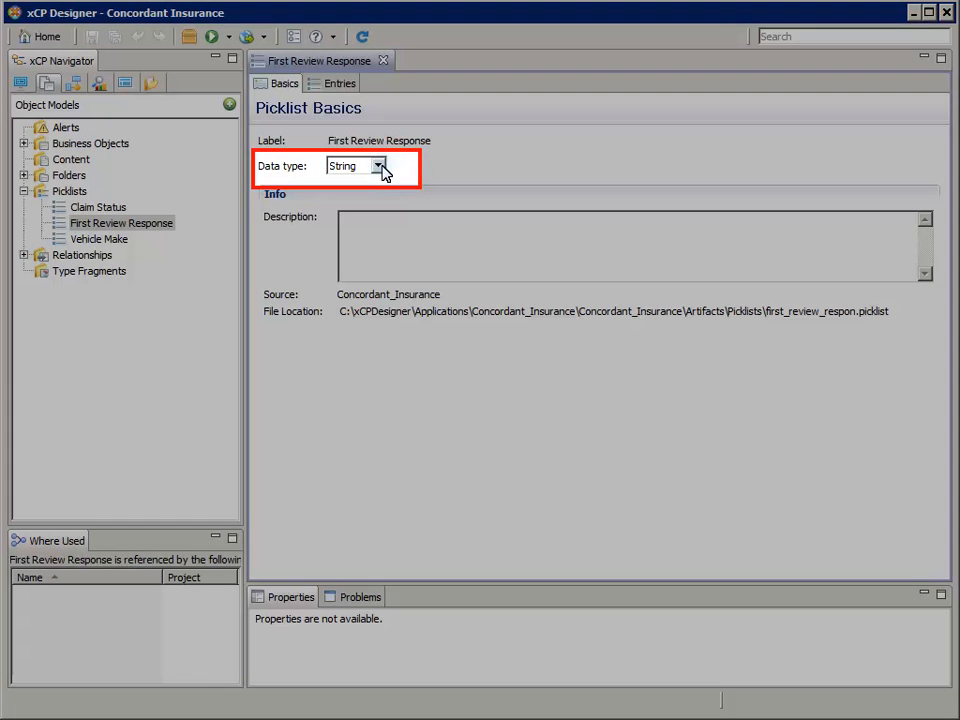
{"action": "left_click", "coordinate": [380, 167]}
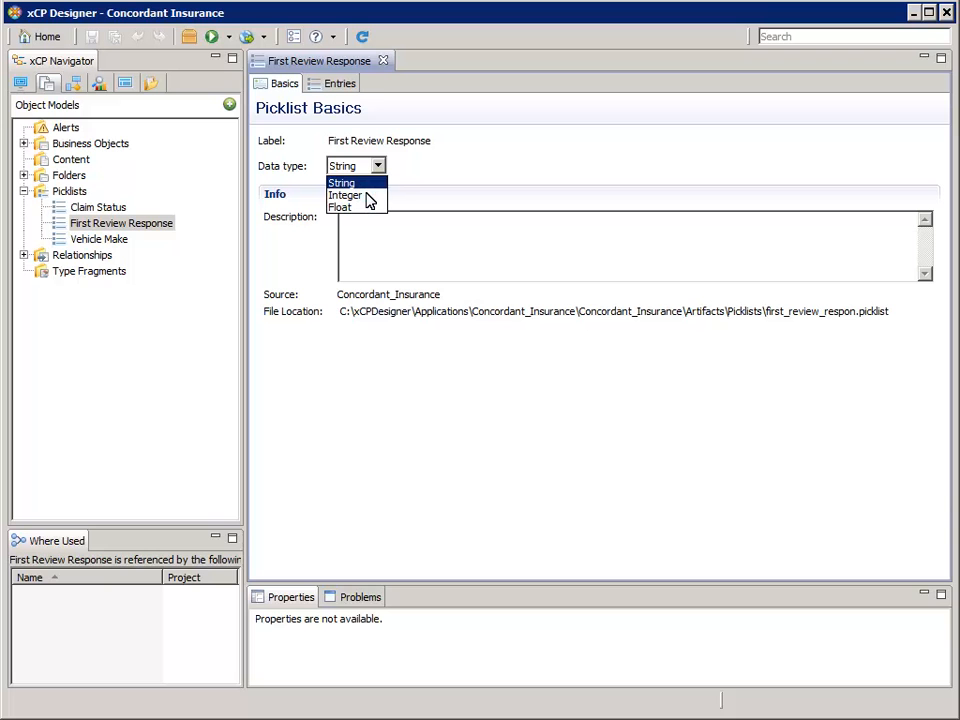
{"action": "left_click", "coordinate": [345, 195]}
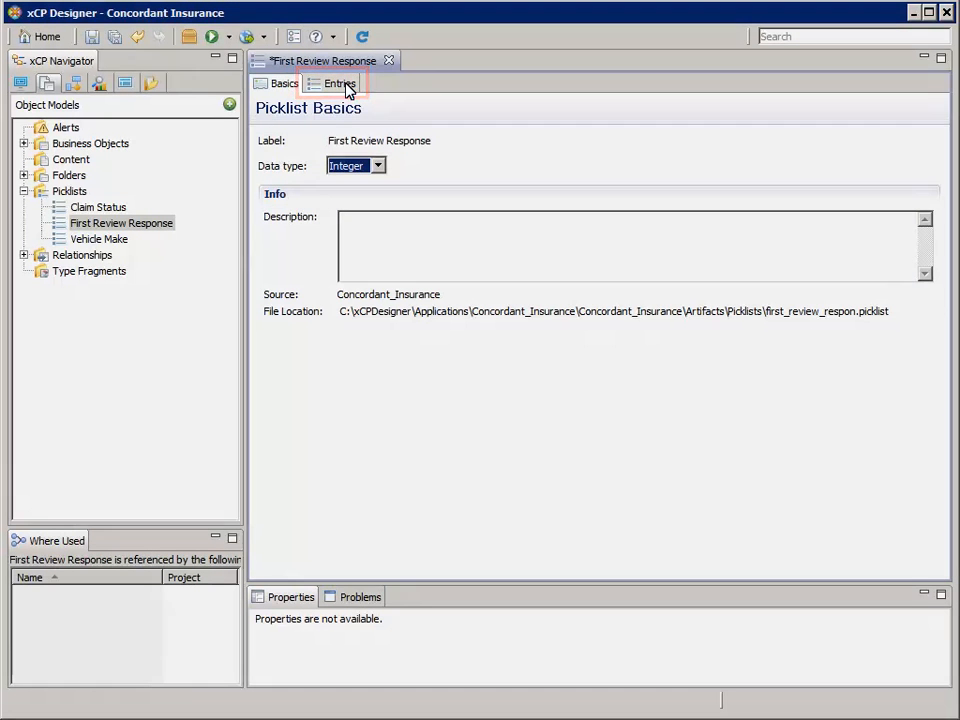
Add an entry labelled Pre-approve with value 1 to the First Review Response picklist
{"action": "left_click", "coordinate": [343, 85]}
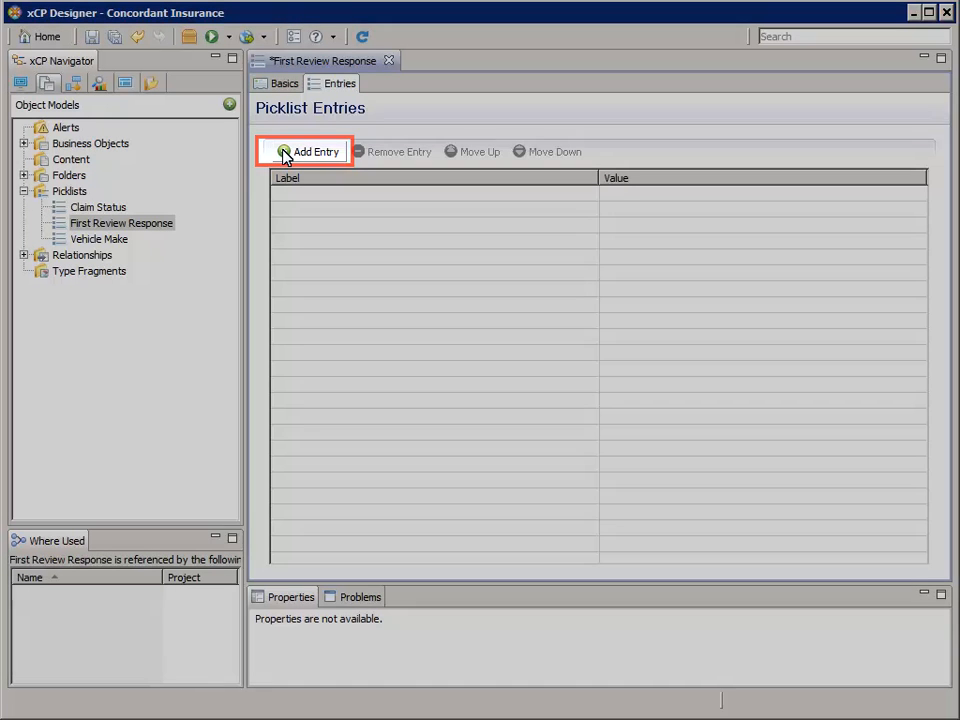
{"action": "left_click", "coordinate": [285, 155]}
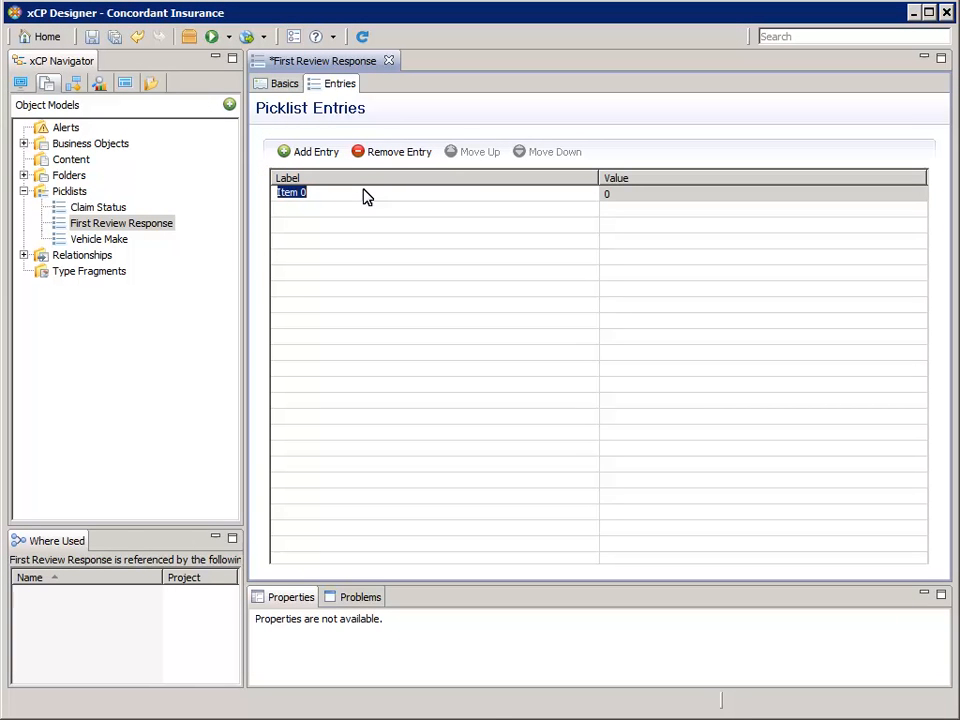
{"action": "type", "text": "Pre-approve"}
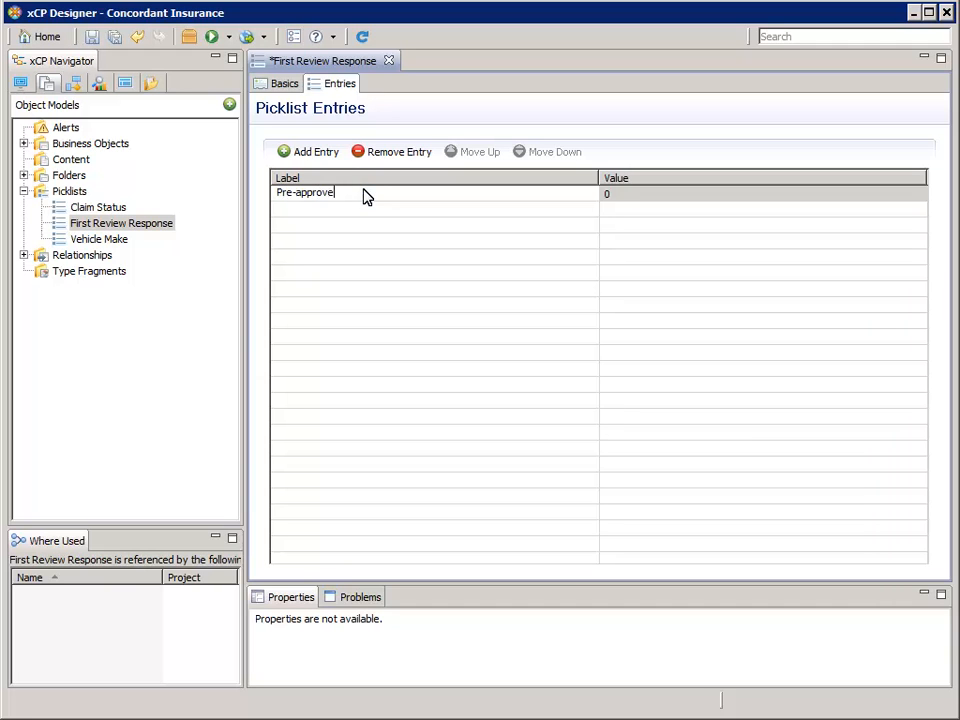
{"action": "key", "text": "Tab"}
{"action": "type", "text": "1"}
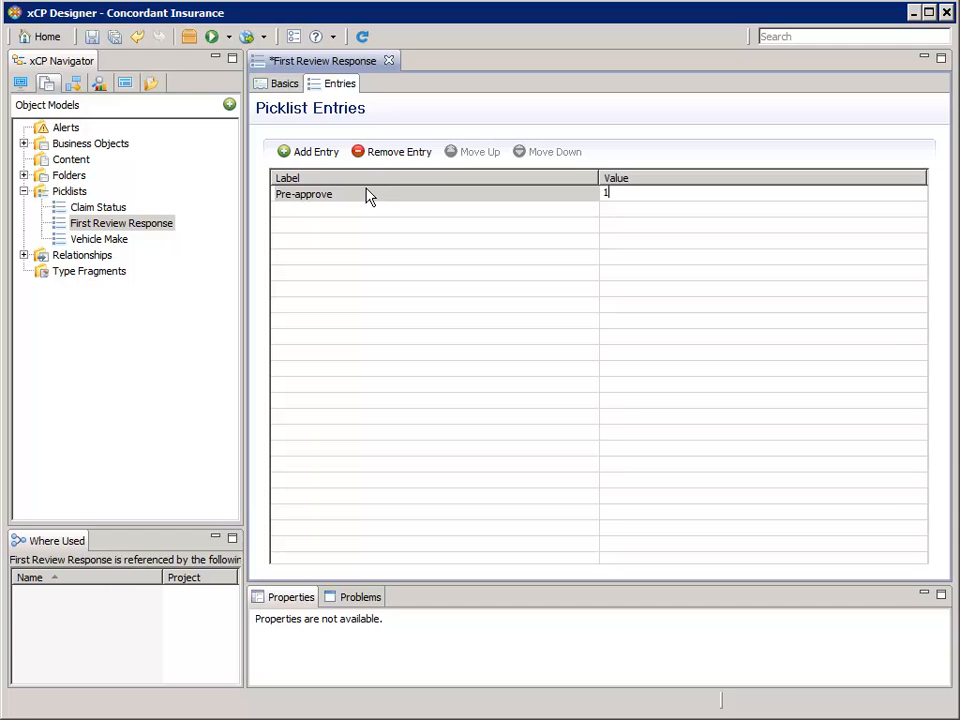
Add a Deny entry with value 3 to the First Review Response picklist, and close the picklist with its changes saved
{"action": "key", "text": "Tab"}
{"action": "type", "text": "Deny"}
{"action": "key", "text": "Tab"}
{"action": "type", "text": "3"}
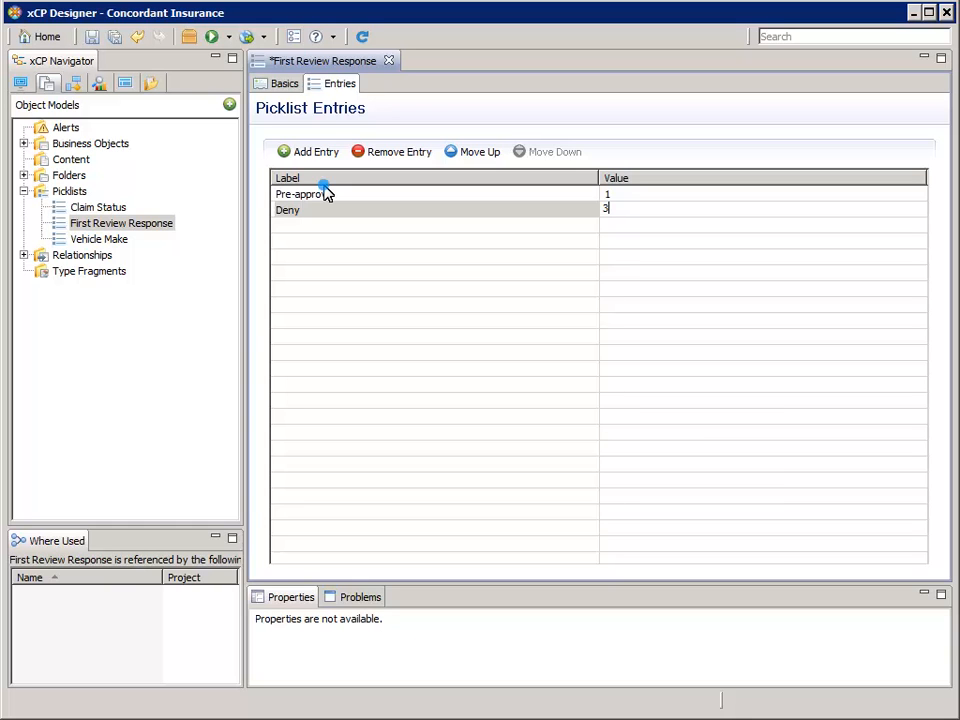
{"action": "key", "text": "Return"}
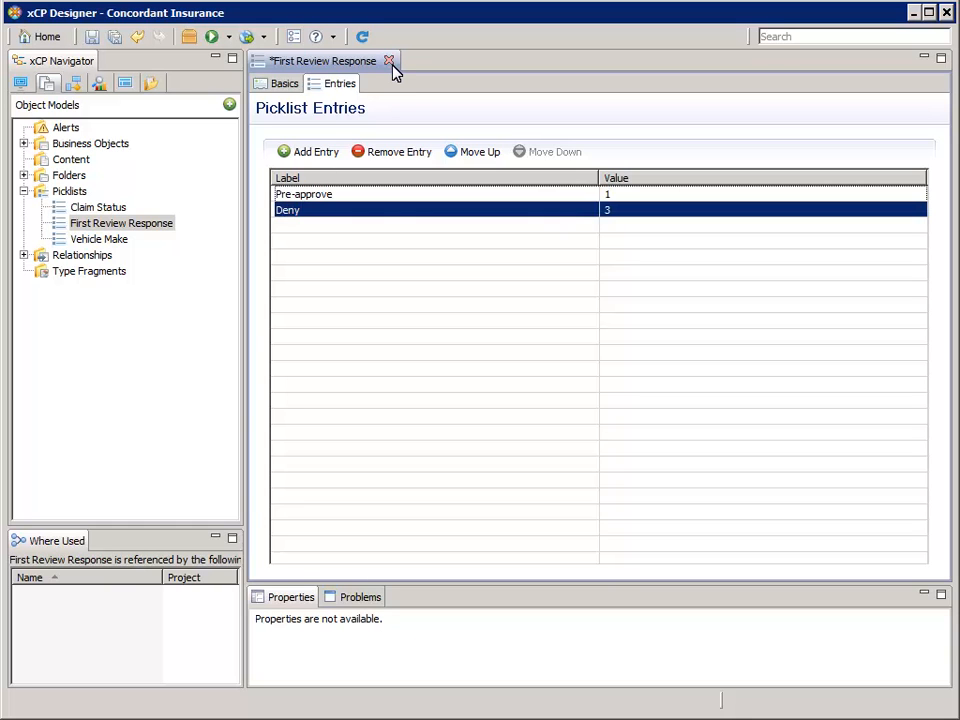
{"action": "left_click", "coordinate": [389, 61]}
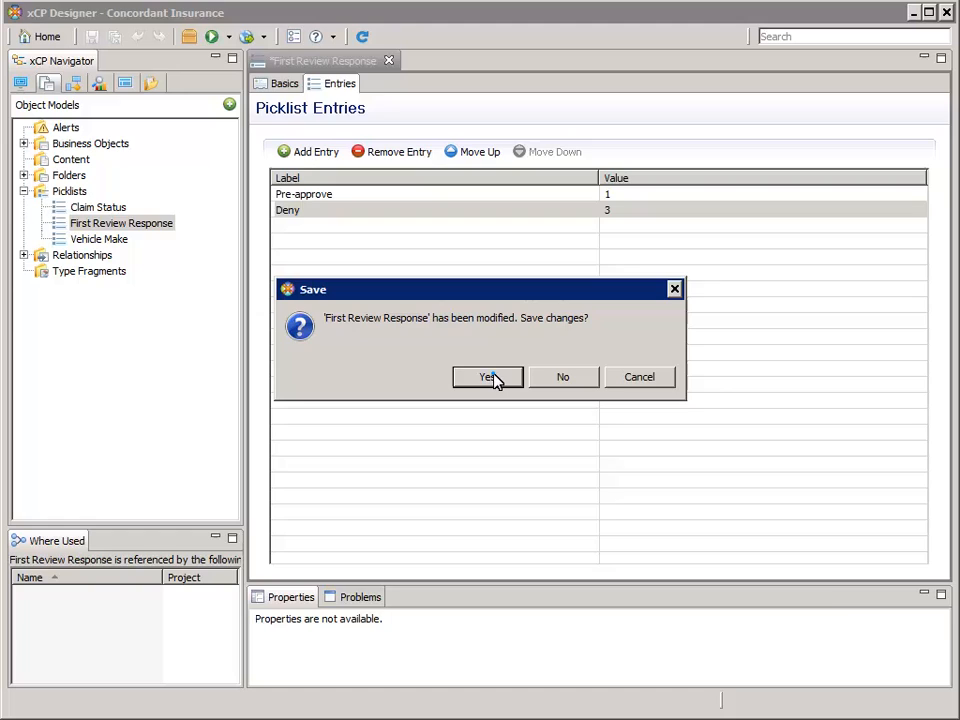
{"action": "left_click", "coordinate": [491, 378]}
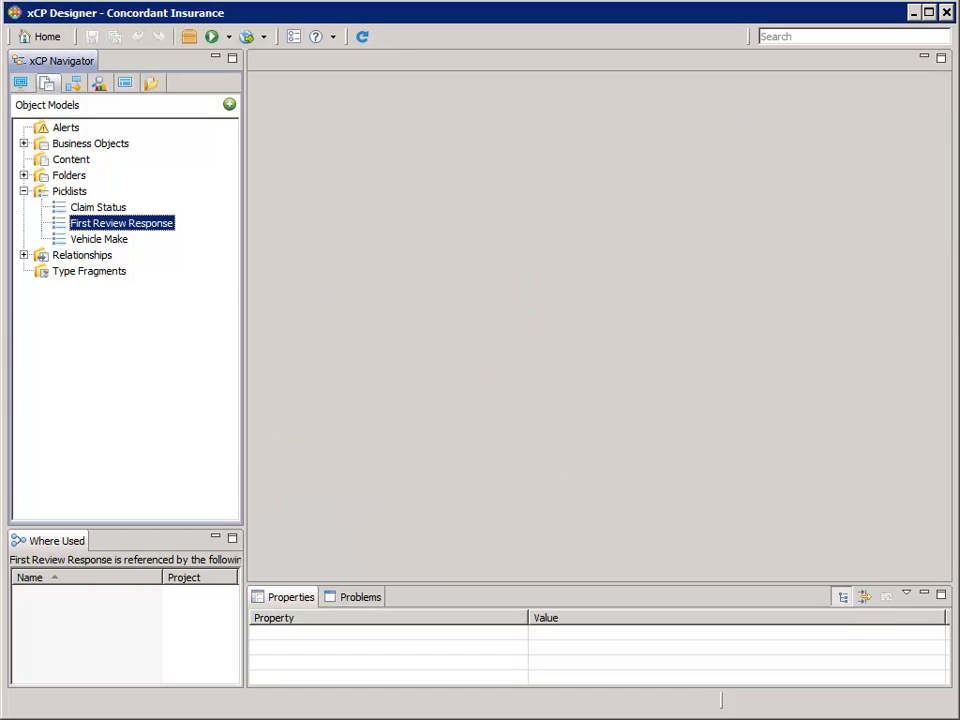
Create another picklist labelled Second Review Response and set its data type to Integer
{"action": "right_click", "coordinate": [86, 196]}
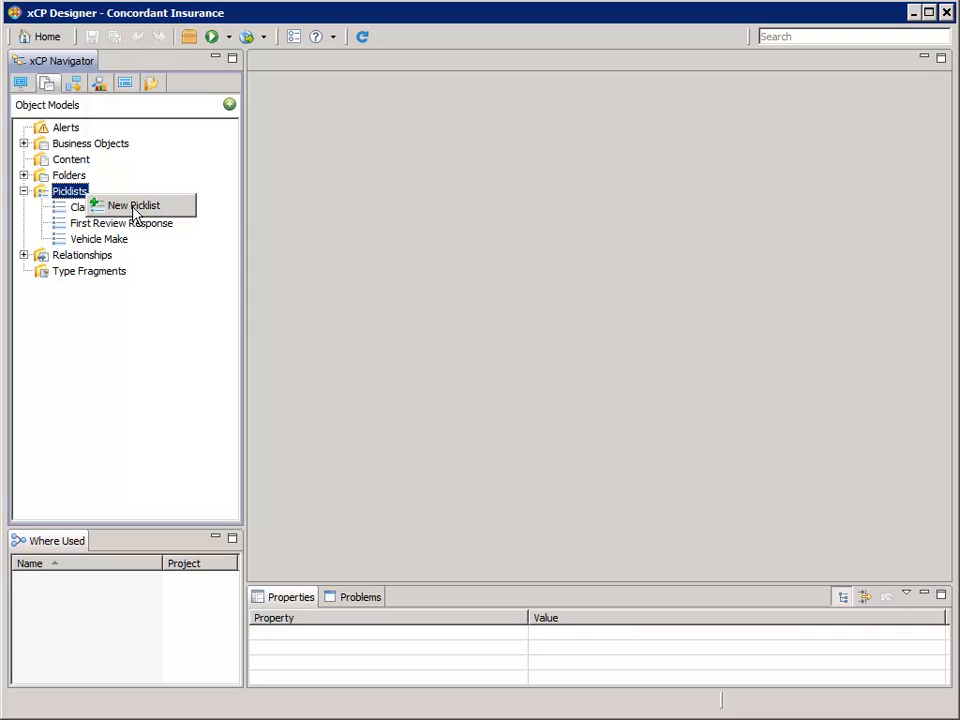
{"action": "left_click", "coordinate": [134, 206]}
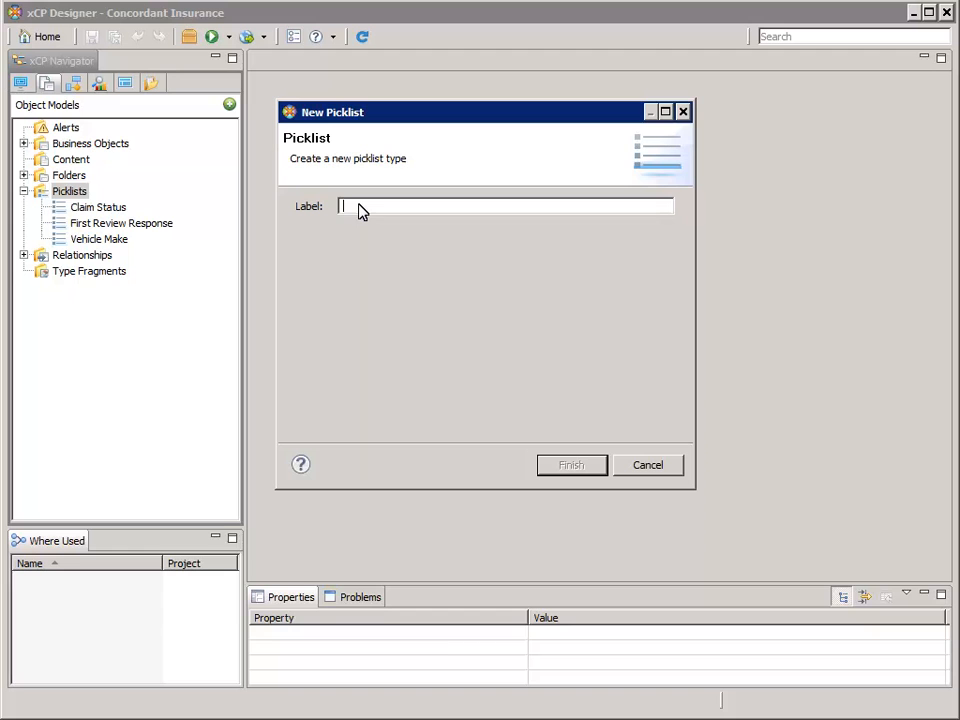
{"action": "type", "text": "Second Review Response"}
{"action": "left_click", "coordinate": [574, 466]}
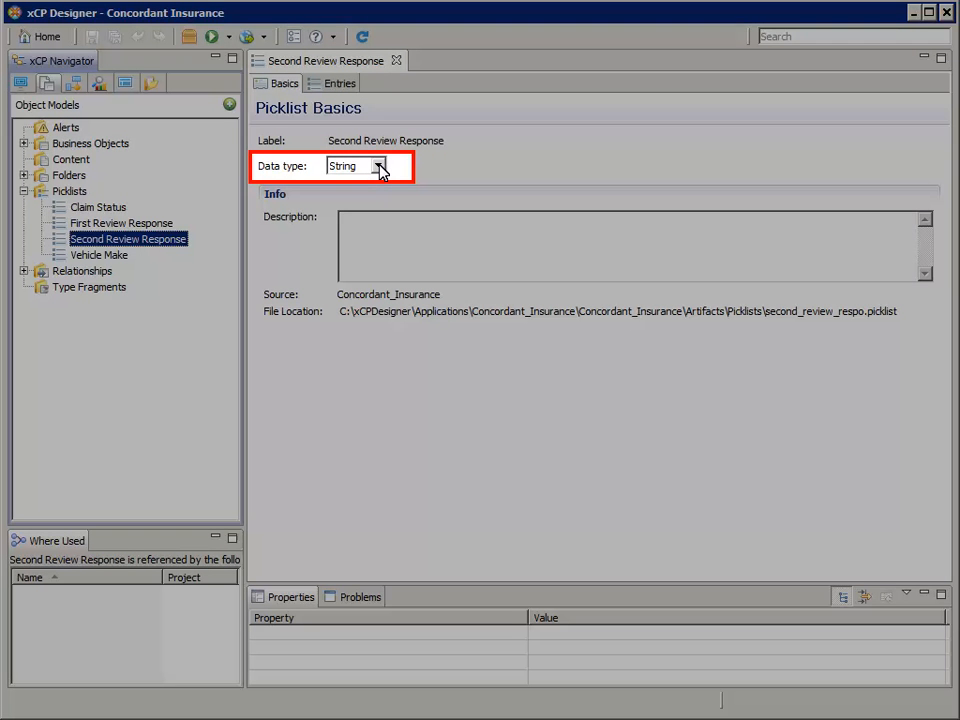
{"action": "left_click", "coordinate": [380, 168]}
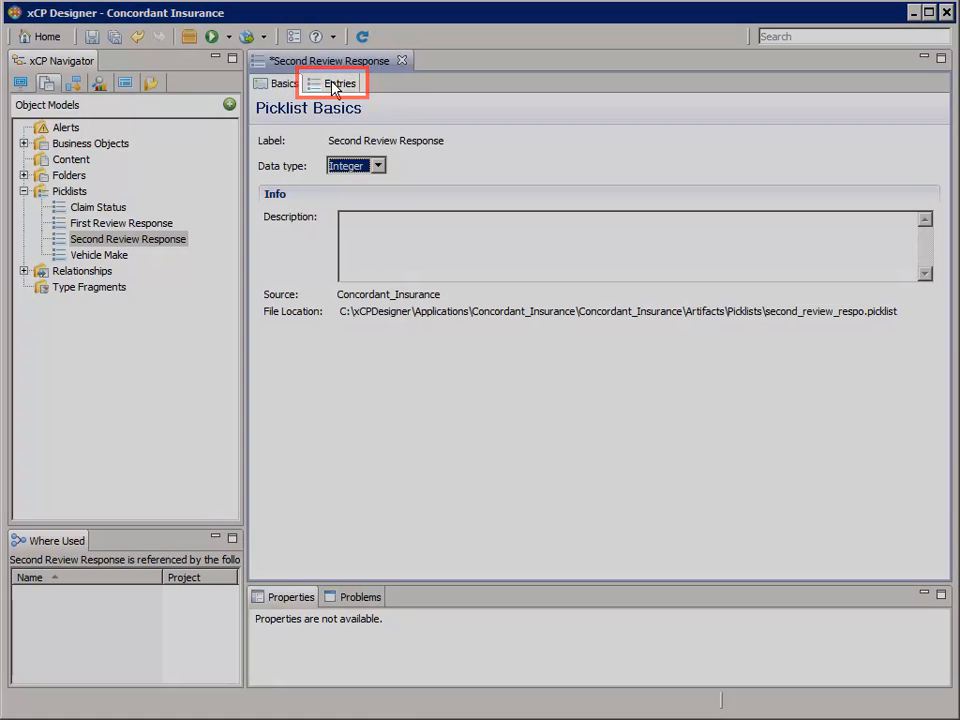
Add an entry labelled Approve with value 2 to the Second Review Response picklist
{"action": "left_click", "coordinate": [335, 86]}
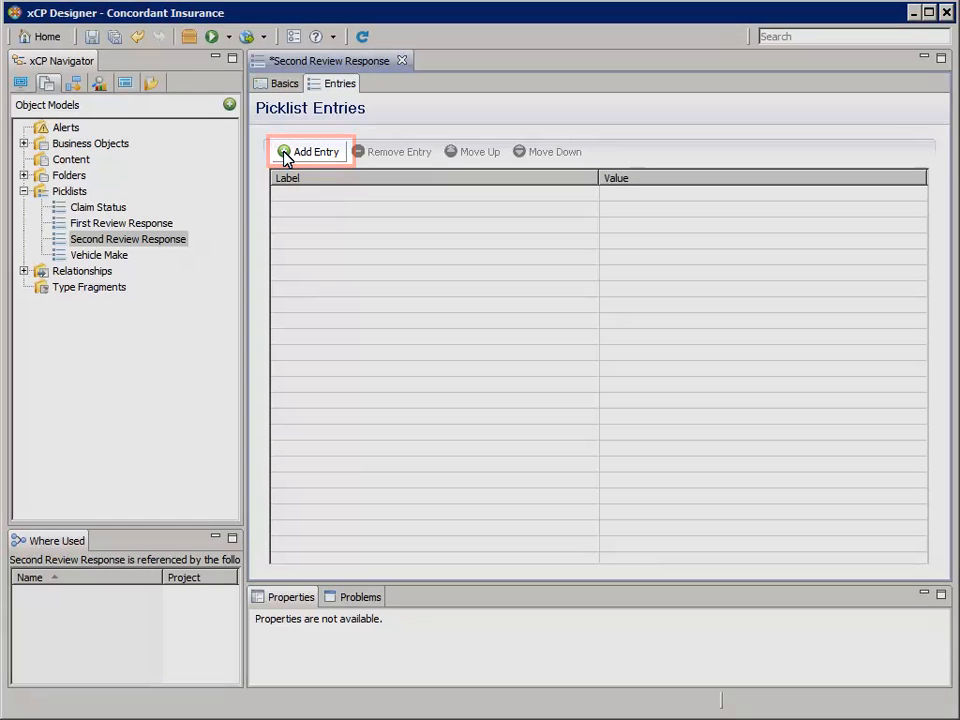
{"action": "left_click", "coordinate": [285, 158]}
{"action": "type", "text": "Approve"}
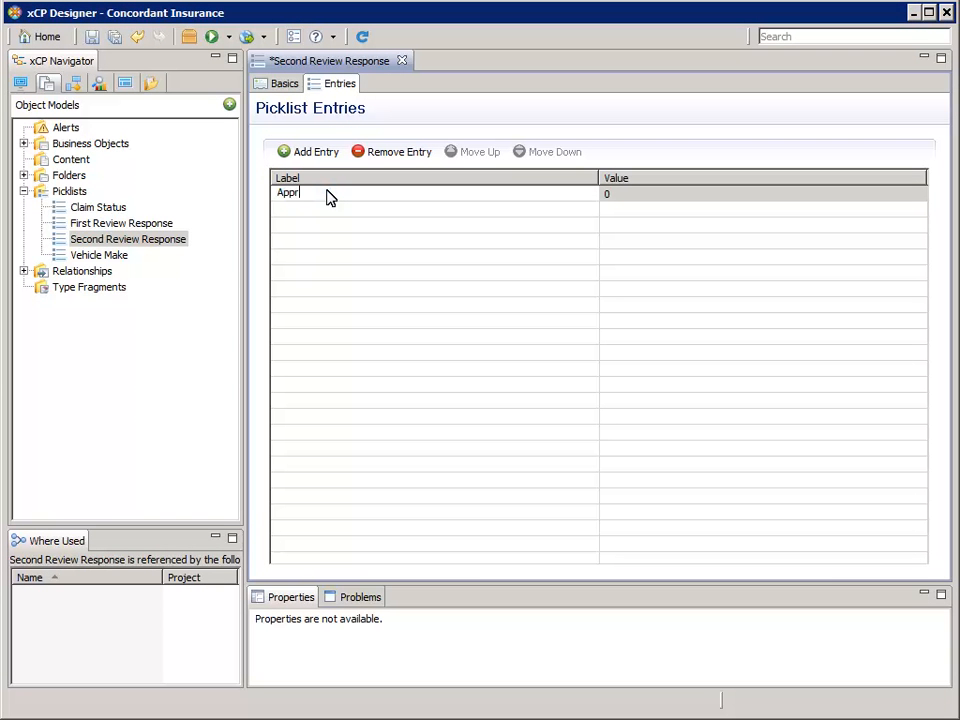
{"action": "left_click", "coordinate": [626, 195]}
{"action": "type", "text": "2"}
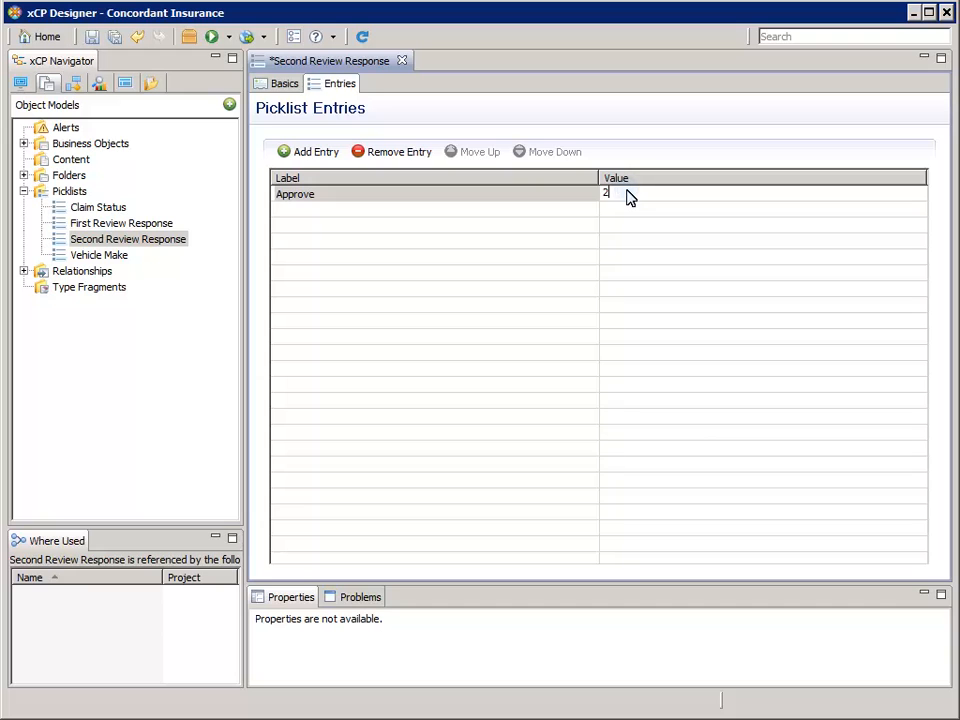
Add a Deny entry with value 3 to the Second Review Response picklist, and close the picklist with its changes saved
{"action": "left_click", "coordinate": [309, 152]}
{"action": "left_click", "coordinate": [313, 209]}
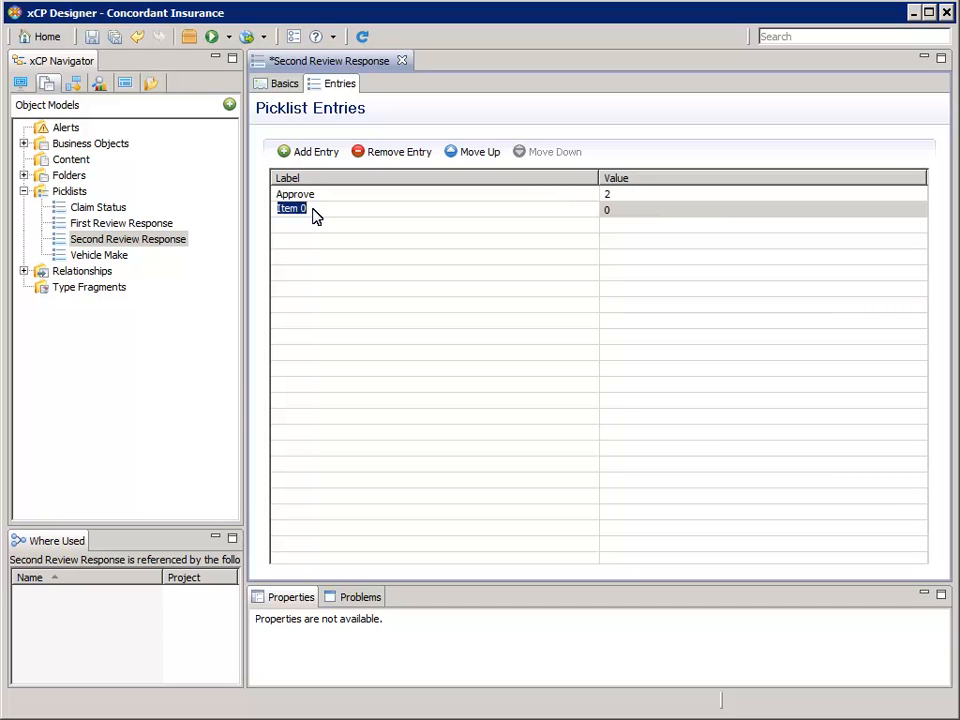
{"action": "type", "text": "Deny"}
{"action": "left_click", "coordinate": [614, 209]}
{"action": "type", "text": "3"}
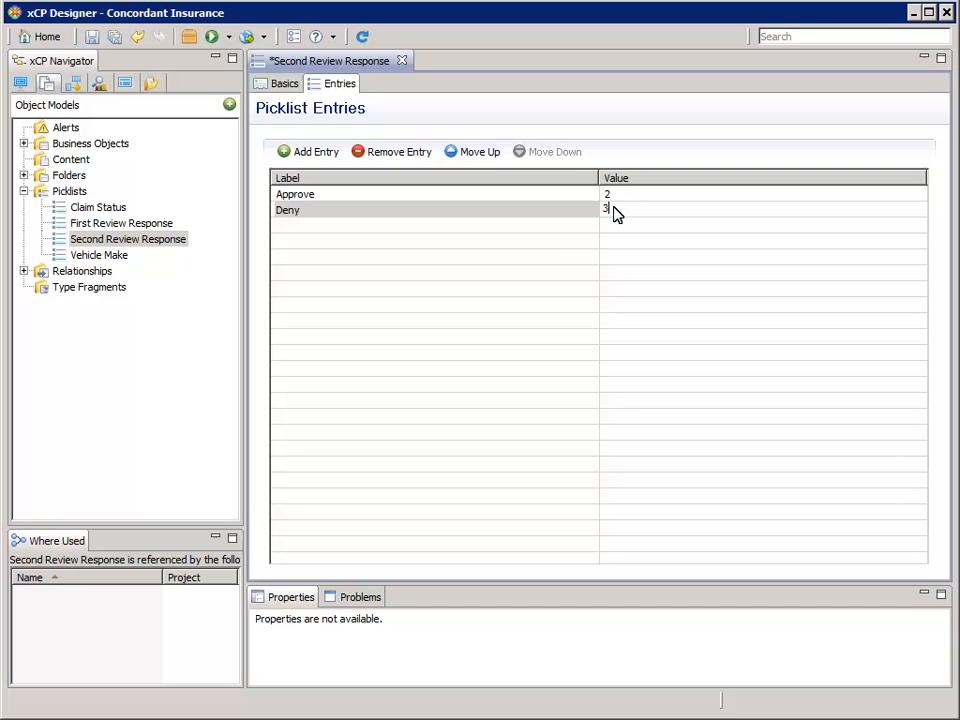
{"action": "key", "text": "Return"}
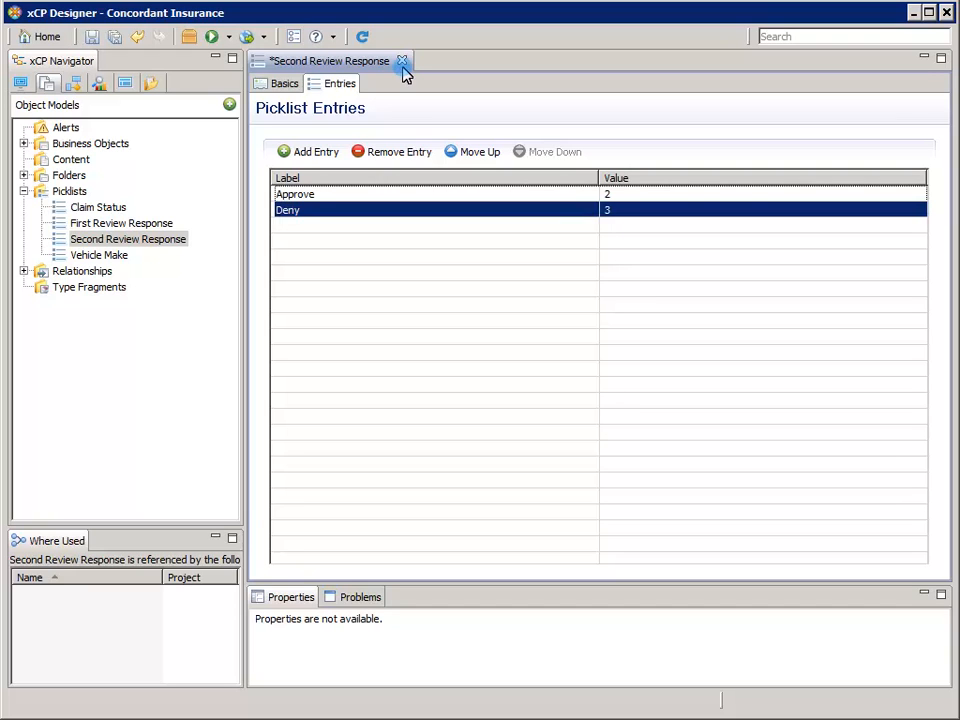
{"action": "left_click", "coordinate": [402, 61]}
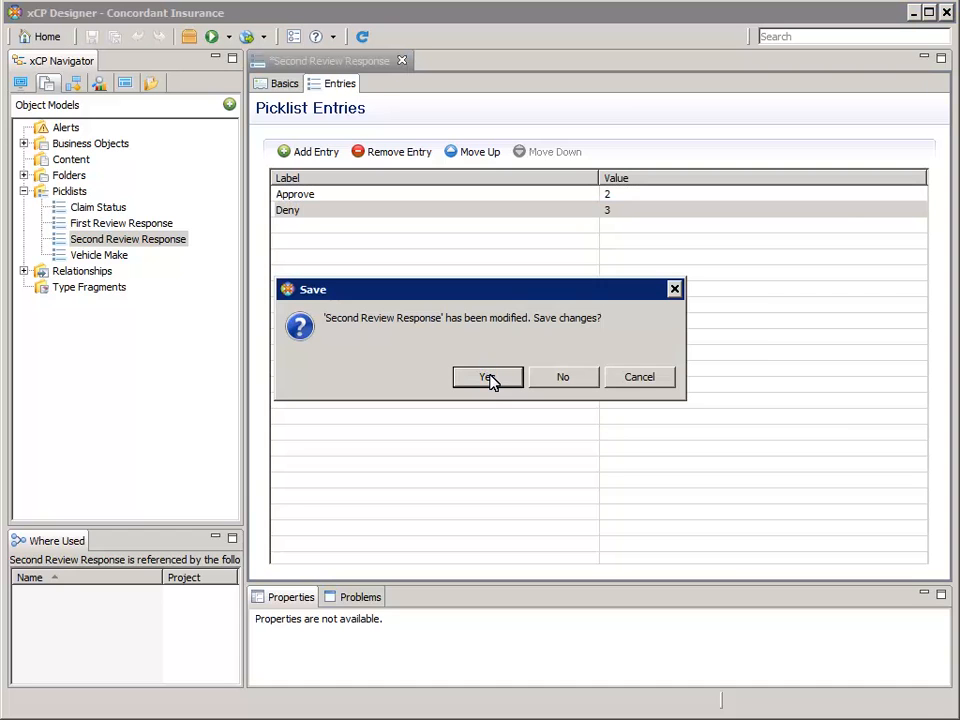
{"action": "left_click", "coordinate": [489, 379]}
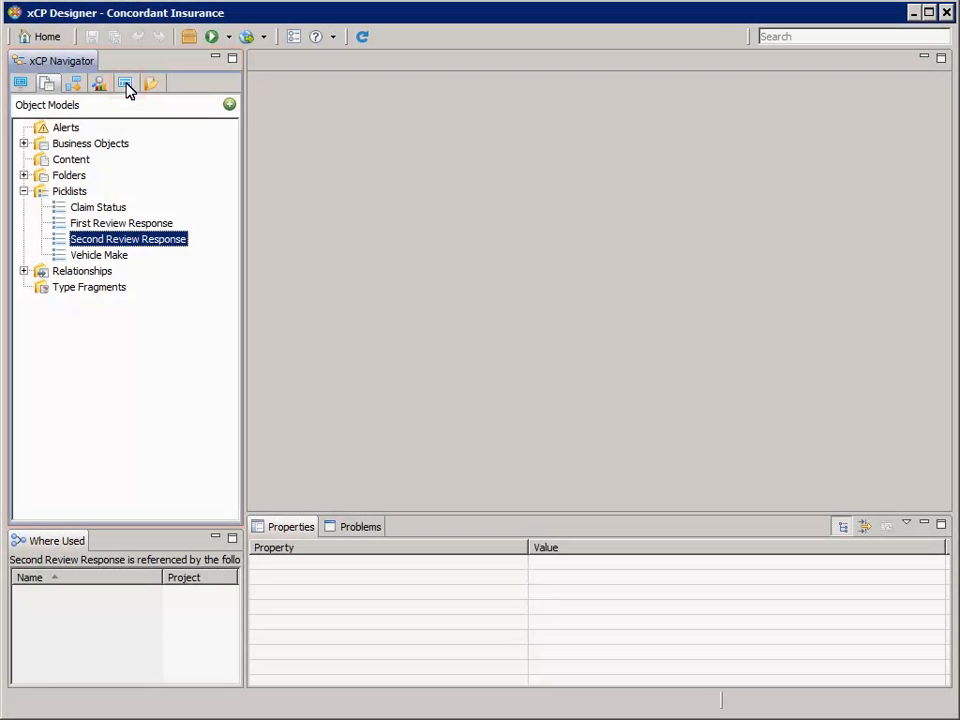
Create a user interface page for the First Approval activity of the Claim Processing process, keeping the default label
{"action": "left_click", "coordinate": [127, 88]}
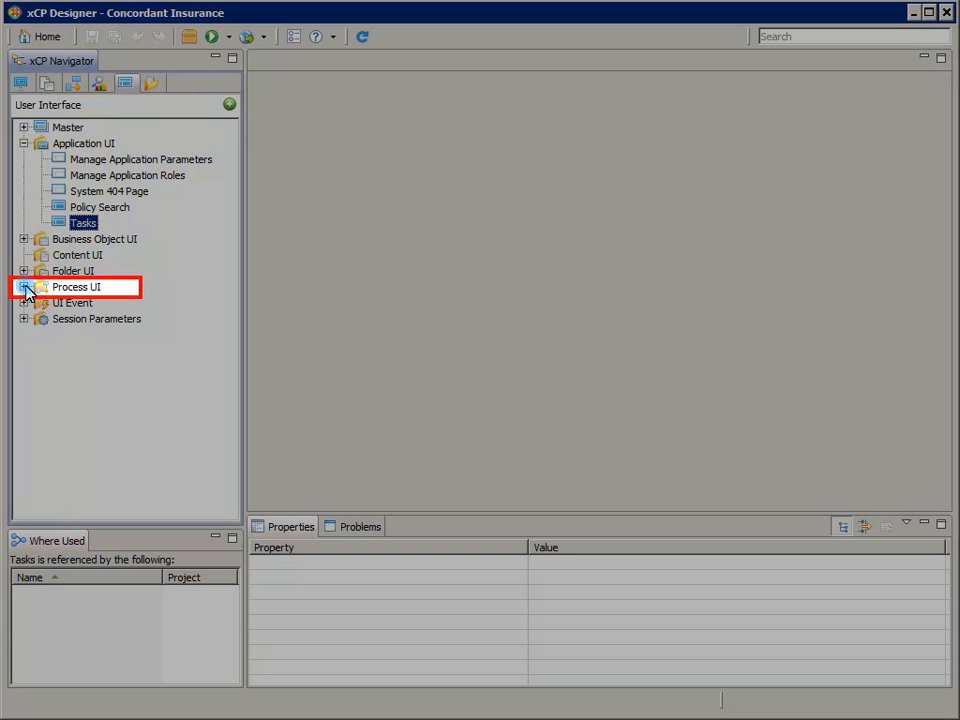
{"action": "left_click", "coordinate": [24, 287]}
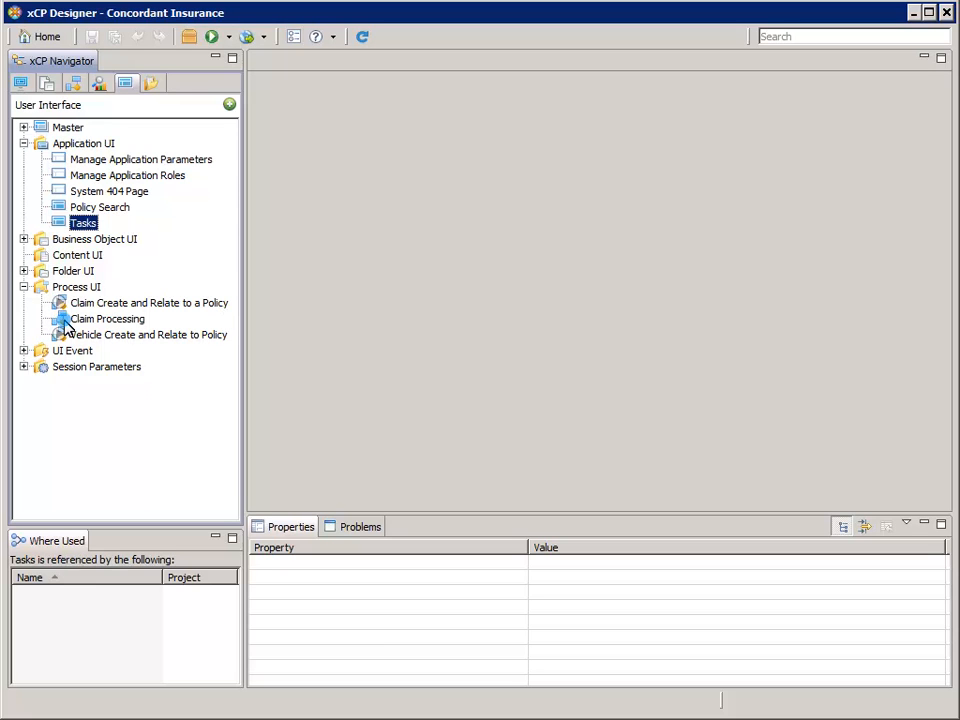
{"action": "right_click", "coordinate": [136, 319]}
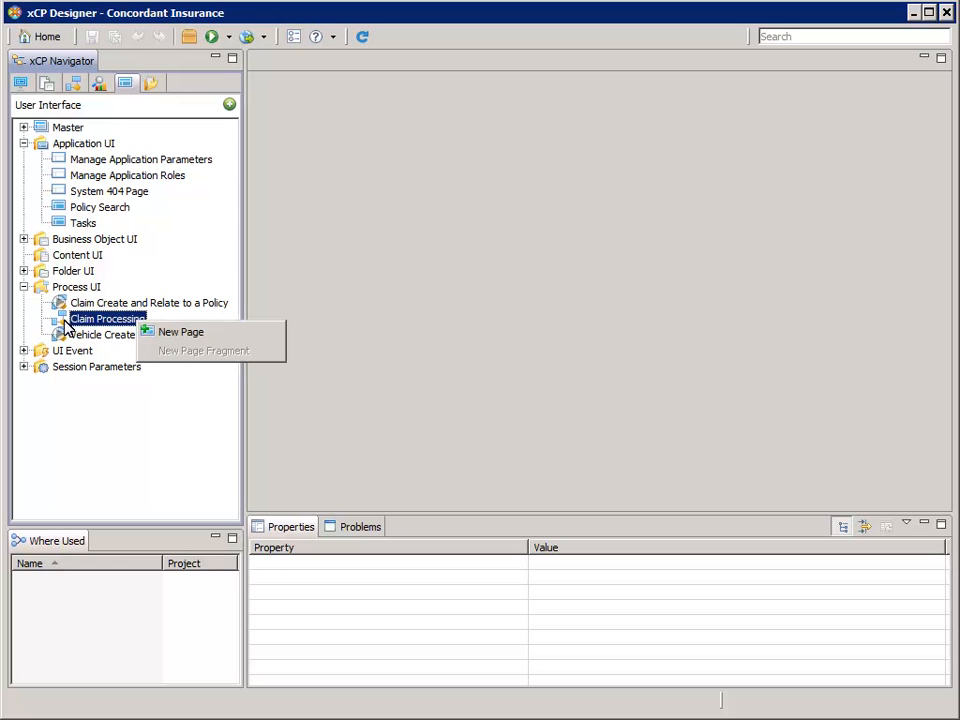
{"action": "left_click", "coordinate": [210, 337]}
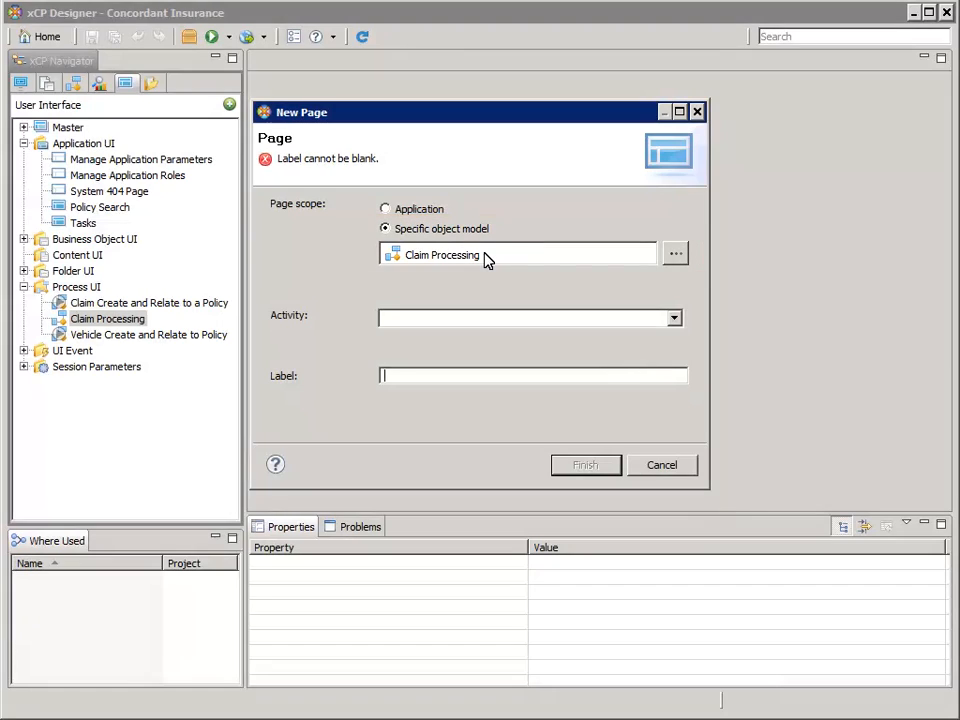
{"action": "left_click", "coordinate": [478, 255]}
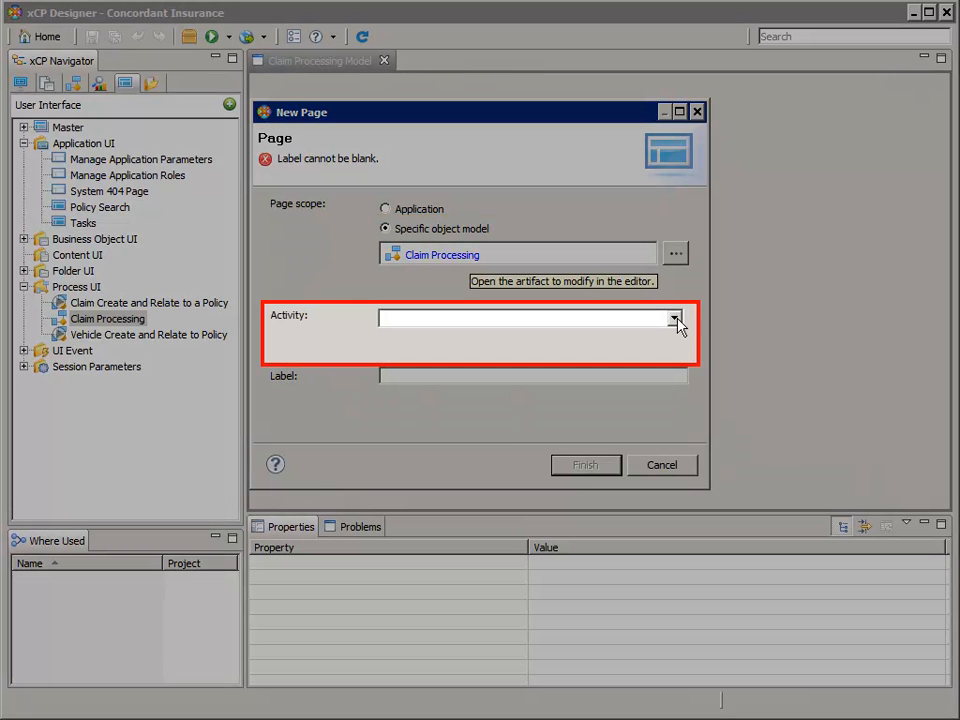
{"action": "left_click", "coordinate": [675, 318]}
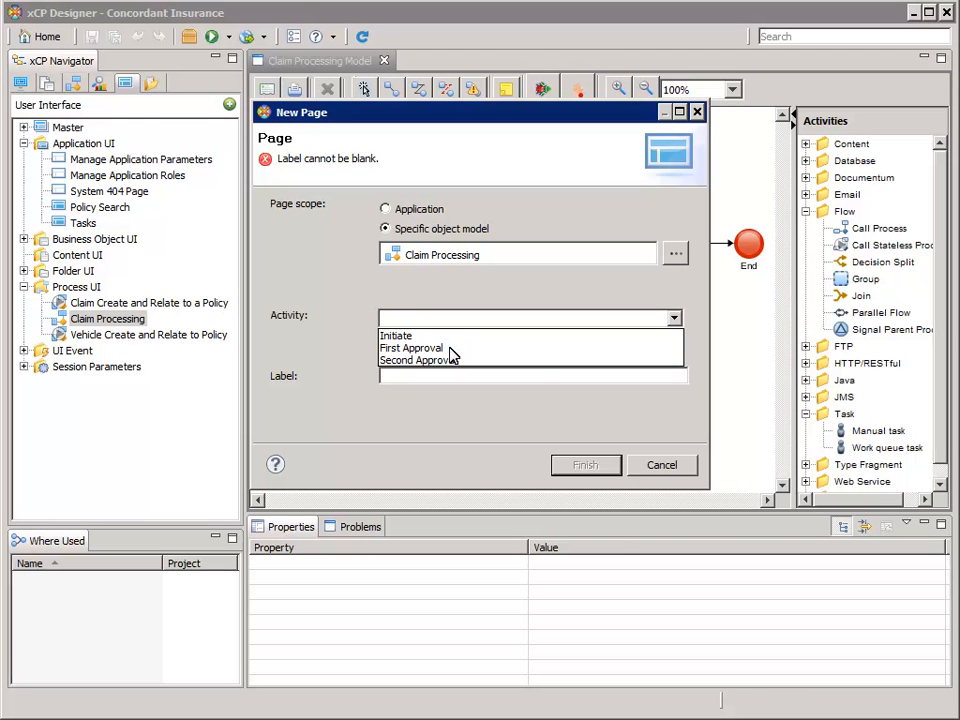
{"action": "left_click", "coordinate": [449, 348]}
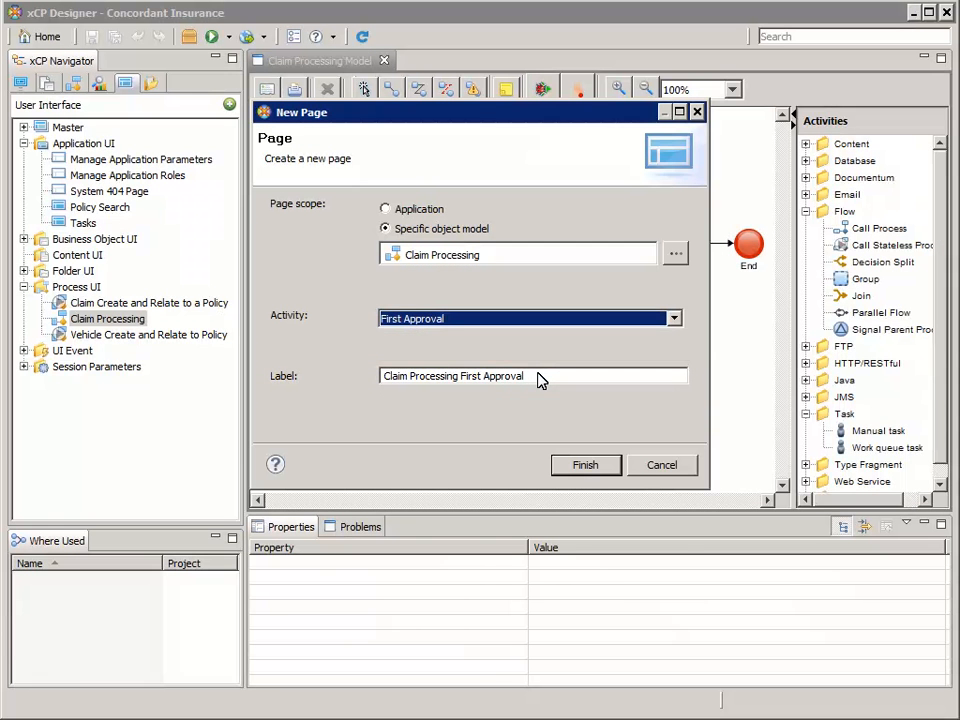
{"action": "left_click", "coordinate": [538, 379]}
{"action": "left_click", "coordinate": [585, 468]}
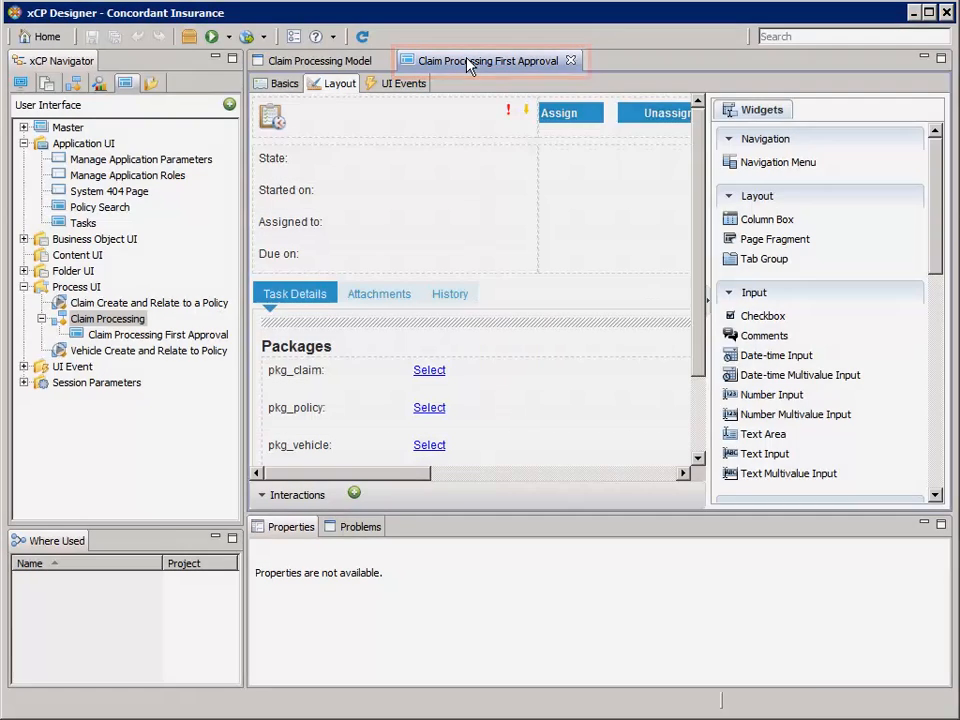
Examine the First Approval page's full layout in an enlarged editor, restore the editor size, and close the Claim Processing Model
{"action": "double_click", "coordinate": [470, 62]}
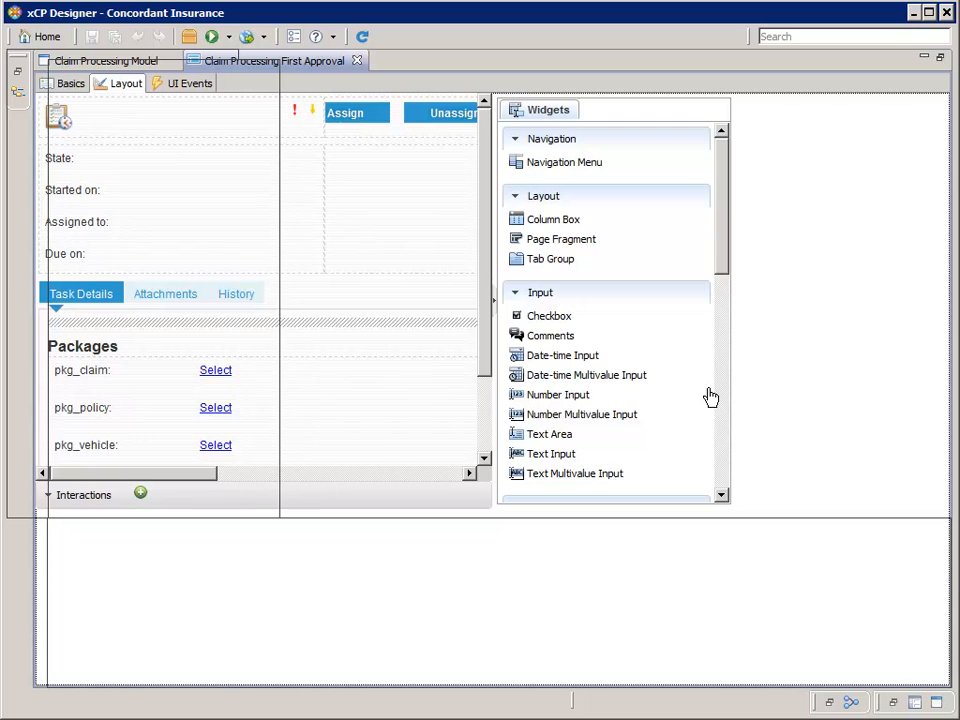
{"action": "left_click_drag", "start_coordinate": [474, 656], "coordinate": [552, 666]}
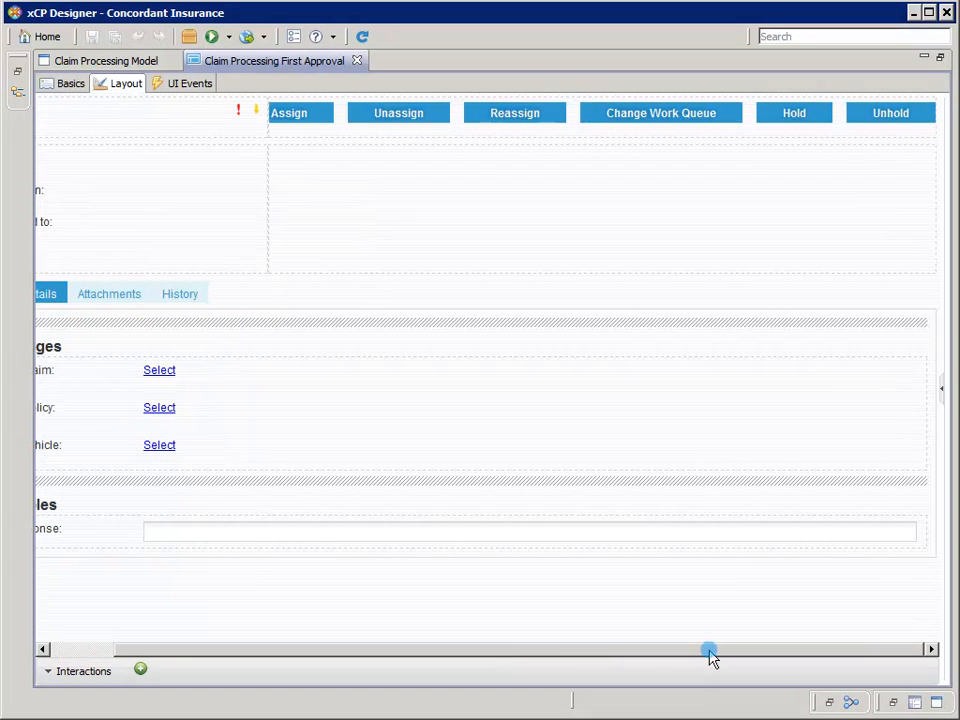
{"action": "left_click_drag", "start_coordinate": [709, 654], "coordinate": [640, 650]}
{"action": "left_click_drag", "start_coordinate": [558, 652], "coordinate": [501, 634]}
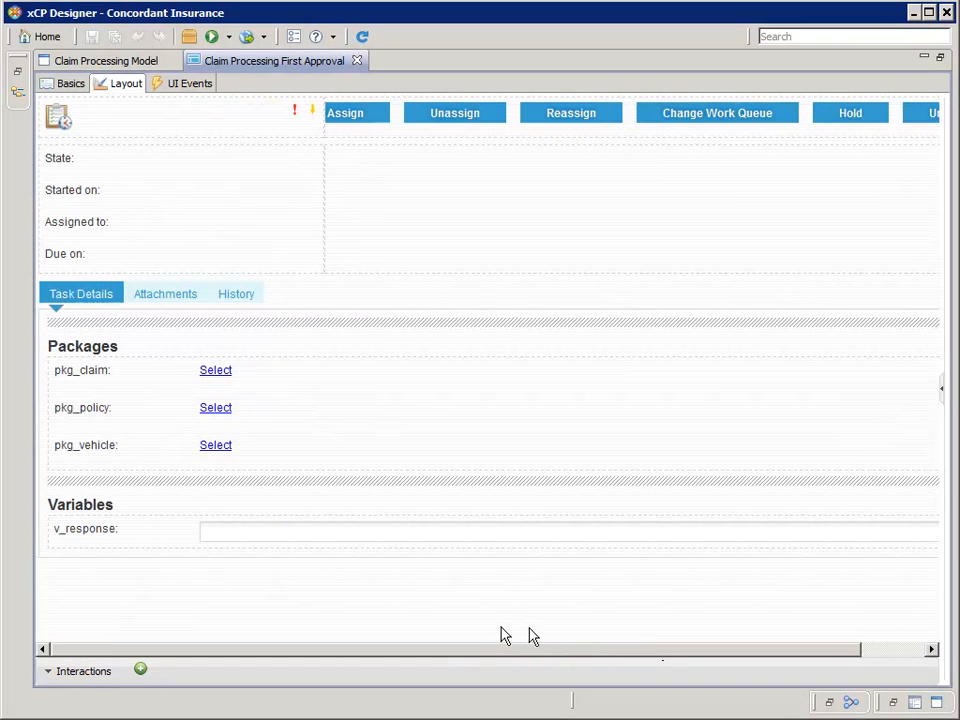
{"action": "left_click", "coordinate": [945, 393]}
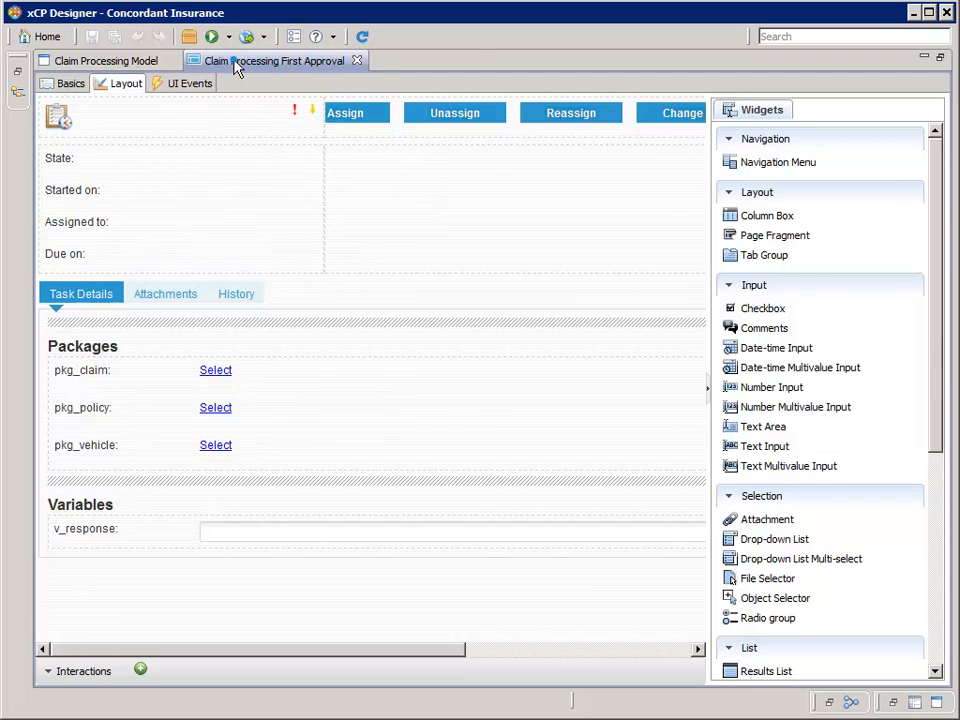
{"action": "double_click", "coordinate": [237, 63]}
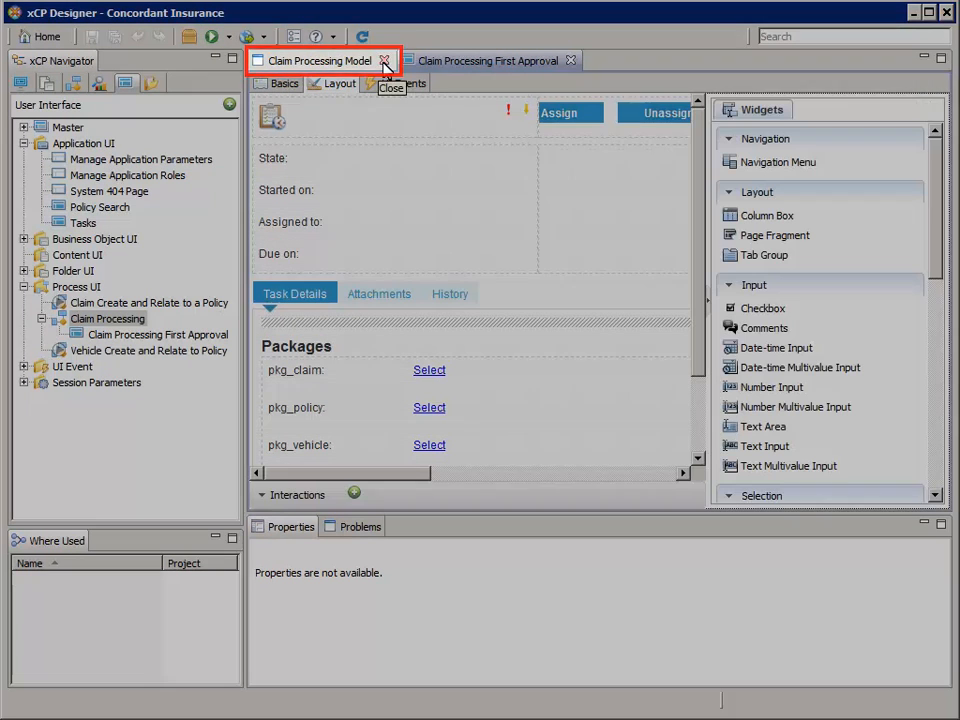
{"action": "left_click", "coordinate": [387, 61]}
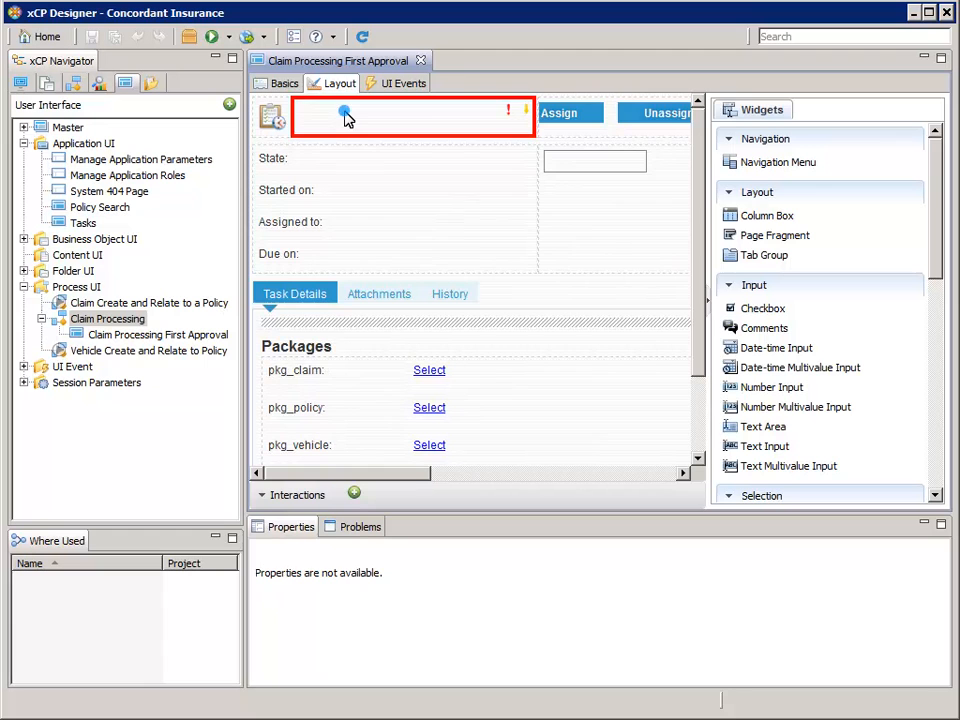
Examine the ID and value expression of the header's value display widgets, including the instructions field
{"action": "left_click", "coordinate": [350, 122]}
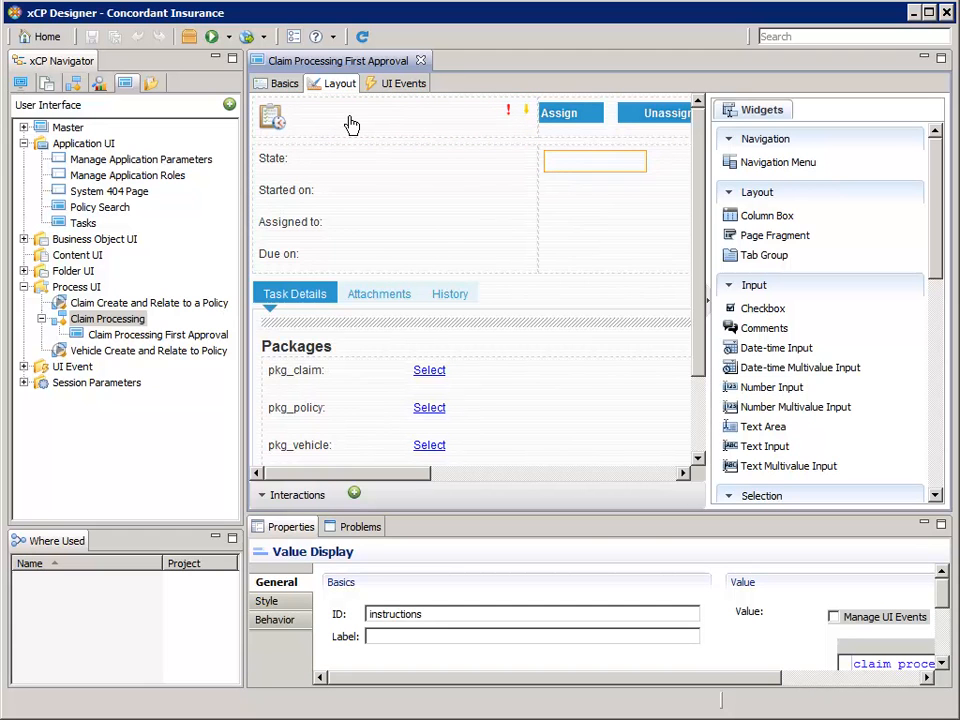
{"action": "left_click", "coordinate": [343, 118]}
{"action": "left_click_drag", "start_coordinate": [733, 679], "coordinate": [936, 691]}
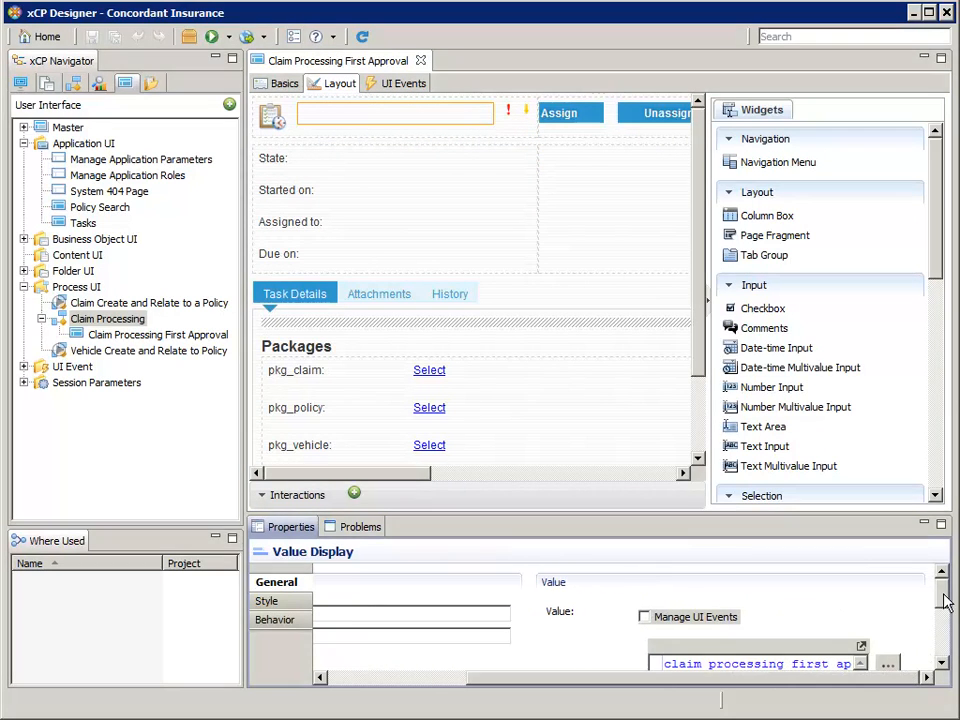
{"action": "left_click_drag", "start_coordinate": [946, 601], "coordinate": [950, 620]}
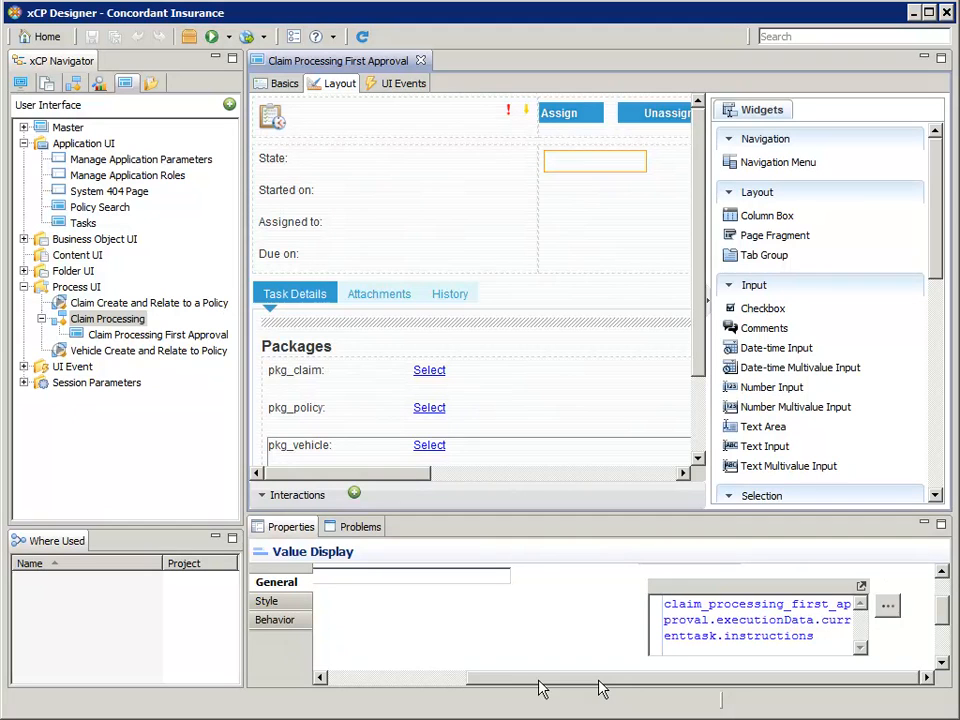
{"action": "left_click", "coordinate": [462, 679]}
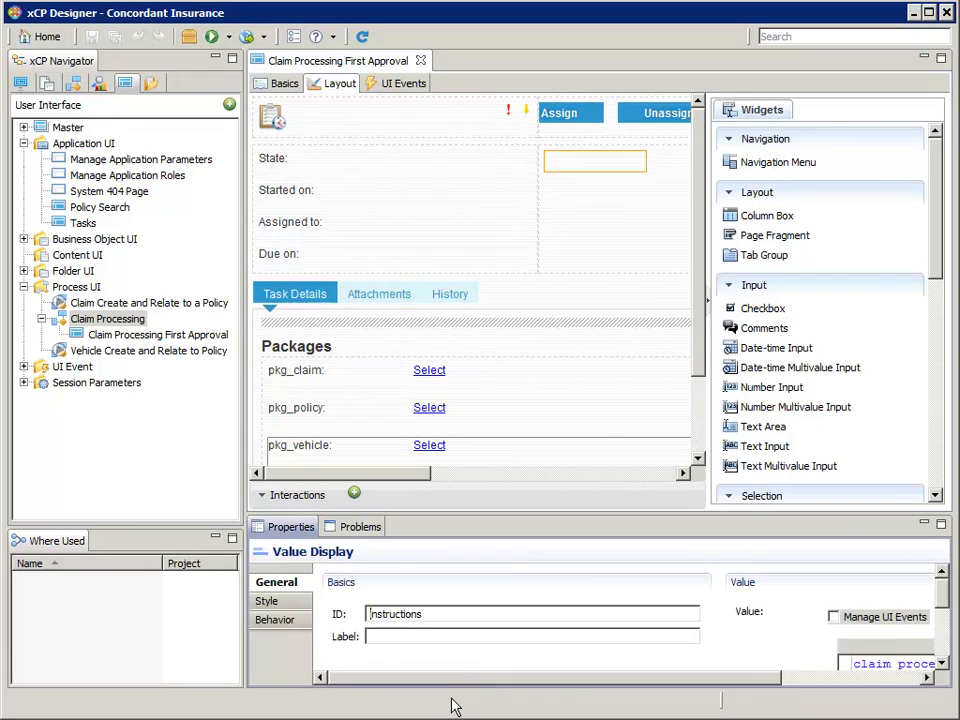
{"action": "left_click", "coordinate": [435, 614]}
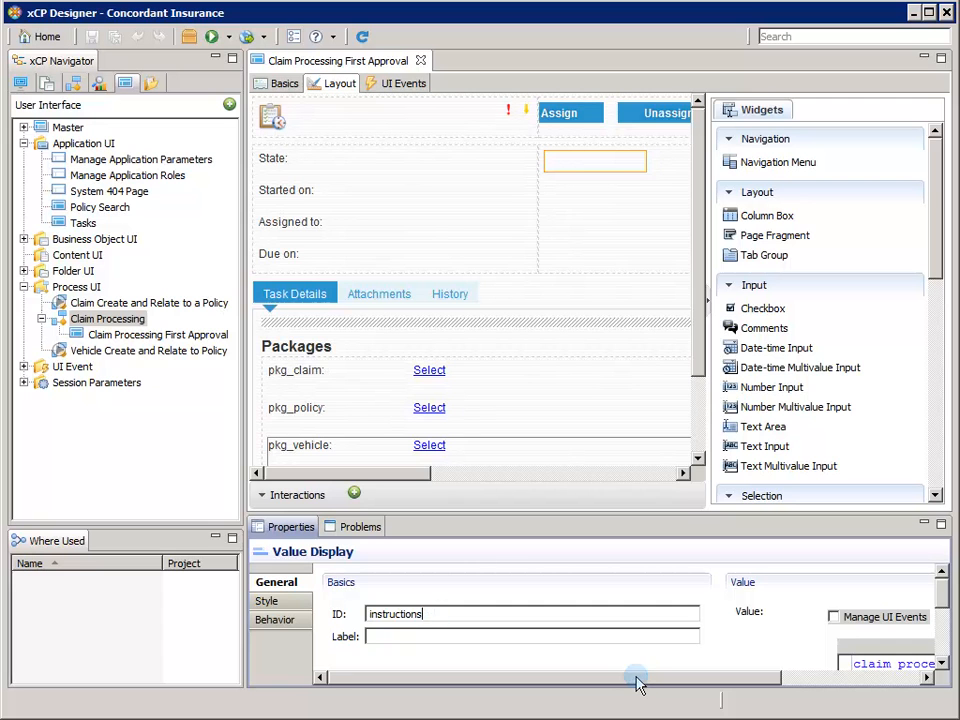
{"action": "left_click_drag", "start_coordinate": [658, 681], "coordinate": [812, 683]}
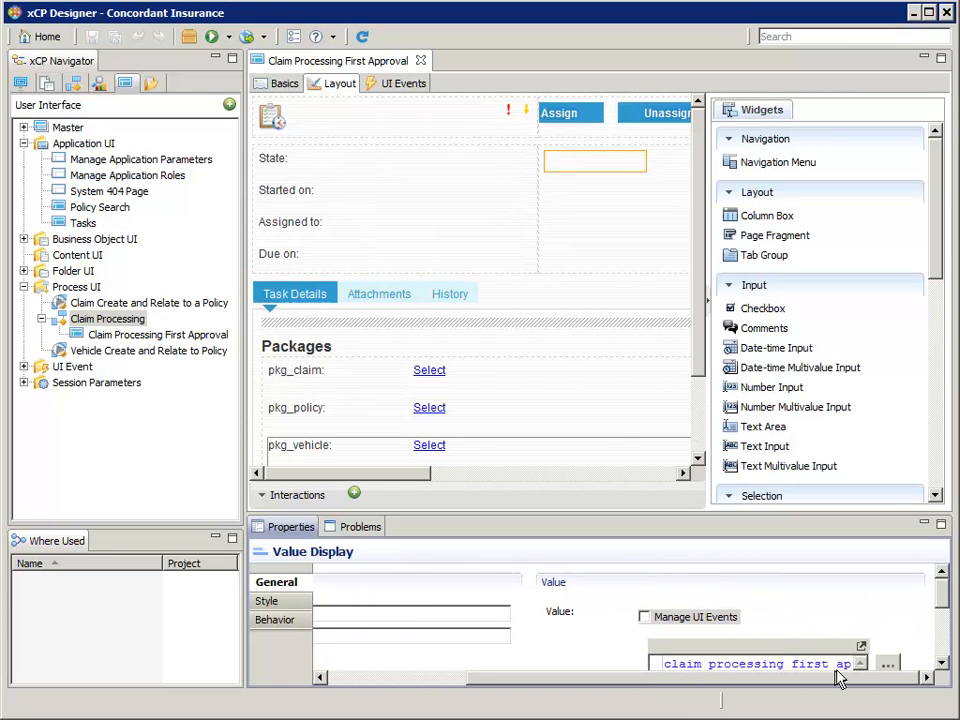
{"action": "left_click_drag", "start_coordinate": [943, 598], "coordinate": [943, 615]}
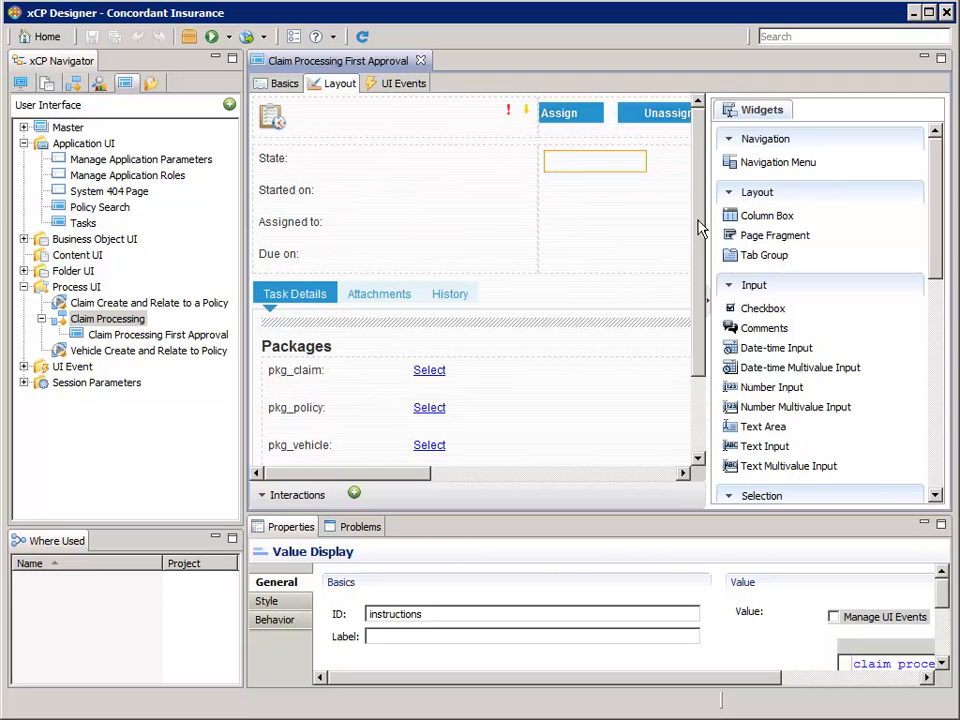
Show the list of problems and delete the Attachments tab from the First Approval page
{"action": "left_click", "coordinate": [353, 528]}
{"action": "left_click_drag", "start_coordinate": [698, 220], "coordinate": [712, 316]}
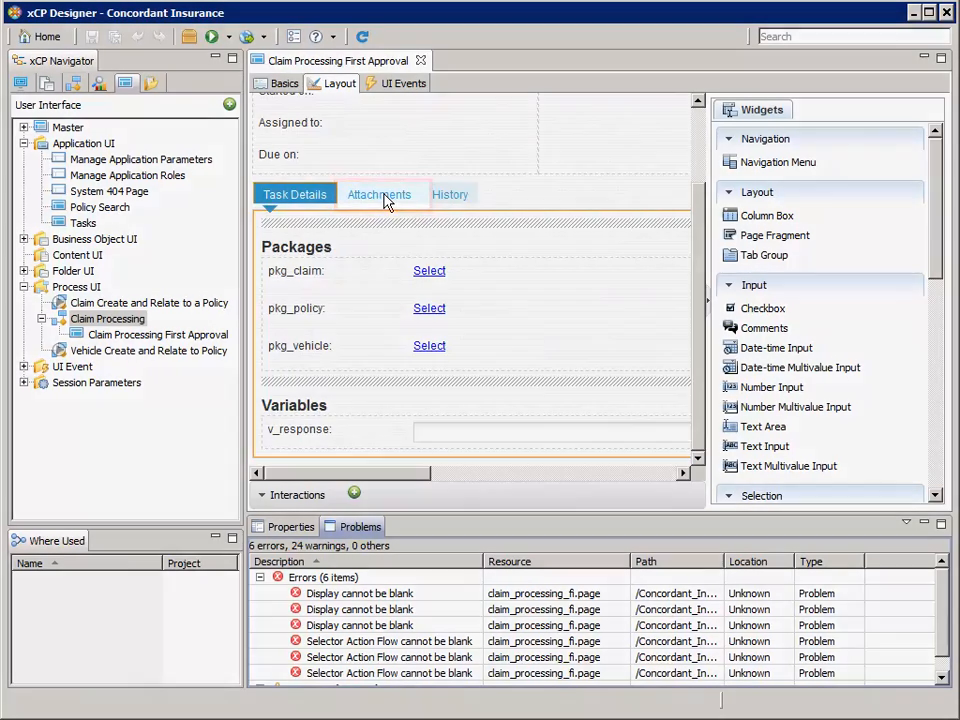
{"action": "left_click", "coordinate": [384, 197]}
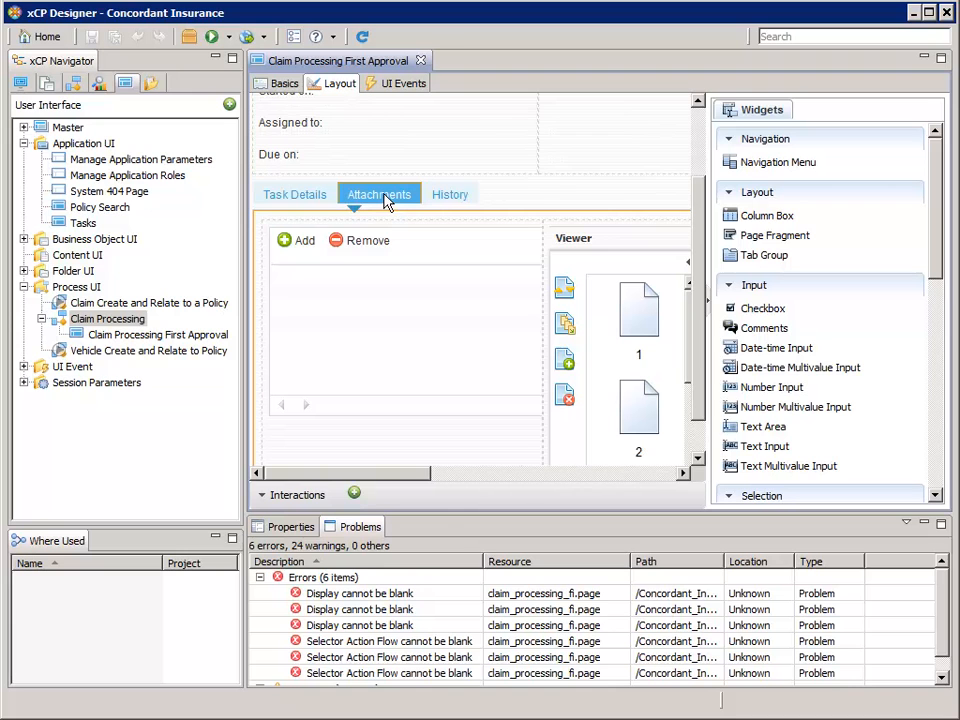
{"action": "right_click", "coordinate": [386, 199]}
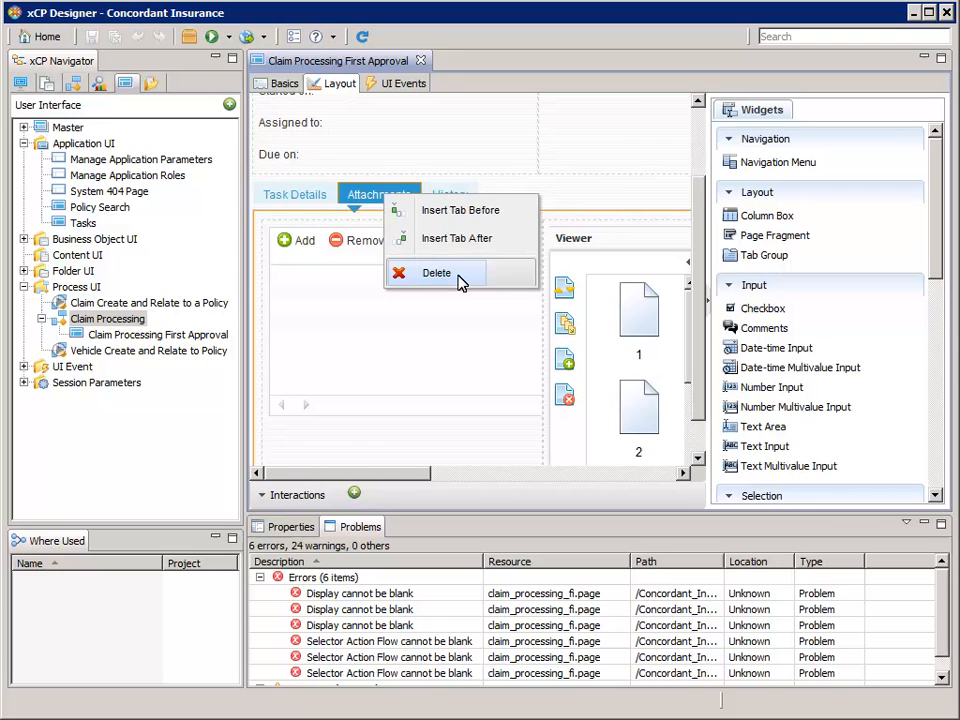
{"action": "left_click", "coordinate": [459, 280]}
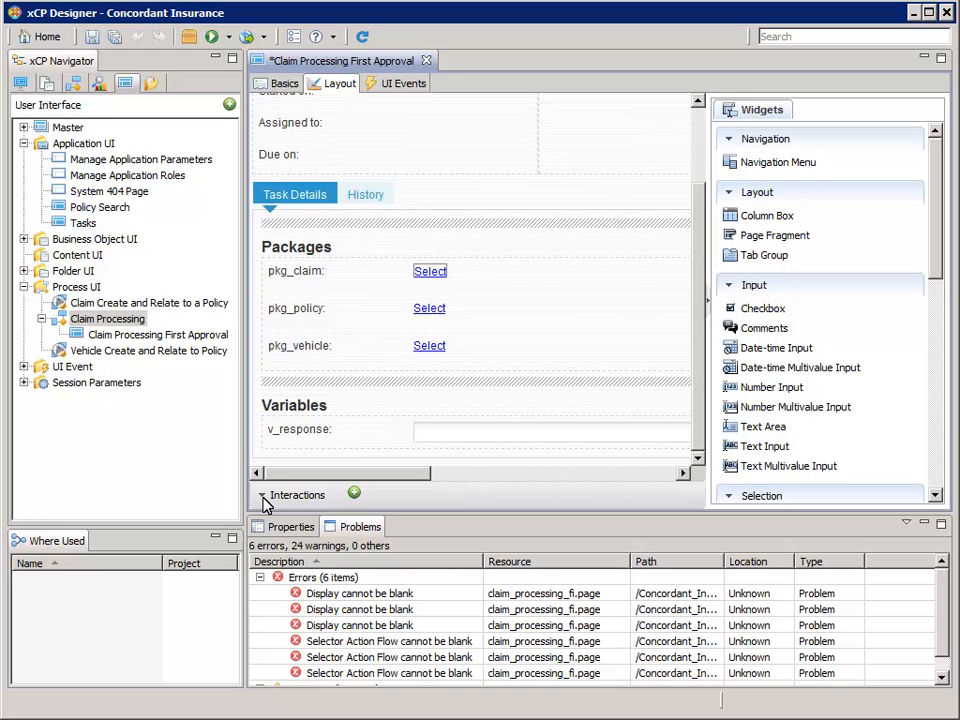
Delete the Data source for Attachment query from the page's interactions
{"action": "left_click", "coordinate": [263, 496]}
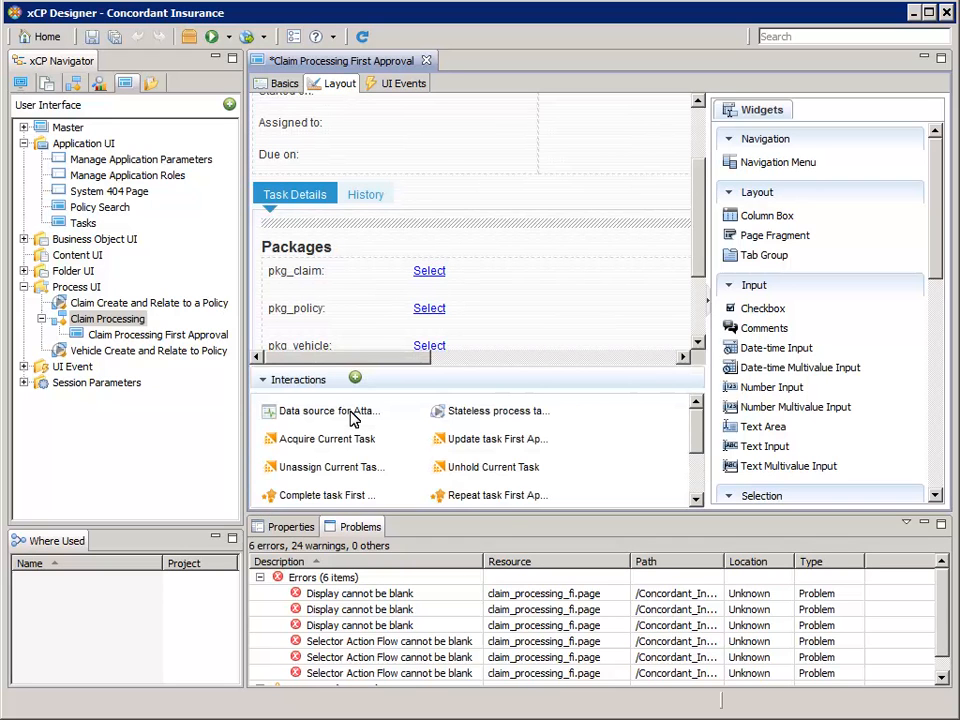
{"action": "left_click", "coordinate": [352, 418]}
{"action": "right_click", "coordinate": [337, 415]}
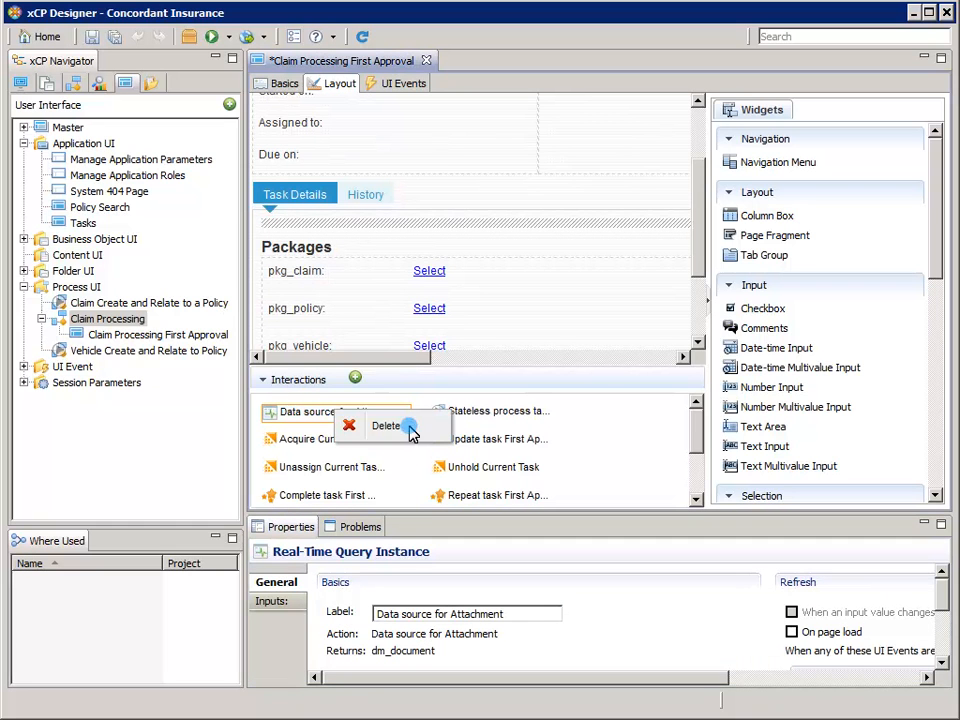
{"action": "left_click", "coordinate": [410, 428]}
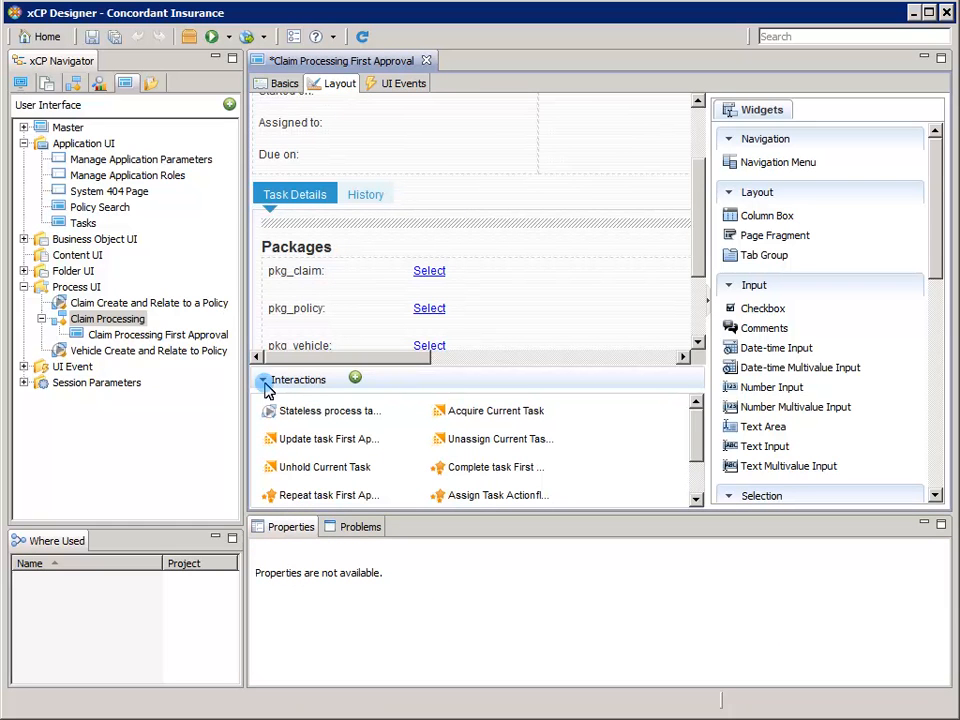
{"action": "left_click", "coordinate": [264, 381]}
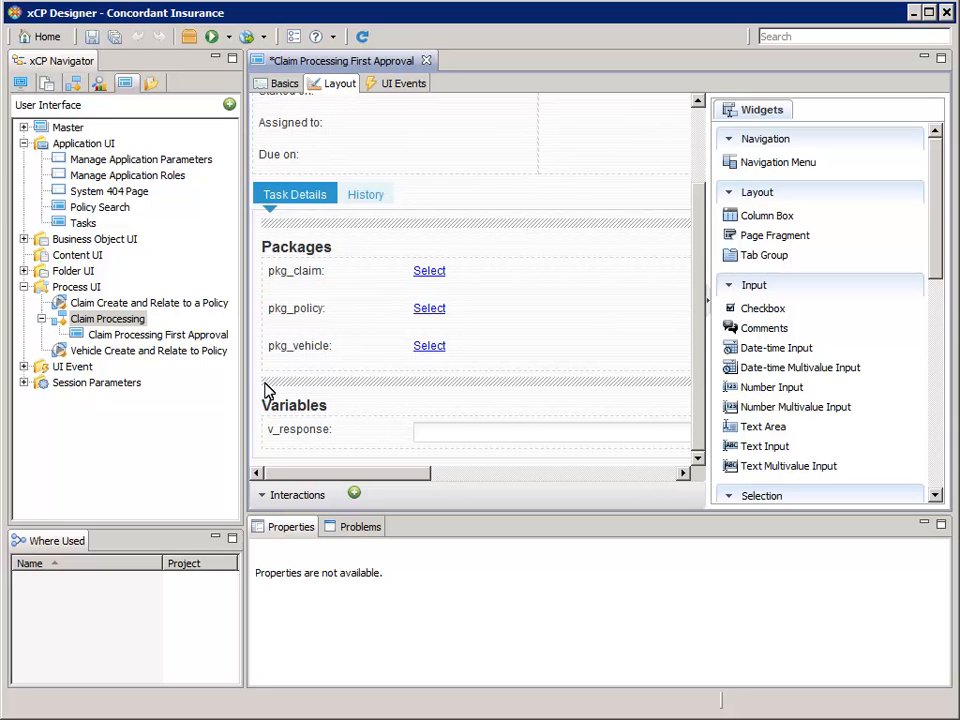
Delete the Packages and Variables column boxes from the Task Details tab
{"action": "left_click", "coordinate": [297, 224]}
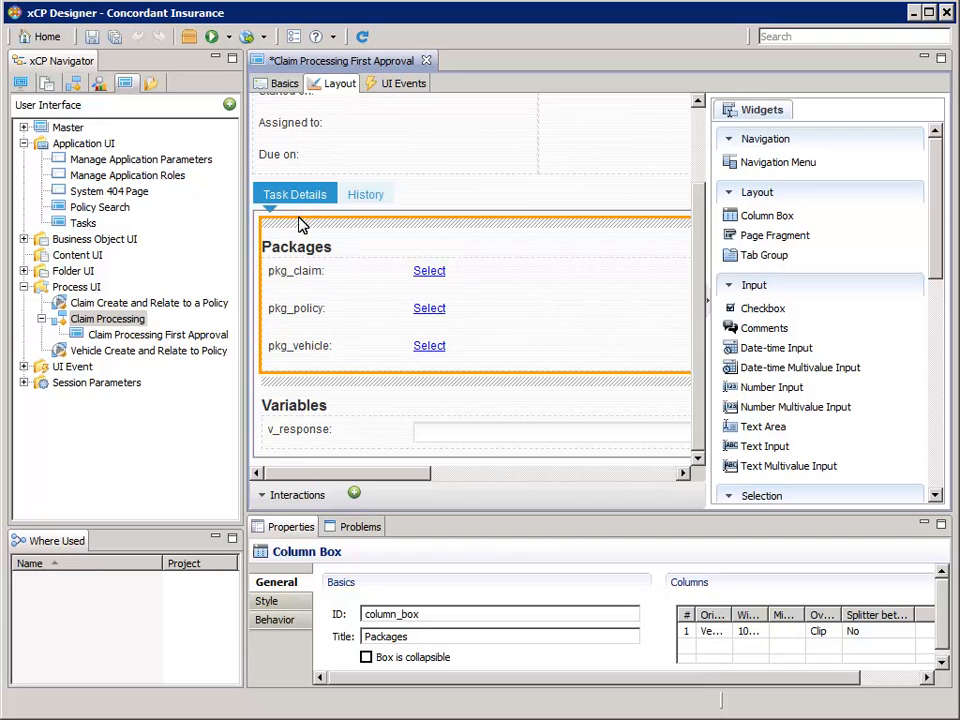
{"action": "right_click", "coordinate": [302, 224]}
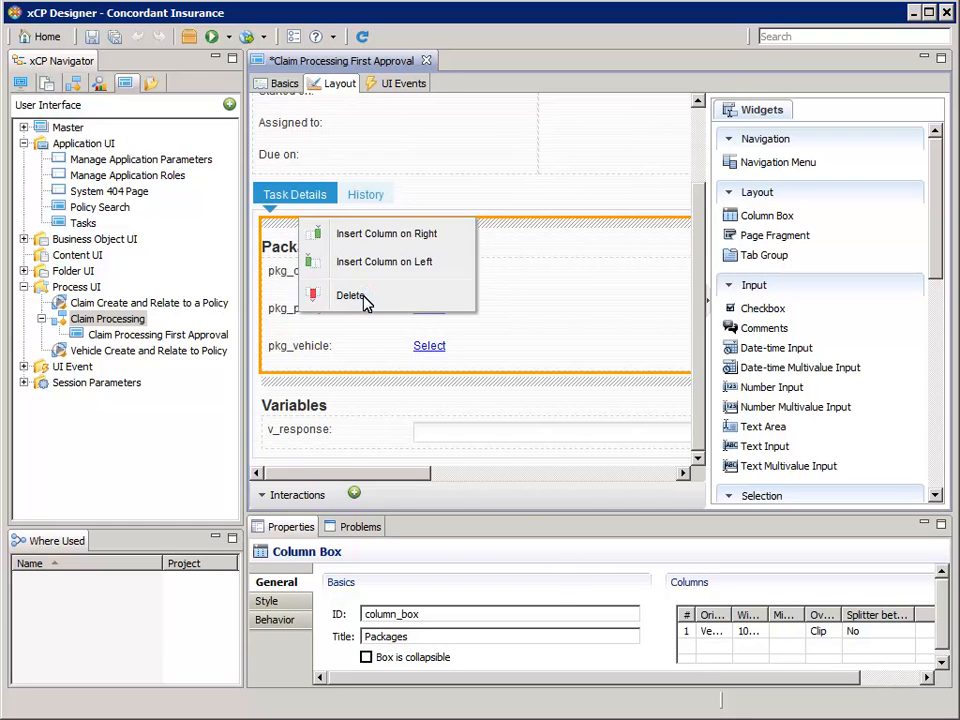
{"action": "left_click", "coordinate": [362, 298]}
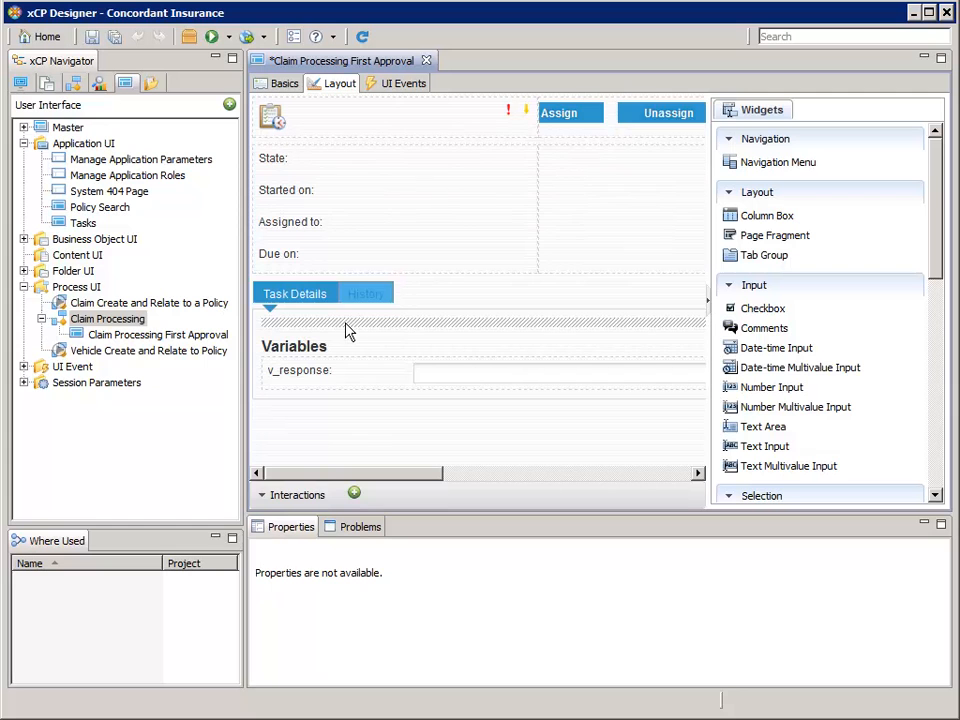
{"action": "left_click", "coordinate": [347, 329]}
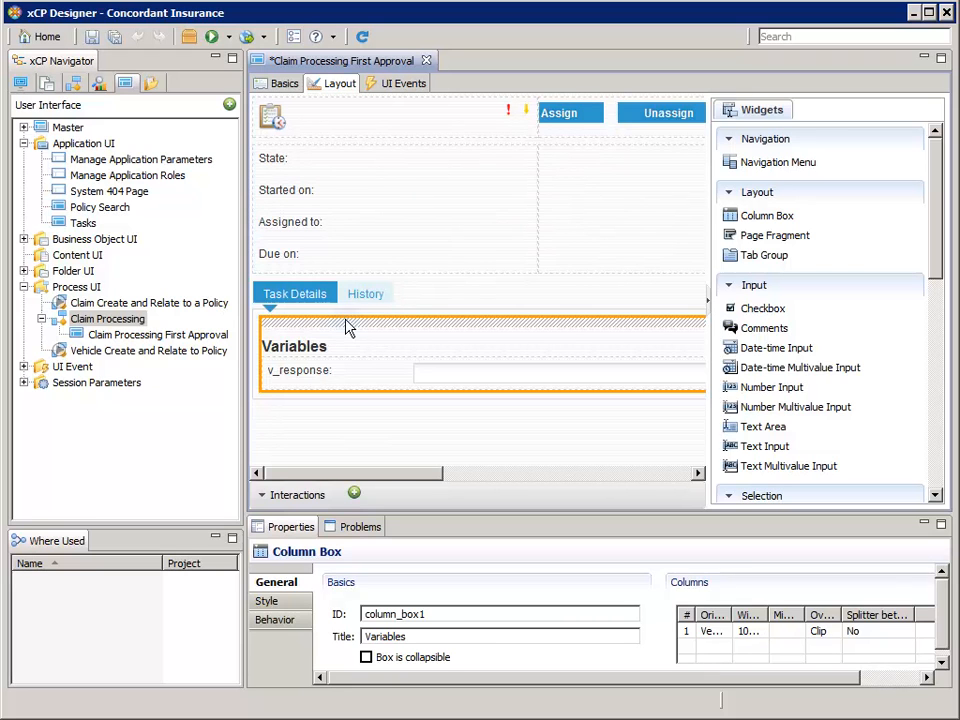
{"action": "right_click", "coordinate": [347, 327]}
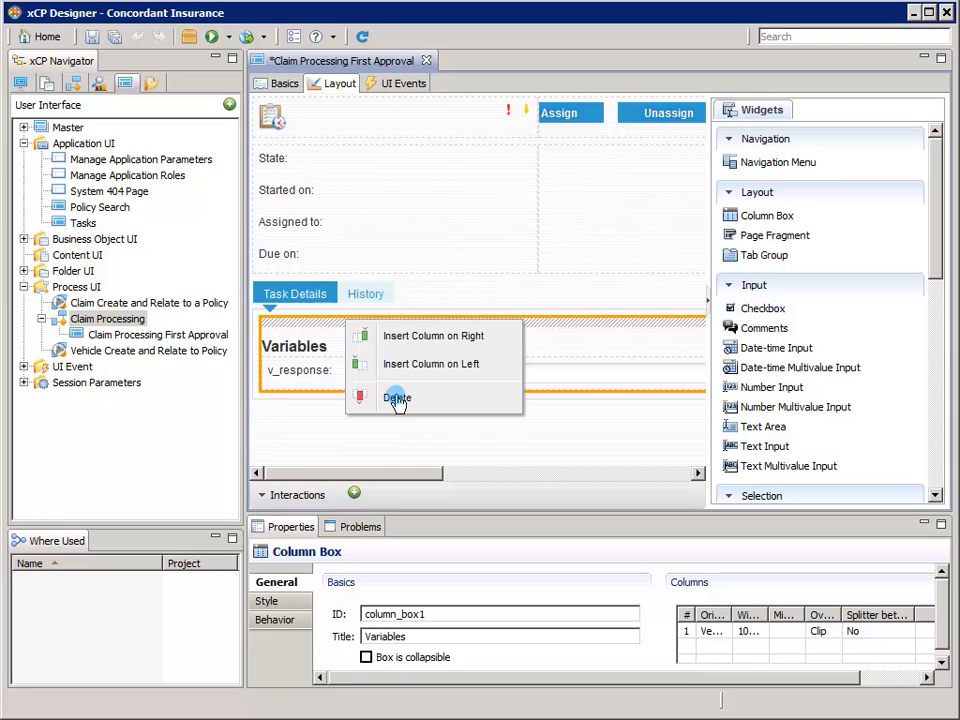
{"action": "left_click", "coordinate": [397, 399]}
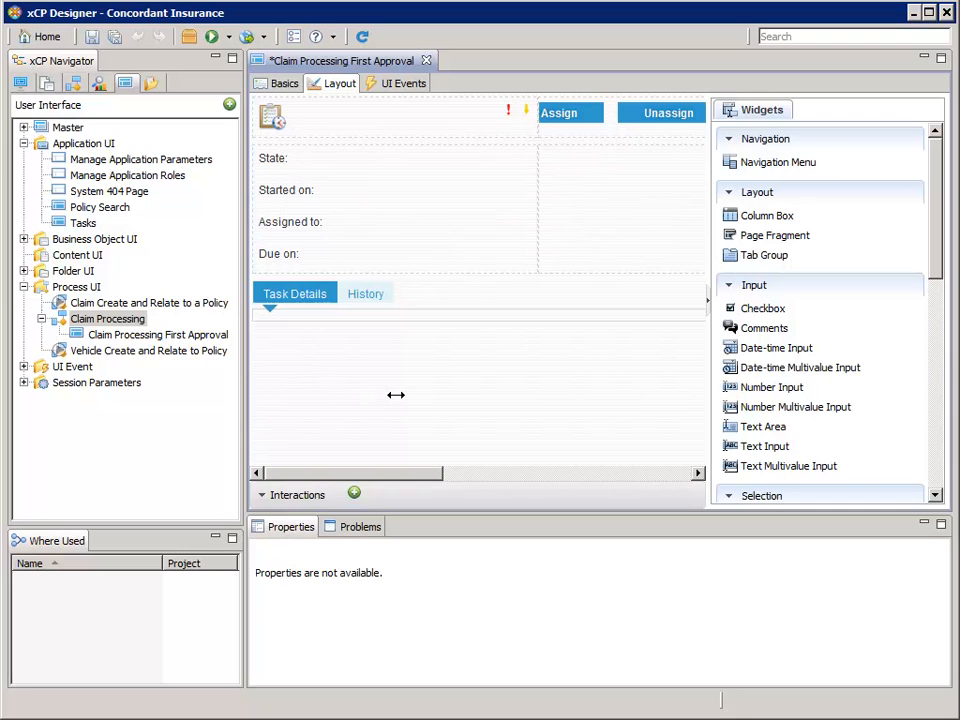
Move the Assign, Unassign, Reassign and Change Work Queue buttons from the page header into a row below the tab group
{"action": "left_click", "coordinate": [707, 308]}
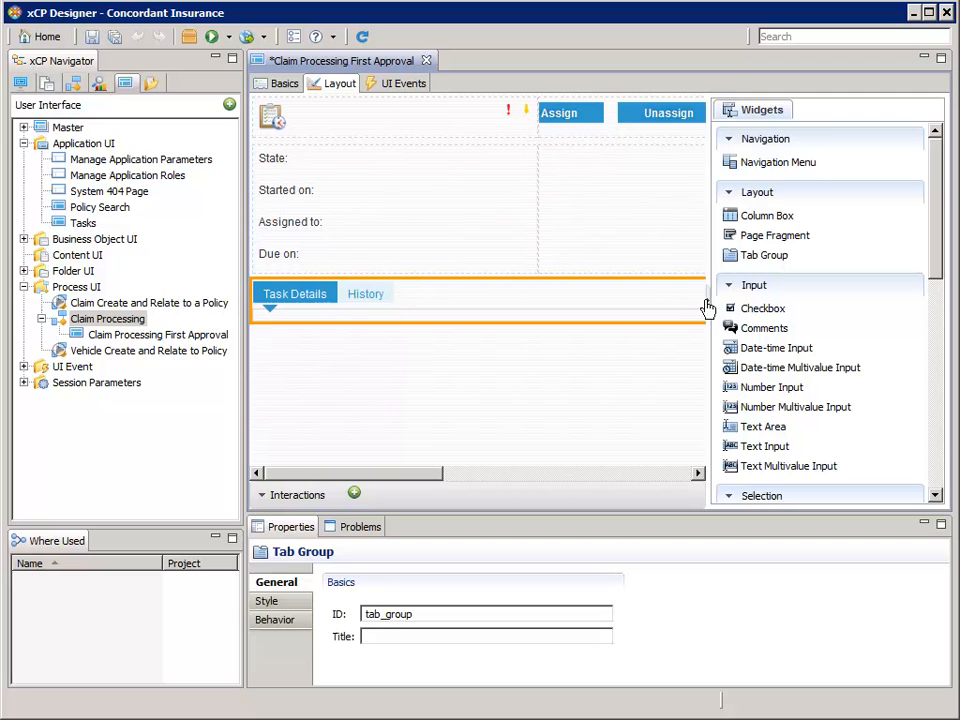
{"action": "left_click", "coordinate": [708, 300]}
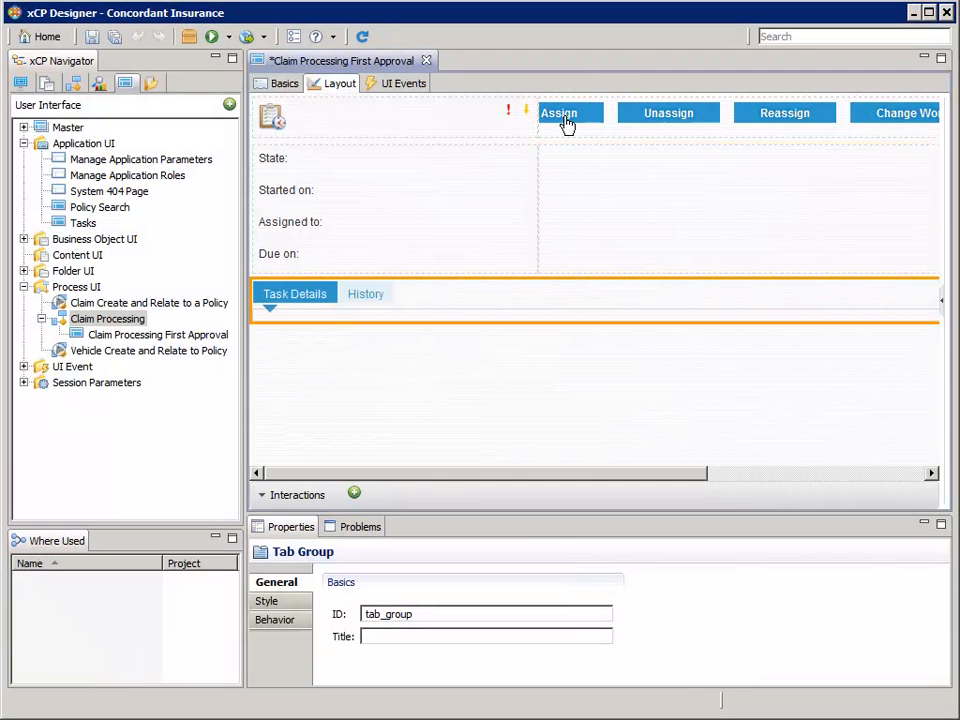
{"action": "left_click_drag", "start_coordinate": [566, 123], "coordinate": [287, 356]}
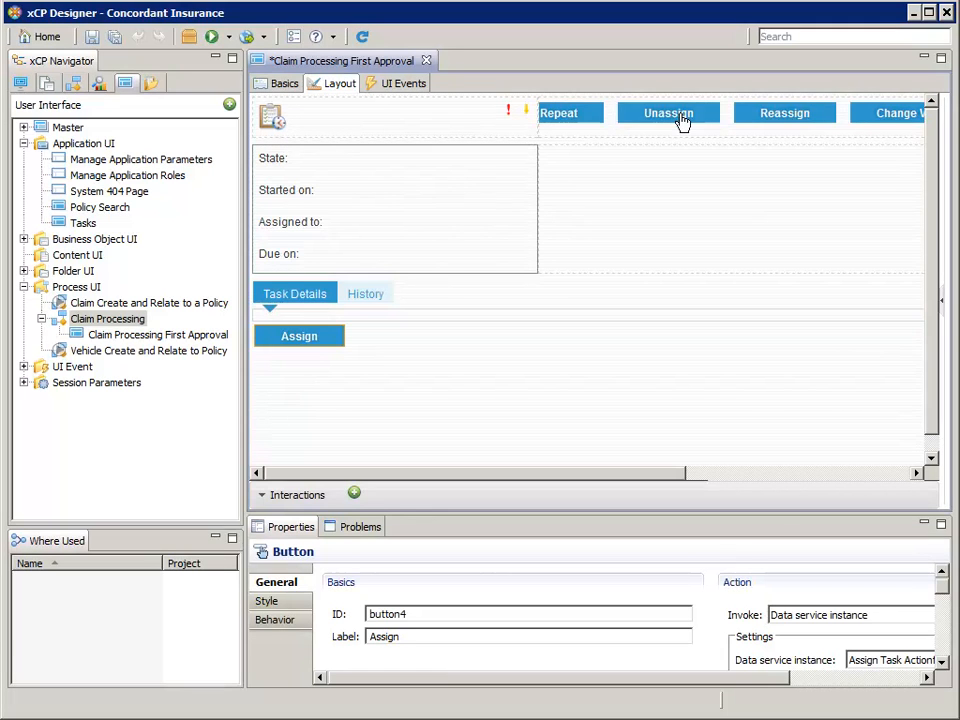
{"action": "left_click_drag", "start_coordinate": [681, 120], "coordinate": [431, 343]}
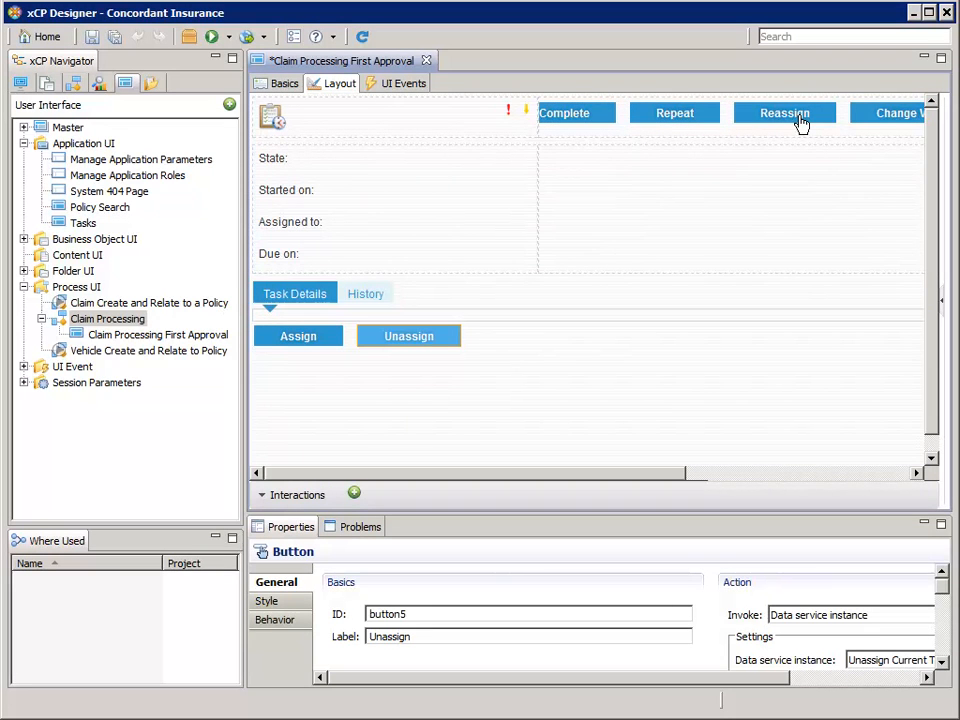
{"action": "left_click_drag", "start_coordinate": [800, 122], "coordinate": [638, 358]}
{"action": "left_click_drag", "start_coordinate": [894, 120], "coordinate": [755, 340]}
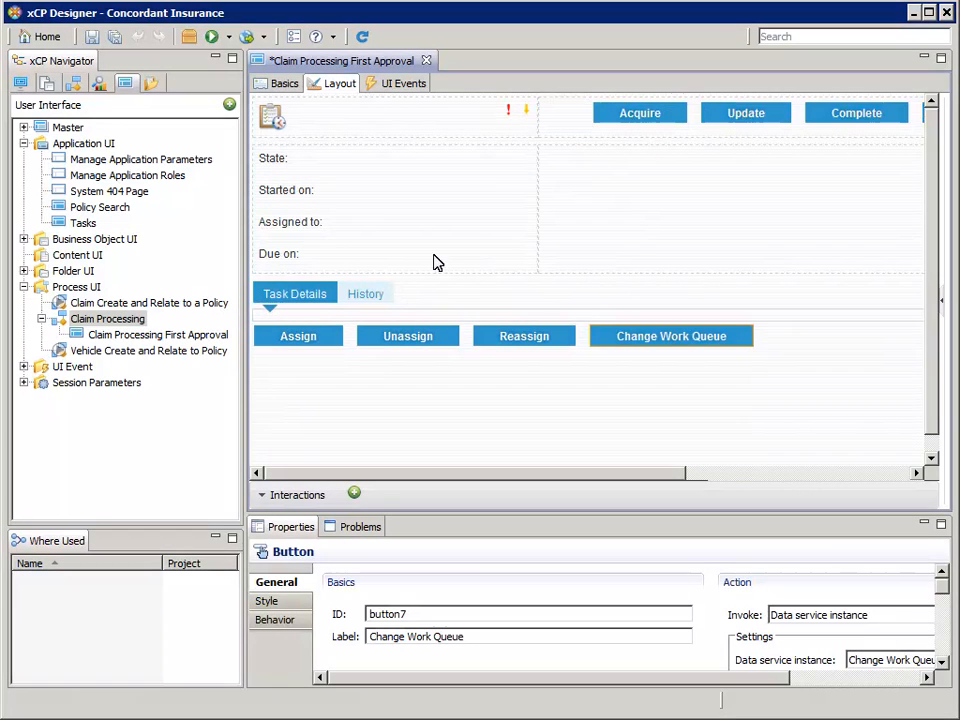
{"action": "double_click", "coordinate": [354, 62]}
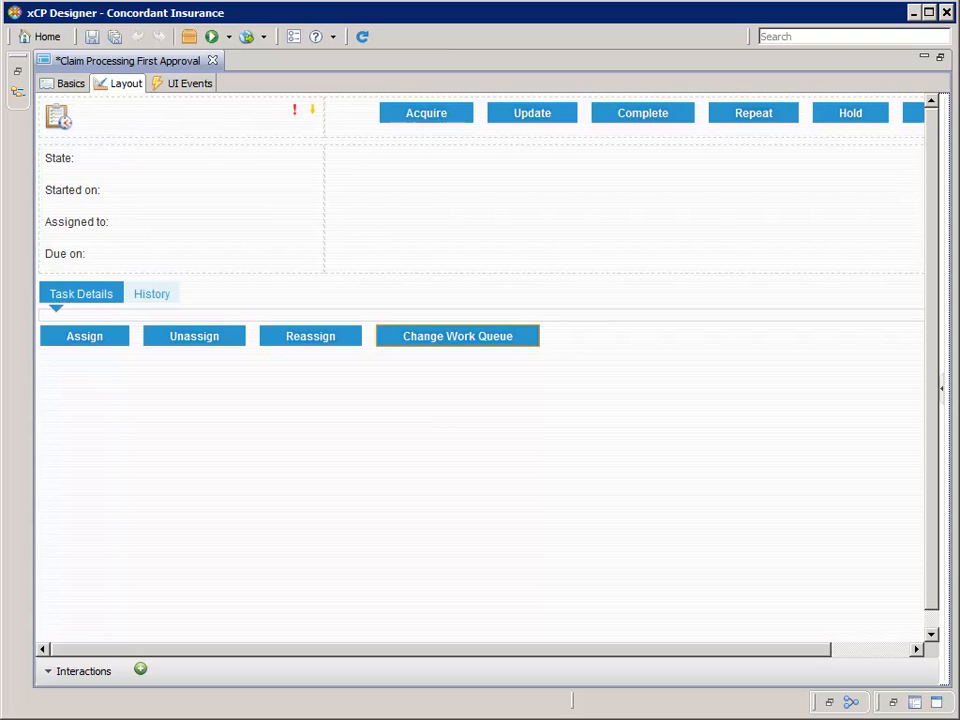
{"action": "double_click", "coordinate": [112, 61]}
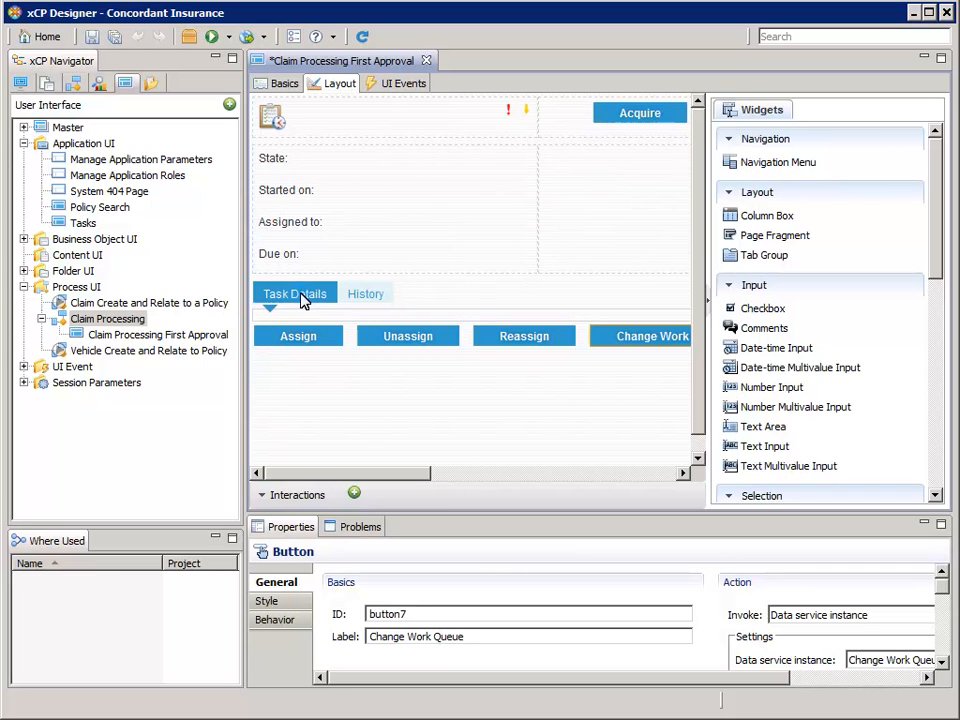
Add a column box to the Task Details tab, set its ID to details and clear its title
{"action": "left_click", "coordinate": [302, 298]}
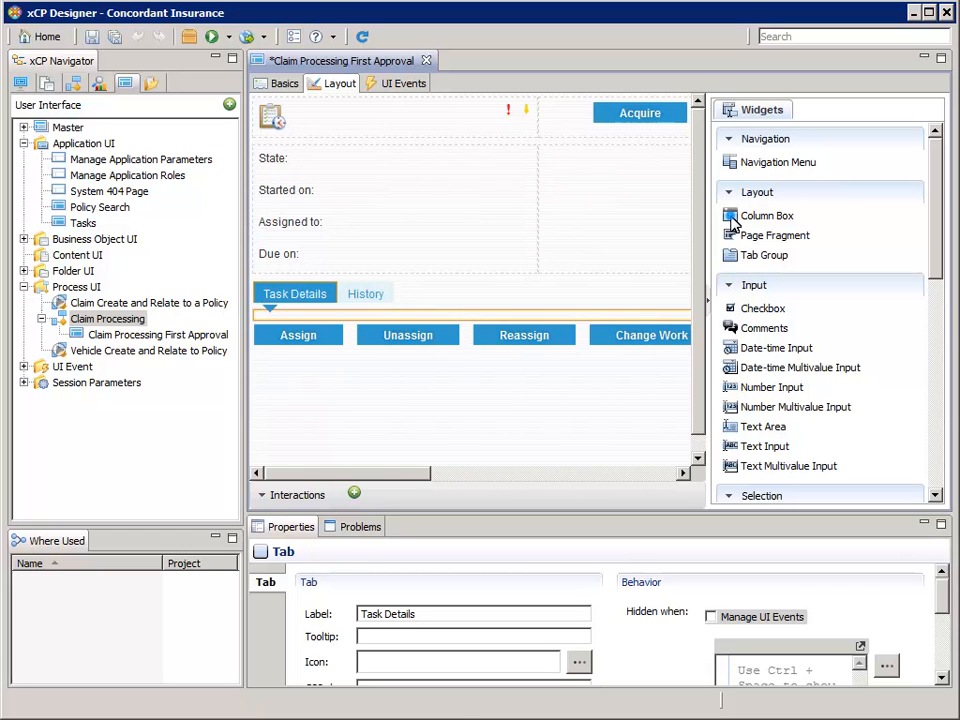
{"action": "left_click", "coordinate": [763, 217]}
{"action": "left_click_drag", "start_coordinate": [763, 217], "coordinate": [277, 292]}
{"action": "left_click_drag", "start_coordinate": [535, 318], "coordinate": [262, 322]}
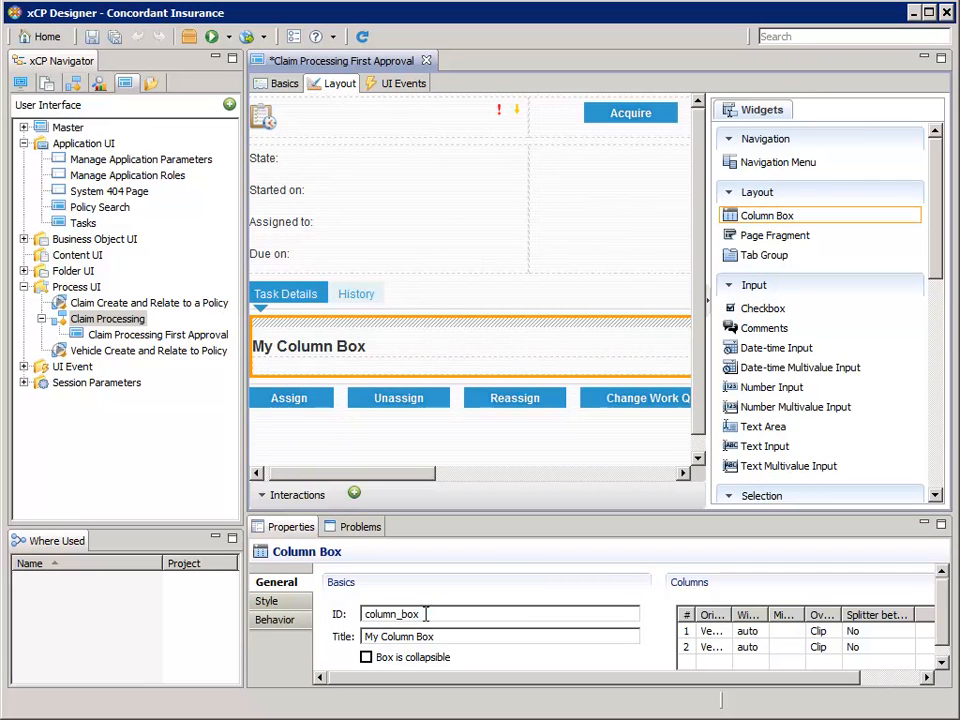
{"action": "double_click", "coordinate": [399, 614]}
{"action": "type", "text": "det"}
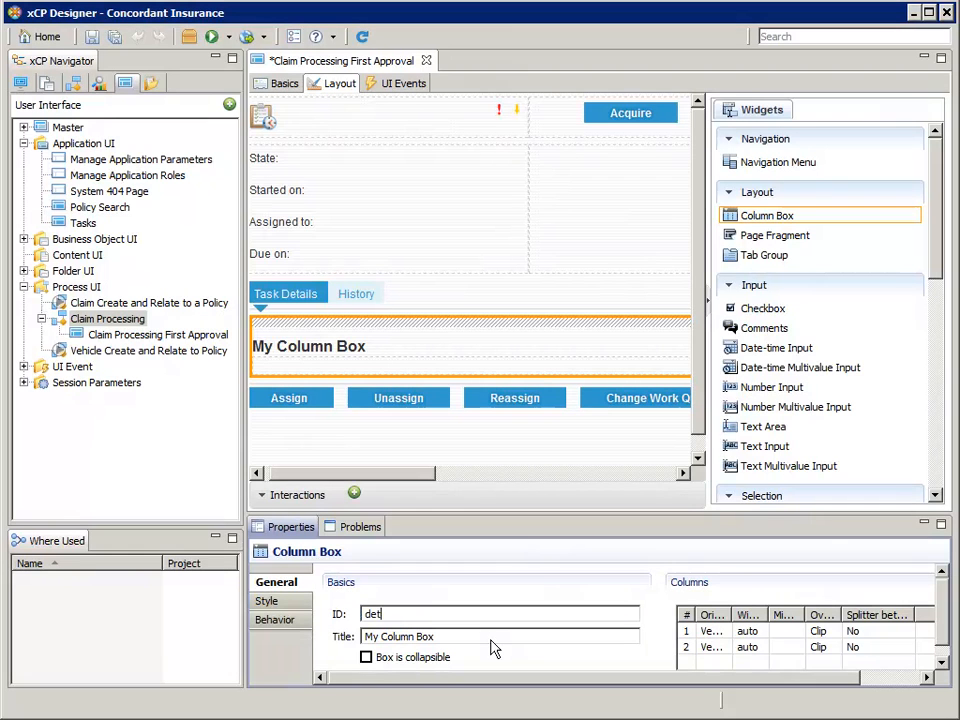
{"action": "type", "text": "ails"}
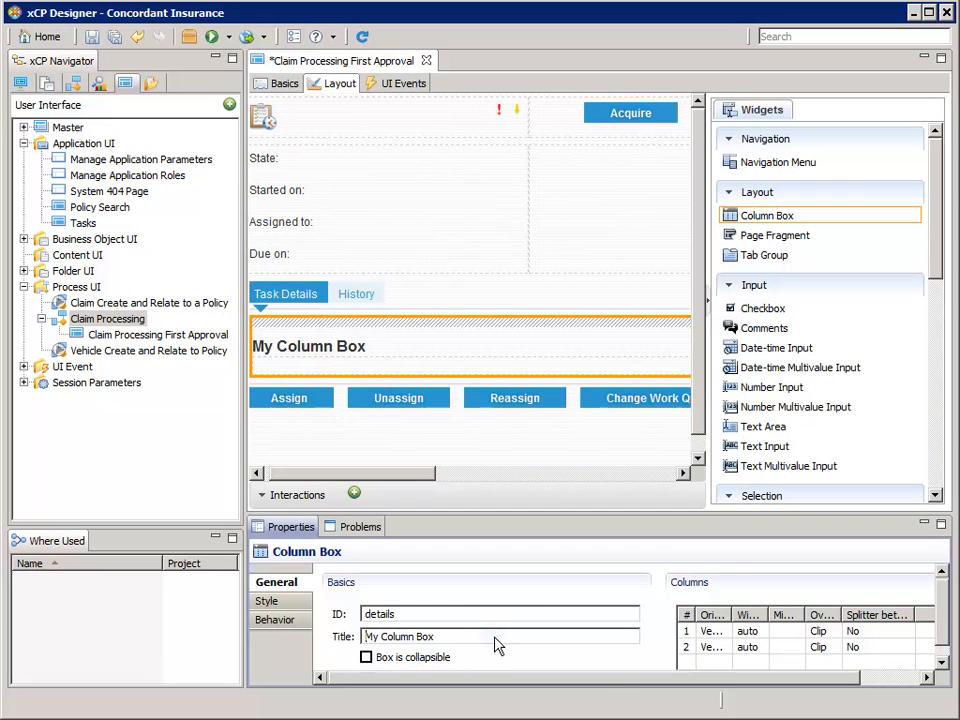
{"action": "triple_click", "coordinate": [495, 636]}
{"action": "key", "text": "BackSpace"}
Insert an additional column on the right of the first column in the details column box
{"action": "left_click_drag", "start_coordinate": [426, 474], "coordinate": [562, 490]}
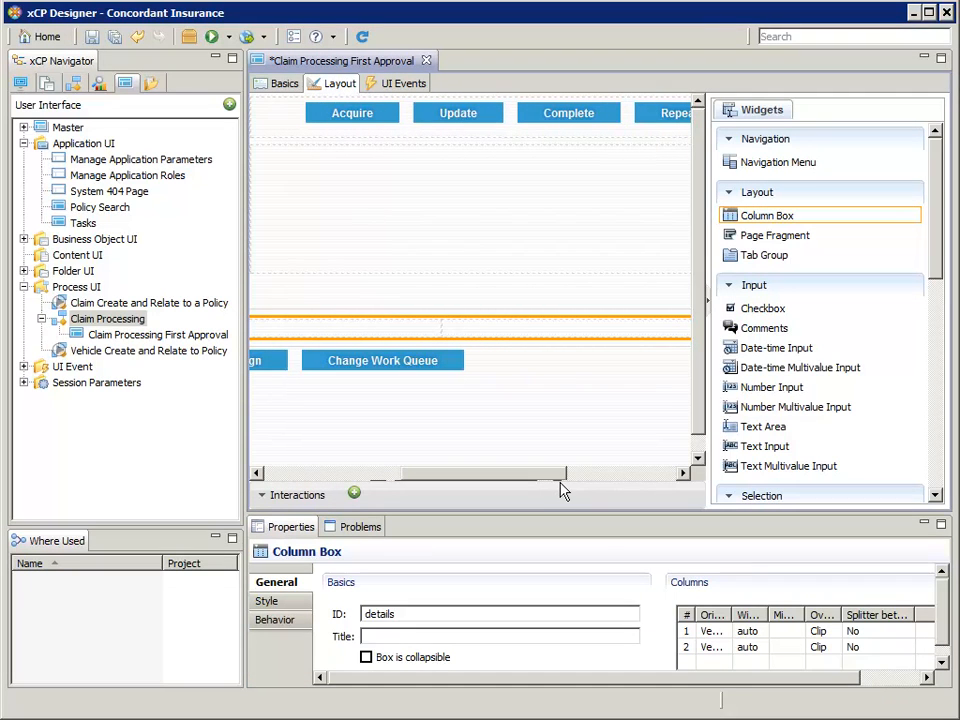
{"action": "left_click", "coordinate": [422, 334]}
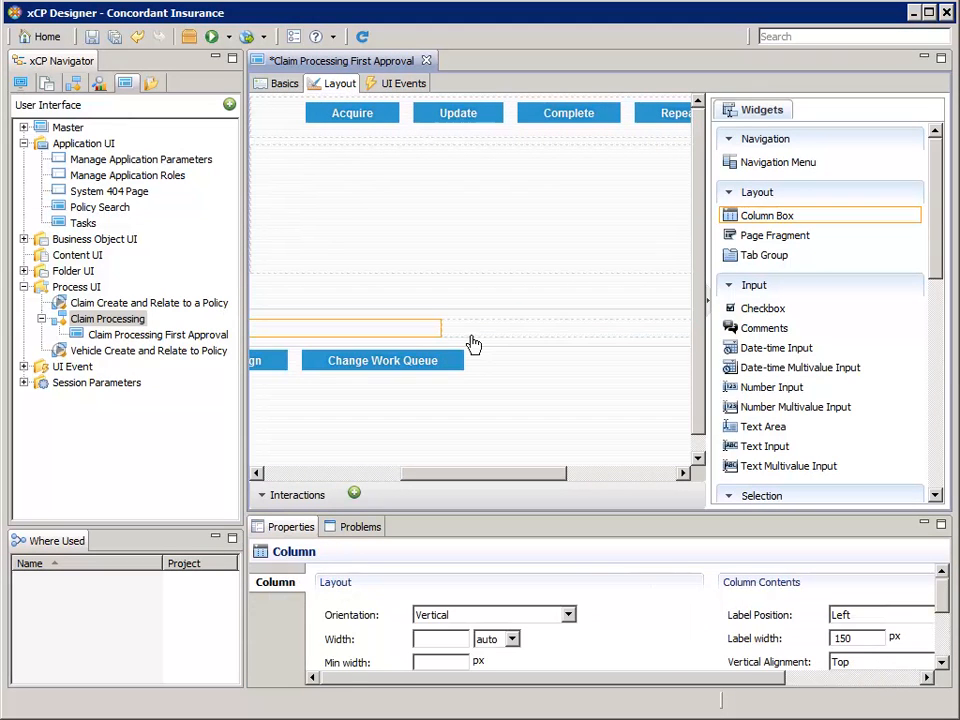
{"action": "left_click", "coordinate": [472, 340]}
{"action": "left_click", "coordinate": [420, 333]}
{"action": "left_click_drag", "start_coordinate": [416, 475], "coordinate": [279, 476]}
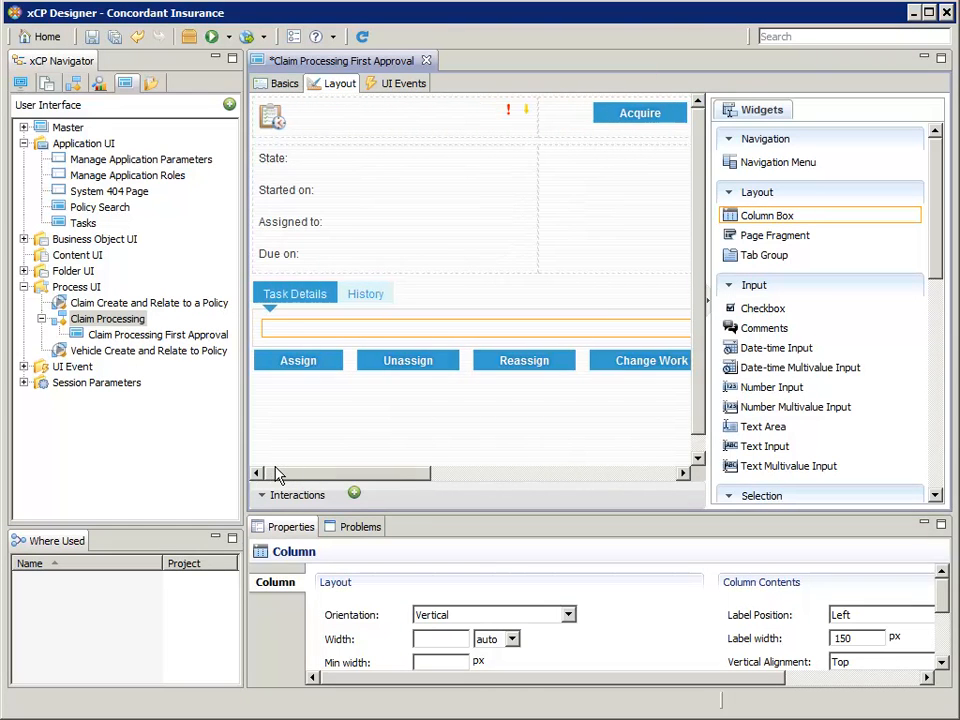
{"action": "left_click", "coordinate": [287, 332]}
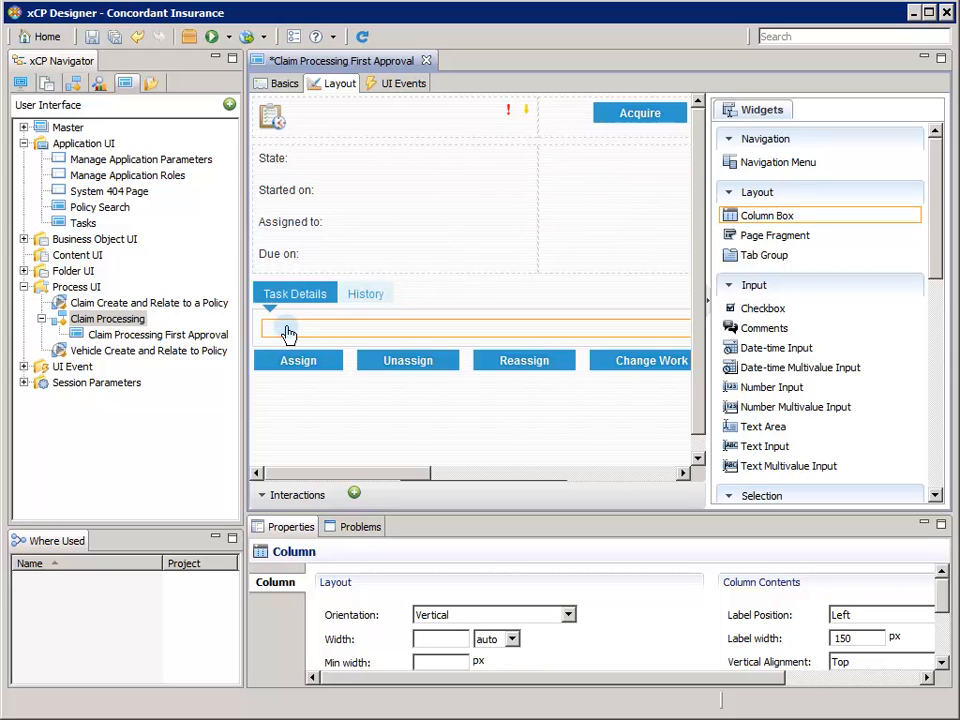
{"action": "right_click", "coordinate": [287, 332]}
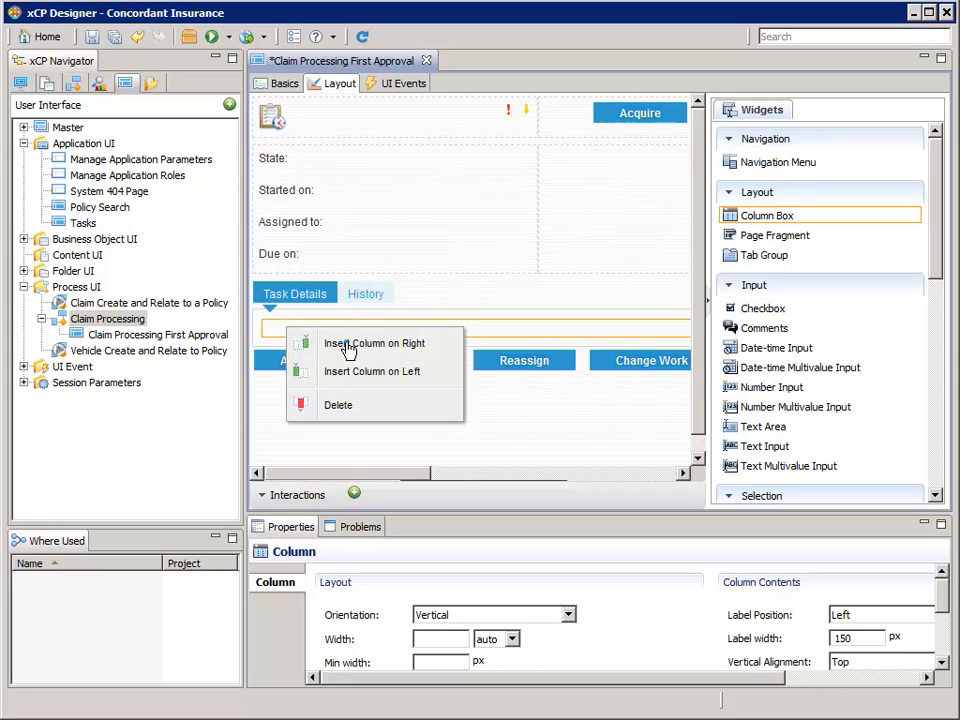
{"action": "left_click", "coordinate": [360, 343]}
{"action": "left_click_drag", "start_coordinate": [366, 473], "coordinate": [462, 480]}
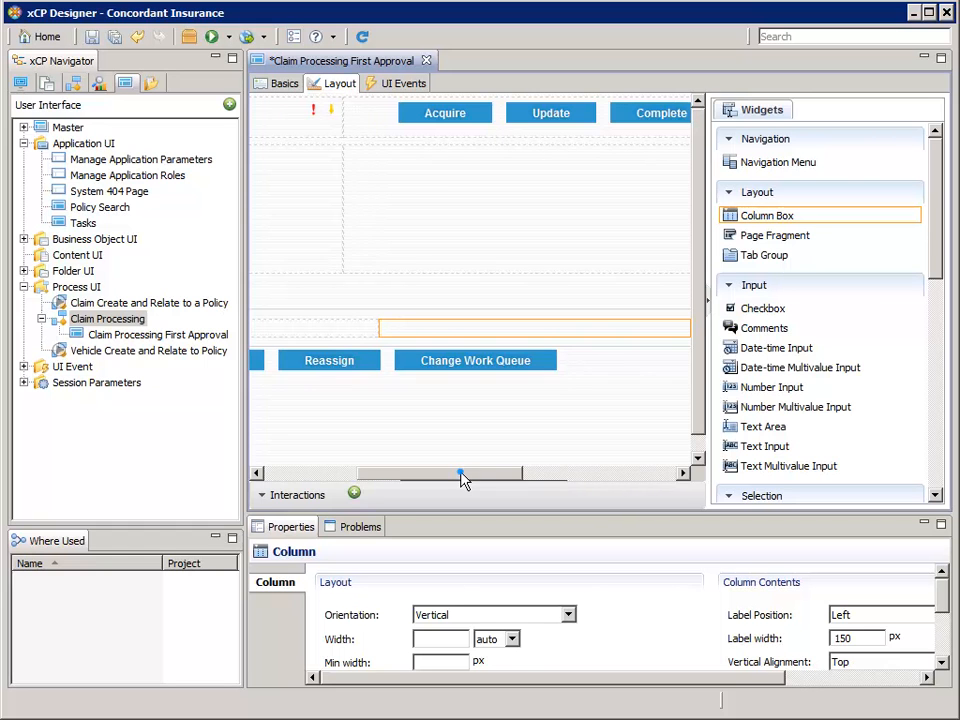
{"action": "left_click_drag", "start_coordinate": [461, 479], "coordinate": [304, 476]}
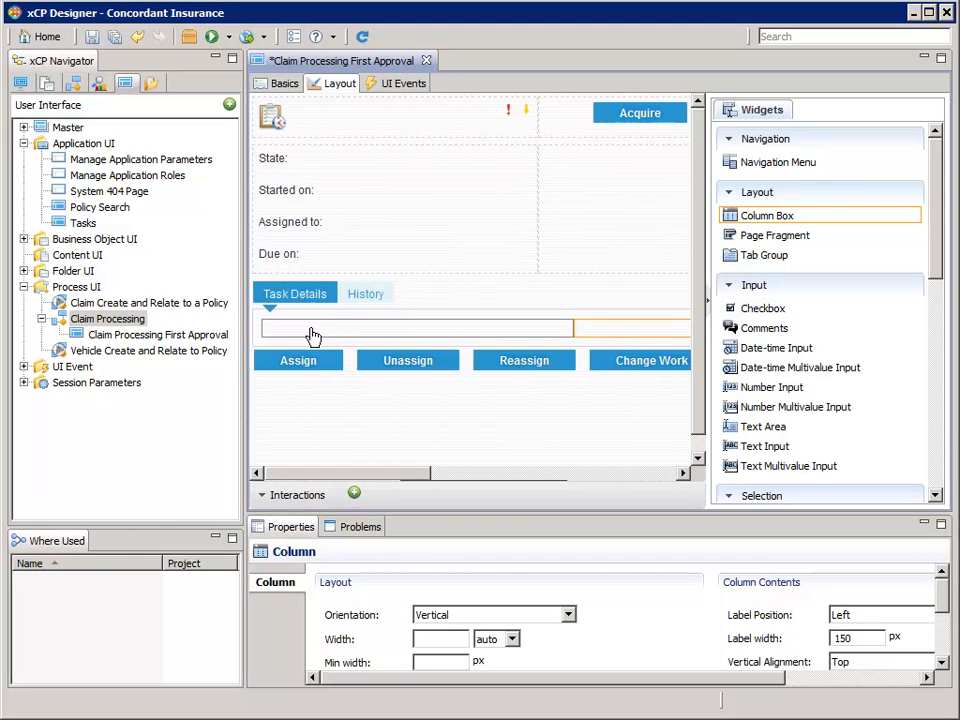
Add four Value Display widgets, stacked vertically, to the first column of the details column box
{"action": "left_click", "coordinate": [313, 335]}
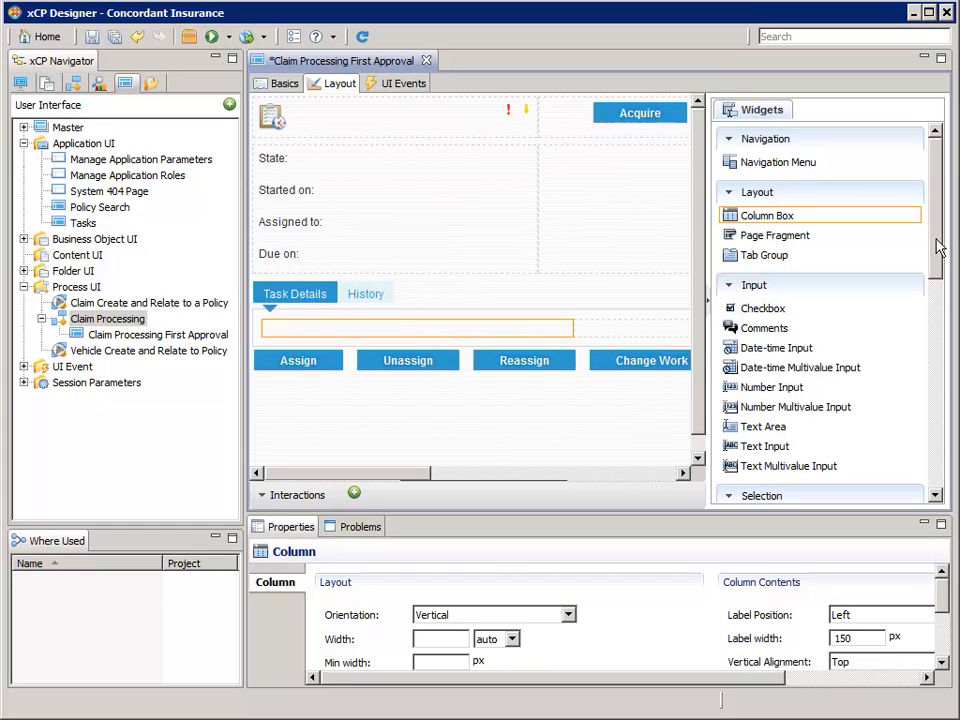
{"action": "left_click_drag", "start_coordinate": [938, 245], "coordinate": [939, 294]}
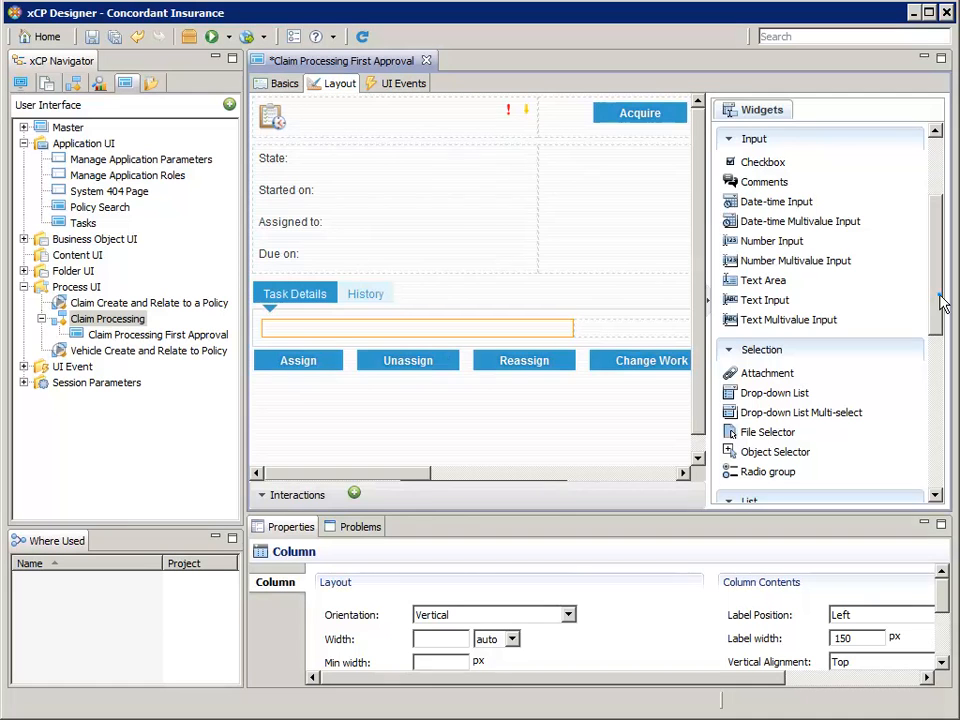
{"action": "left_click_drag", "start_coordinate": [940, 296], "coordinate": [939, 301]}
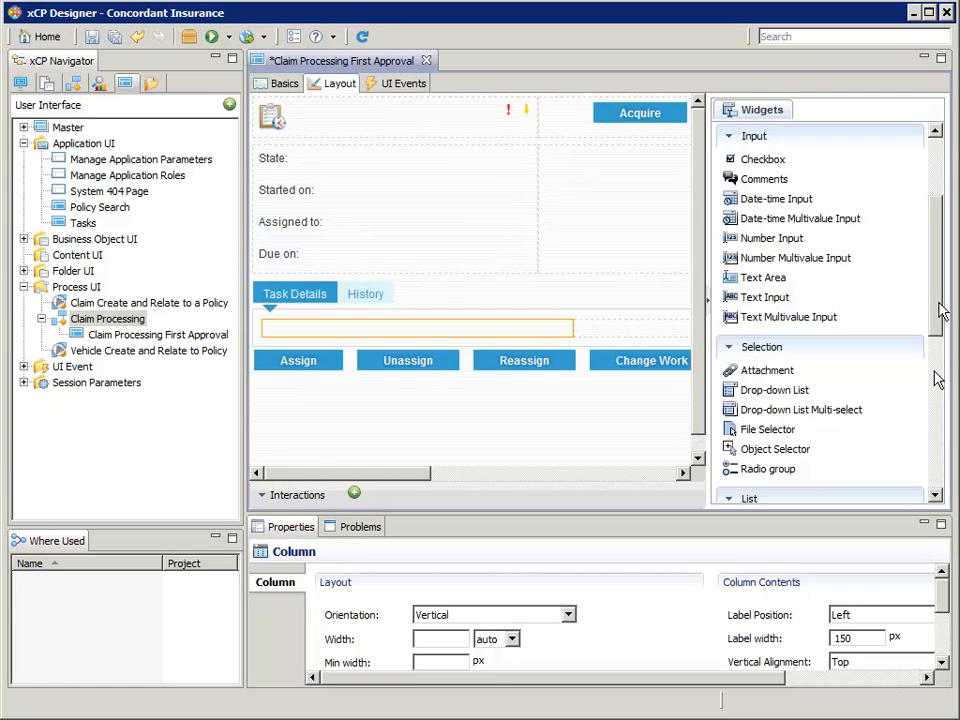
{"action": "left_click_drag", "start_coordinate": [940, 312], "coordinate": [938, 380]}
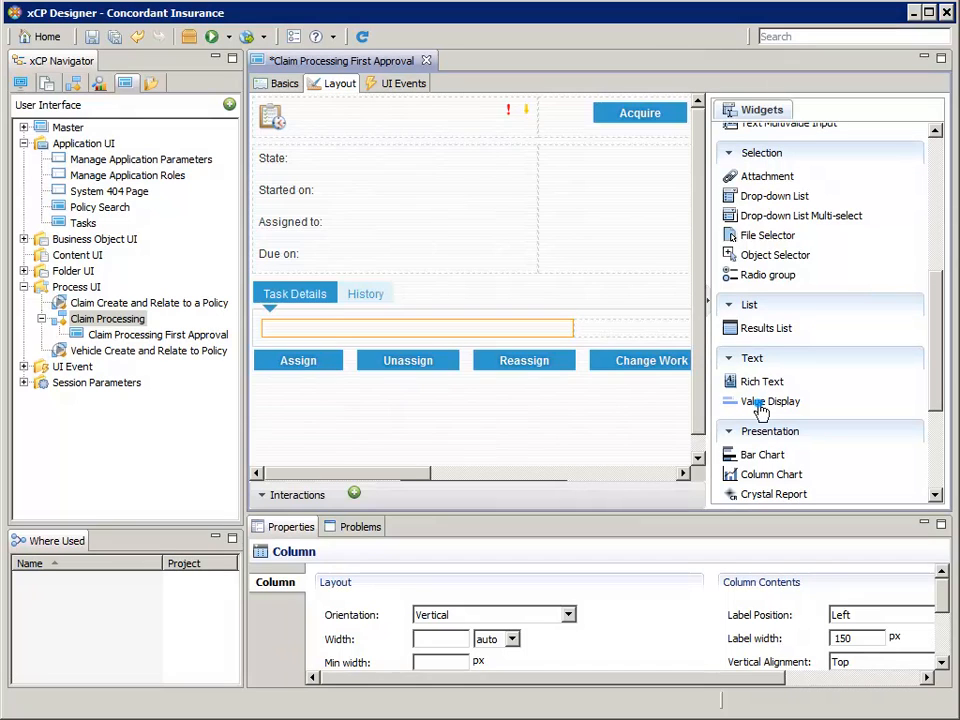
{"action": "left_click", "coordinate": [761, 411]}
{"action": "left_click_drag", "start_coordinate": [761, 411], "coordinate": [365, 337]}
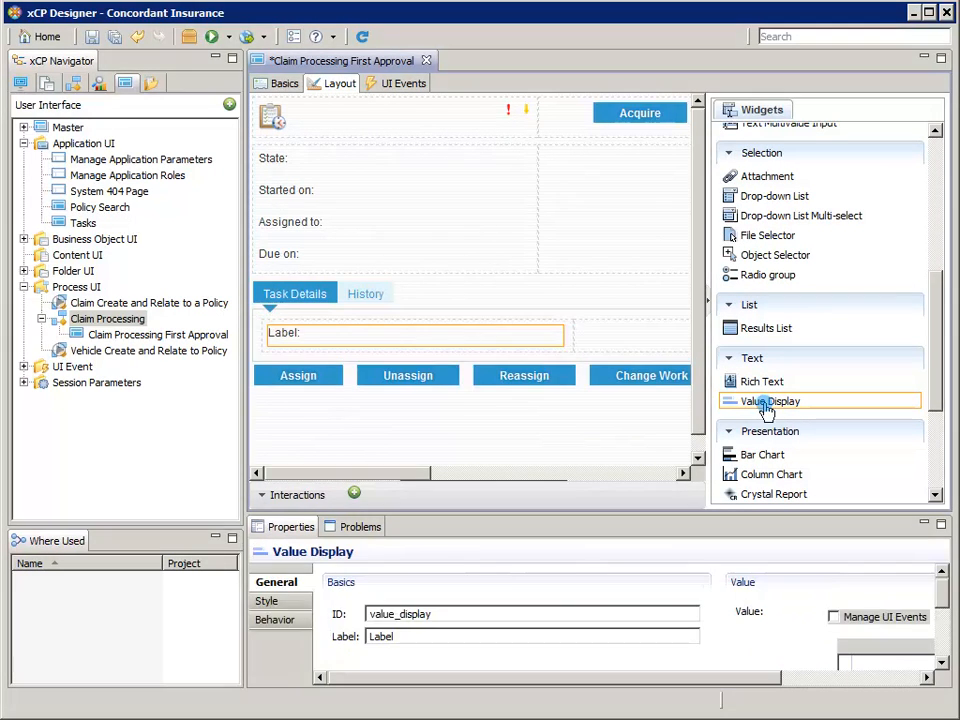
{"action": "left_click_drag", "start_coordinate": [766, 398], "coordinate": [406, 363]}
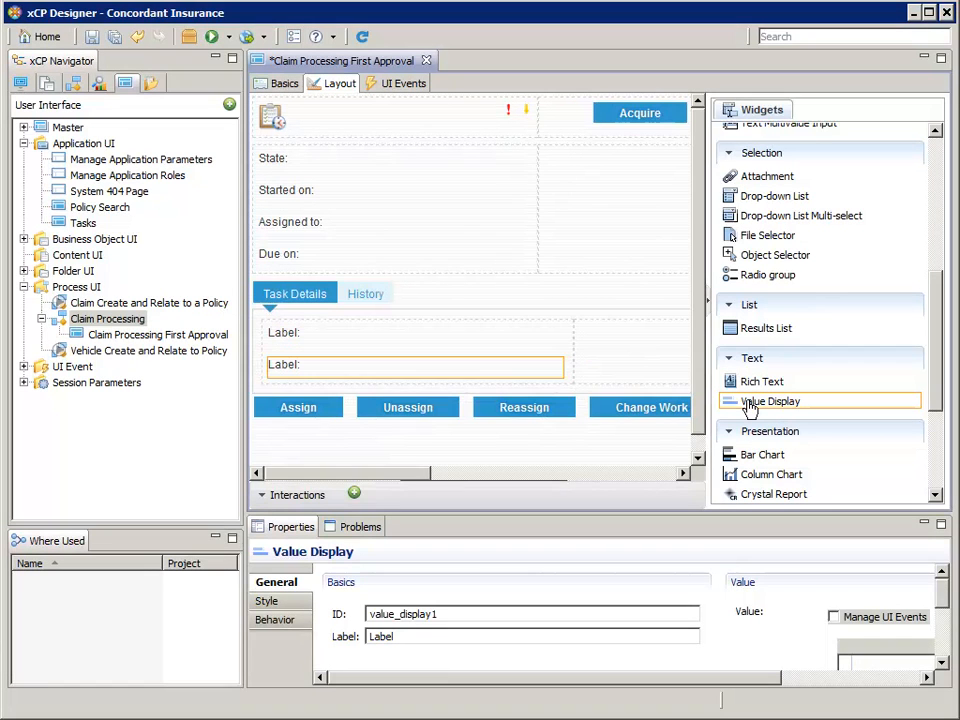
{"action": "left_click_drag", "start_coordinate": [750, 399], "coordinate": [414, 392]}
{"action": "left_click_drag", "start_coordinate": [772, 410], "coordinate": [272, 422]}
Set the first value display's ID to incident_date and its label to Incident Date
{"action": "left_click", "coordinate": [285, 339]}
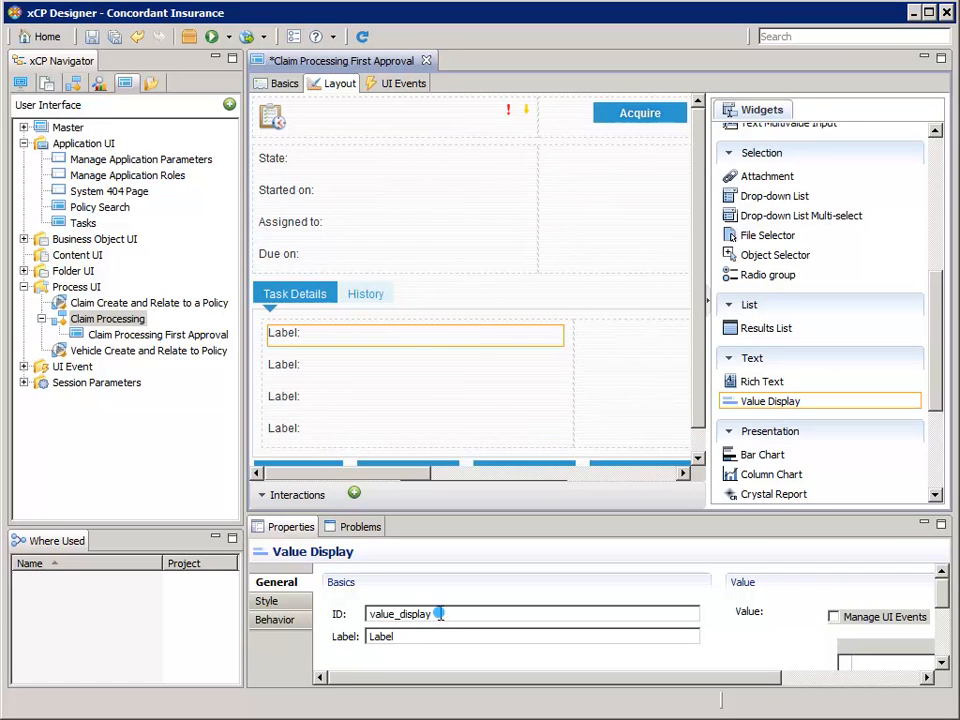
{"action": "left_click_drag", "start_coordinate": [440, 614], "coordinate": [334, 614]}
{"action": "type", "text": "incident_date"}
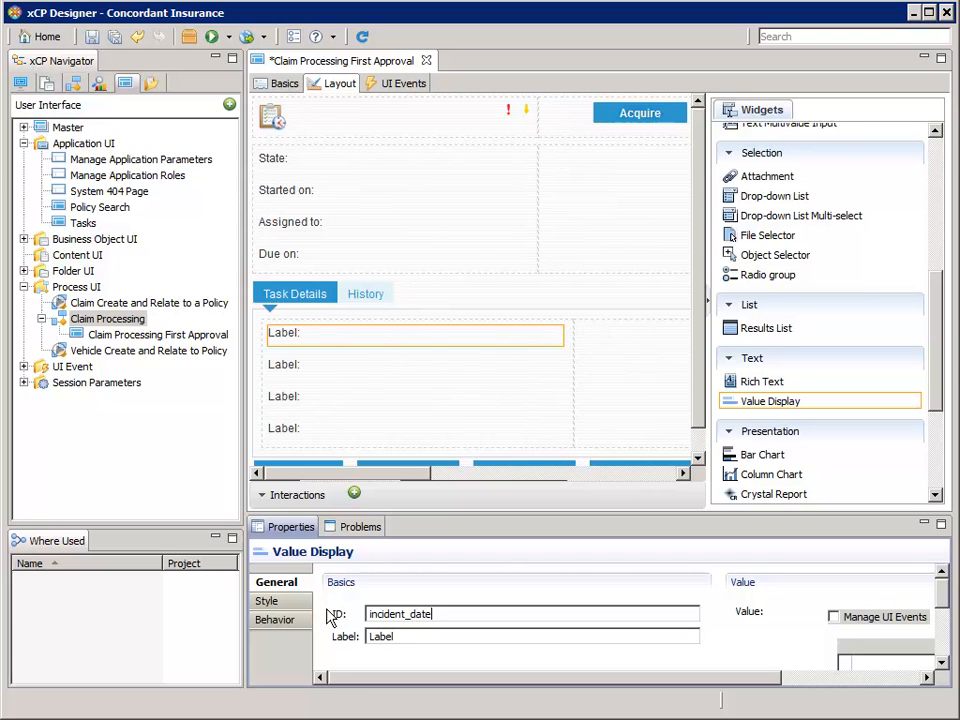
{"action": "left_click", "coordinate": [370, 636]}
{"action": "double_click", "coordinate": [370, 636]}
{"action": "type", "text": "Incident Date"}
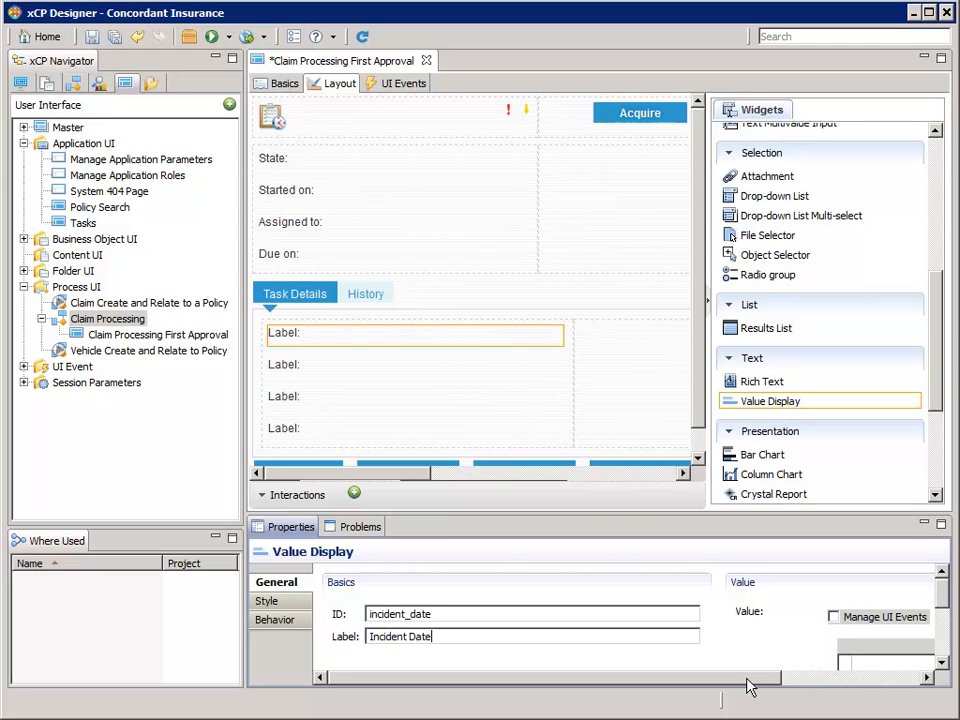
Set the Incident Date value display's data type to Date-time and its date style to Date only
{"action": "left_click_drag", "start_coordinate": [747, 680], "coordinate": [900, 686]}
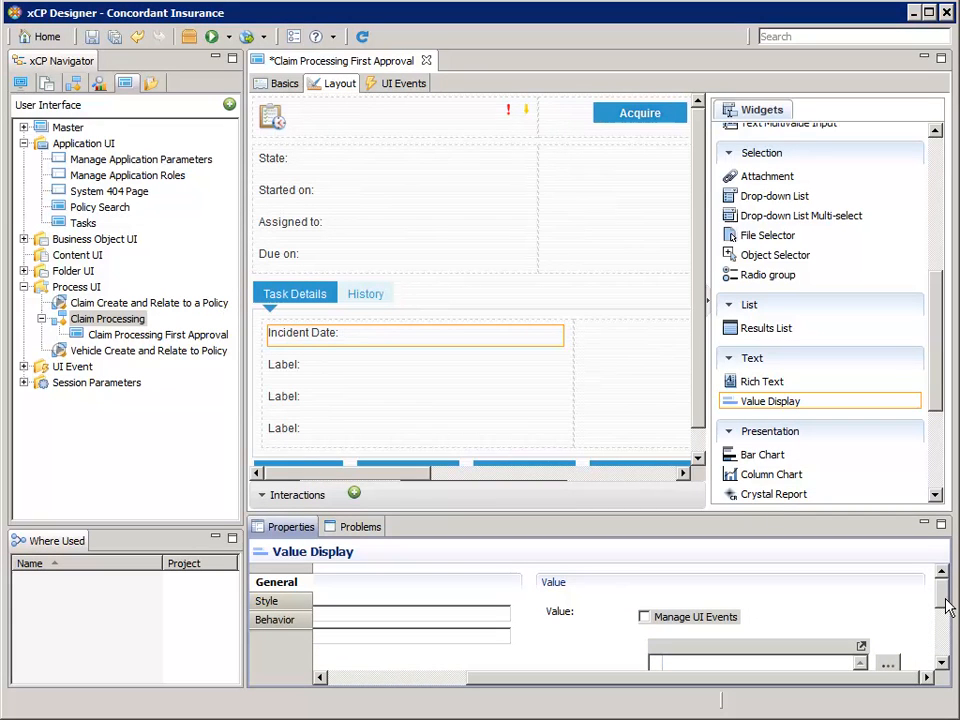
{"action": "left_click_drag", "start_coordinate": [948, 606], "coordinate": [944, 650]}
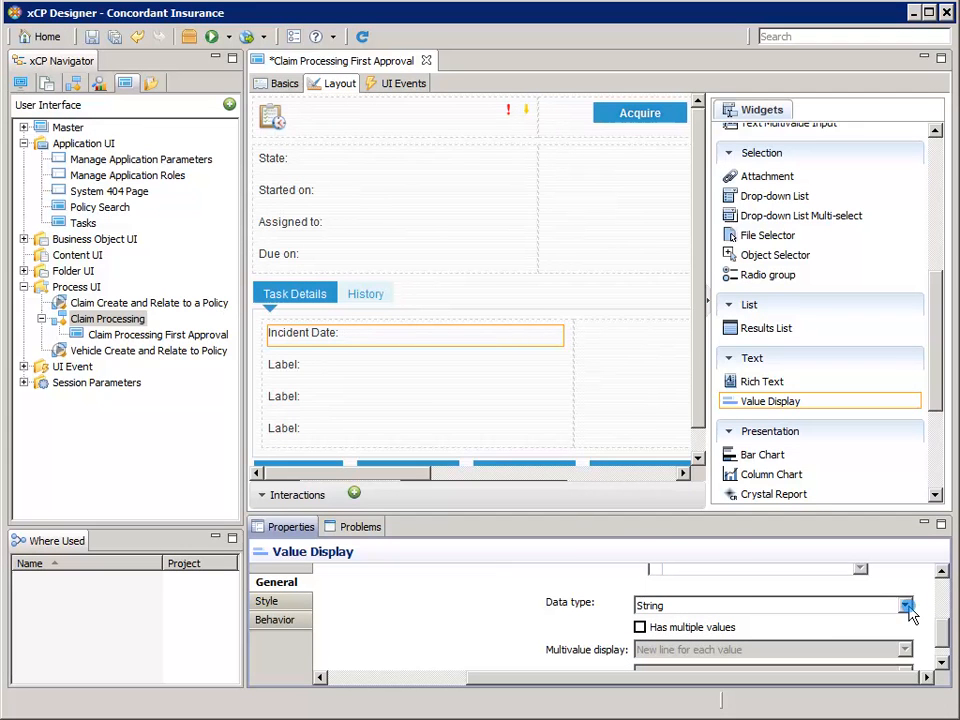
{"action": "left_click", "coordinate": [905, 606]}
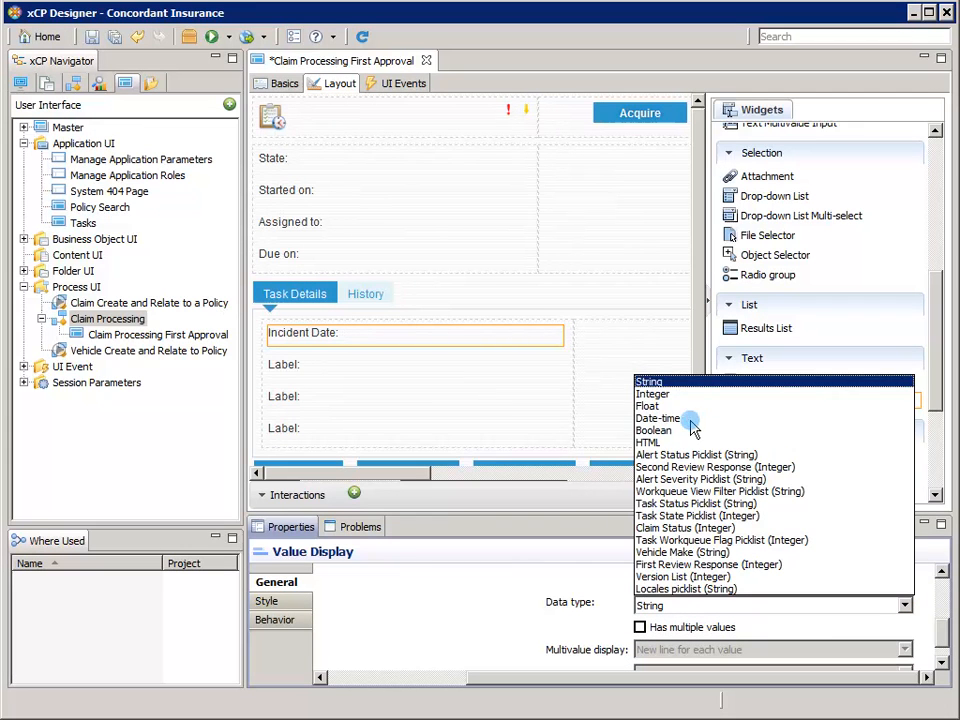
{"action": "left_click", "coordinate": [660, 418]}
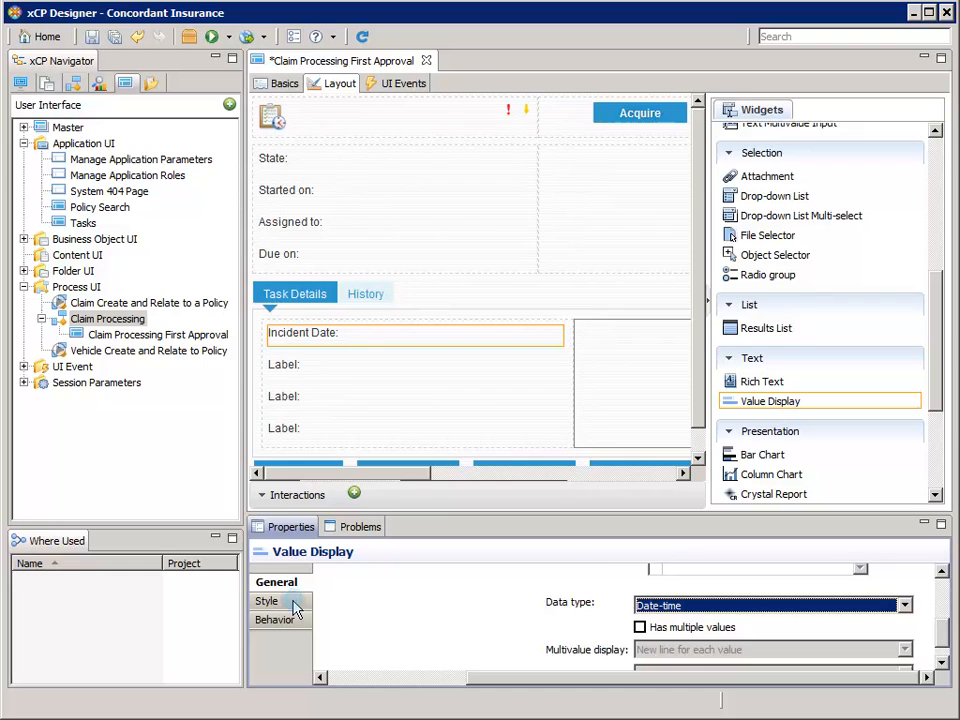
{"action": "left_click", "coordinate": [296, 605]}
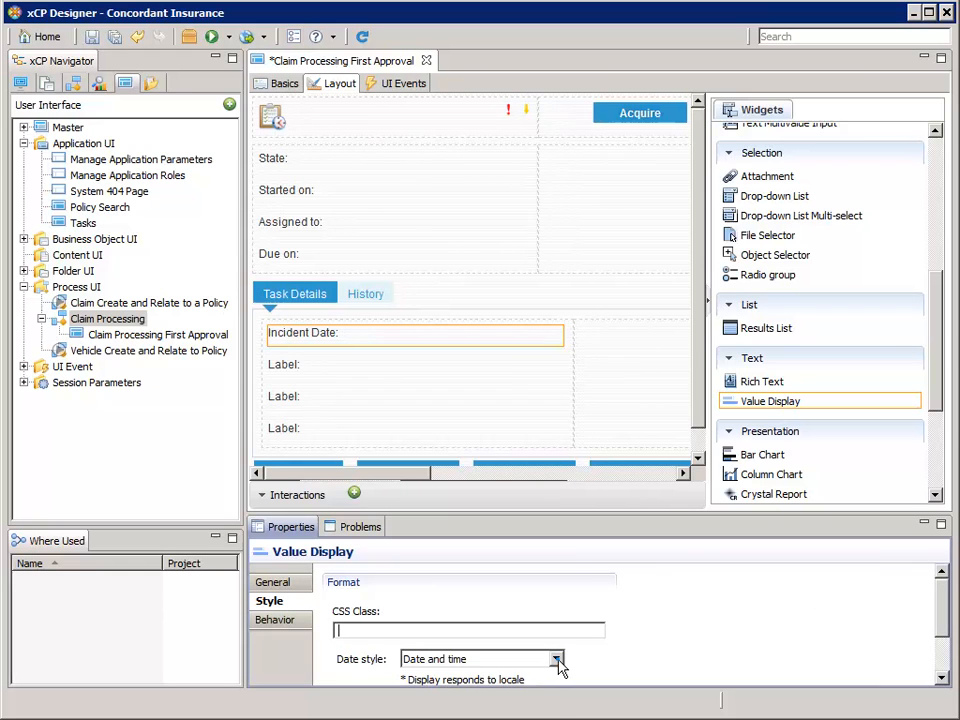
{"action": "left_click", "coordinate": [556, 660]}
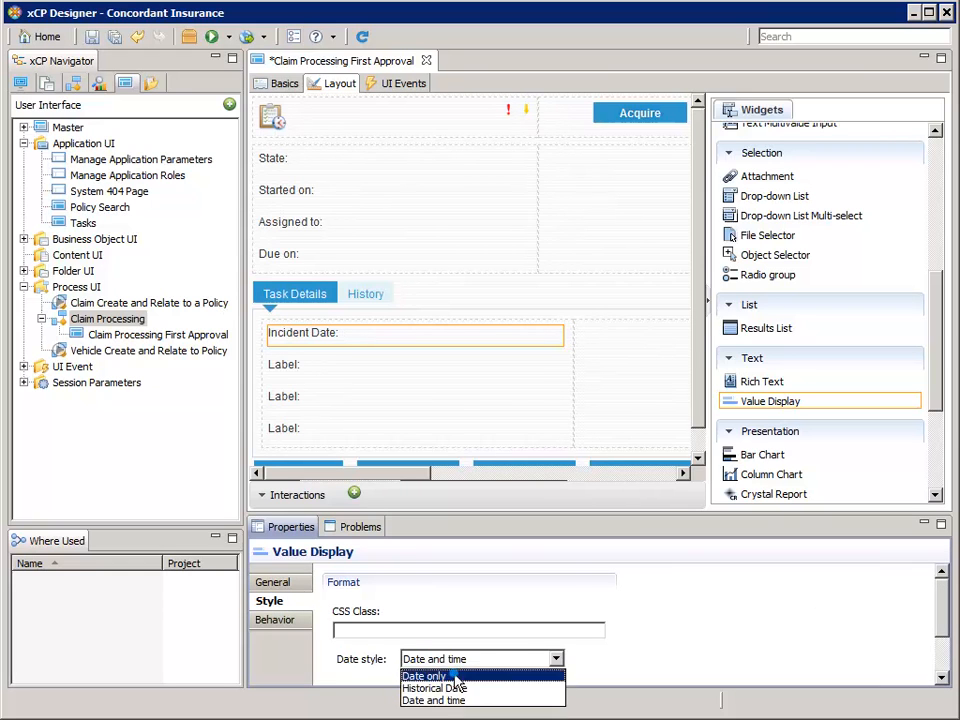
{"action": "left_click", "coordinate": [452, 676]}
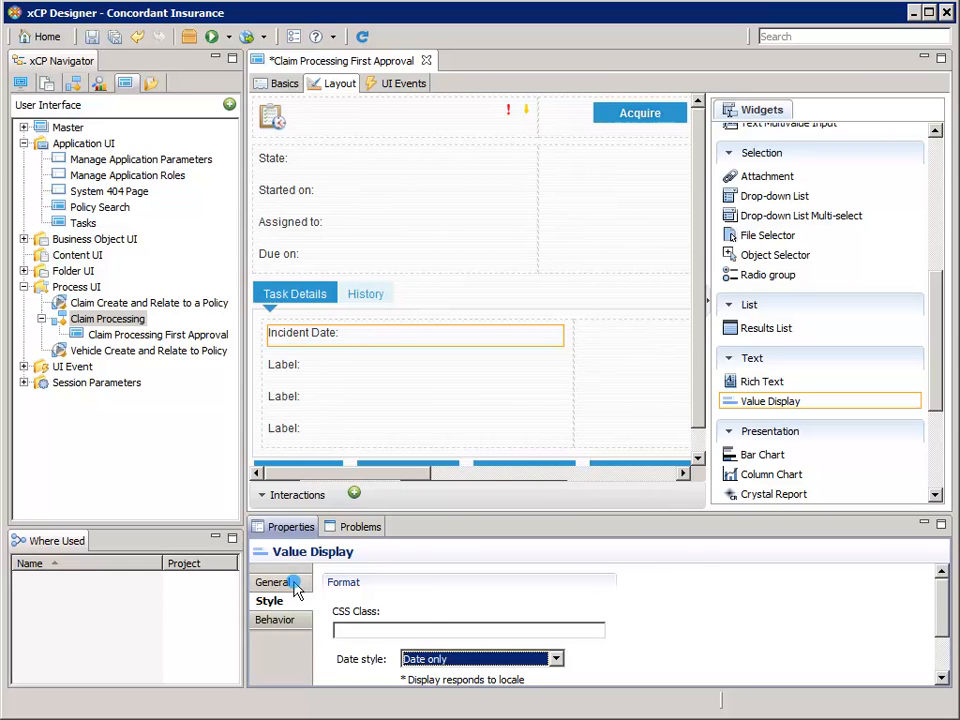
Bind the Incident Date value display's value to the Incident Date attribute of the pkg_claim package
{"action": "left_click", "coordinate": [270, 583]}
{"action": "left_click_drag", "start_coordinate": [765, 681], "coordinate": [925, 688]}
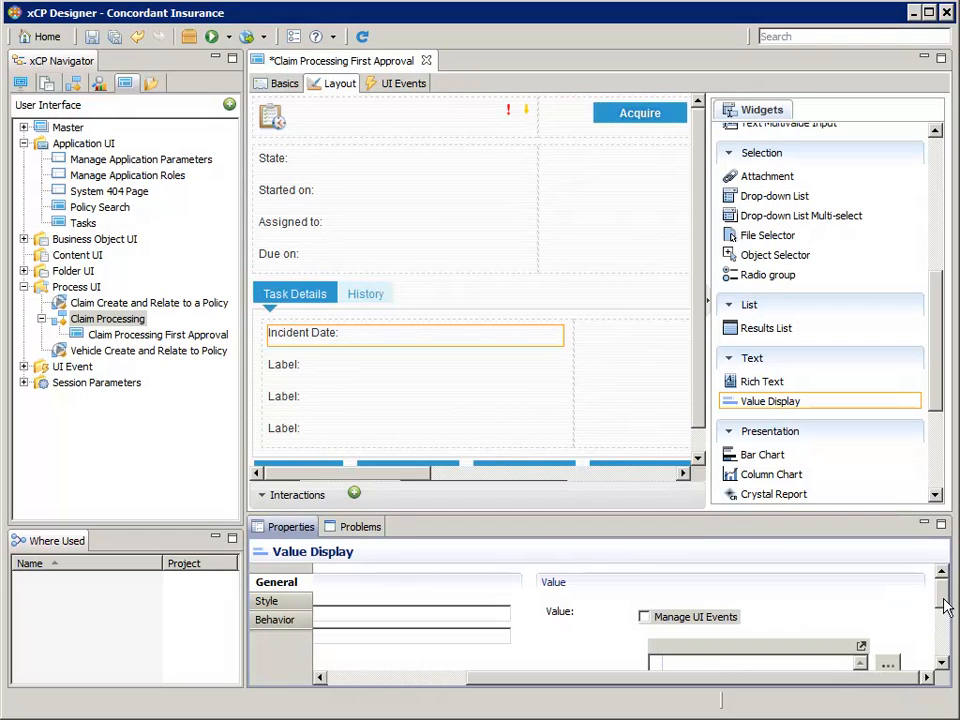
{"action": "left_click_drag", "start_coordinate": [944, 600], "coordinate": [883, 626]}
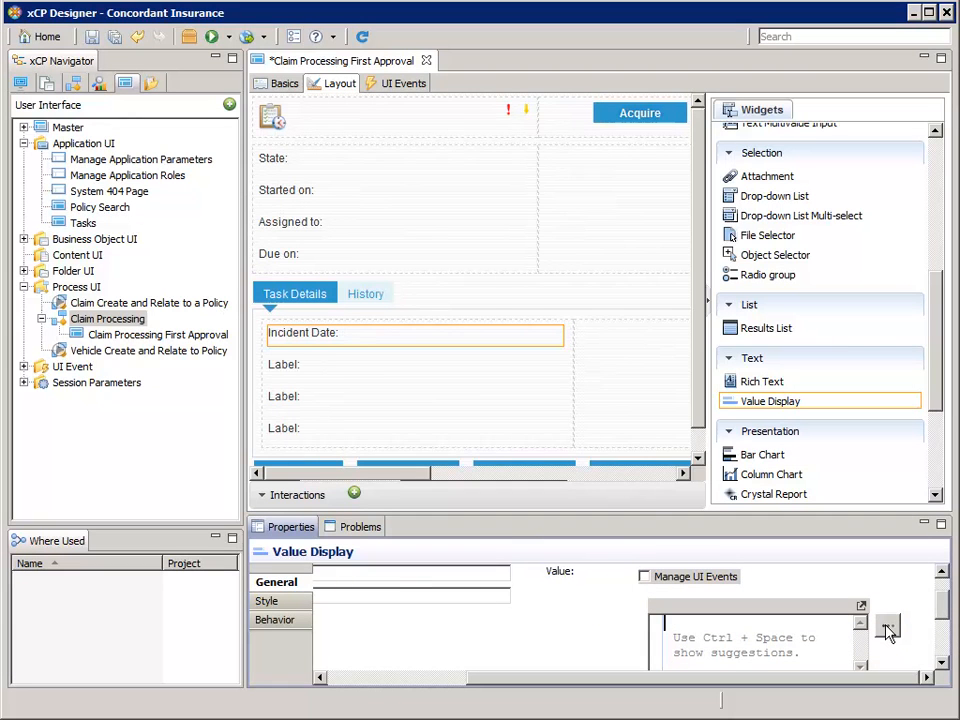
{"action": "left_click", "coordinate": [887, 627]}
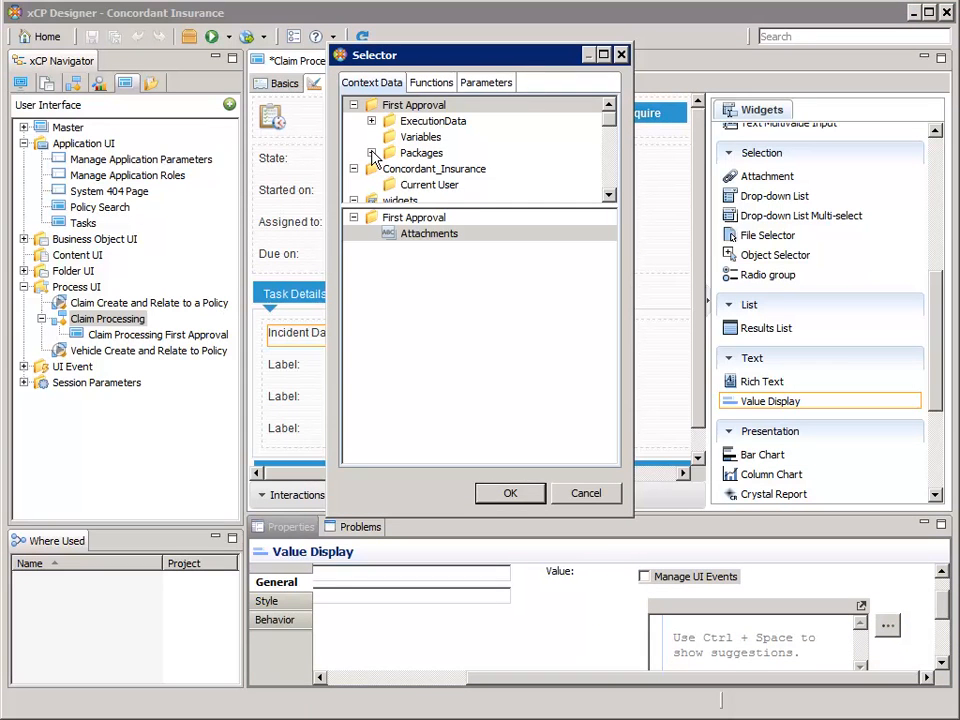
{"action": "left_click", "coordinate": [371, 153]}
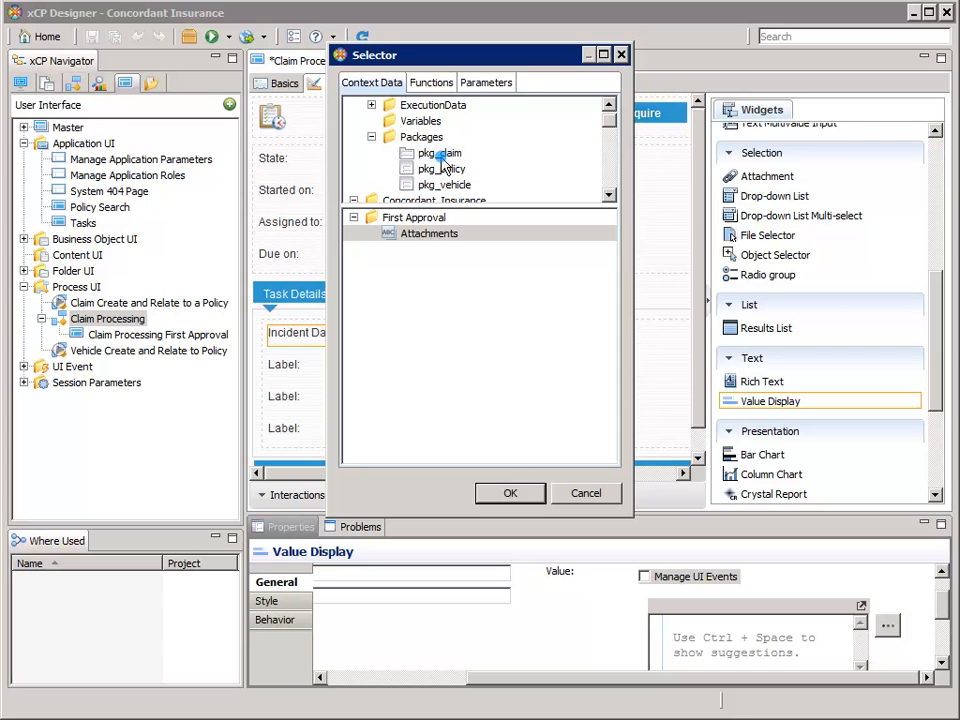
{"action": "left_click", "coordinate": [440, 155]}
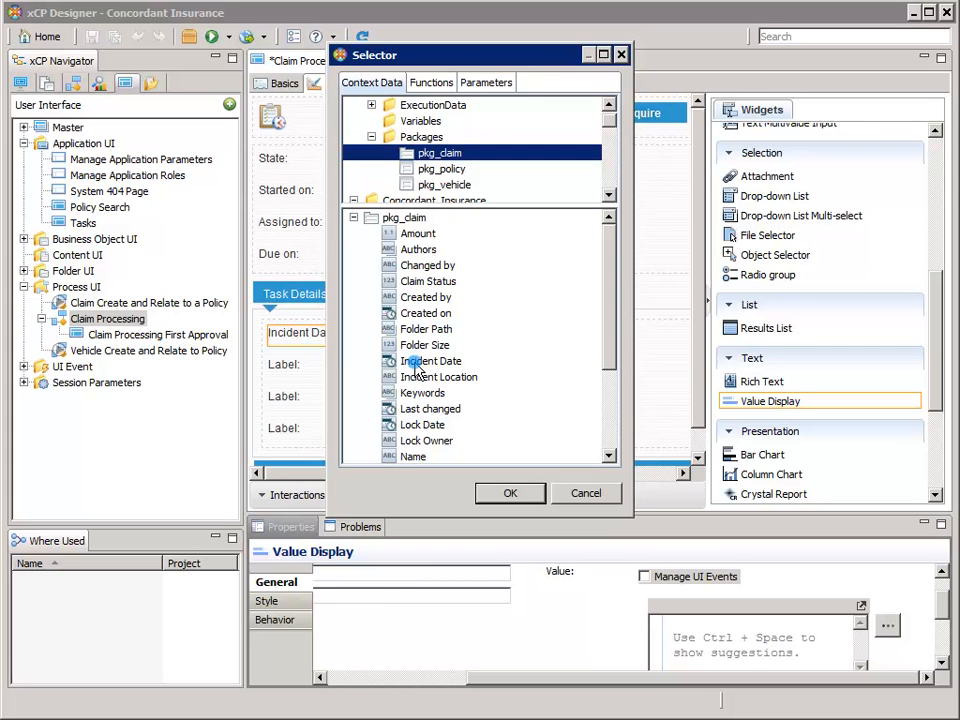
{"action": "left_click", "coordinate": [417, 363]}
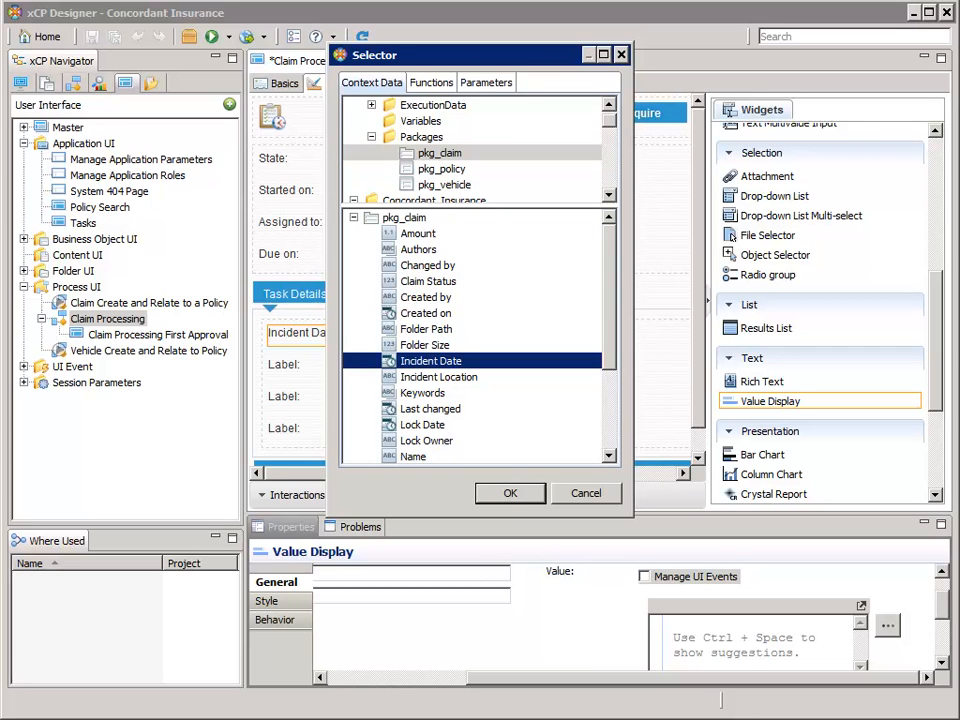
{"action": "left_click", "coordinate": [510, 497]}
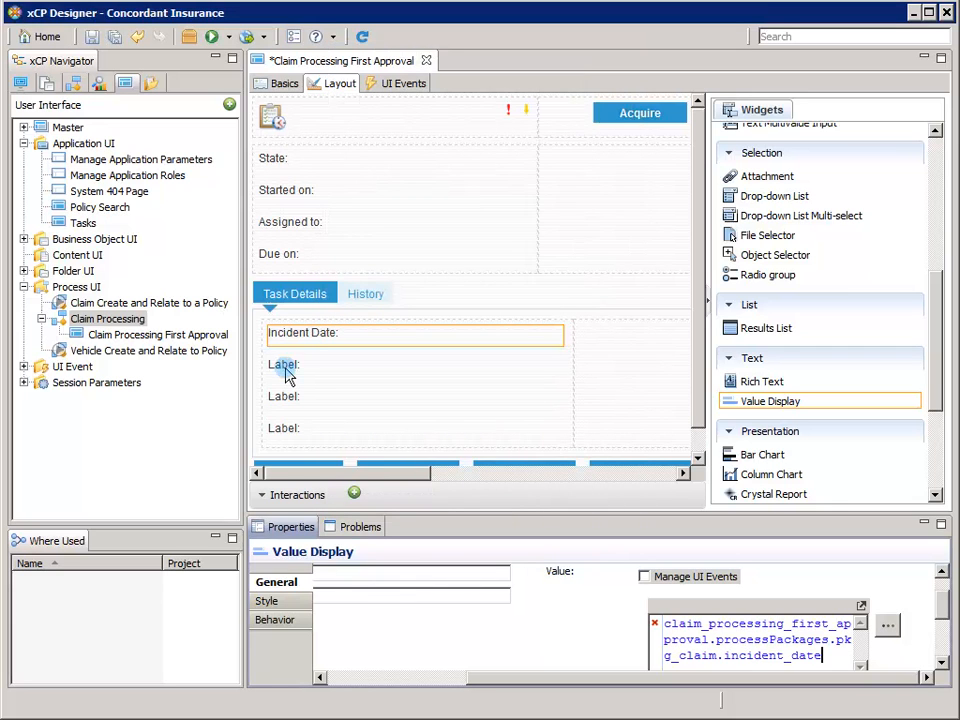
Set the second value display's ID to incident_location and its label to Incident Location
{"action": "left_click", "coordinate": [286, 373]}
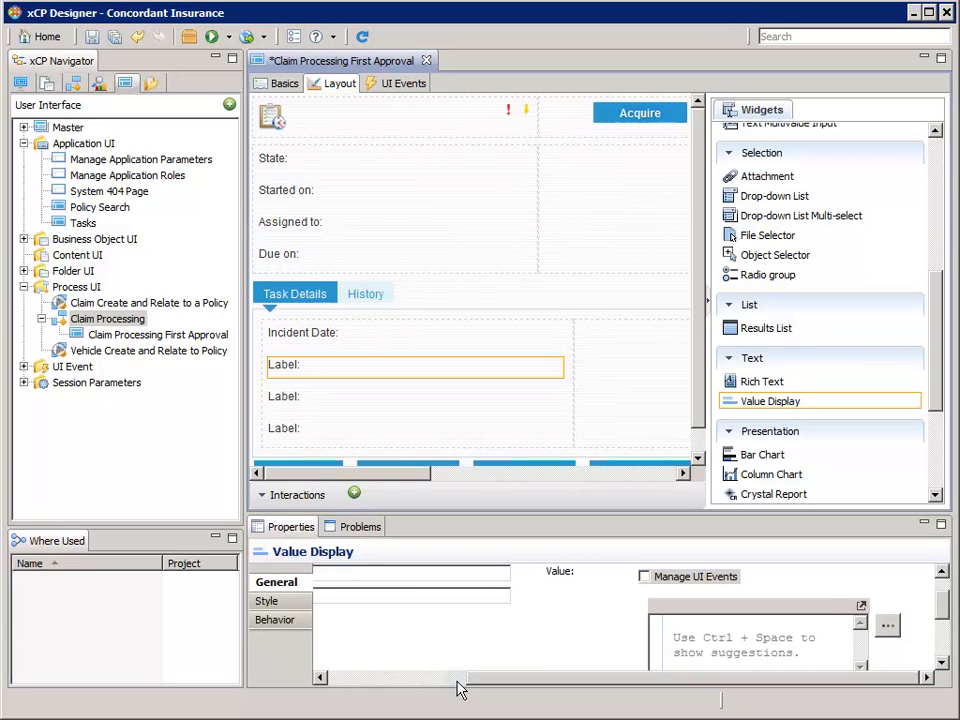
{"action": "left_click", "coordinate": [457, 681]}
{"action": "left_click_drag", "start_coordinate": [451, 576], "coordinate": [362, 576]}
{"action": "key", "text": "BackSpace"}
{"action": "type", "text": "incident_location"}
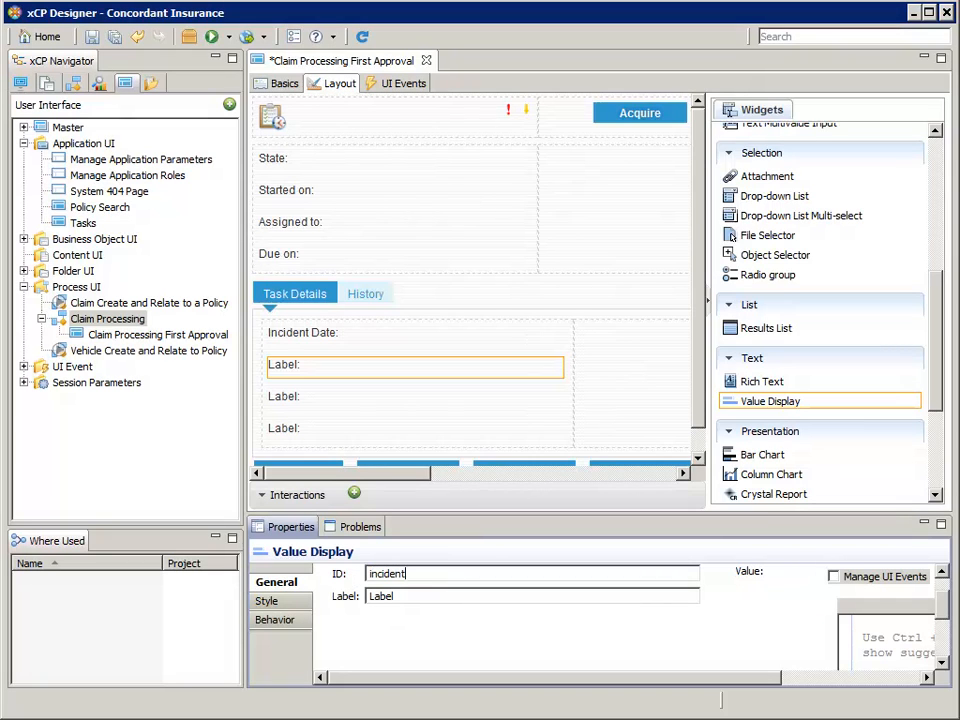
{"action": "key", "text": "Tab"}
{"action": "type", "text": "Incident Location"}
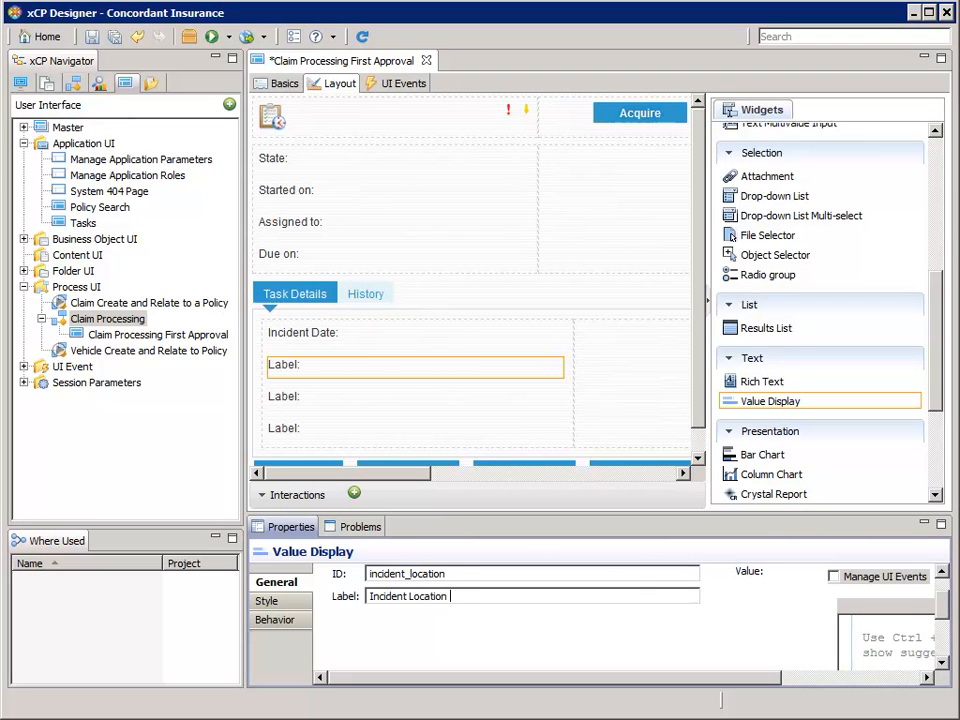
{"action": "left_click", "coordinate": [644, 573]}
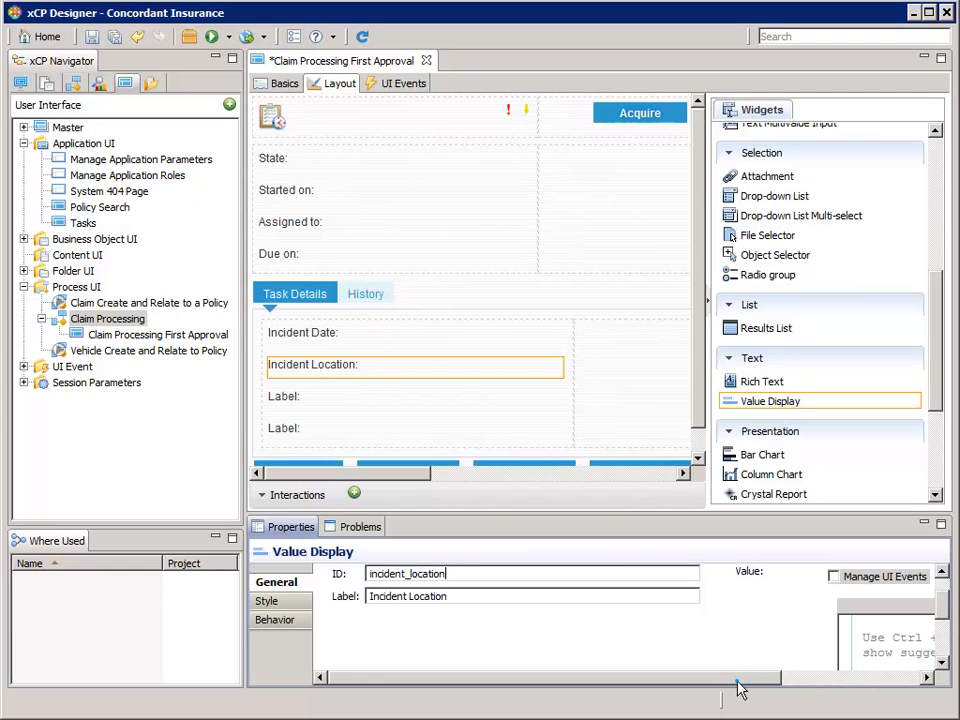
Bind the Incident Location value display's value to the pkg_claim package's Incident Location attribute and check its data type
{"action": "left_click_drag", "start_coordinate": [739, 684], "coordinate": [857, 681]}
{"action": "left_click", "coordinate": [823, 638]}
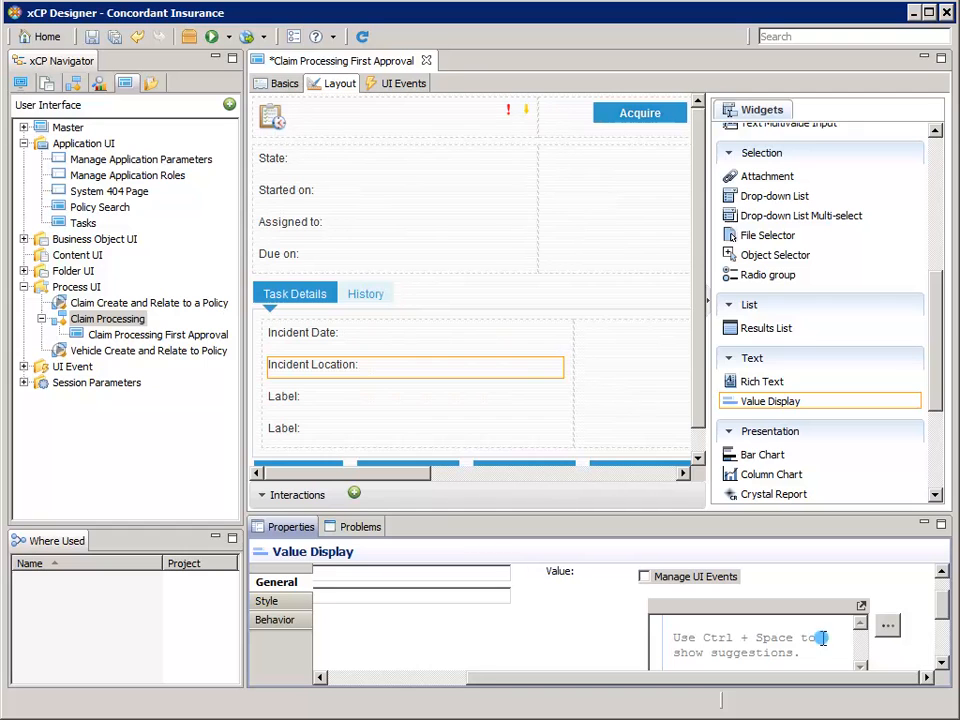
{"action": "left_click", "coordinate": [887, 627]}
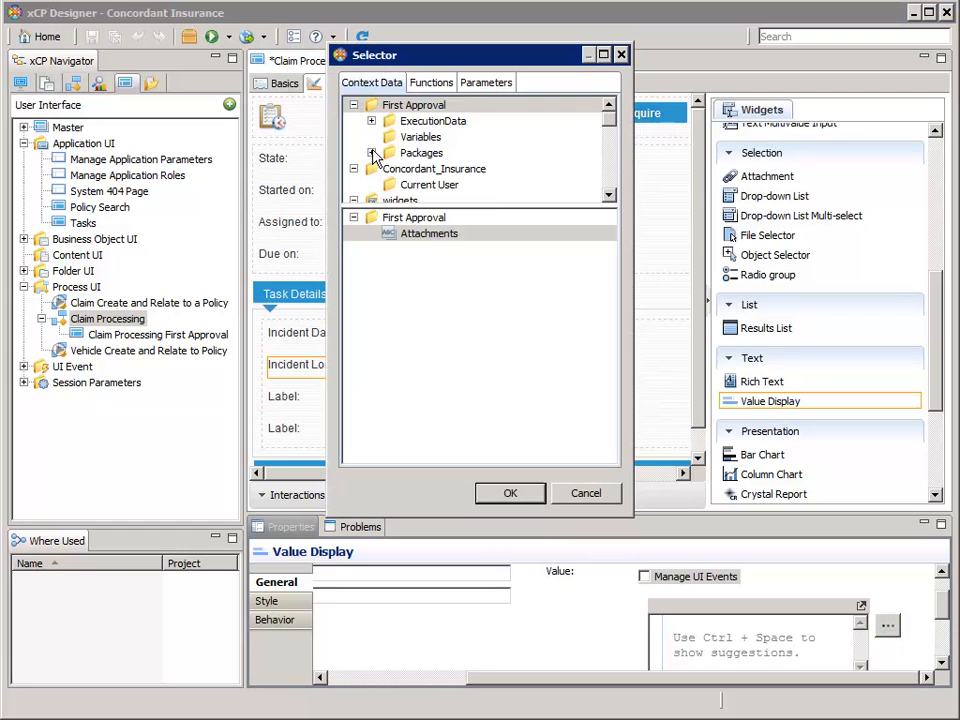
{"action": "left_click", "coordinate": [371, 153]}
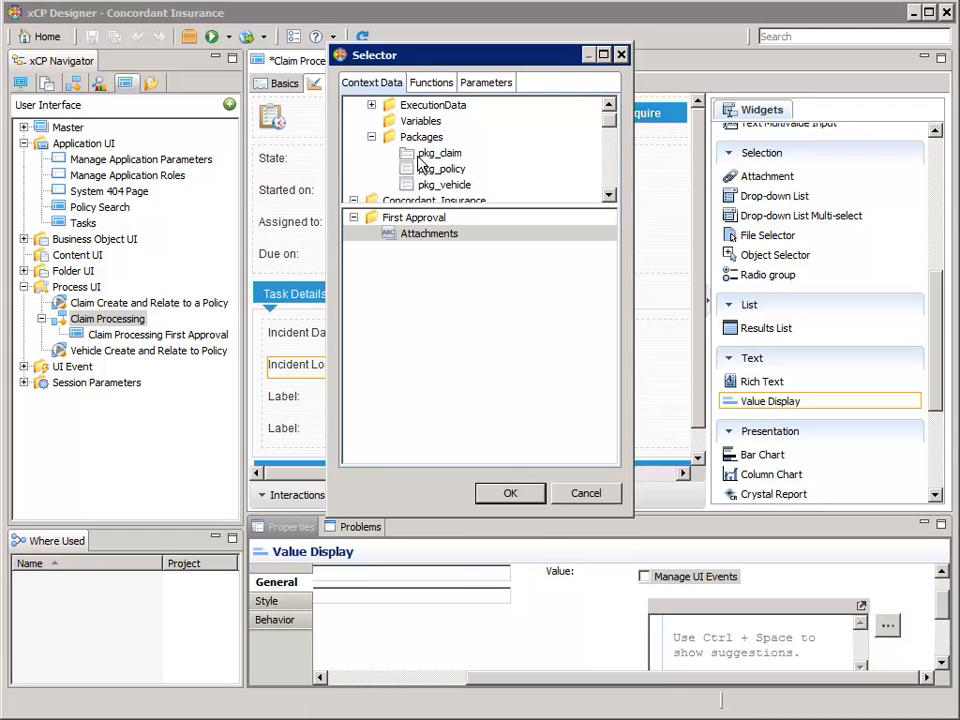
{"action": "left_click", "coordinate": [428, 155]}
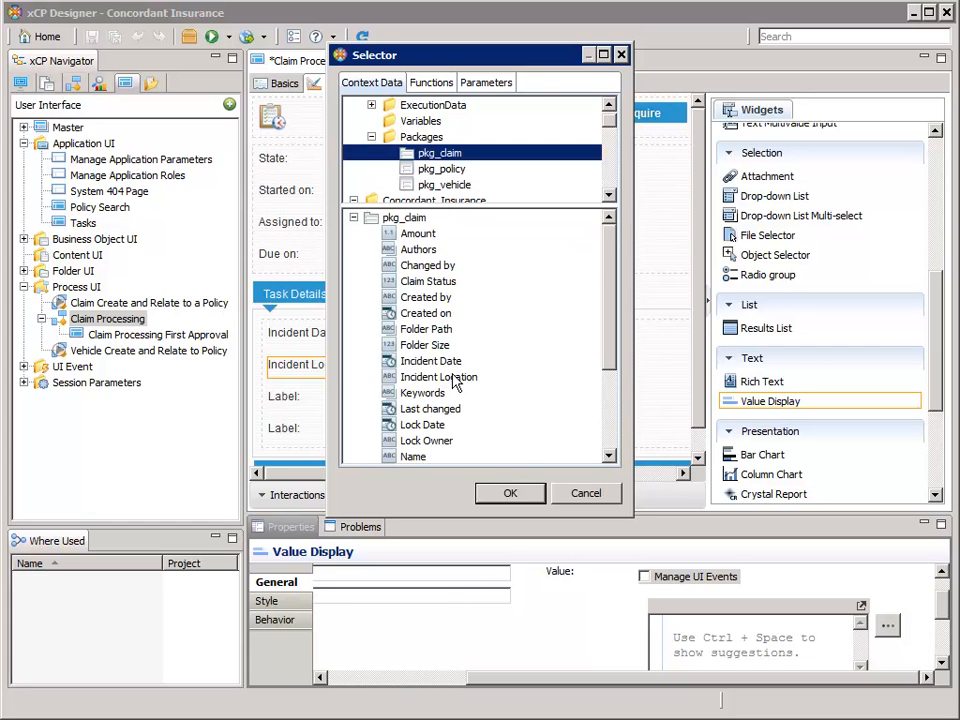
{"action": "left_click", "coordinate": [455, 378]}
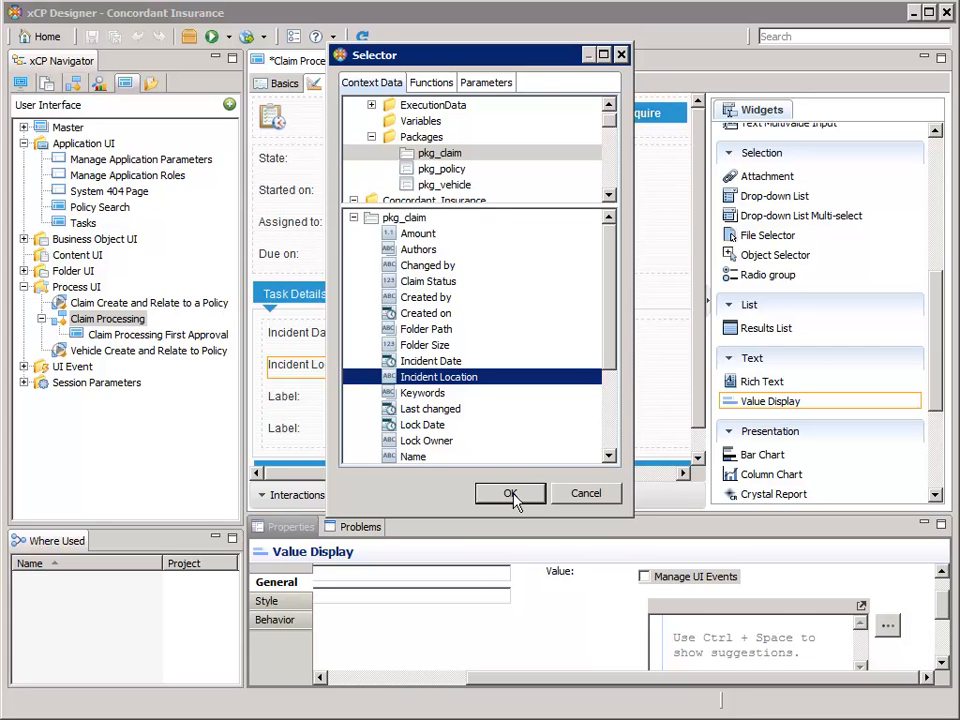
{"action": "left_click", "coordinate": [510, 495]}
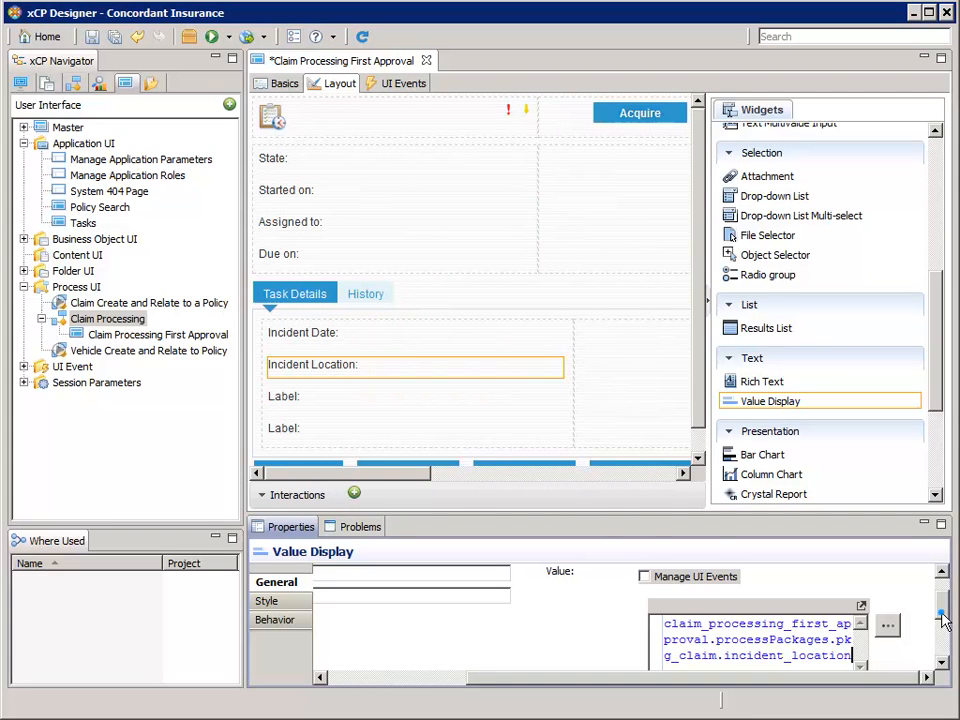
{"action": "left_click_drag", "start_coordinate": [945, 620], "coordinate": [945, 638]}
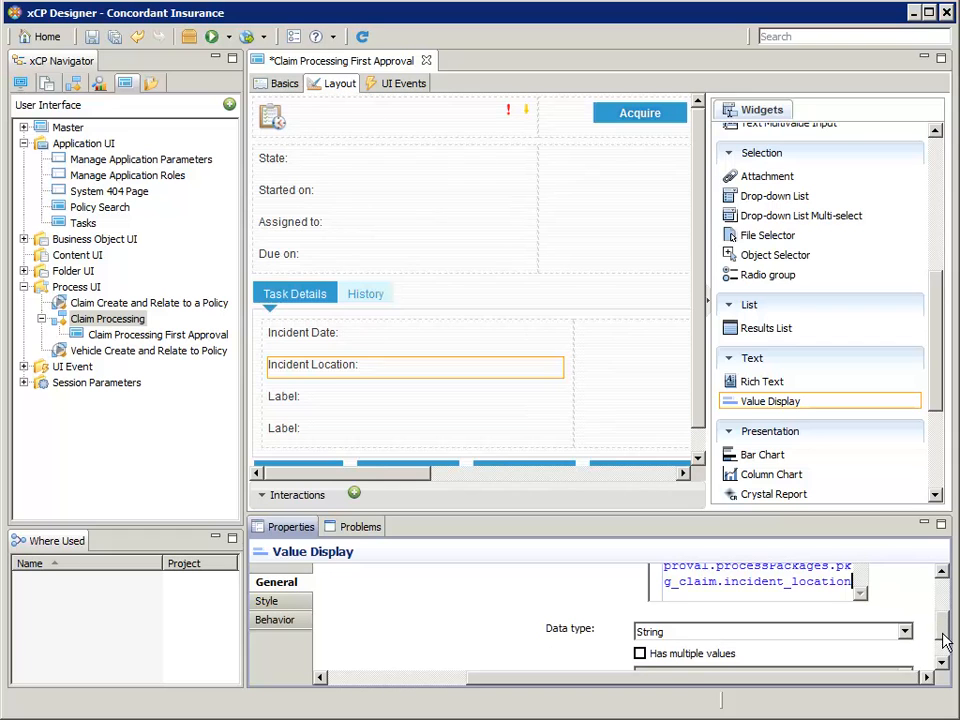
{"action": "left_click_drag", "start_coordinate": [683, 683], "coordinate": [506, 697]}
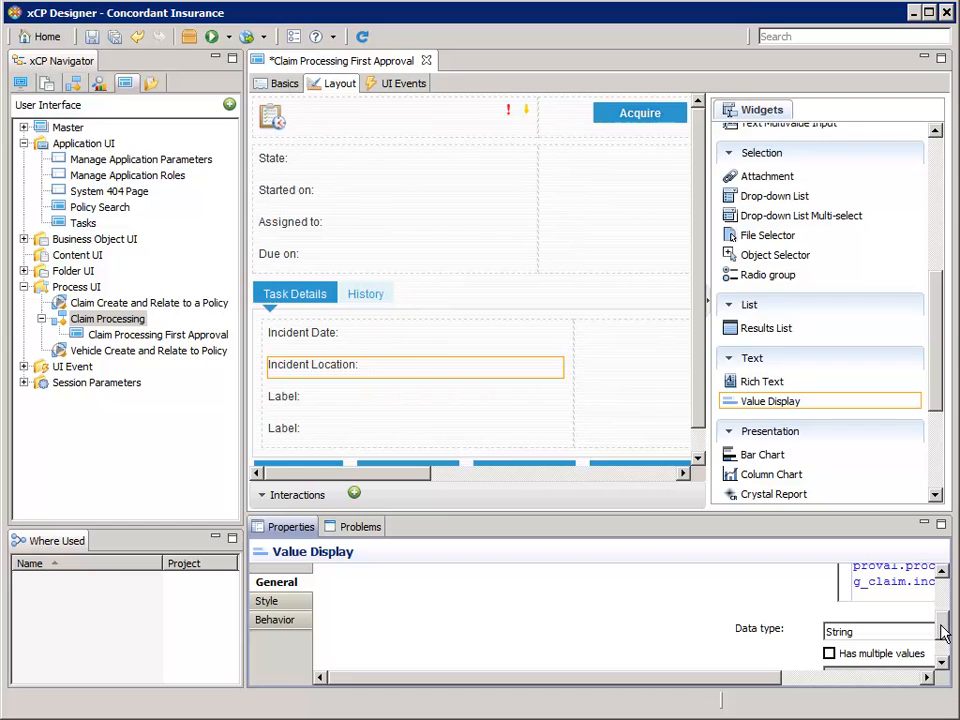
{"action": "left_click_drag", "start_coordinate": [942, 625], "coordinate": [938, 565]}
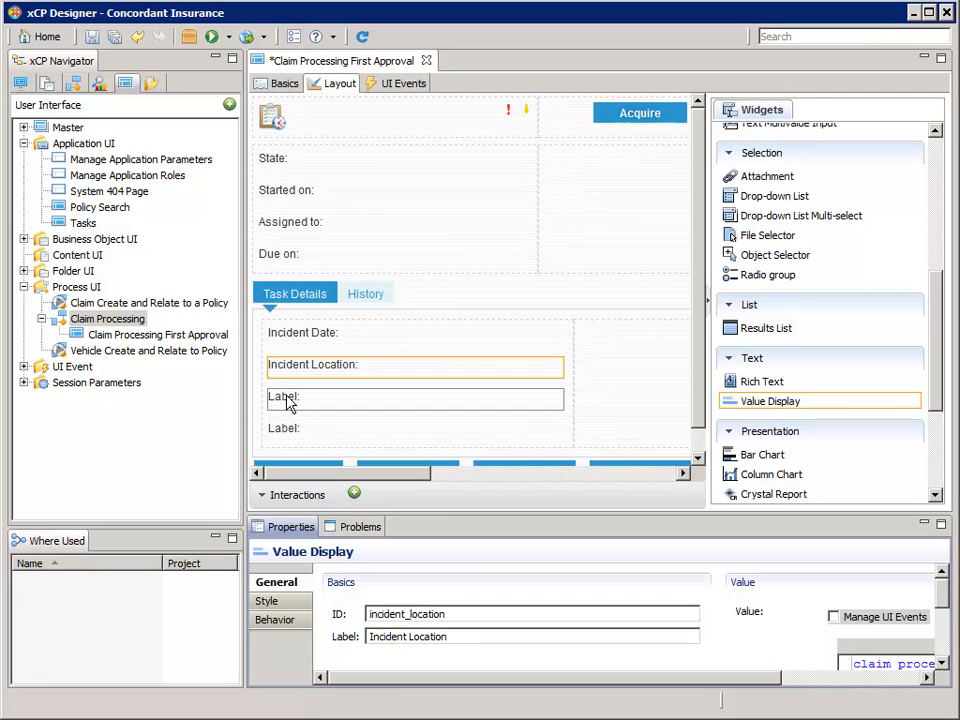
Set the third value display's ID to amount and its label to Amount
{"action": "left_click", "coordinate": [287, 400]}
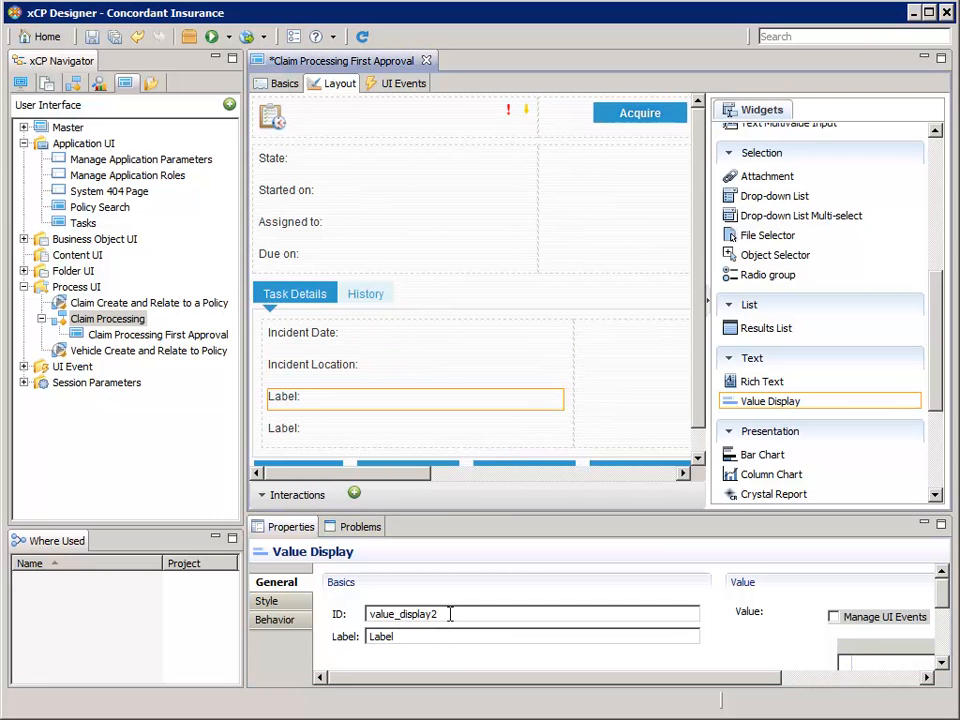
{"action": "left_click_drag", "start_coordinate": [450, 614], "coordinate": [365, 614]}
{"action": "type", "text": "a"}
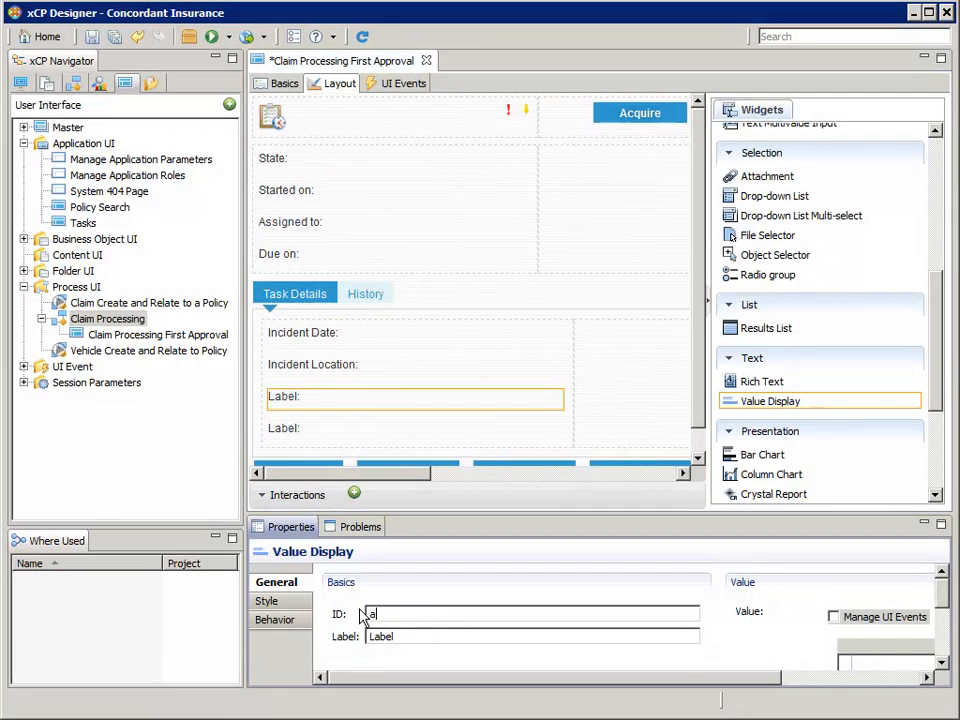
{"action": "type", "text": "mount"}
{"action": "key", "text": "Tab"}
{"action": "type", "text": "Amount"}
{"action": "key", "text": "BackSpace"}
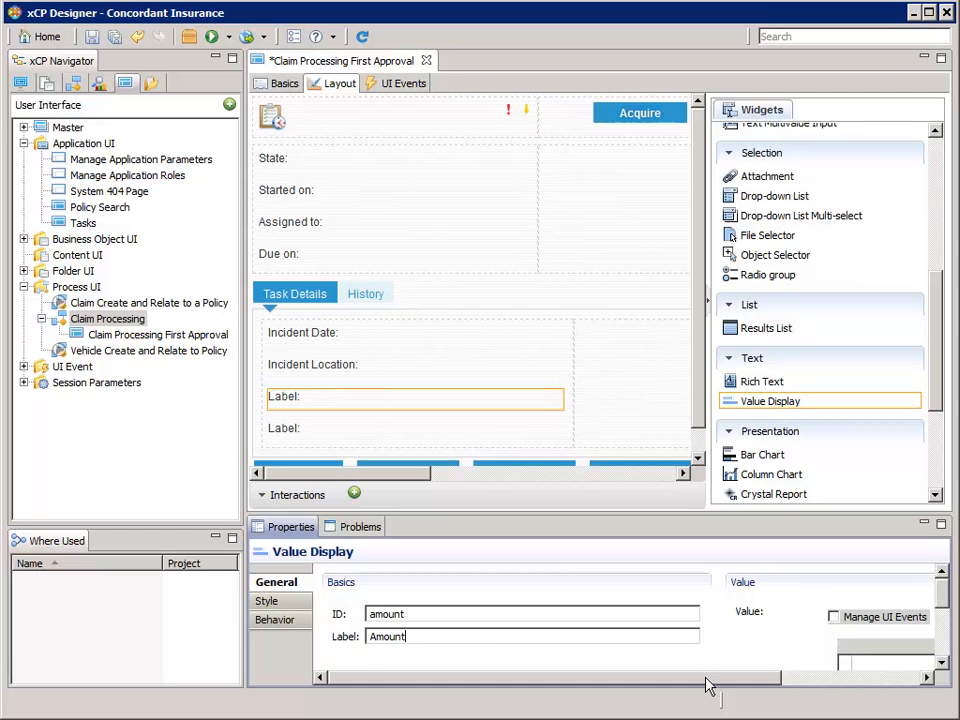
Set the Amount value display's data type to Float
{"action": "left_click_drag", "start_coordinate": [707, 677], "coordinate": [926, 680]}
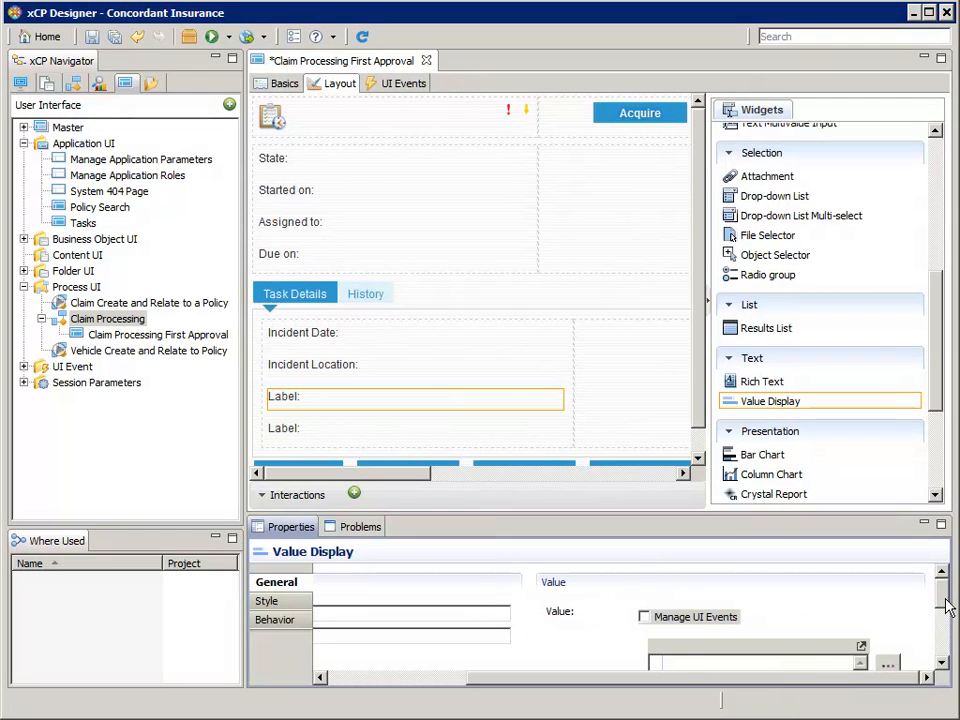
{"action": "scroll", "coordinate": [945, 620], "scroll_direction": "down", "scroll_amount": 3}
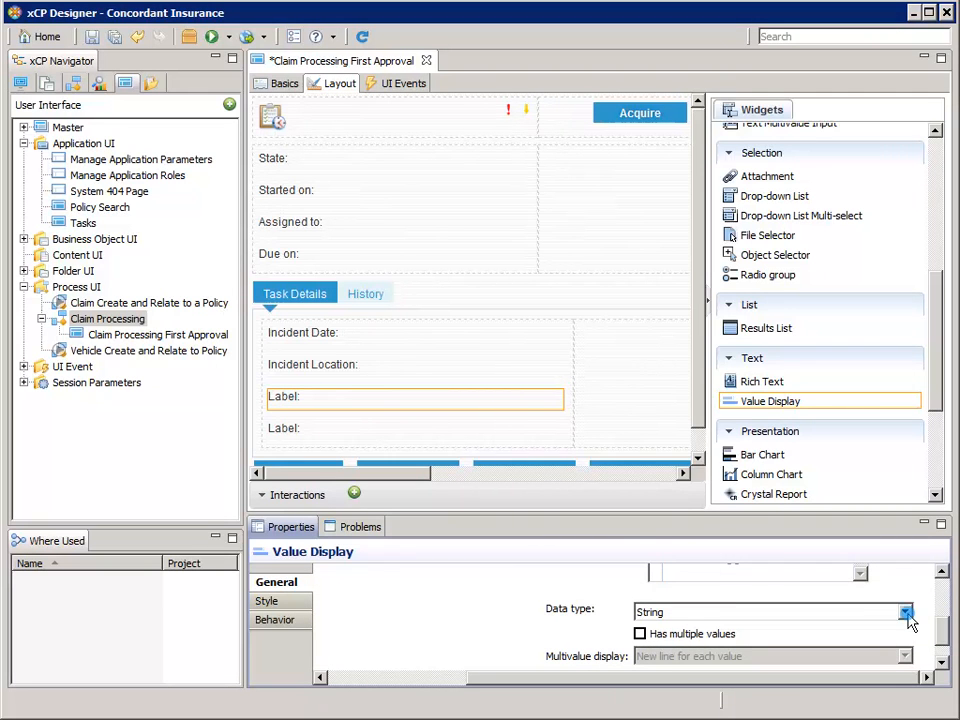
{"action": "left_click", "coordinate": [905, 613]}
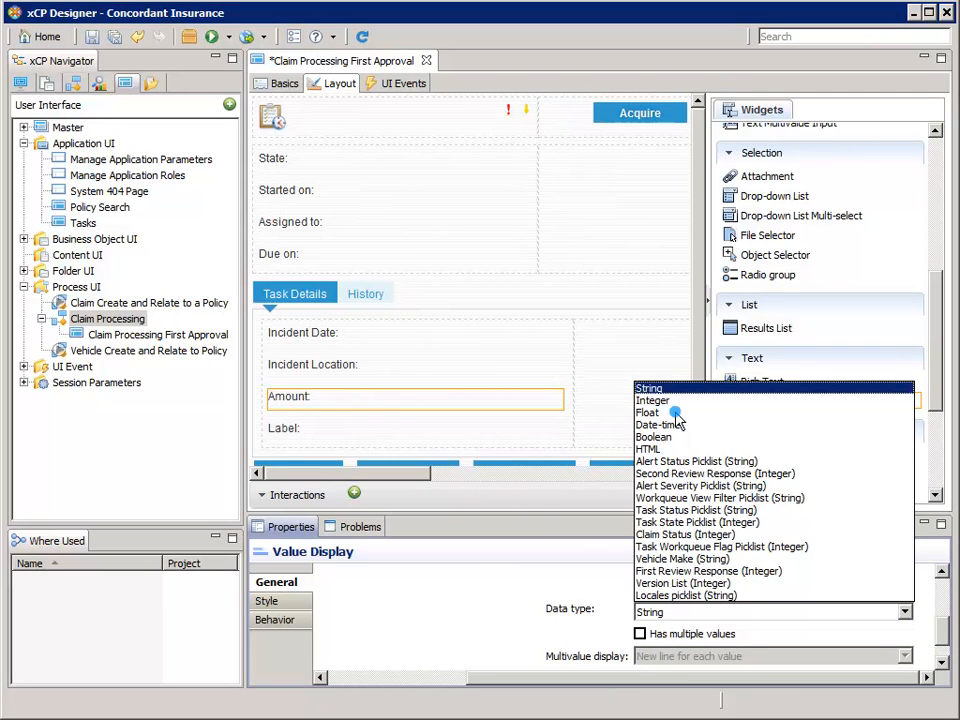
{"action": "left_click", "coordinate": [676, 413]}
Bind the Amount value display's value to the Amount attribute of the pkg_claim package
{"action": "left_click_drag", "start_coordinate": [945, 635], "coordinate": [943, 606]}
{"action": "left_click", "coordinate": [831, 628]}
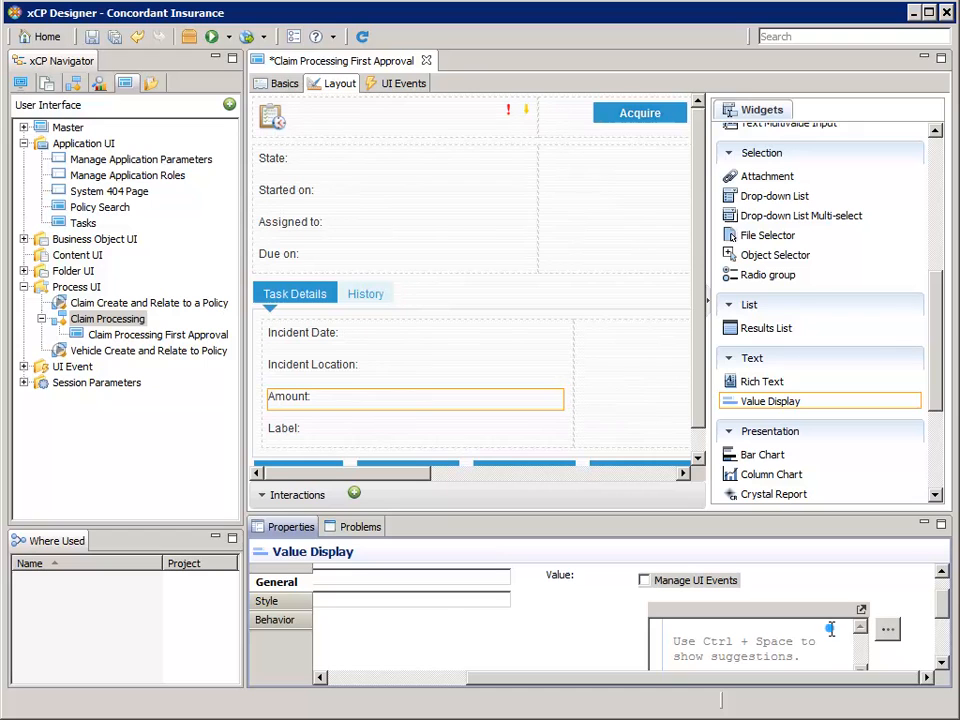
{"action": "left_click", "coordinate": [891, 628]}
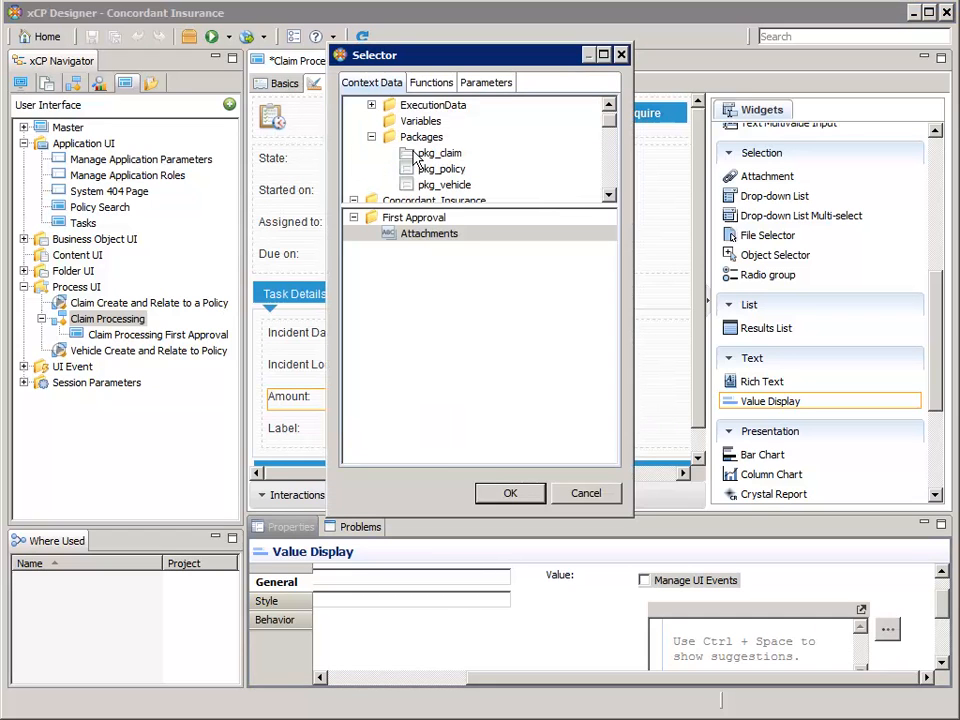
{"action": "left_click", "coordinate": [420, 155]}
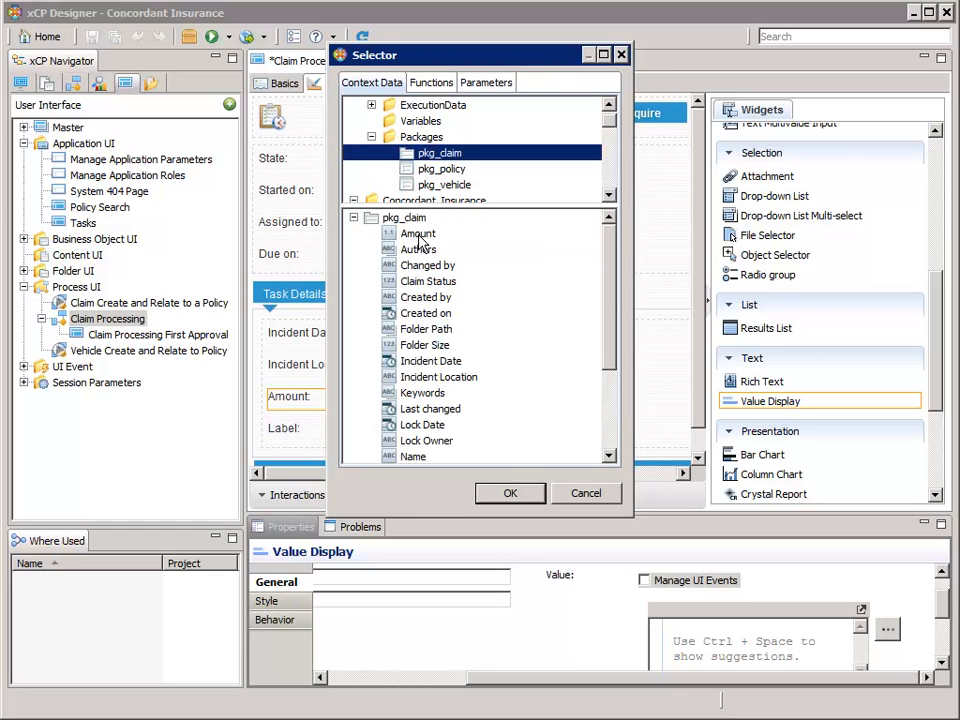
{"action": "left_click", "coordinate": [418, 234]}
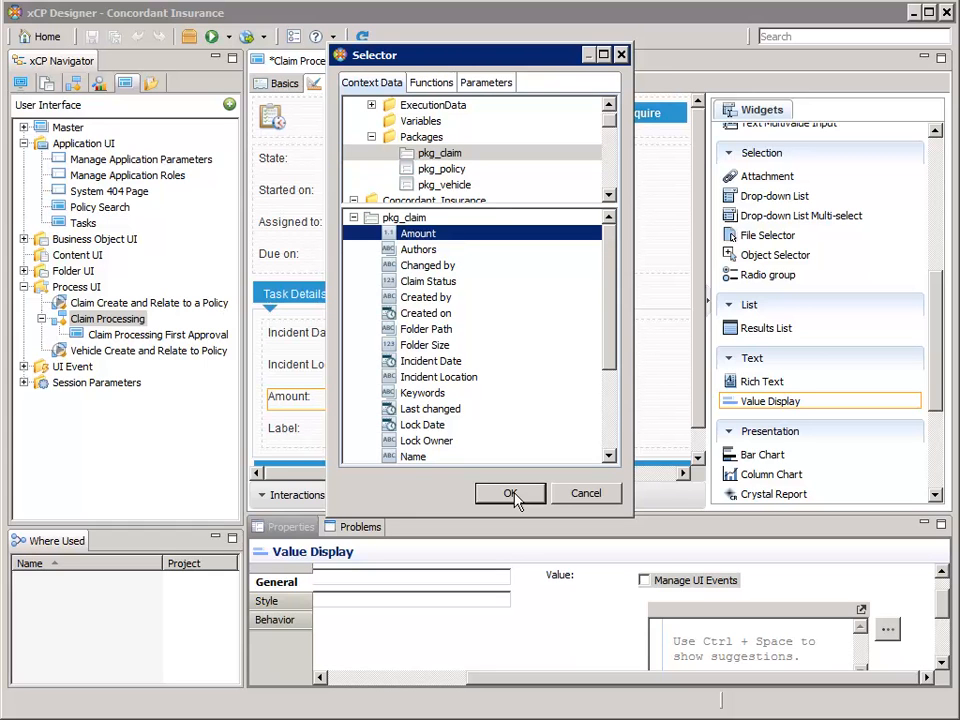
{"action": "left_click", "coordinate": [511, 494]}
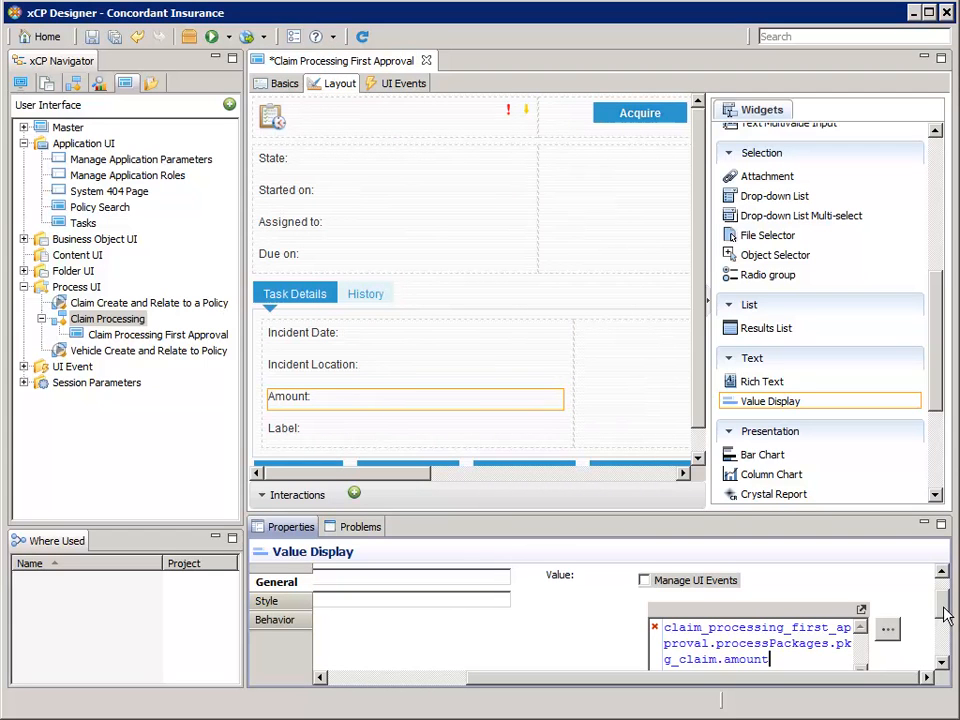
{"action": "scroll", "coordinate": [943, 608], "scroll_direction": "up", "scroll_amount": 1}
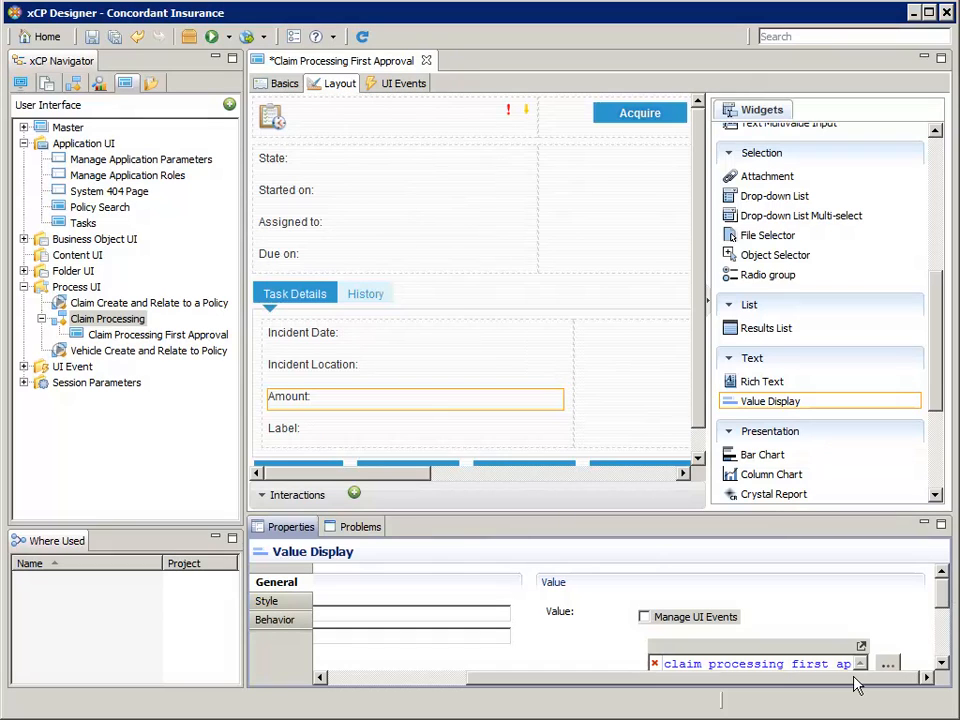
{"action": "left_click_drag", "start_coordinate": [855, 684], "coordinate": [560, 690]}
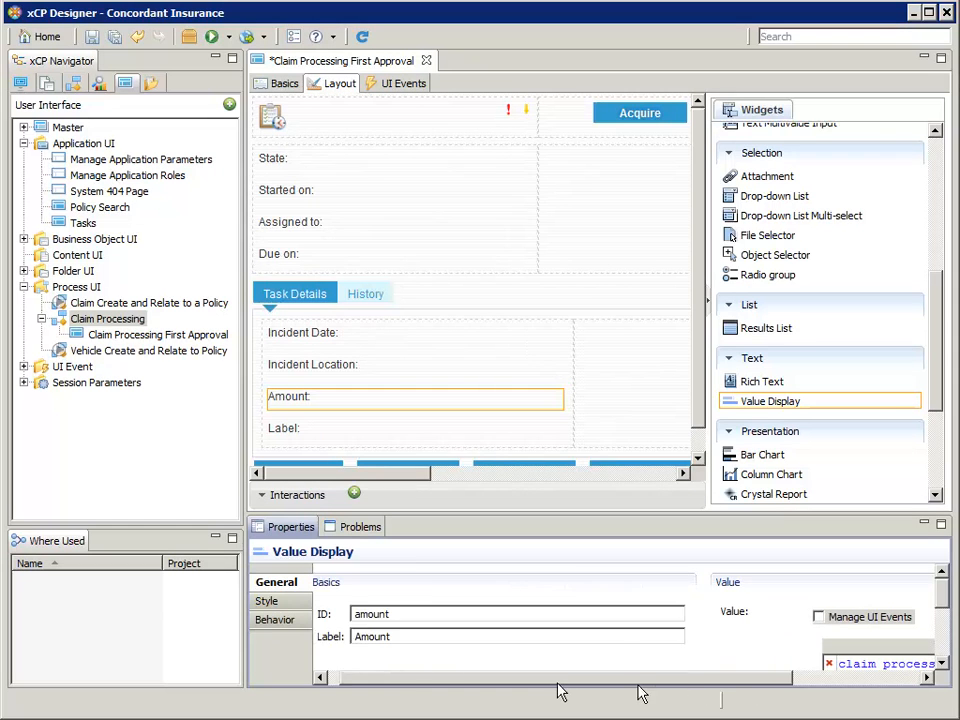
{"action": "left_click", "coordinate": [413, 615]}
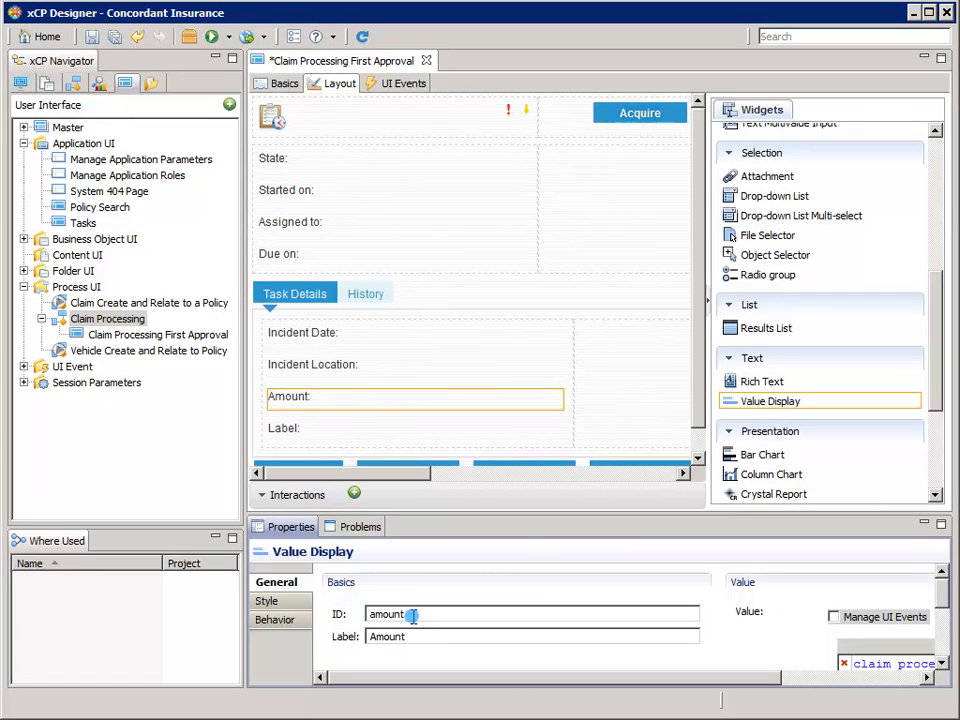
Set the fourth value display's ID to vehicle_in_motion and its label to Vehicle in Motion
{"action": "left_click", "coordinate": [320, 432]}
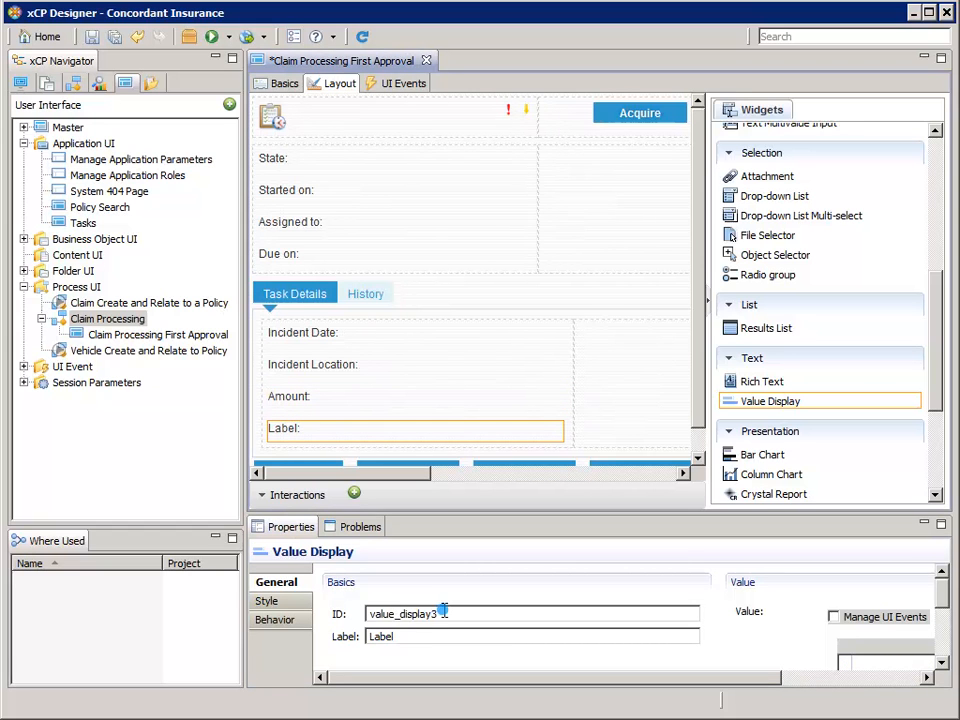
{"action": "left_click_drag", "start_coordinate": [418, 608], "coordinate": [364, 608]}
{"action": "type", "text": "vehicle_in_motion"}
{"action": "key", "text": "Tab"}
{"action": "type", "text": "Vehicle in Motion"}
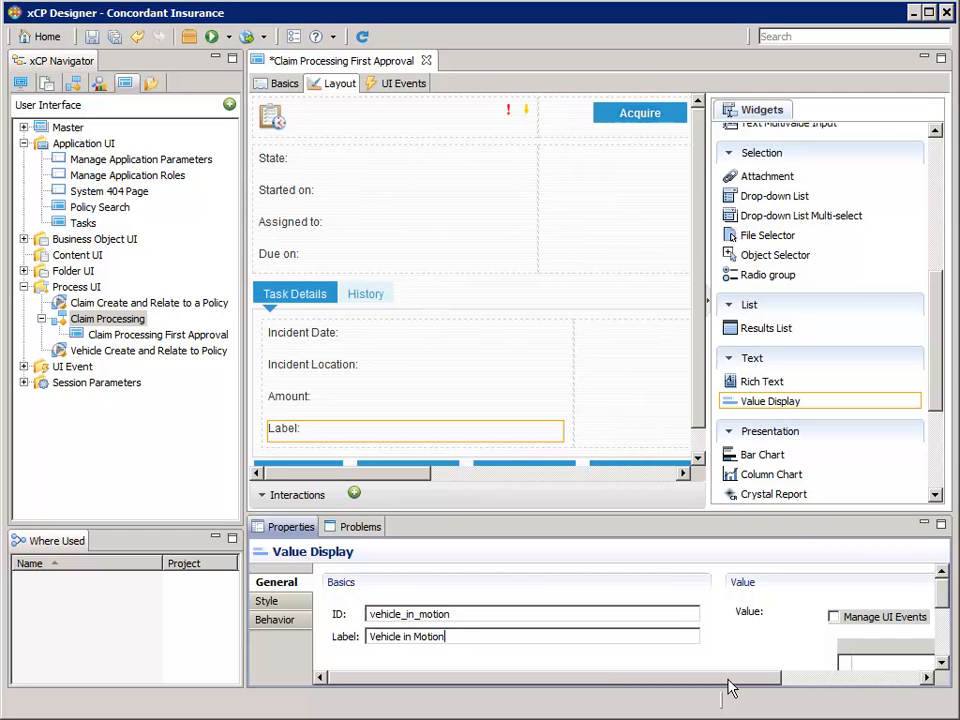
Set the Vehicle in Motion value display's data type to Boolean
{"action": "left_click_drag", "start_coordinate": [729, 681], "coordinate": [900, 699]}
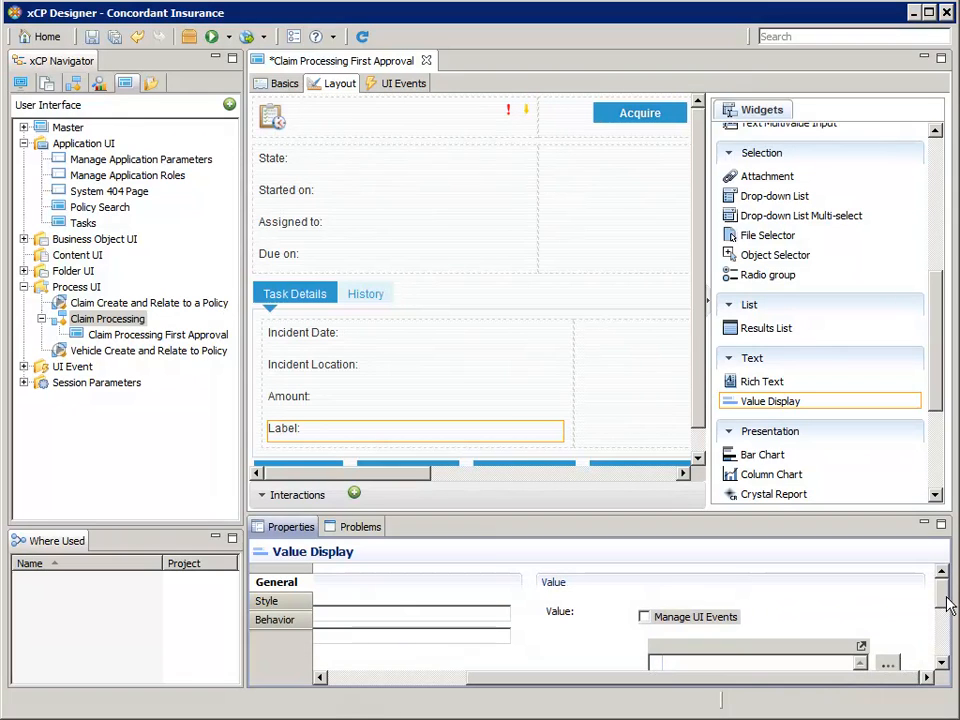
{"action": "left_click_drag", "start_coordinate": [948, 605], "coordinate": [946, 630]}
{"action": "left_click", "coordinate": [868, 637]}
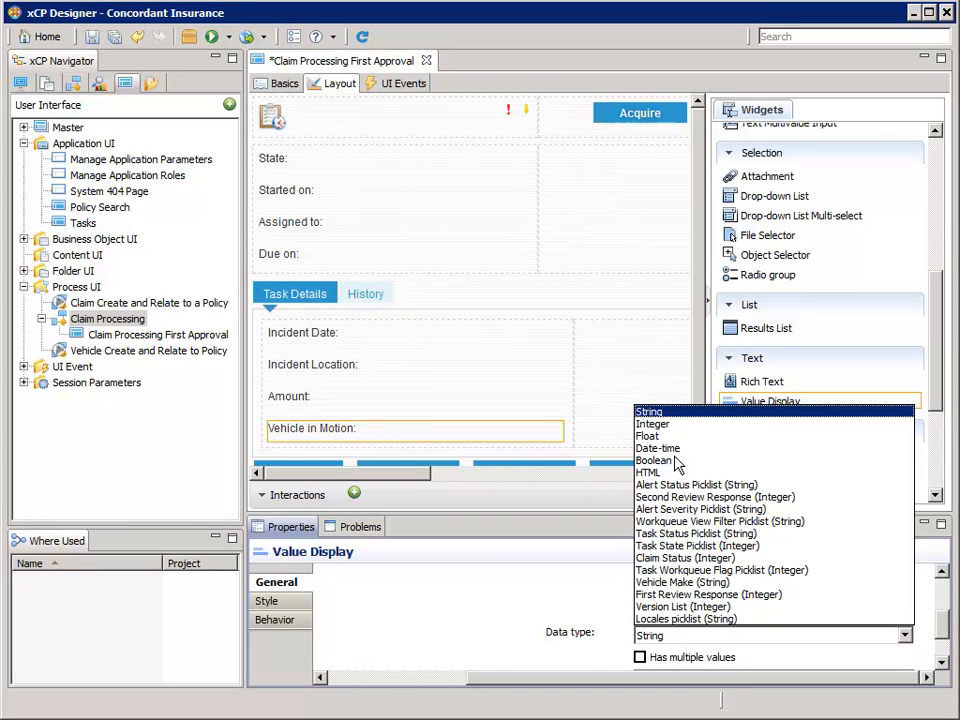
{"action": "left_click", "coordinate": [660, 460]}
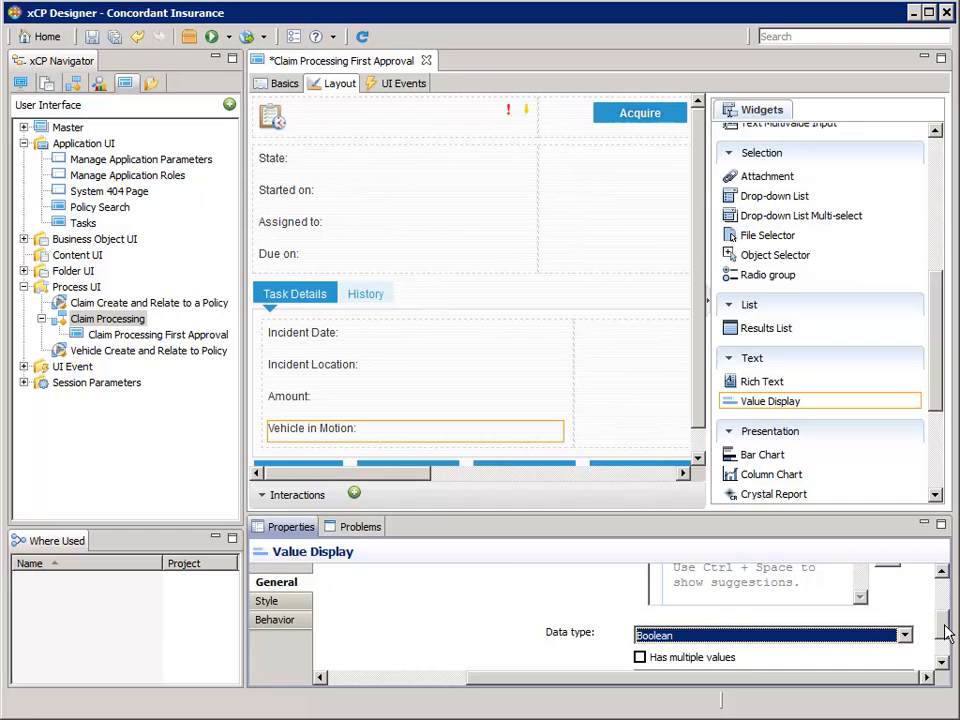
Bind the Vehicle in Motion value display's value to the Vehicle in Motion attribute of the pkg_claim package
{"action": "left_click_drag", "start_coordinate": [945, 626], "coordinate": [945, 615]}
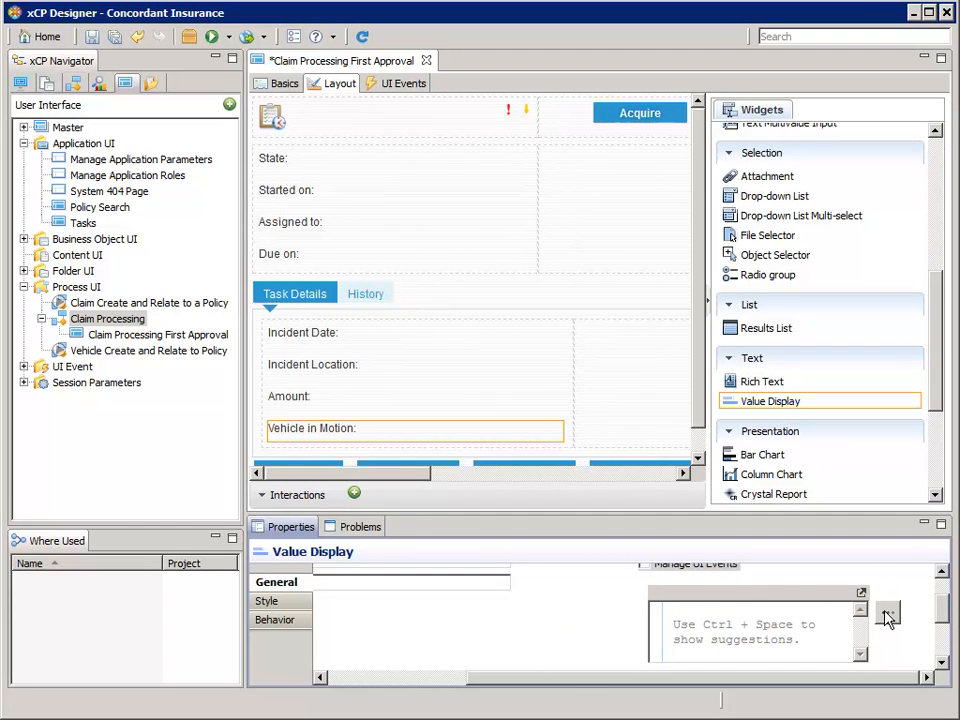
{"action": "left_click", "coordinate": [888, 614]}
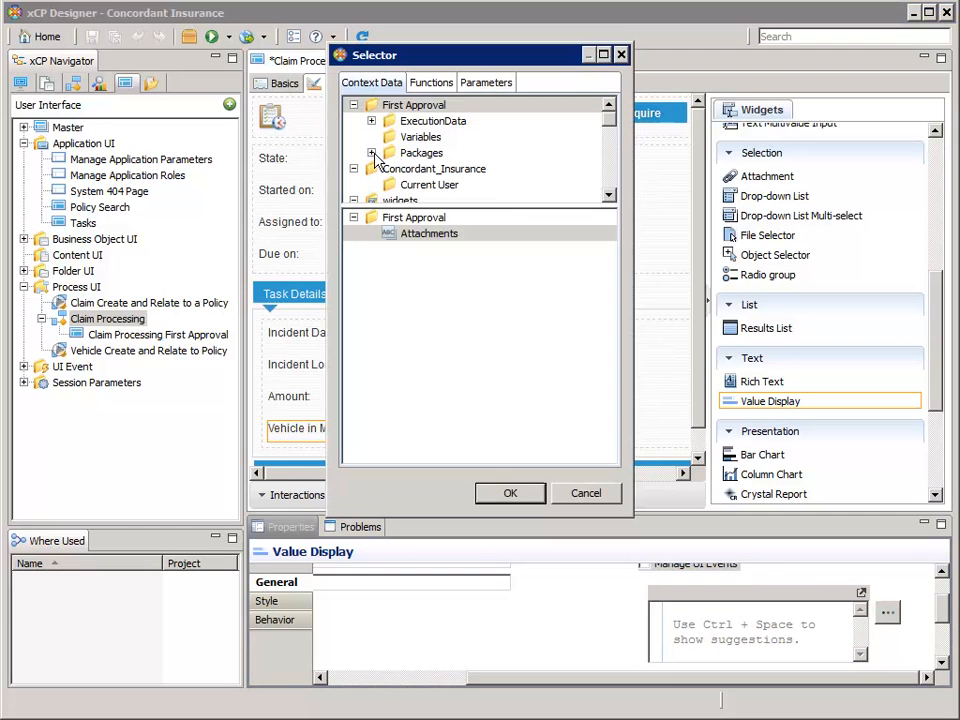
{"action": "left_click", "coordinate": [372, 153]}
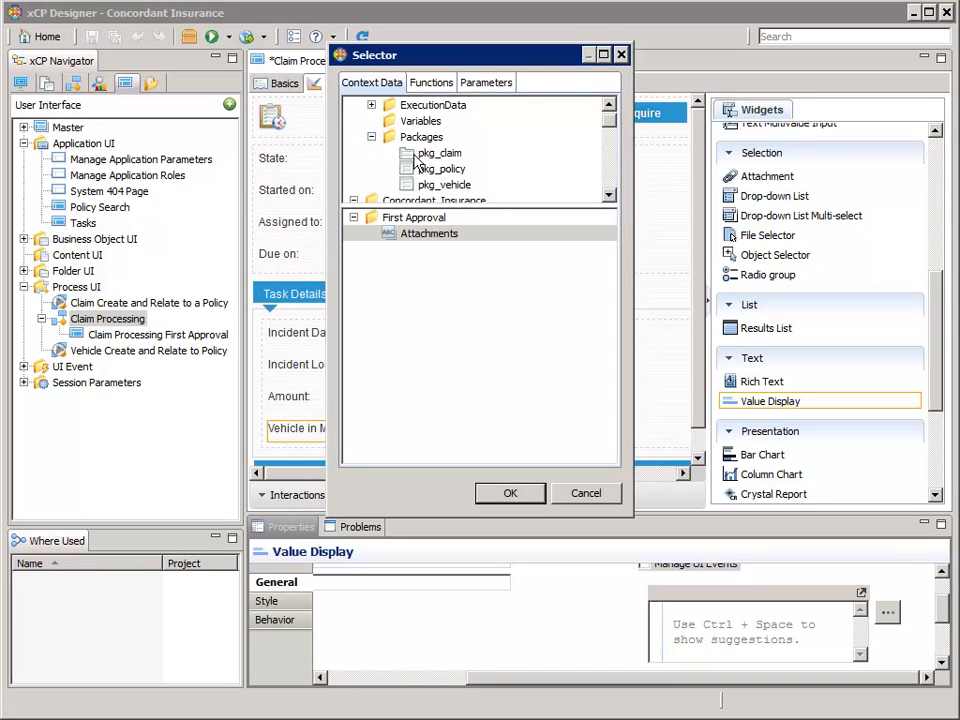
{"action": "left_click", "coordinate": [436, 153]}
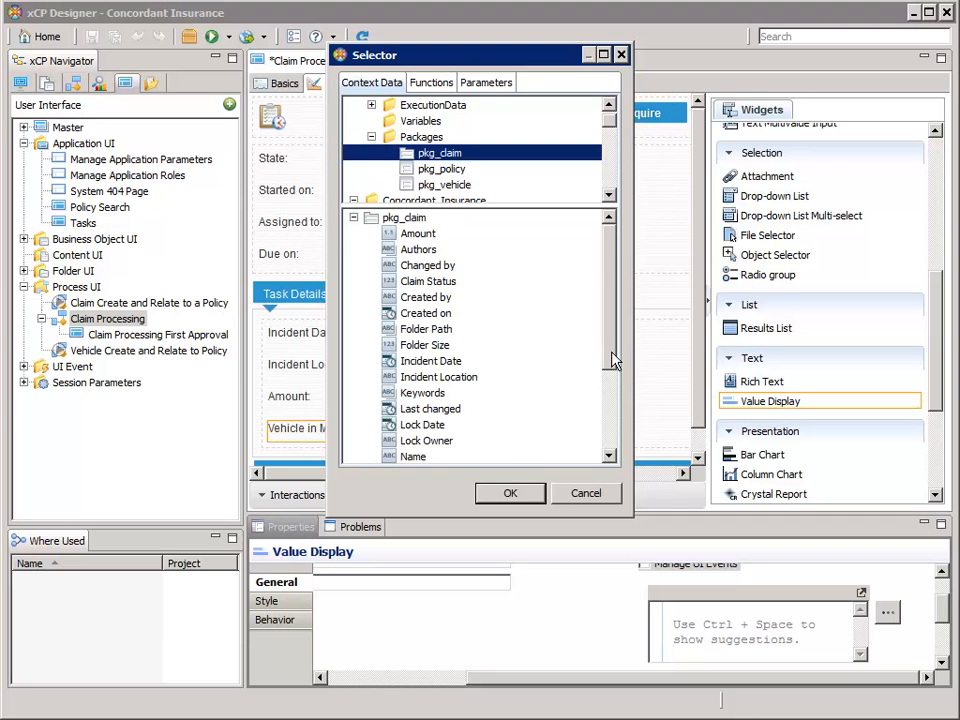
{"action": "left_click", "coordinate": [612, 354]}
{"action": "left_click_drag", "start_coordinate": [613, 360], "coordinate": [611, 439]}
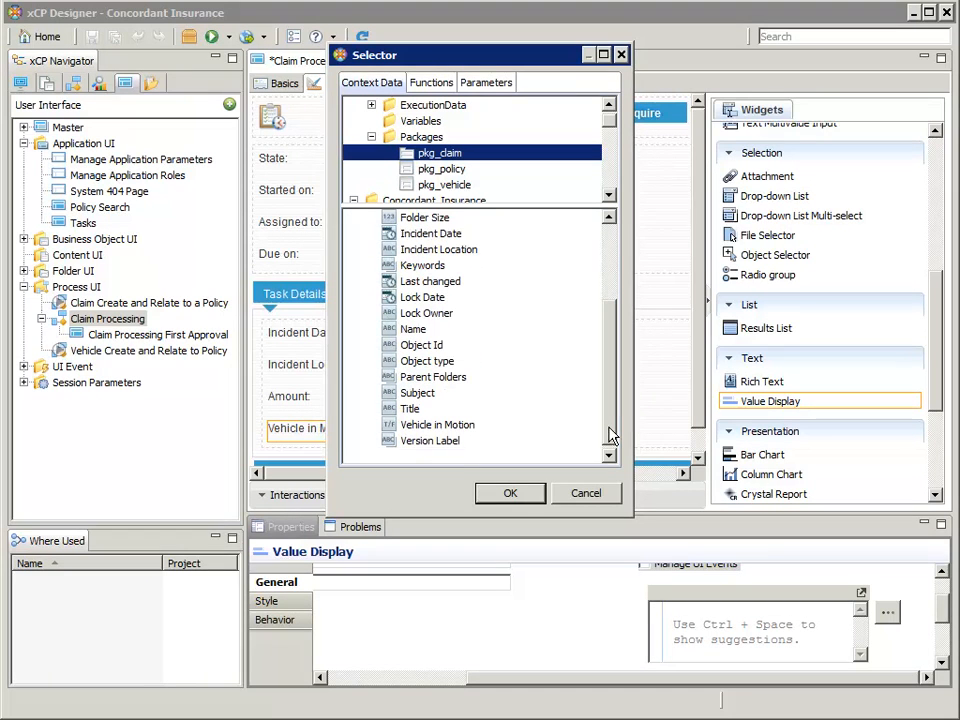
{"action": "left_click", "coordinate": [463, 427]}
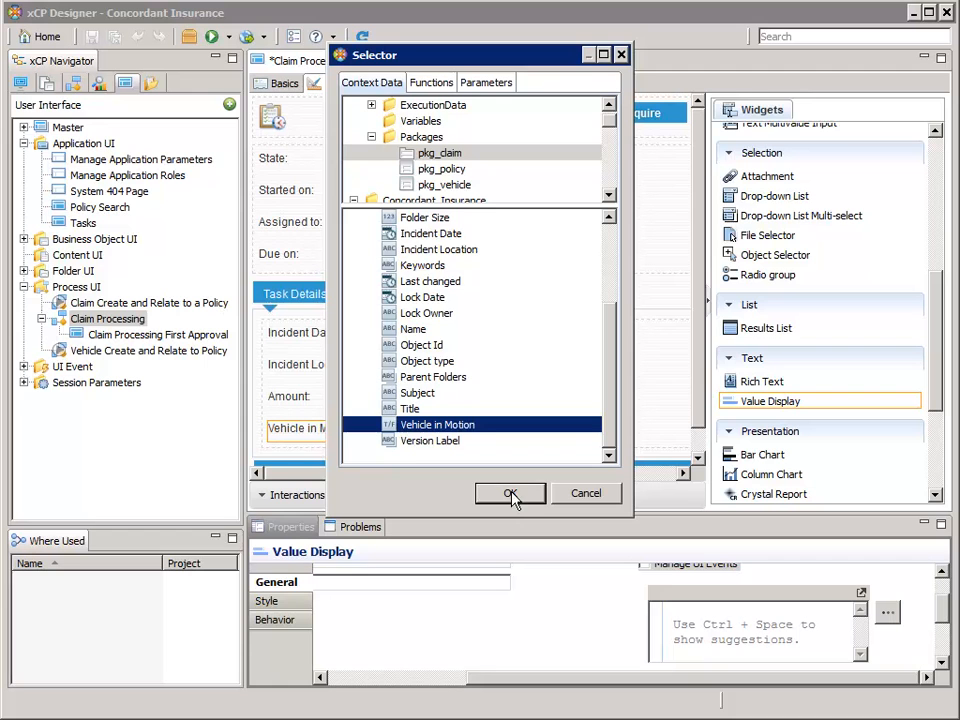
{"action": "left_click", "coordinate": [511, 497]}
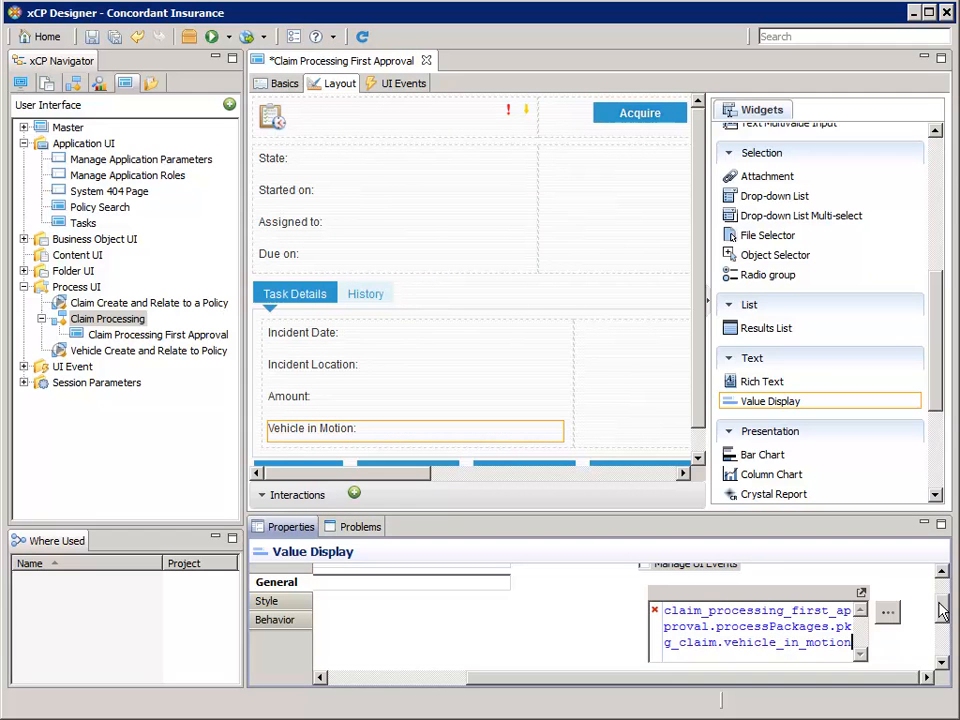
{"action": "left_click_drag", "start_coordinate": [940, 604], "coordinate": [941, 570]}
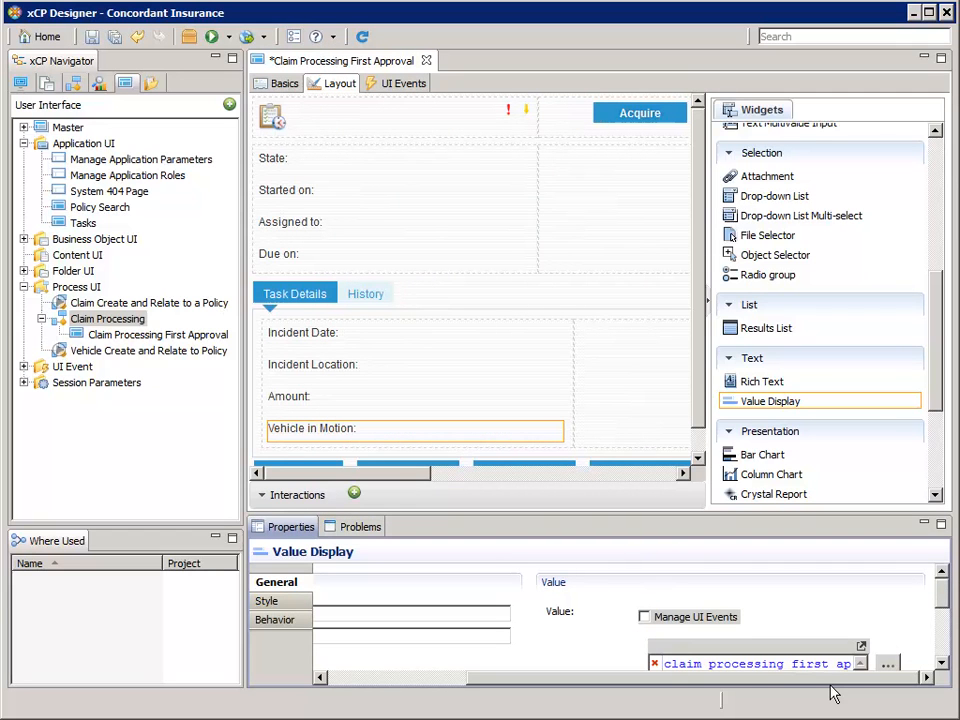
{"action": "left_click_drag", "start_coordinate": [830, 688], "coordinate": [531, 696]}
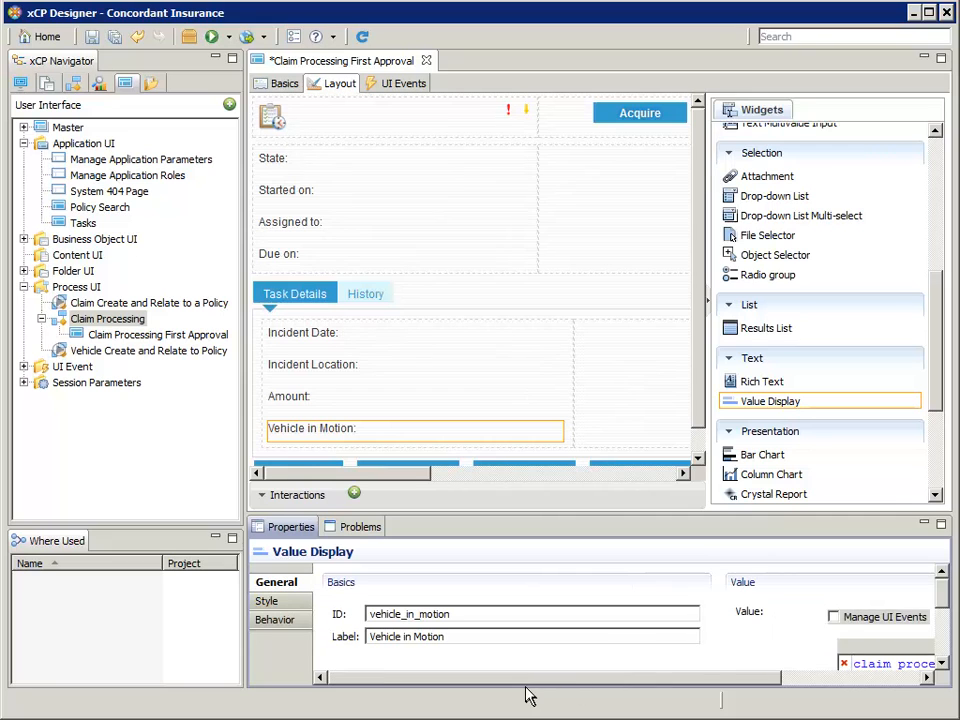
{"action": "left_click", "coordinate": [477, 614]}
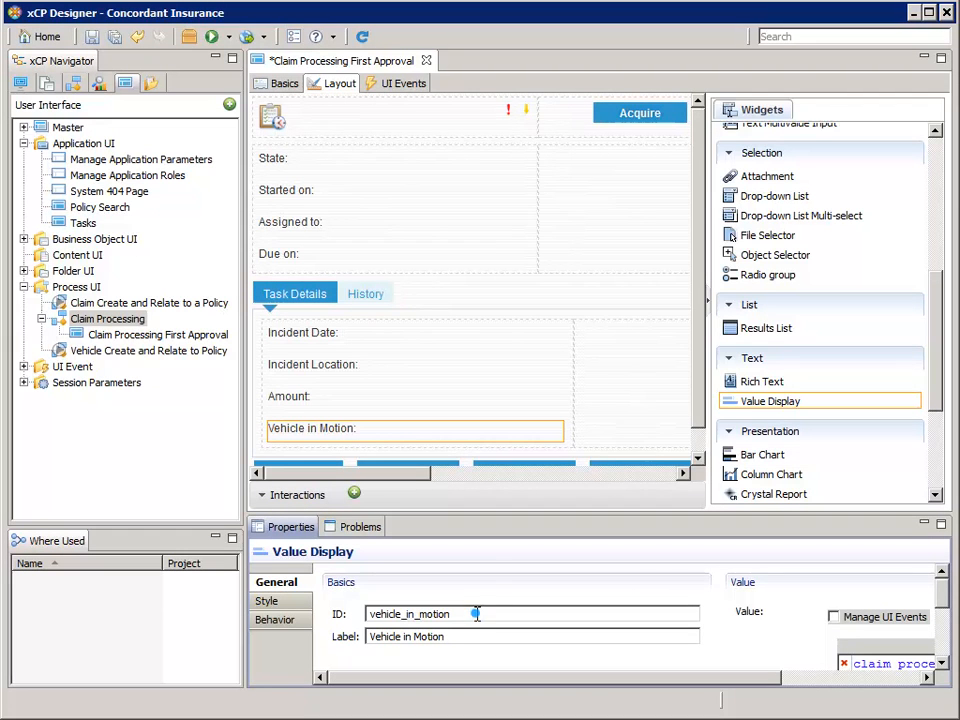
Add a Page Fragment widget to the empty column beside the claim value displays in Task Details
{"action": "left_click", "coordinate": [616, 352]}
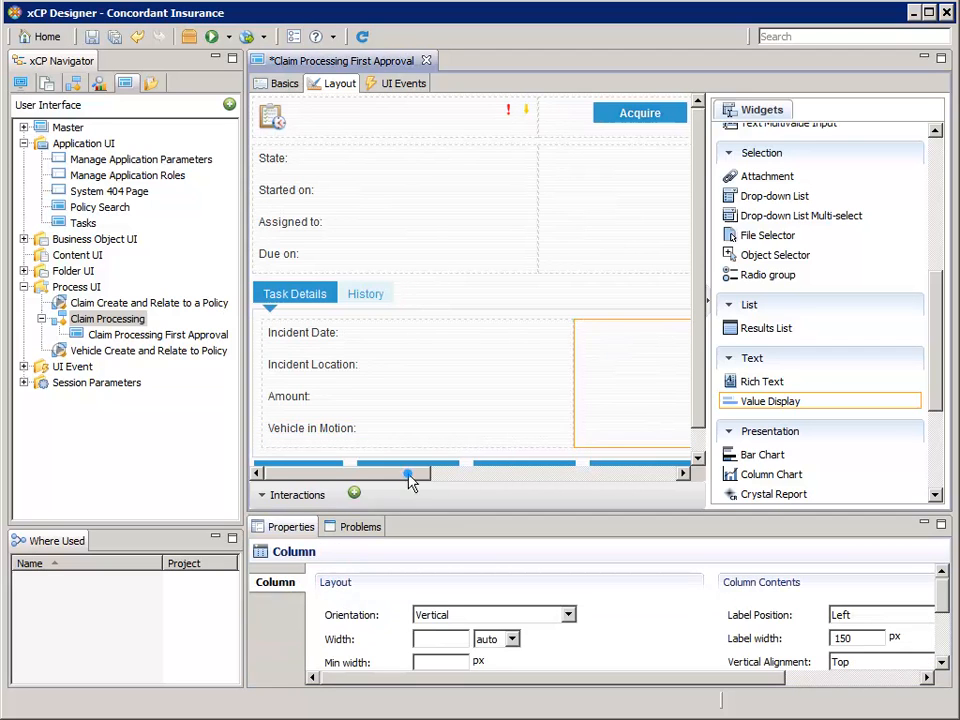
{"action": "left_click_drag", "start_coordinate": [409, 476], "coordinate": [537, 482]}
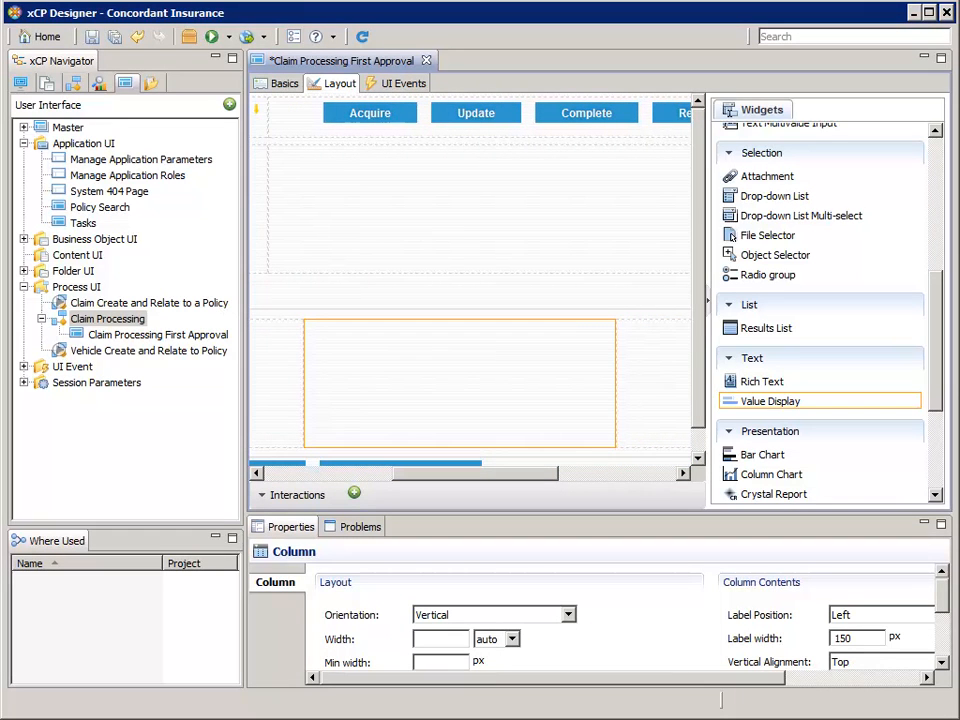
{"action": "left_click_drag", "start_coordinate": [936, 381], "coordinate": [948, 280]}
{"action": "scroll", "coordinate": [731, 495], "scroll_direction": "up", "scroll_amount": 3}
{"action": "left_click_drag", "start_coordinate": [765, 240], "coordinate": [377, 349]}
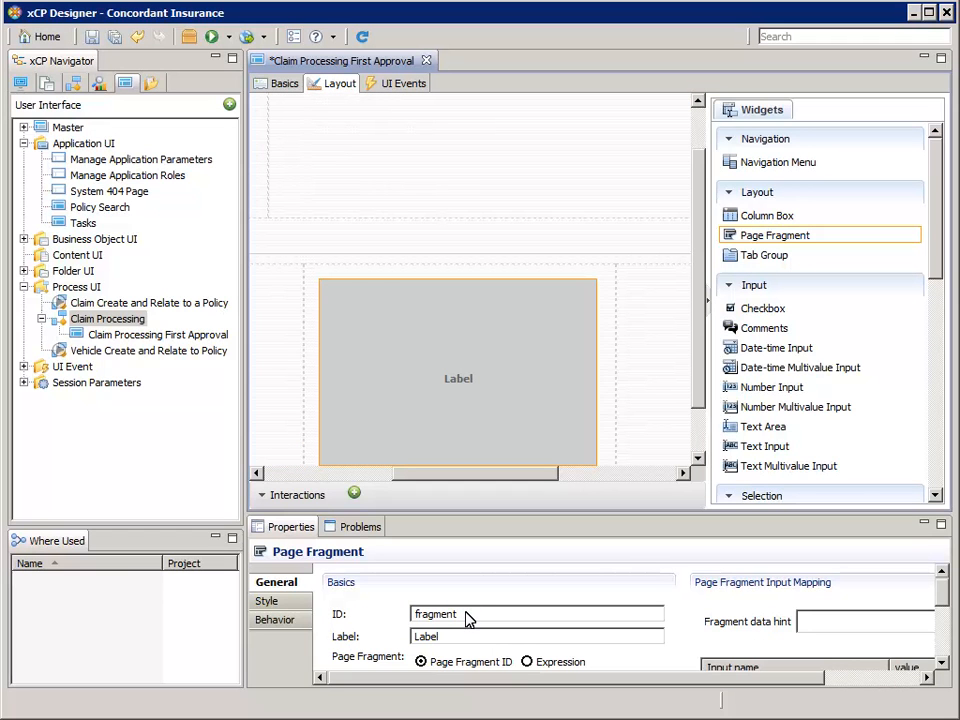
Set the page fragment widget's ID to policy and its label to Policy
{"action": "double_click", "coordinate": [452, 616]}
{"action": "type", "text": "poli"}
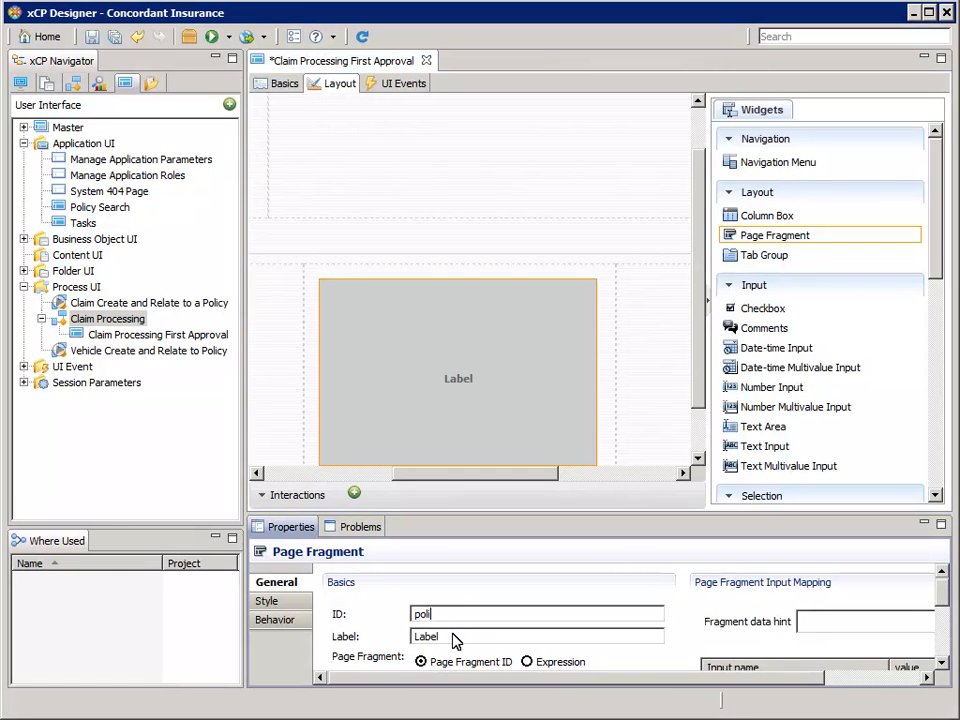
{"action": "type", "text": "cy"}
{"action": "double_click", "coordinate": [400, 636]}
{"action": "type", "text": "Pol"}
Assign the View Policy Details fragment by page fragment ID to the Policy widget and save the page
{"action": "left_click_drag", "start_coordinate": [940, 596], "coordinate": [943, 620]}
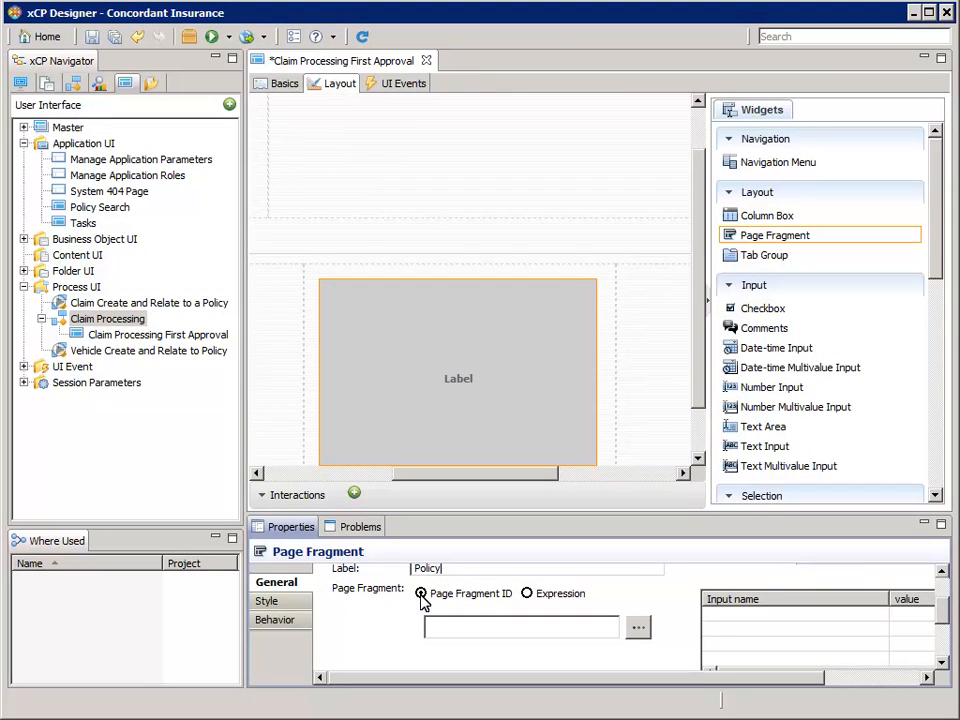
{"action": "left_click", "coordinate": [422, 594]}
{"action": "left_click", "coordinate": [638, 627]}
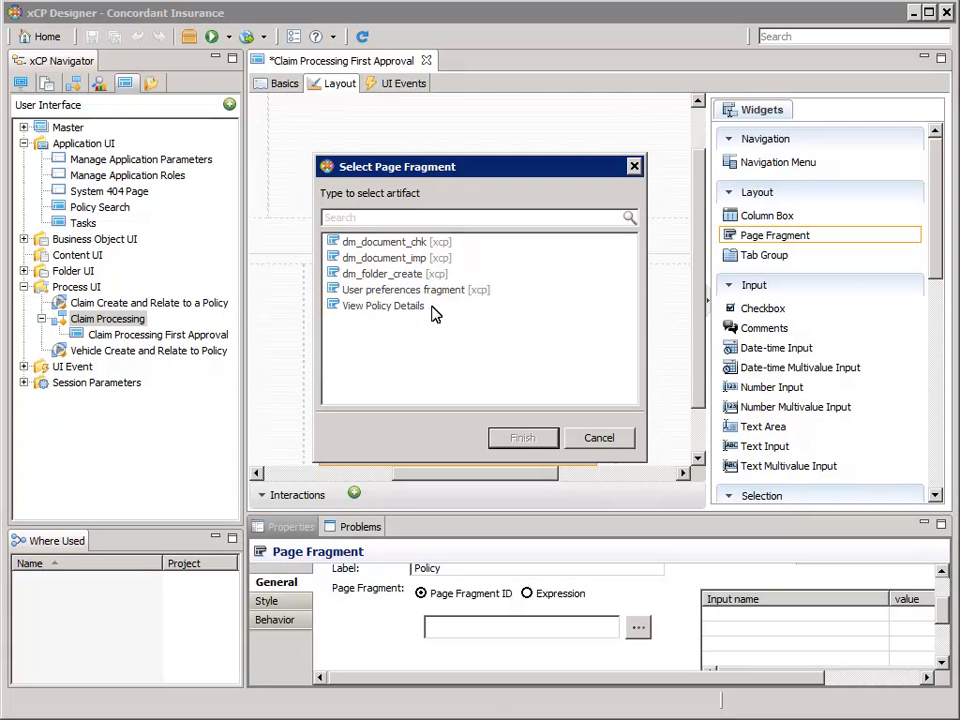
{"action": "left_click", "coordinate": [432, 307]}
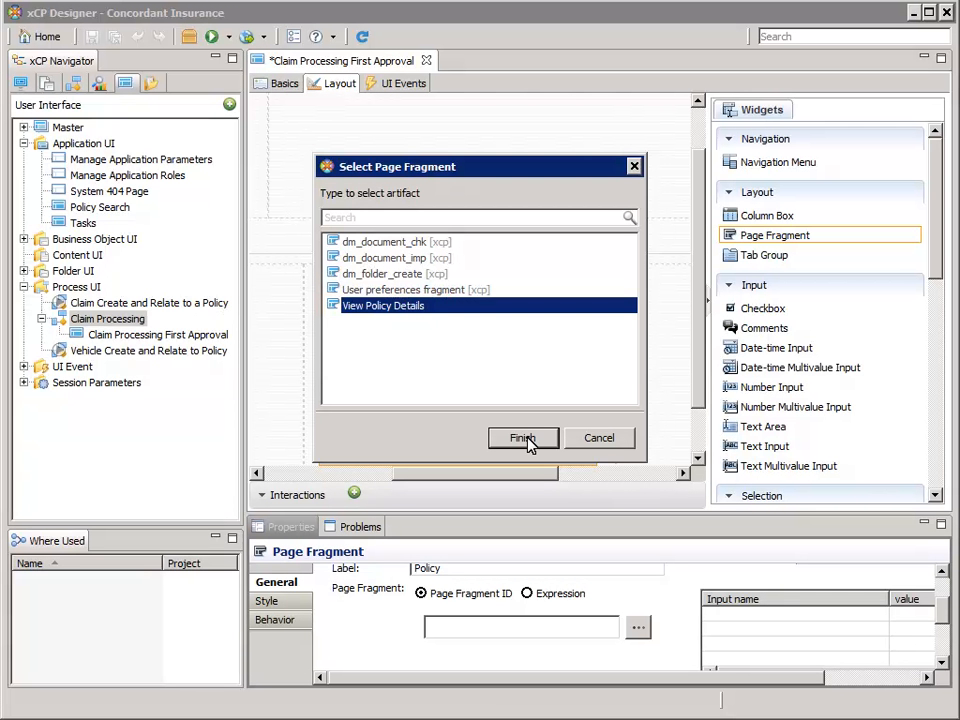
{"action": "left_click", "coordinate": [527, 438]}
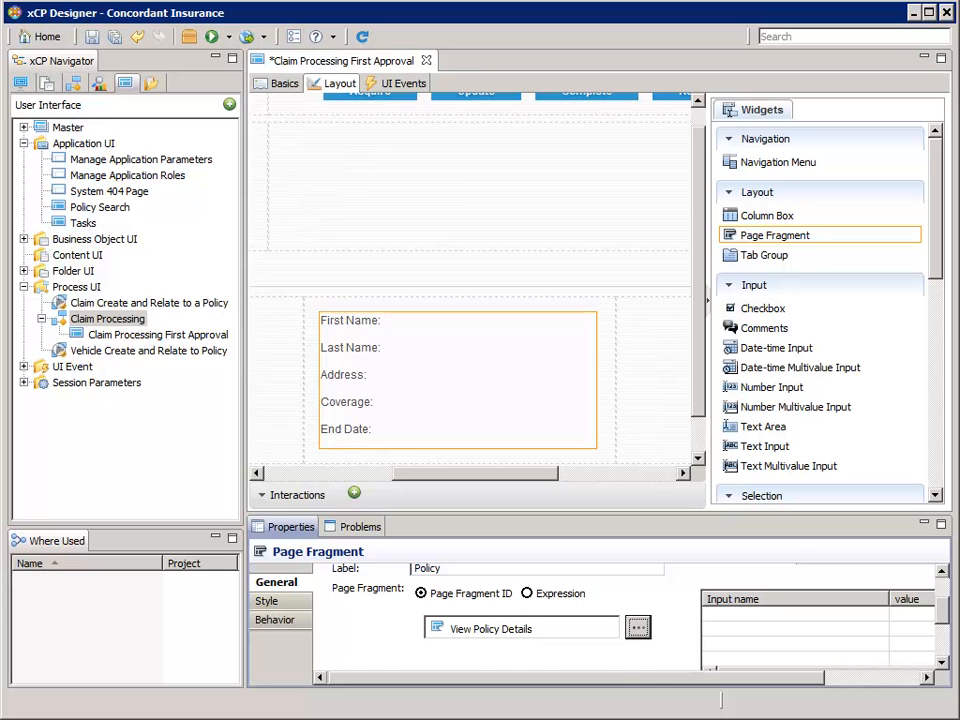
{"action": "key", "text": "ctrl+s"}
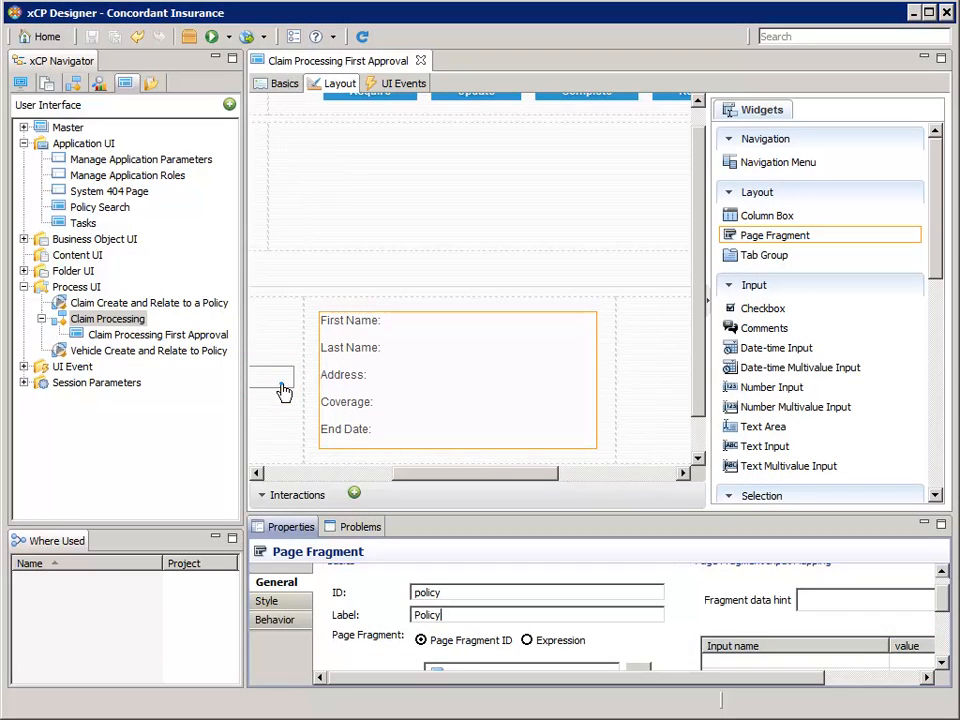
Map the Policy page fragment's id input to the Object Id attribute of First Approval's pkg_policy package
{"action": "left_click", "coordinate": [284, 389]}
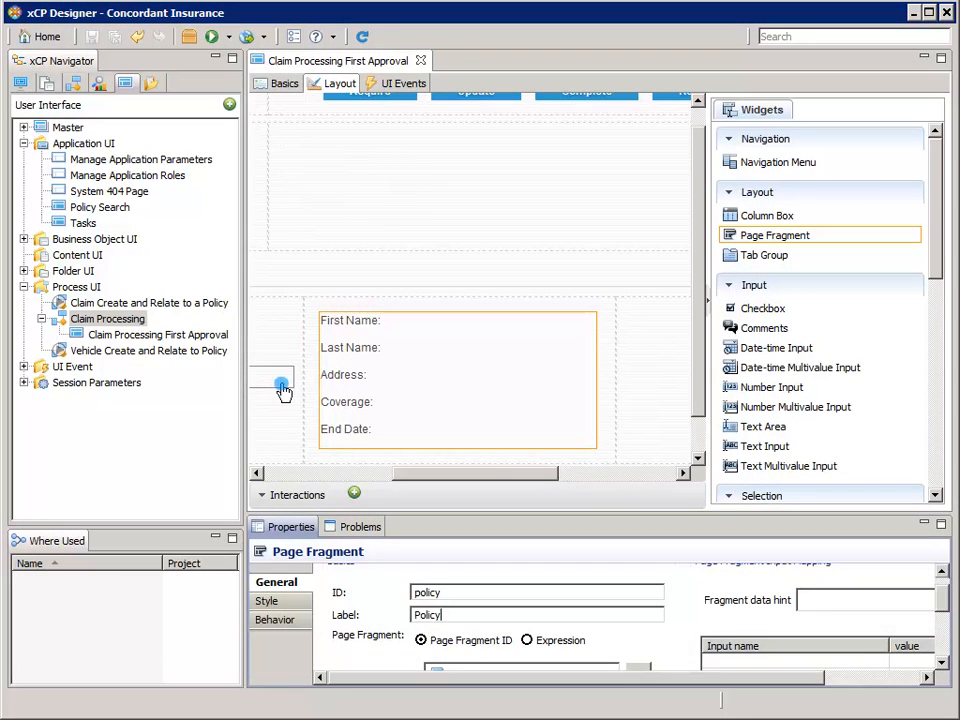
{"action": "left_click", "coordinate": [377, 324]}
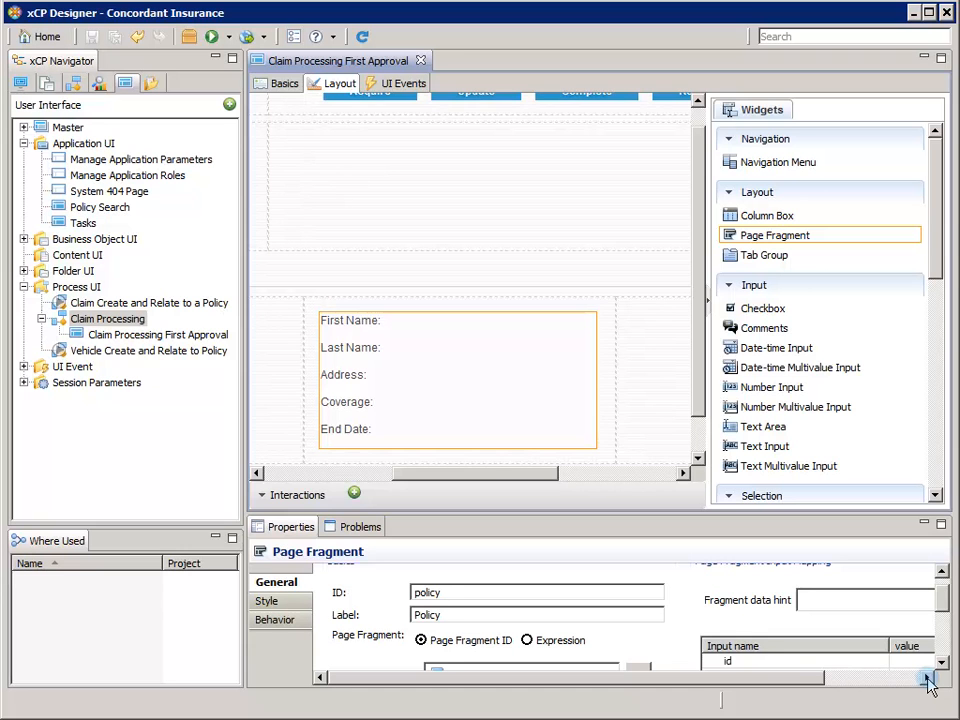
{"action": "left_click", "coordinate": [928, 680]}
{"action": "left_click", "coordinate": [912, 681]}
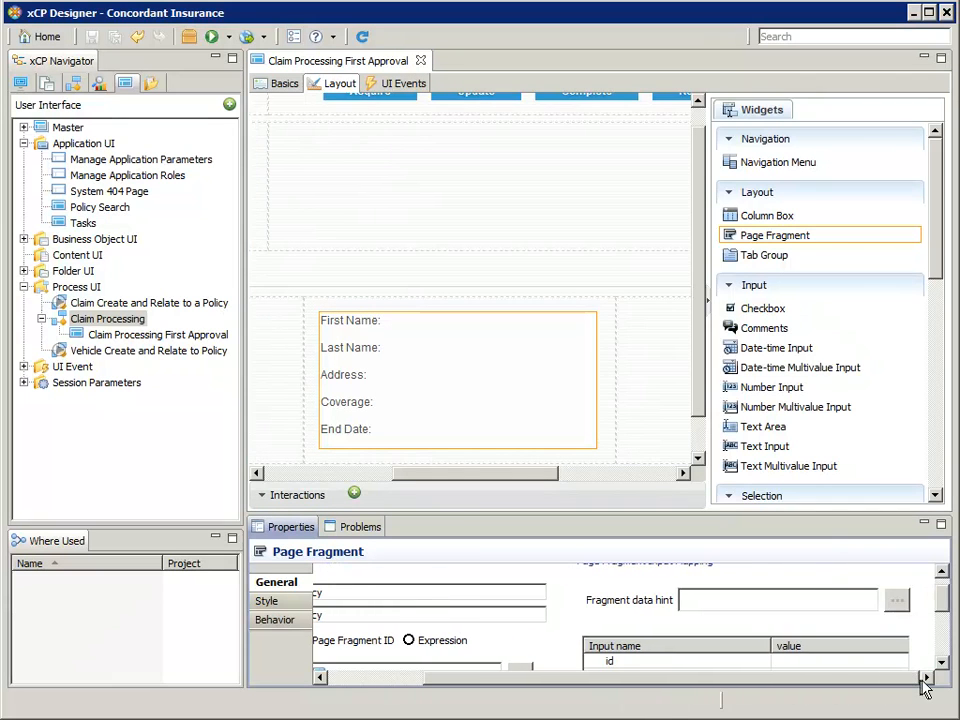
{"action": "left_click_drag", "start_coordinate": [943, 603], "coordinate": [945, 624]}
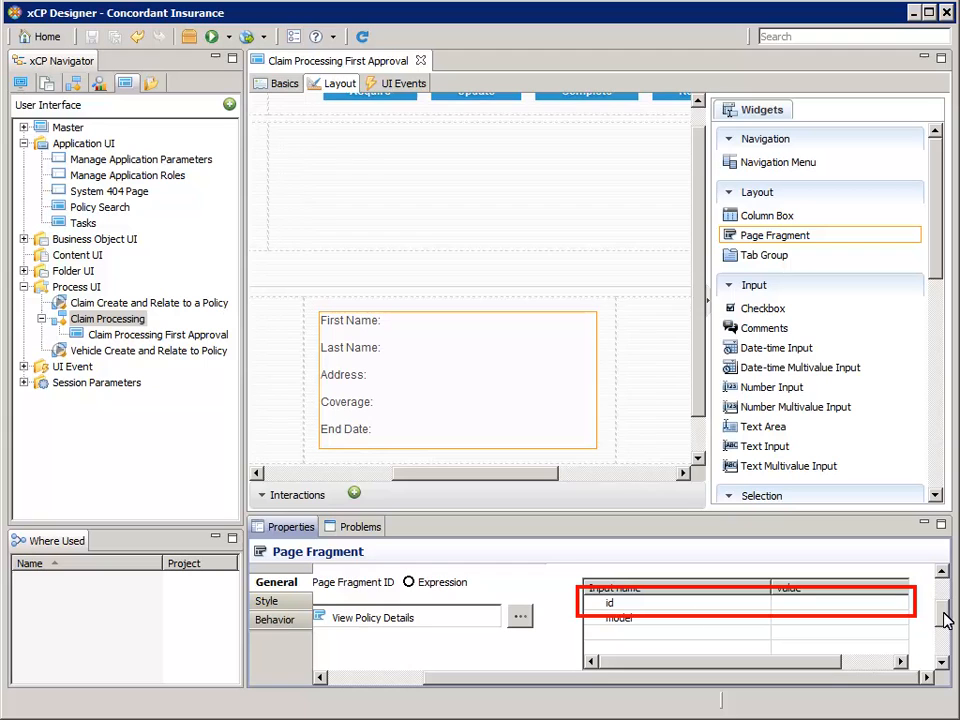
{"action": "double_click", "coordinate": [634, 606]}
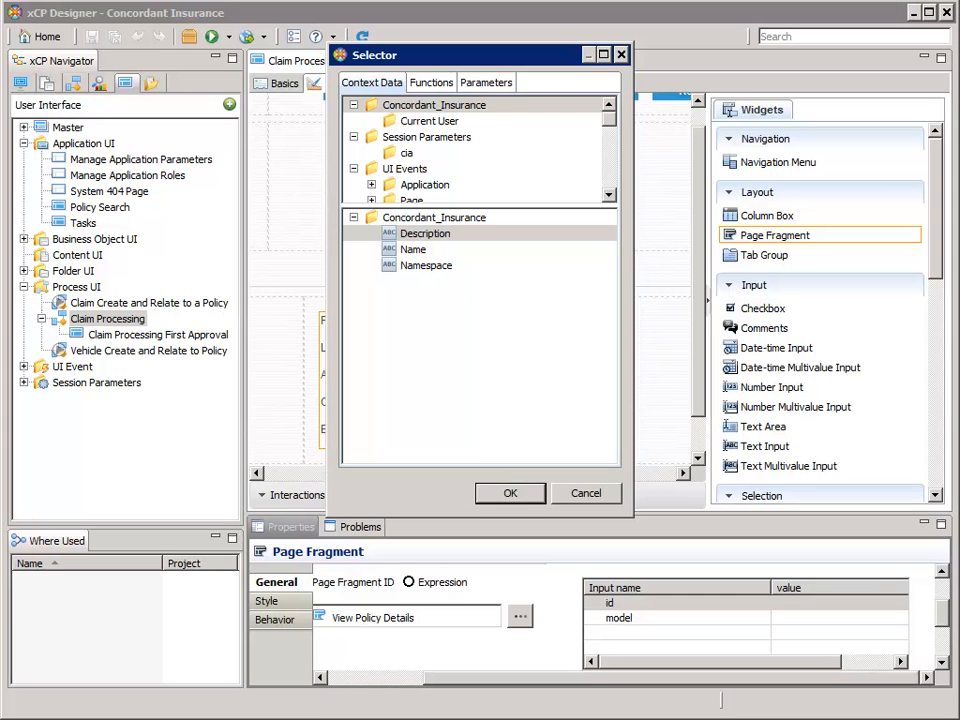
{"action": "left_click_drag", "start_coordinate": [608, 120], "coordinate": [610, 144]}
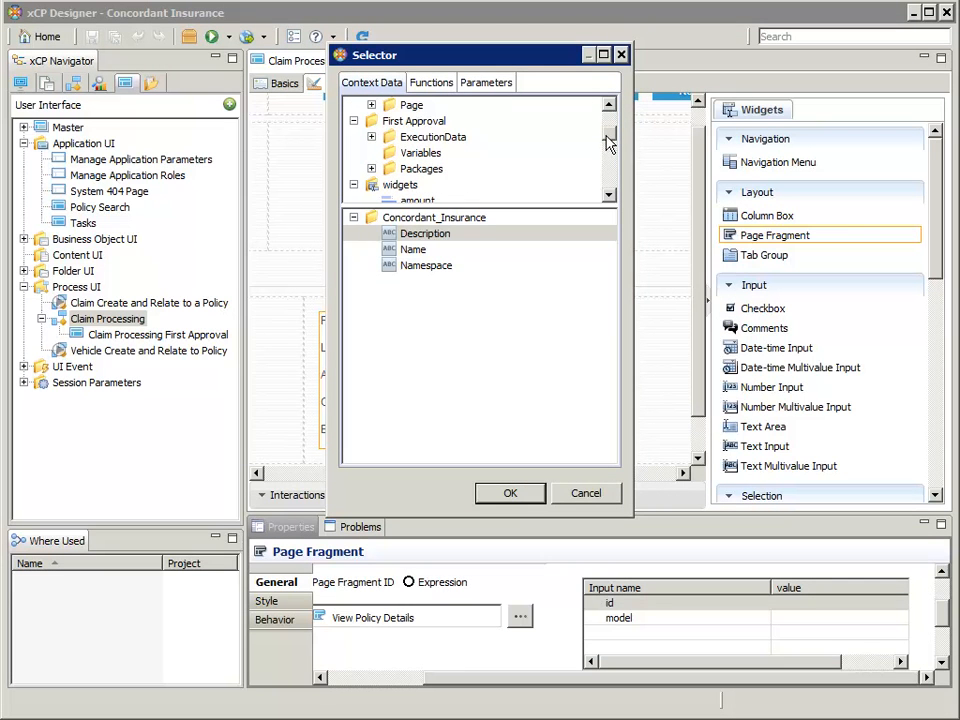
{"action": "left_click", "coordinate": [450, 122]}
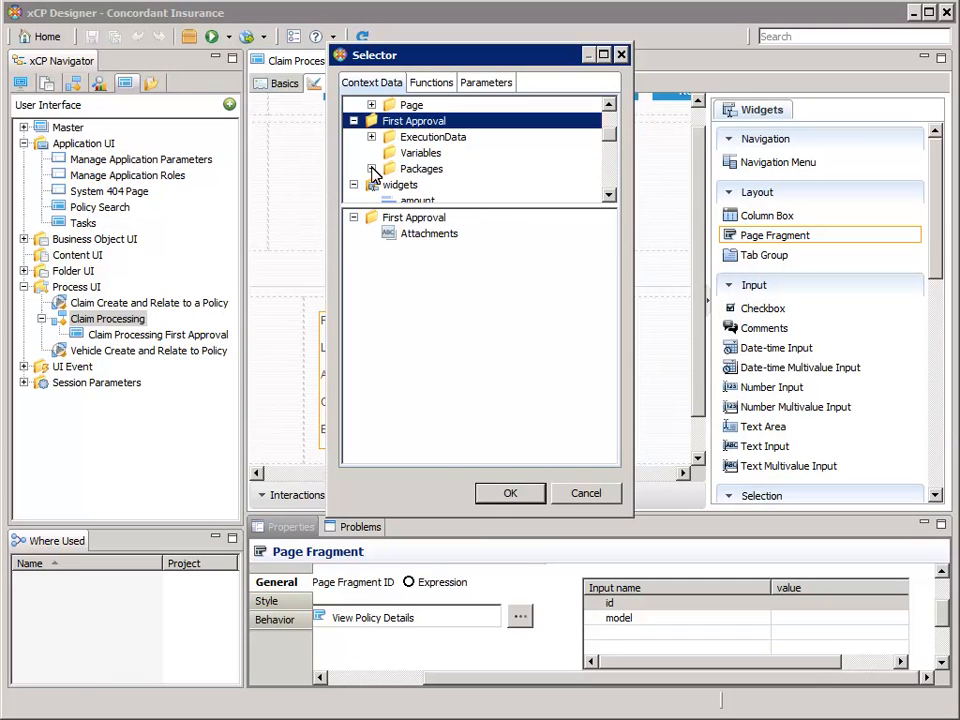
{"action": "left_click", "coordinate": [371, 168]}
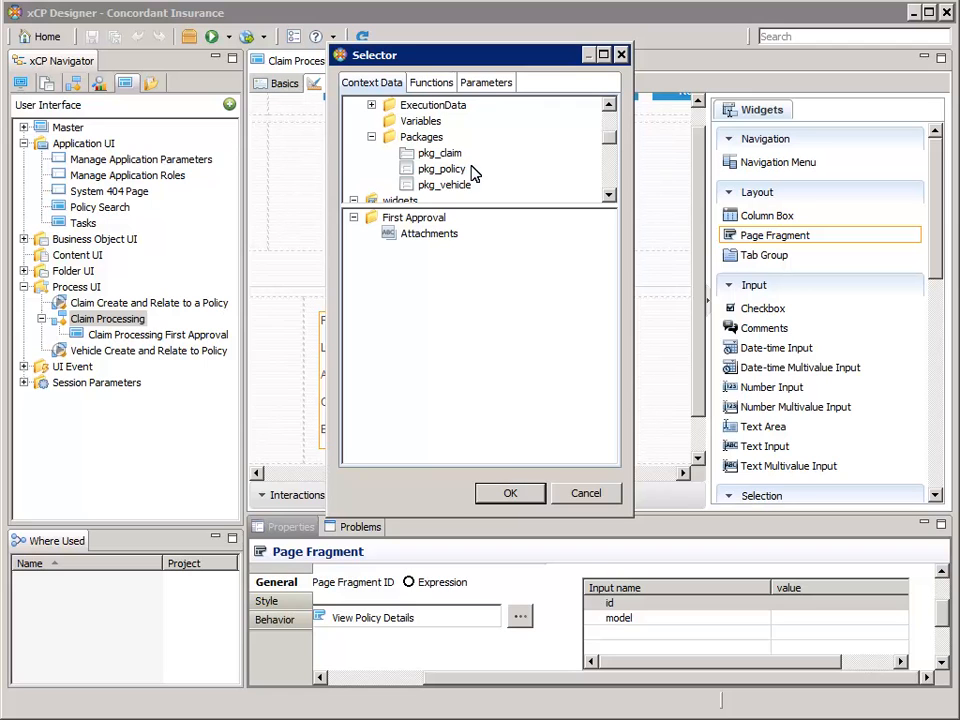
{"action": "left_click", "coordinate": [474, 172]}
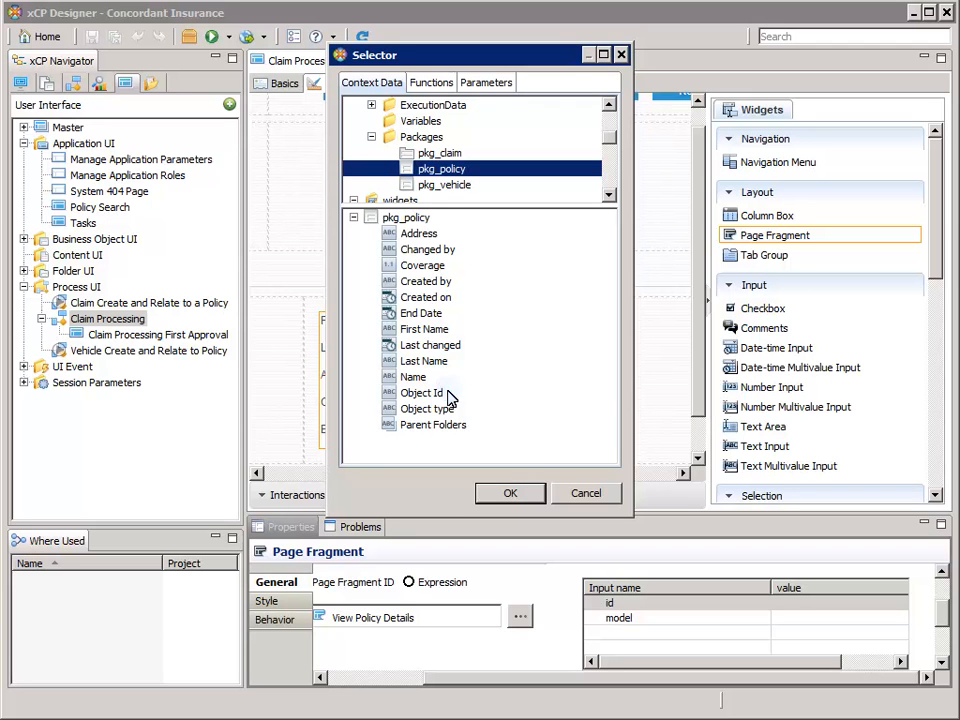
{"action": "left_click", "coordinate": [447, 395]}
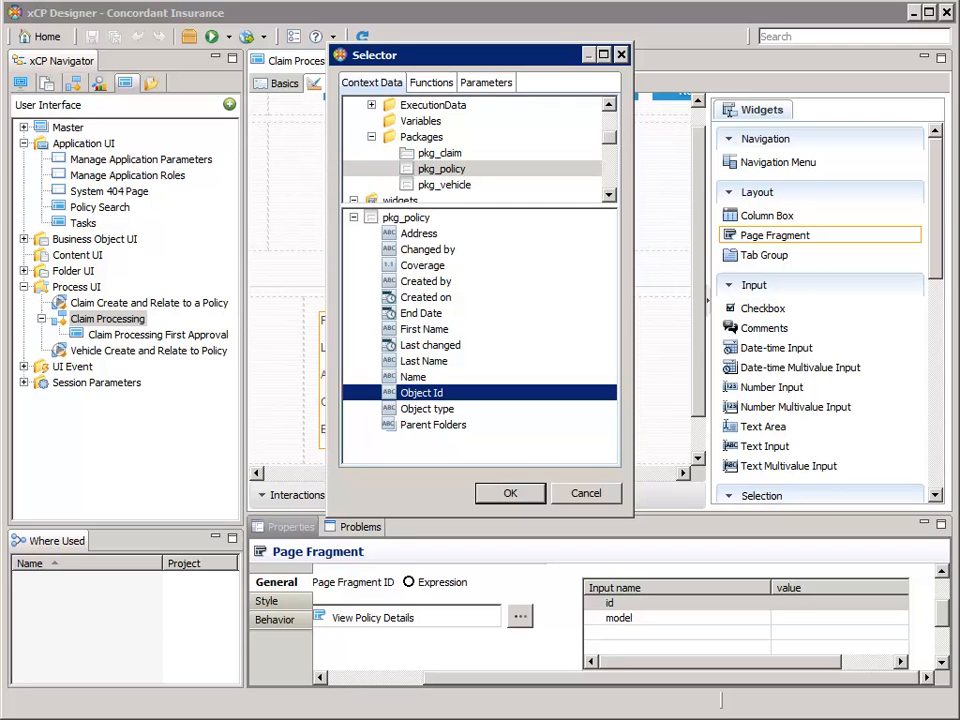
{"action": "left_click", "coordinate": [510, 494]}
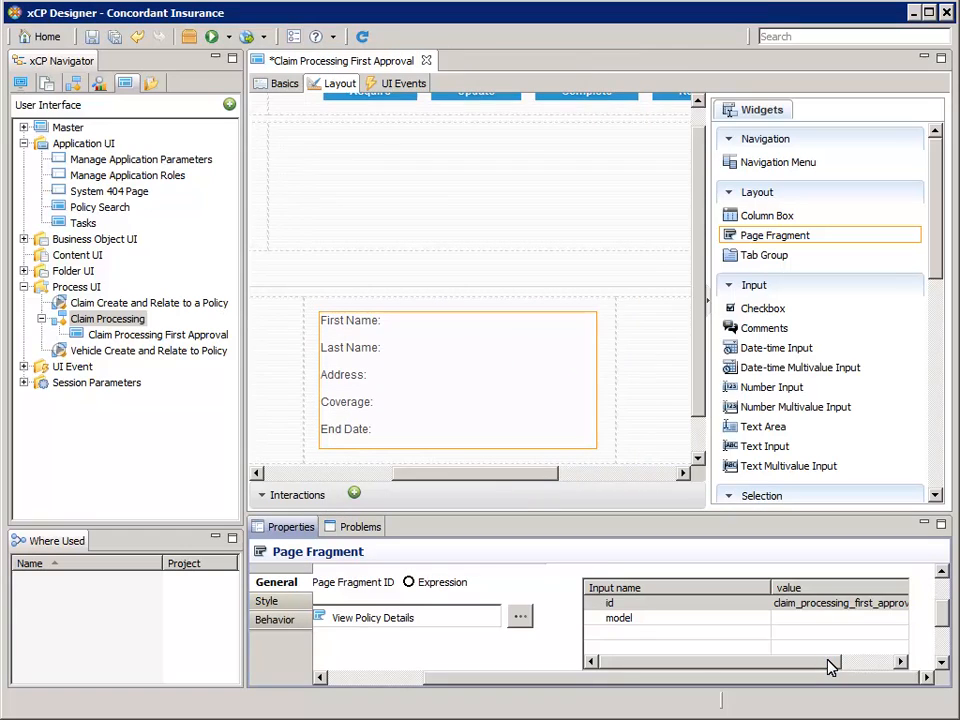
Add four Value Display widgets stacked in the empty column beside the Policy page fragment in Task Details
{"action": "left_click_drag", "start_coordinate": [840, 664], "coordinate": [905, 668]}
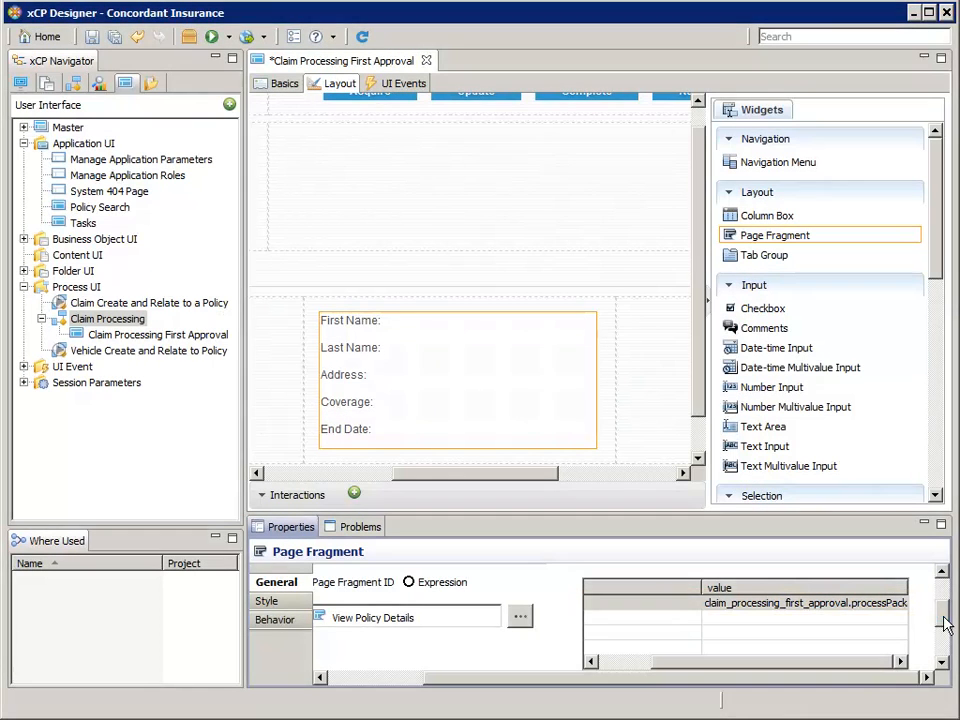
{"action": "left_click_drag", "start_coordinate": [945, 622], "coordinate": [946, 648]}
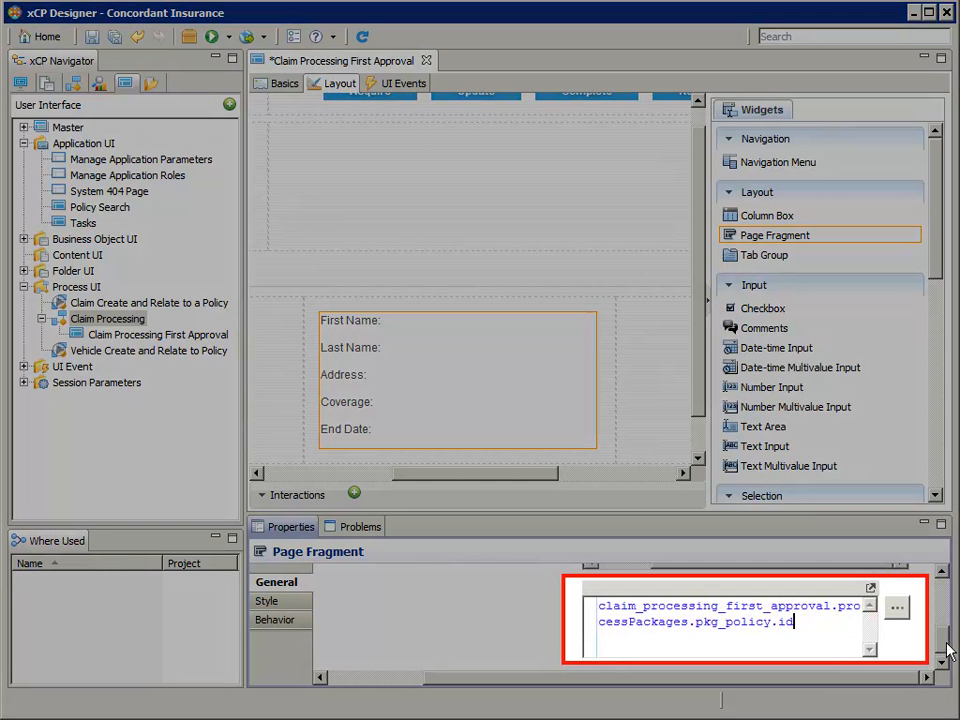
{"action": "left_click", "coordinate": [803, 631]}
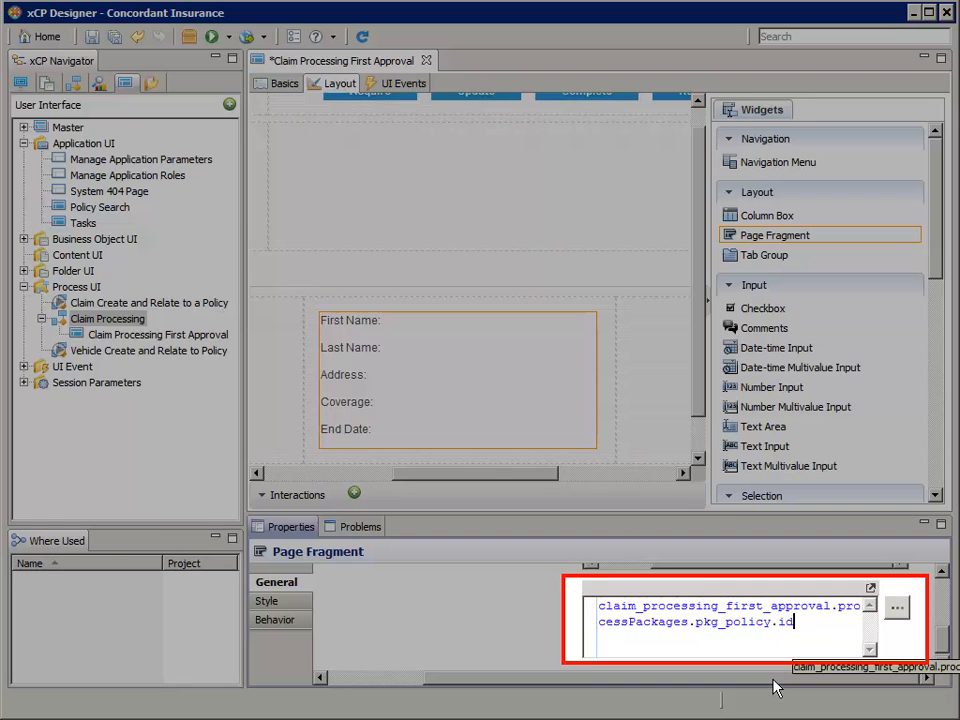
{"action": "left_click_drag", "start_coordinate": [757, 680], "coordinate": [597, 680]}
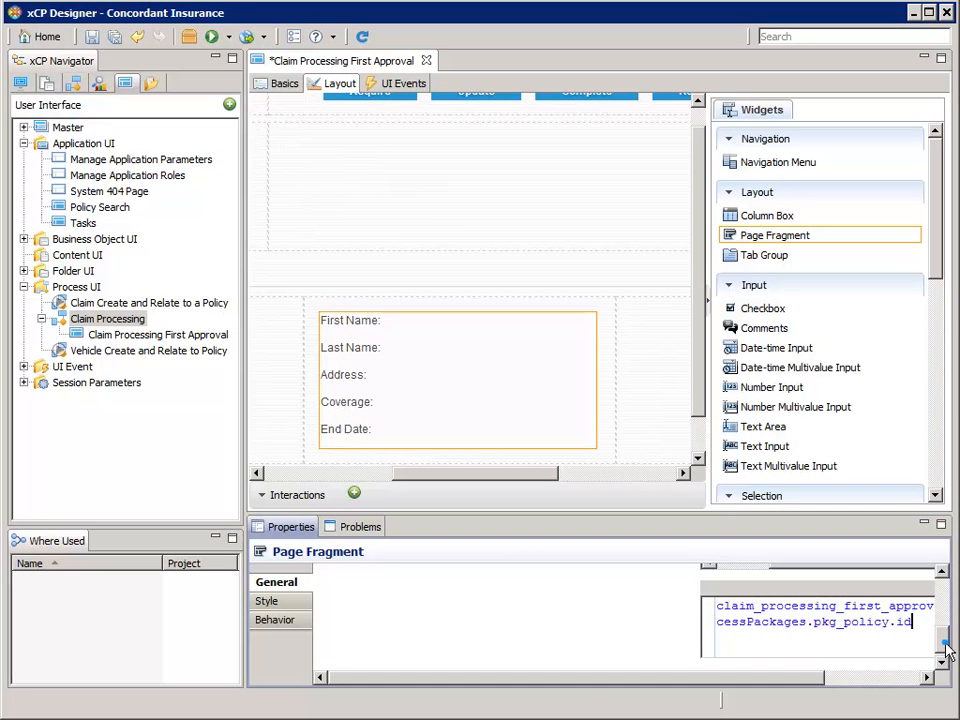
{"action": "left_click_drag", "start_coordinate": [948, 650], "coordinate": [949, 574]}
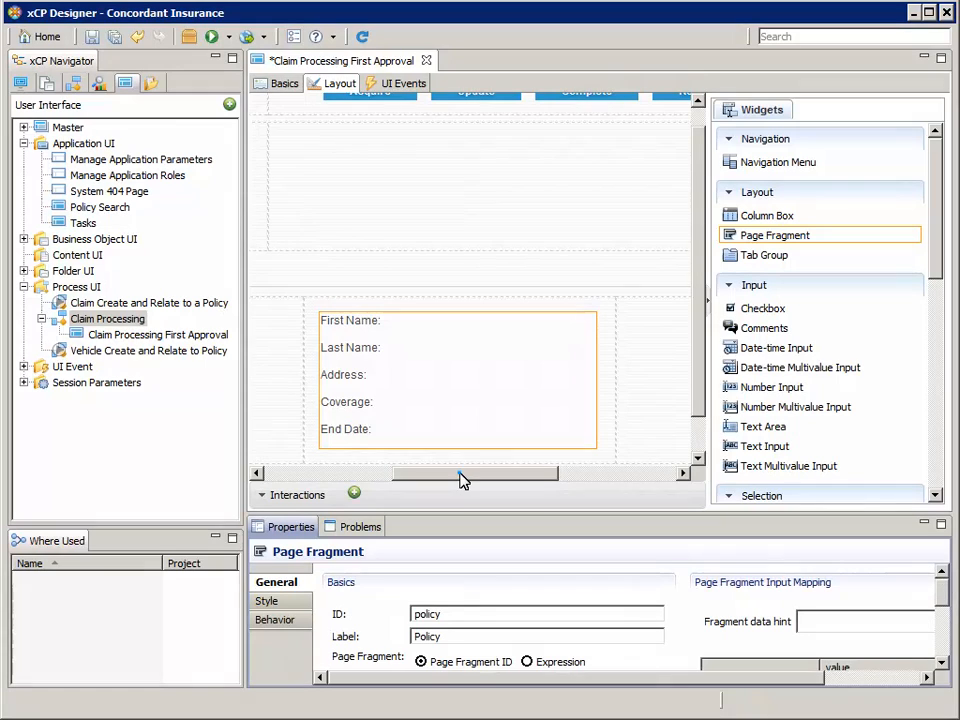
{"action": "left_click_drag", "start_coordinate": [545, 478], "coordinate": [690, 480]}
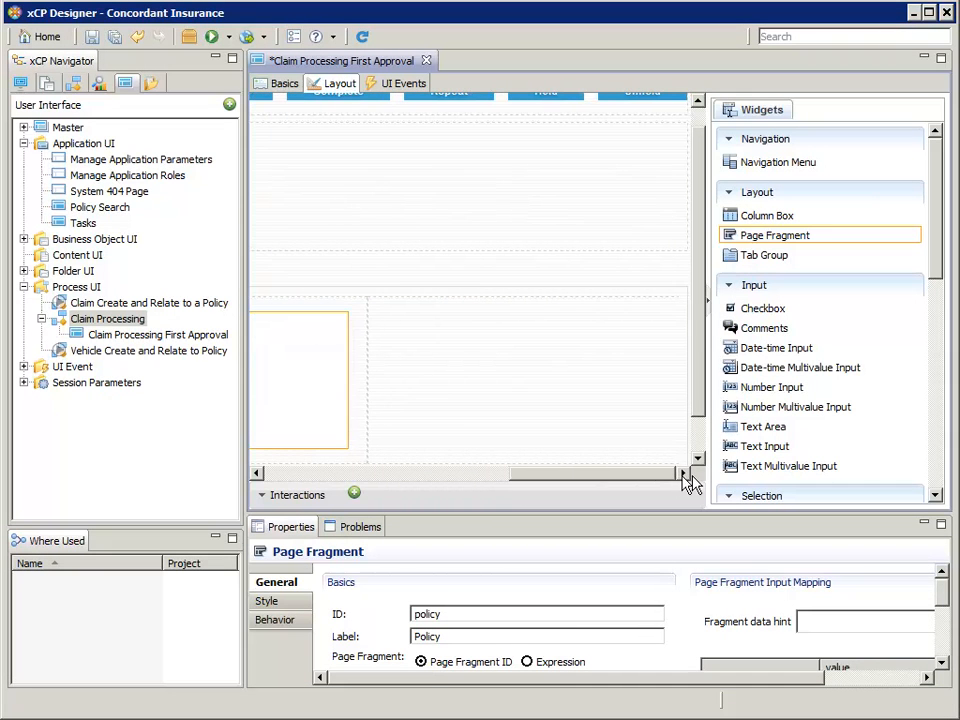
{"action": "left_click", "coordinate": [548, 396]}
{"action": "left_click_drag", "start_coordinate": [936, 251], "coordinate": [939, 411]}
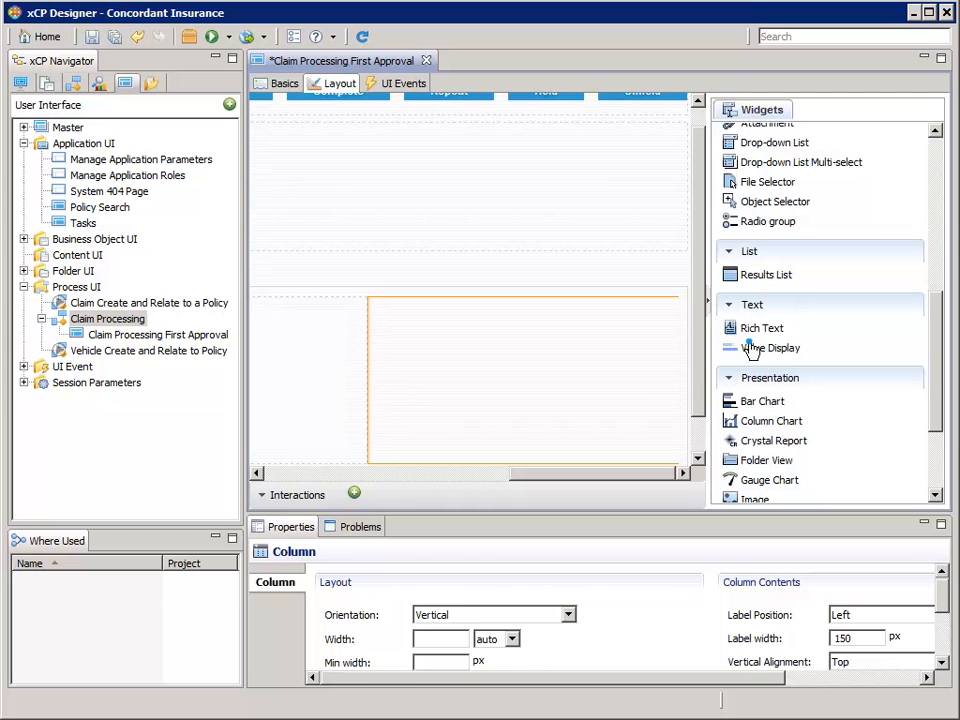
{"action": "left_click_drag", "start_coordinate": [752, 348], "coordinate": [555, 343]}
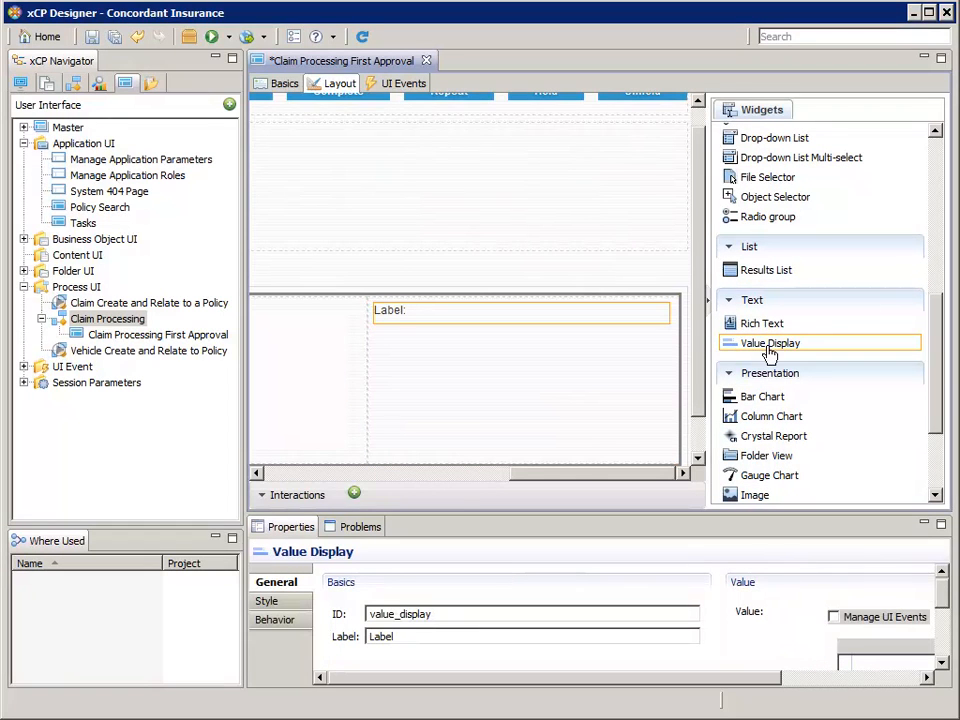
{"action": "left_click_drag", "start_coordinate": [771, 361], "coordinate": [620, 378]}
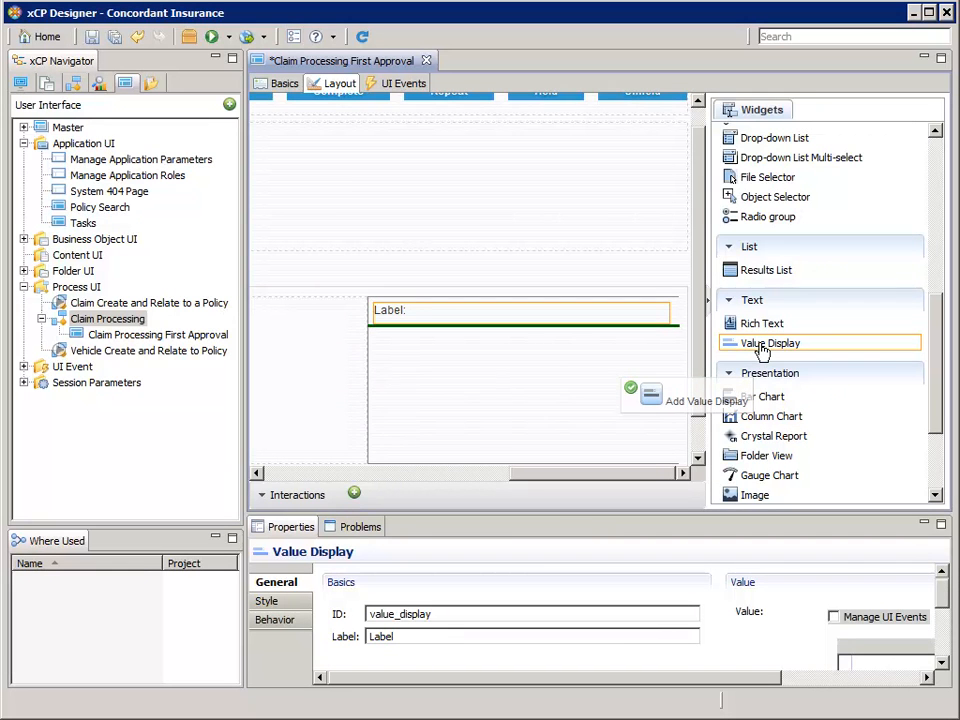
{"action": "left_click_drag", "start_coordinate": [761, 346], "coordinate": [617, 422]}
Set the first new value display's ID to make and its label to Make
{"action": "left_click", "coordinate": [398, 322]}
{"action": "left_click_drag", "start_coordinate": [448, 614], "coordinate": [356, 614]}
{"action": "type", "text": "make"}
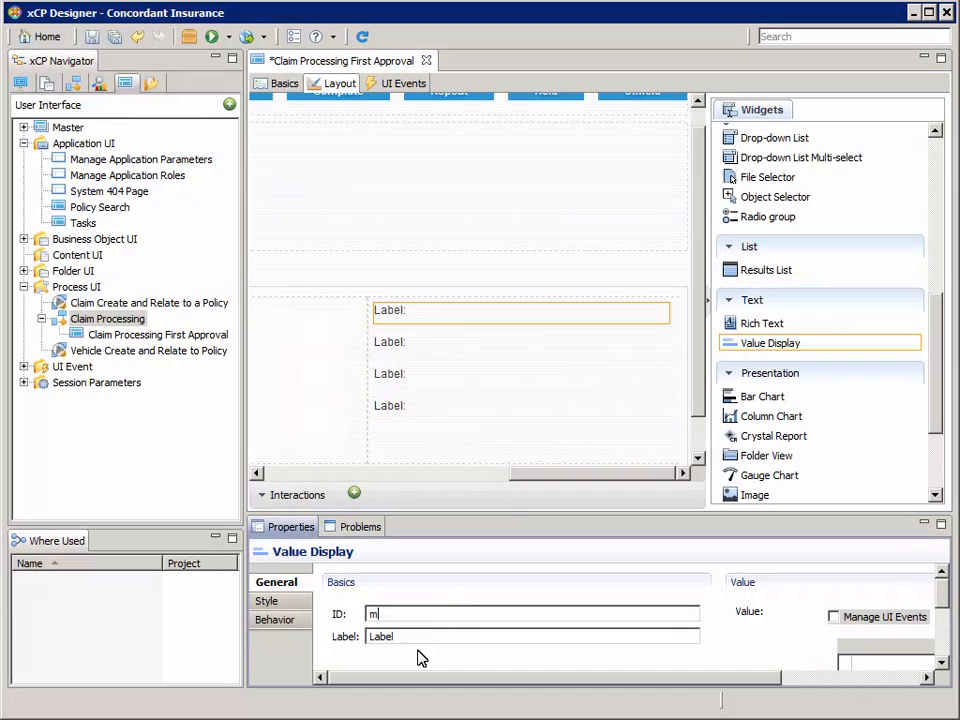
{"action": "key", "text": "Tab"}
{"action": "type", "text": "Make"}
Set the Make display's data type to Vehicle Make (String) and map its value to the Vehicle Make attribute of First Approval's pkg_vehicle package
{"action": "left_click_drag", "start_coordinate": [724, 688], "coordinate": [926, 688]}
{"action": "left_click_drag", "start_coordinate": [943, 605], "coordinate": [941, 690]}
{"action": "left_click", "coordinate": [906, 613]}
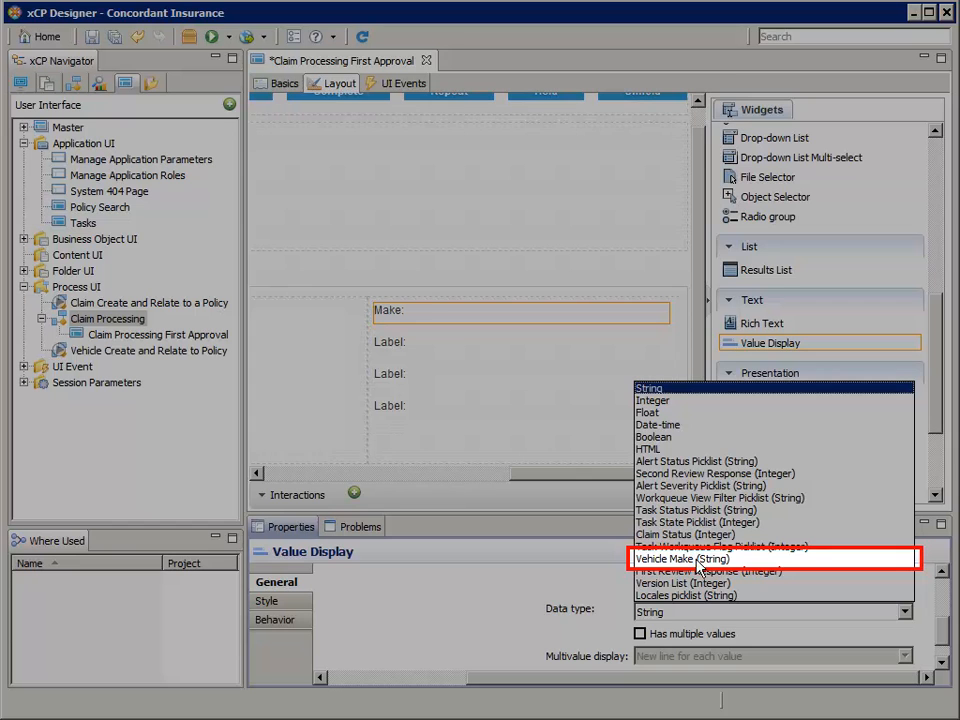
{"action": "left_click", "coordinate": [699, 559]}
{"action": "left_click_drag", "start_coordinate": [943, 630], "coordinate": [943, 601]}
{"action": "left_click", "coordinate": [886, 652]}
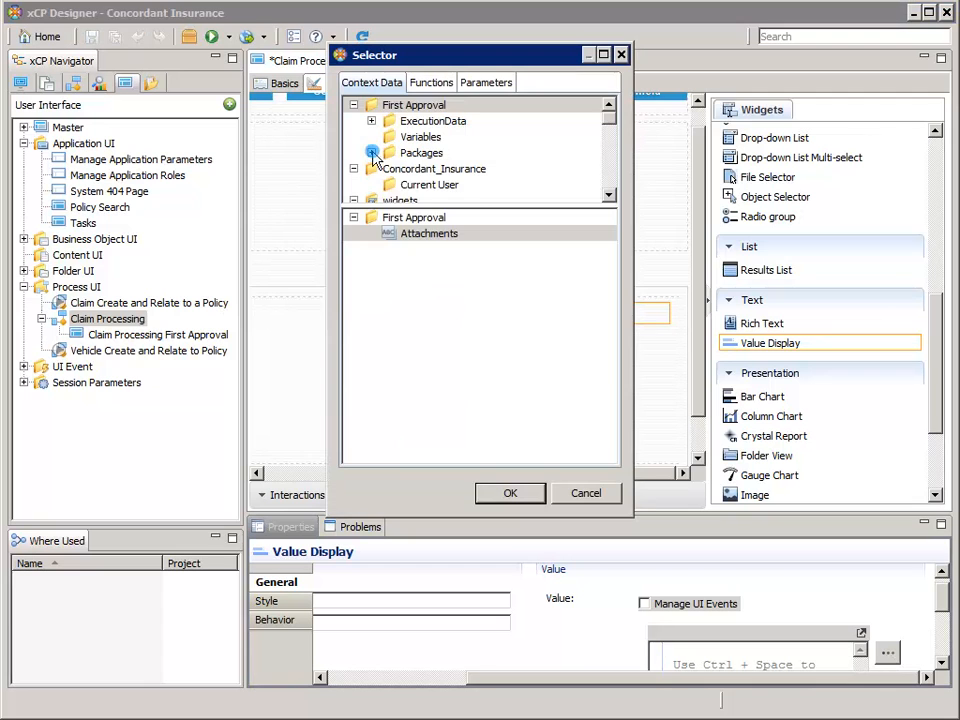
{"action": "left_click", "coordinate": [372, 153]}
{"action": "left_click", "coordinate": [425, 185]}
{"action": "left_click", "coordinate": [436, 388]}
{"action": "left_click", "coordinate": [510, 493]}
{"action": "mouse_move", "coordinate": [945, 598]}
{"action": "left_mouse_down"}
{"action": "mouse_move", "coordinate": [945, 620]}
{"action": "mouse_move", "coordinate": [947, 580]}
{"action": "left_mouse_up"}
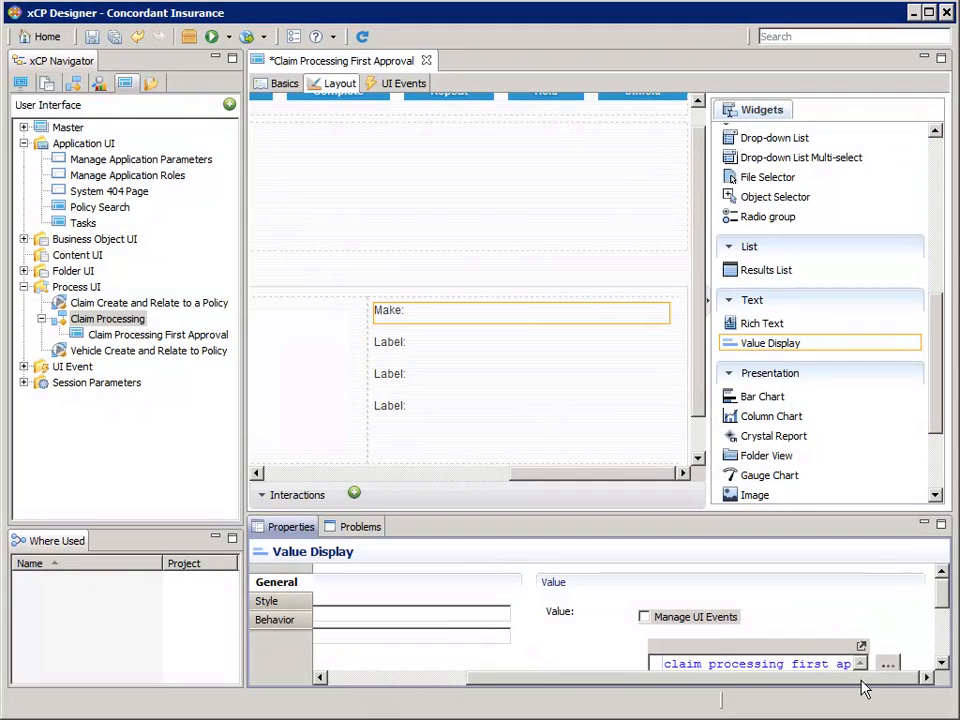
Set the second new value display's ID to model and its label to Model
{"action": "left_click_drag", "start_coordinate": [861, 682], "coordinate": [574, 705]}
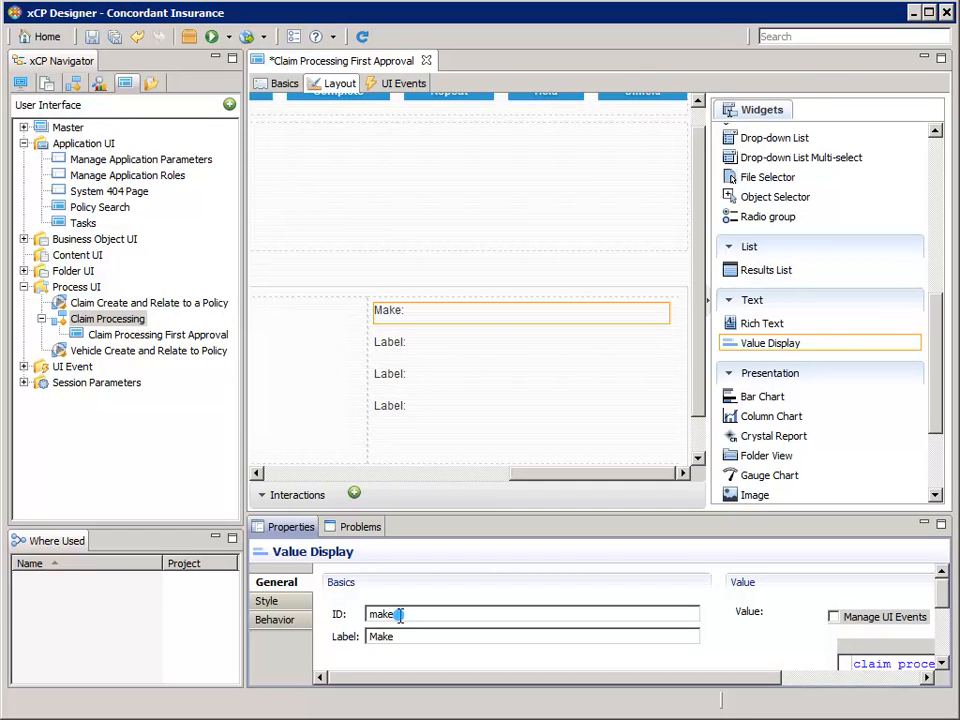
{"action": "left_click", "coordinate": [400, 345]}
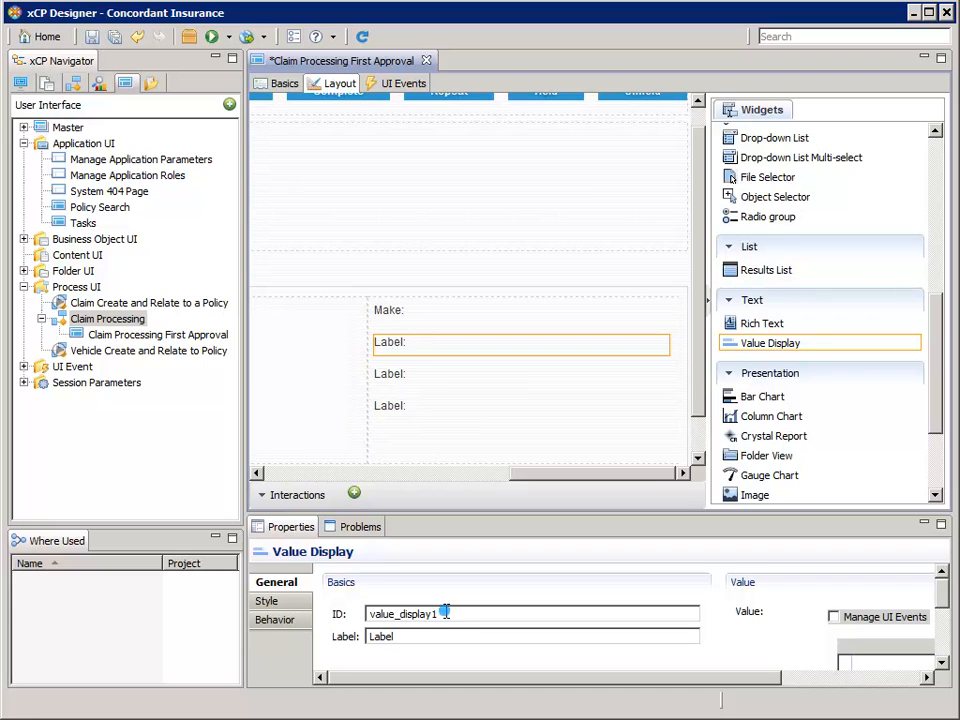
{"action": "double_click", "coordinate": [366, 614]}
{"action": "type", "text": "model"}
{"action": "double_click", "coordinate": [388, 637]}
{"action": "type", "text": "Model"}
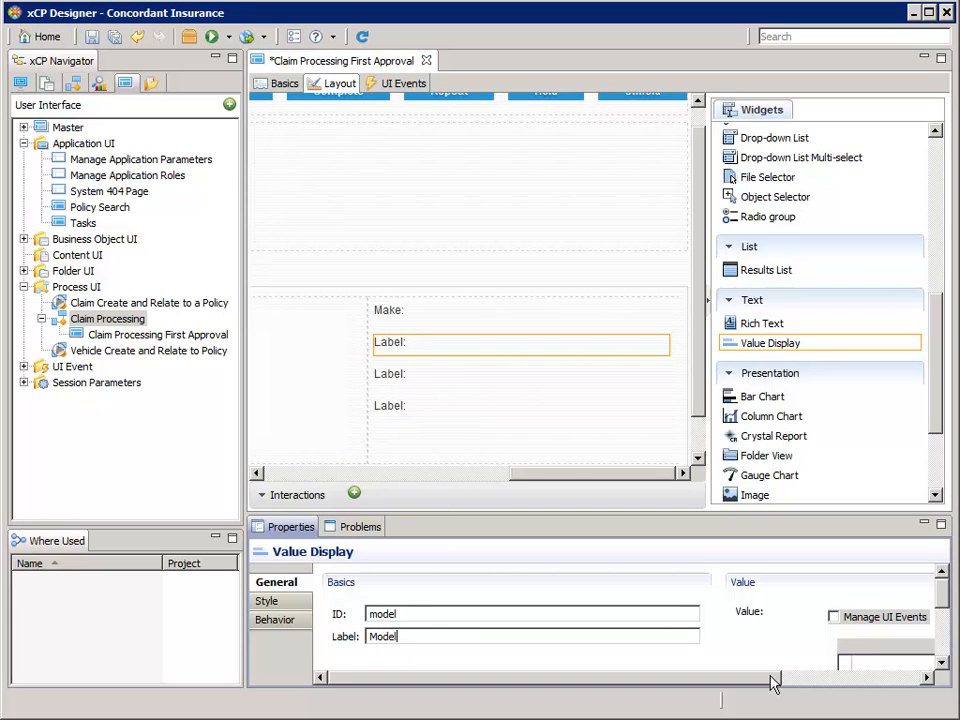
Choose the String data type for the Model display and map its value to the Model attribute of First Approval's pkg_vehicle package
{"action": "left_click_drag", "start_coordinate": [773, 682], "coordinate": [930, 686]}
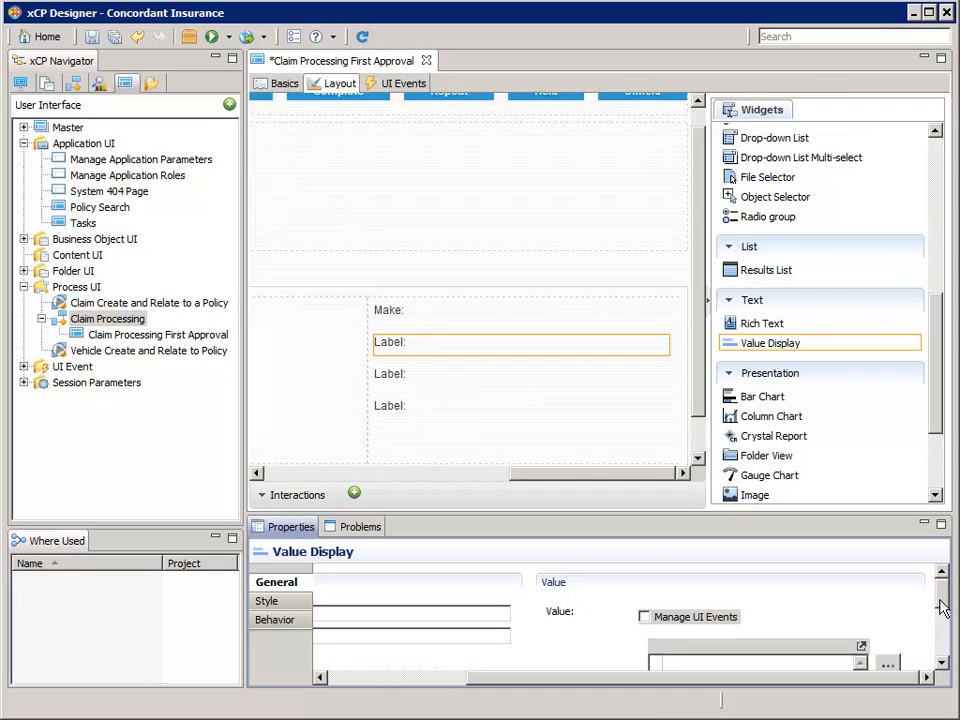
{"action": "left_click_drag", "start_coordinate": [941, 607], "coordinate": [941, 650]}
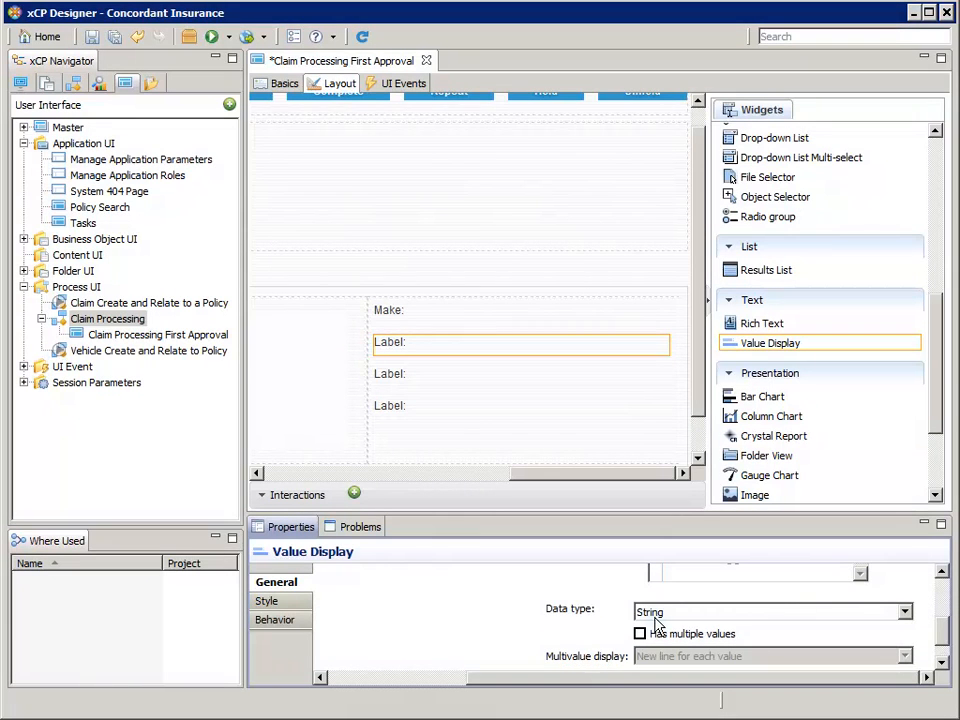
{"action": "left_click", "coordinate": [656, 618]}
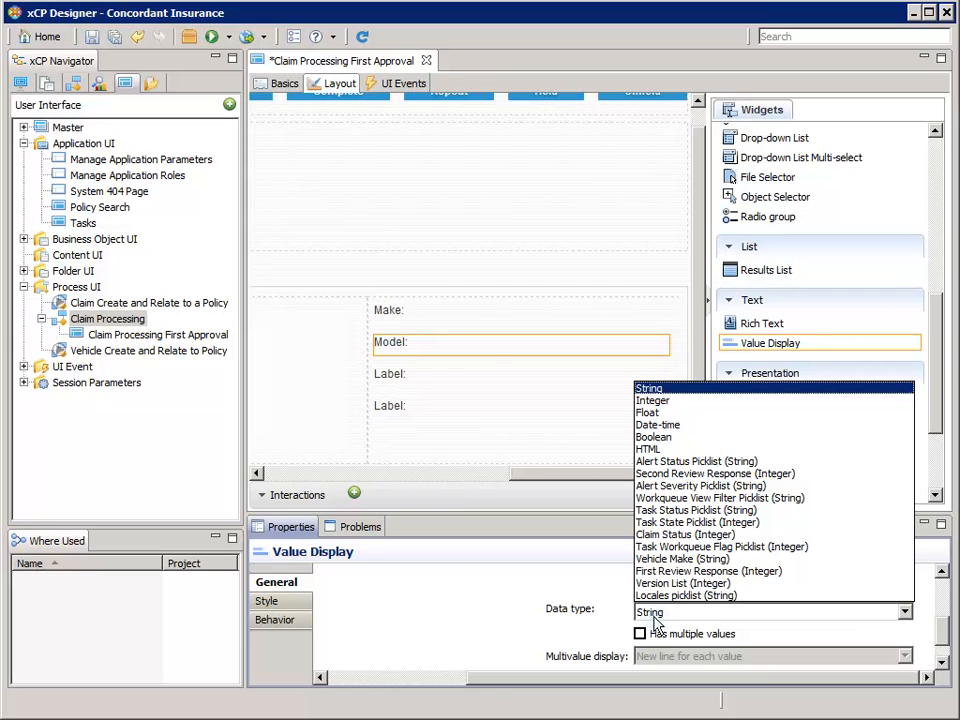
{"action": "left_click", "coordinate": [656, 622]}
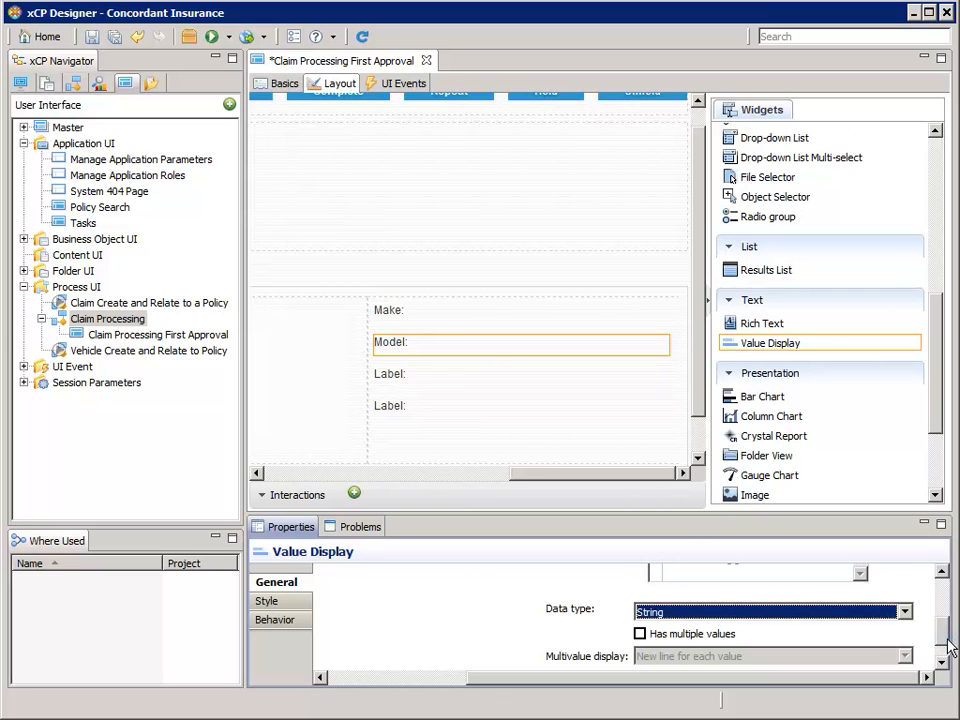
{"action": "left_click_drag", "start_coordinate": [948, 646], "coordinate": [945, 619]}
{"action": "left_click", "coordinate": [828, 650]}
{"action": "left_click", "coordinate": [889, 637]}
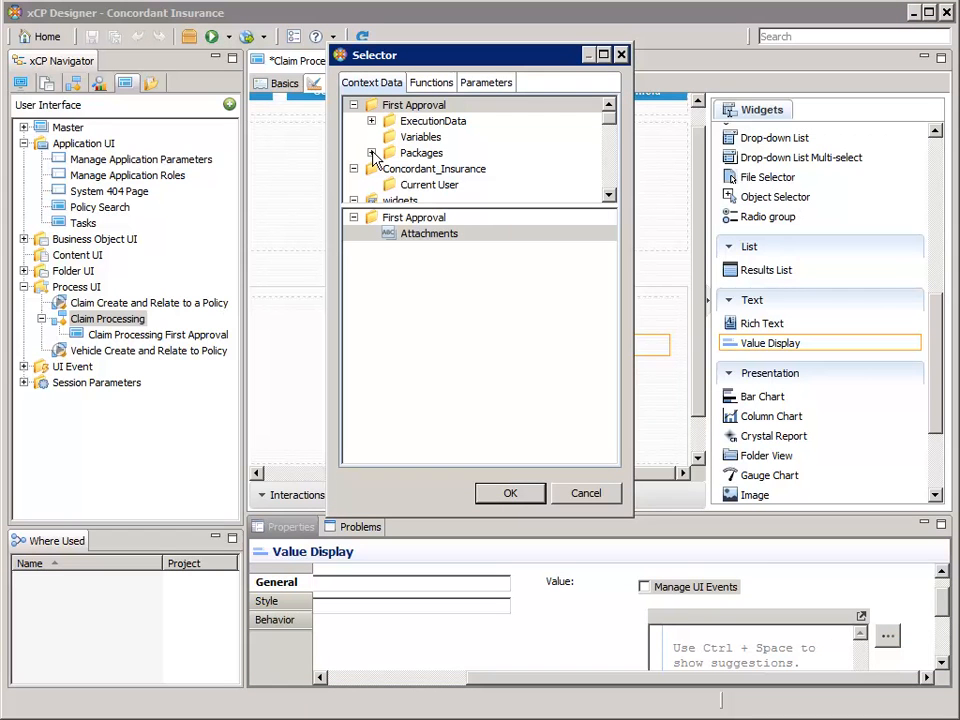
{"action": "left_click", "coordinate": [371, 153]}
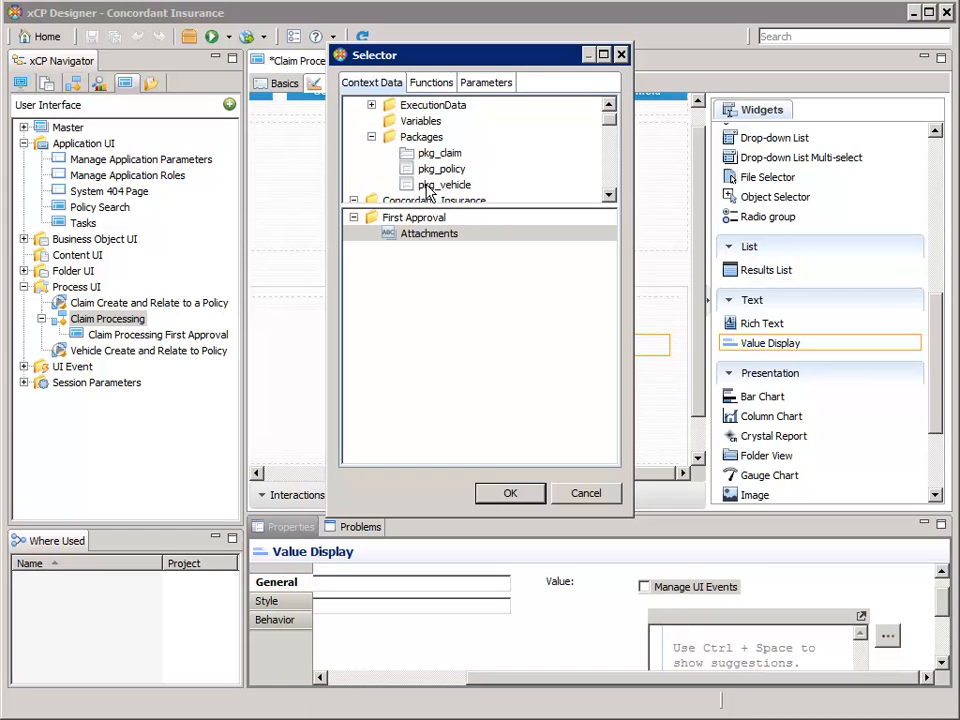
{"action": "left_click", "coordinate": [427, 187]}
{"action": "left_click", "coordinate": [413, 298]}
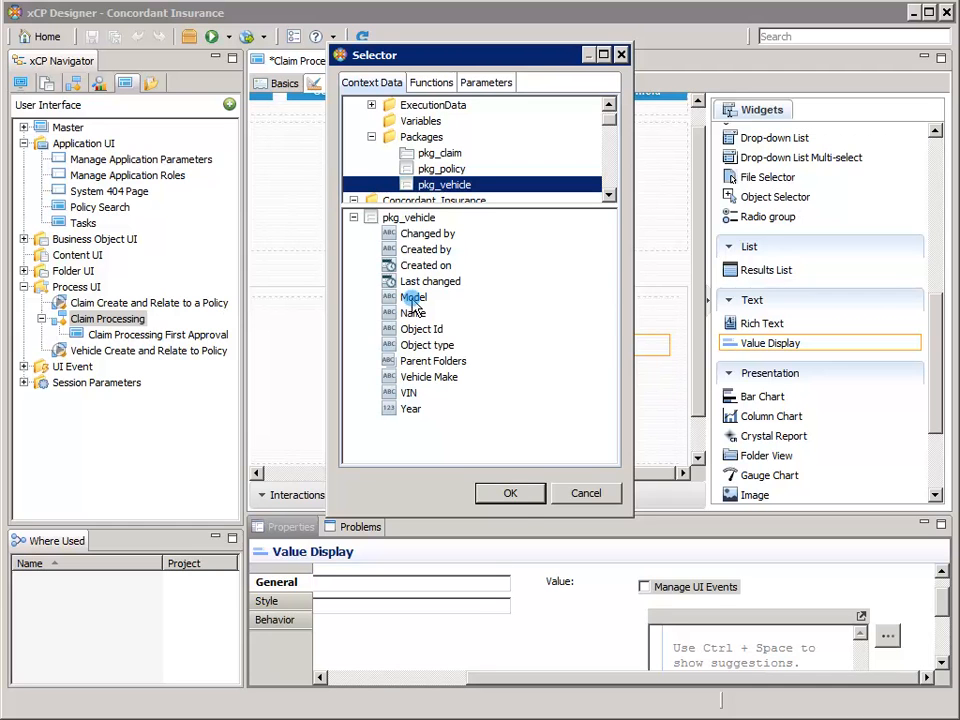
{"action": "left_click", "coordinate": [512, 494]}
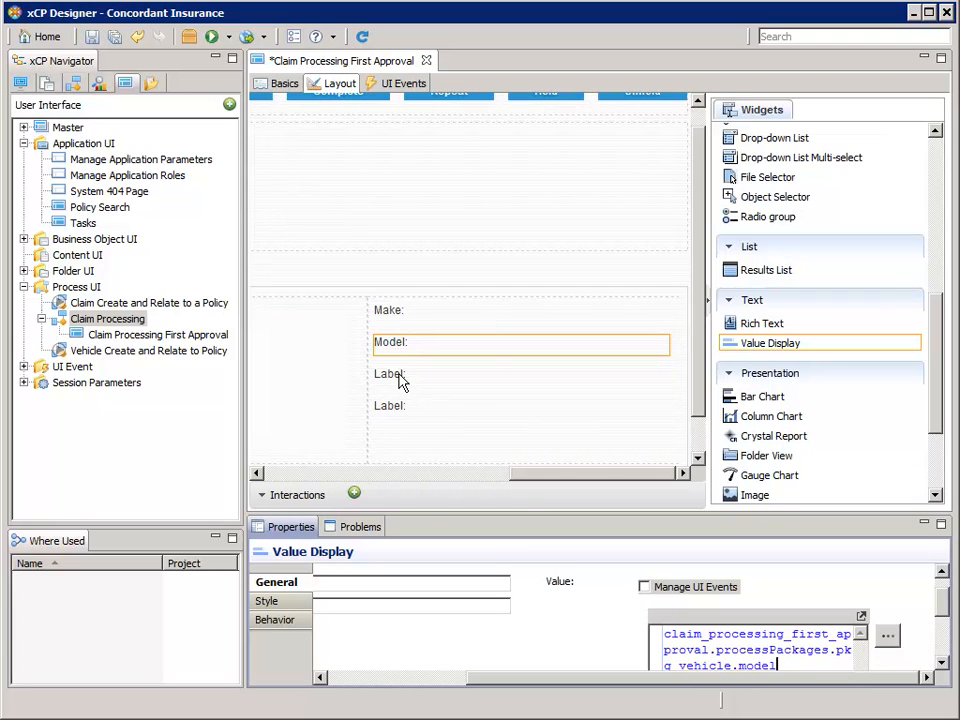
Set the third new value display's ID to year and its label to Year
{"action": "left_click", "coordinate": [399, 381]}
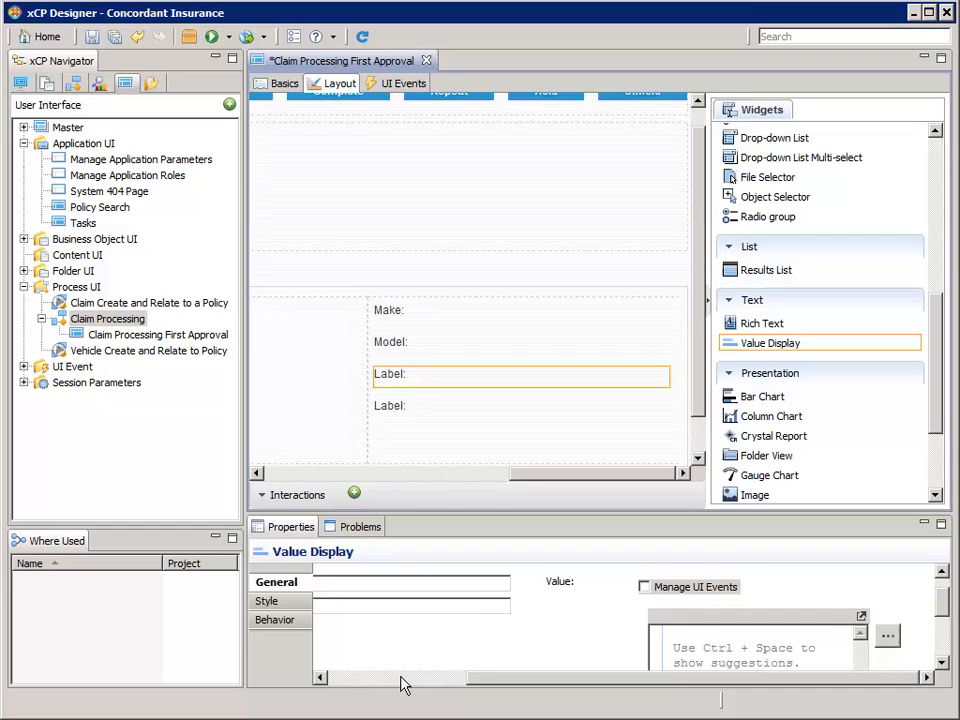
{"action": "left_click", "coordinate": [403, 684]}
{"action": "double_click", "coordinate": [443, 584]}
{"action": "type", "text": "year"}
{"action": "key", "text": "Tab"}
{"action": "type", "text": "Year"}
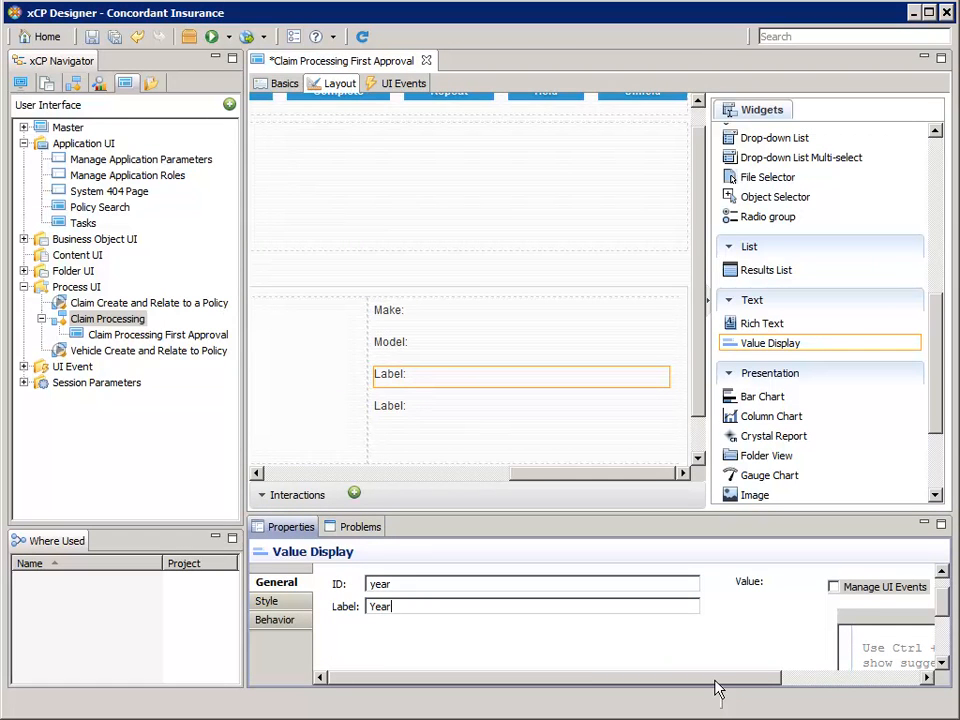
Set the Year display's data type to Integer and map its value to the Year attribute of First Approval's pkg_vehicle package
{"action": "left_click_drag", "start_coordinate": [746, 686], "coordinate": [866, 686]}
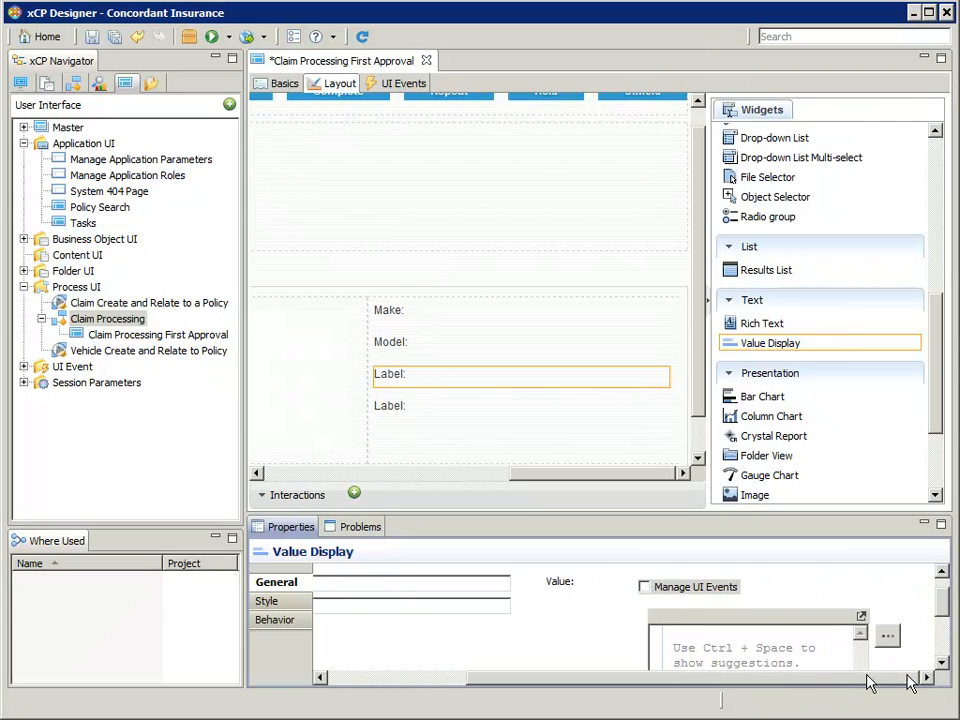
{"action": "left_click_drag", "start_coordinate": [943, 611], "coordinate": [880, 630]}
{"action": "left_click", "coordinate": [880, 630]}
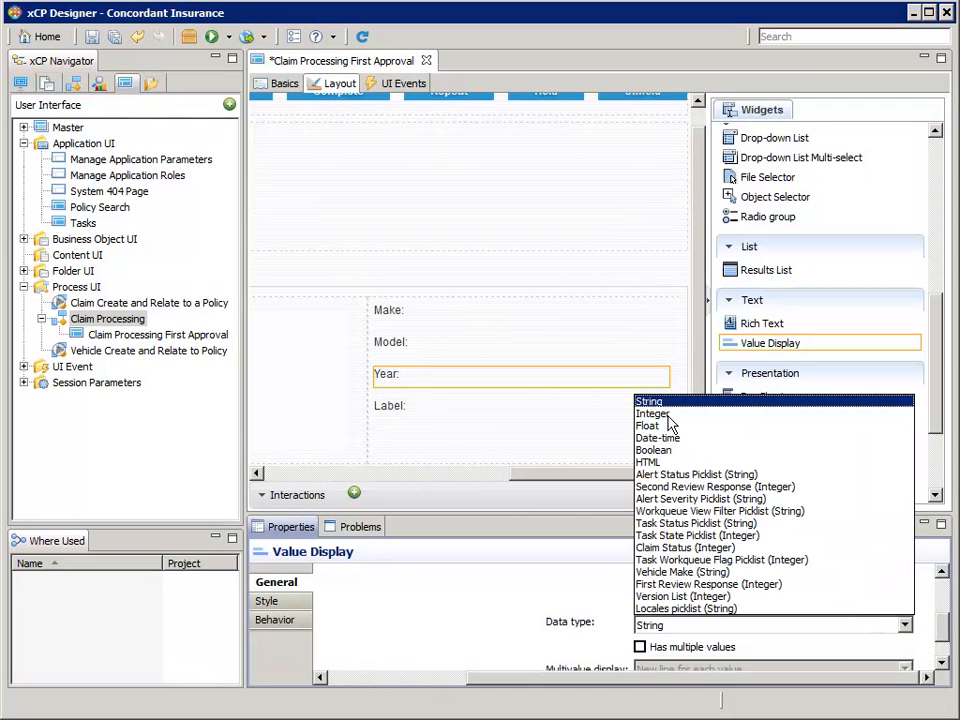
{"action": "left_click", "coordinate": [668, 416]}
{"action": "mouse_move", "coordinate": [939, 628]}
{"action": "left_mouse_down"}
{"action": "mouse_move", "coordinate": [943, 608]}
{"action": "mouse_move", "coordinate": [948, 614]}
{"action": "left_mouse_up"}
{"action": "left_click", "coordinate": [888, 611]}
{"action": "left_click", "coordinate": [371, 152]}
{"action": "left_click", "coordinate": [440, 185]}
{"action": "left_click", "coordinate": [410, 409]}
{"action": "left_click", "coordinate": [510, 493]}
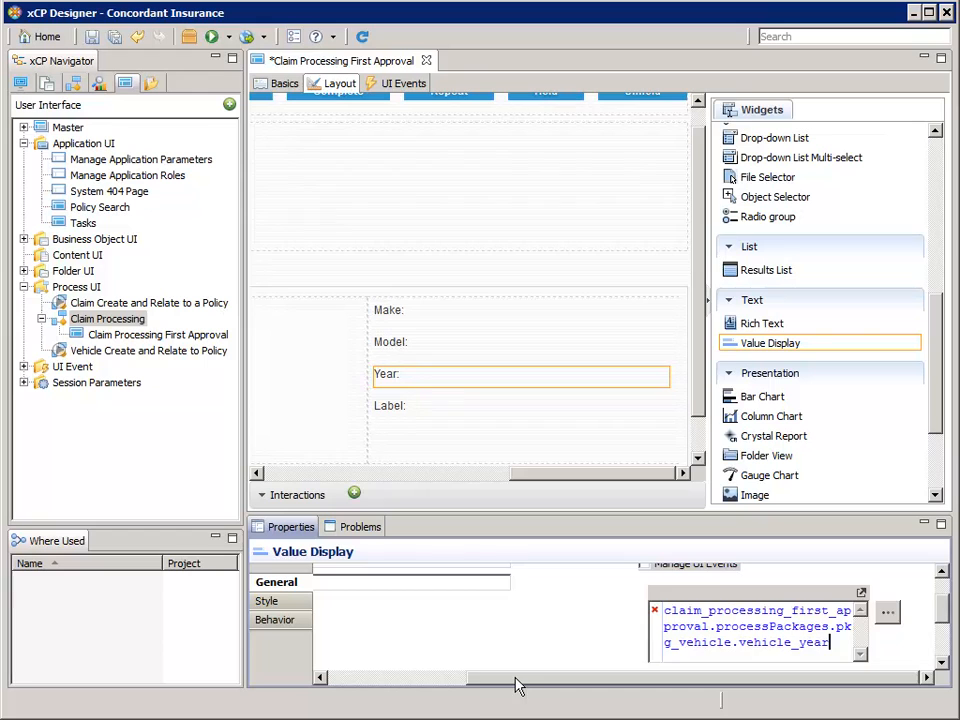
Set the fourth new value display's ID to vin and its label to VIN
{"action": "left_click_drag", "start_coordinate": [514, 681], "coordinate": [385, 687]}
{"action": "scroll", "coordinate": [945, 605], "scroll_direction": "up", "scroll_amount": 2}
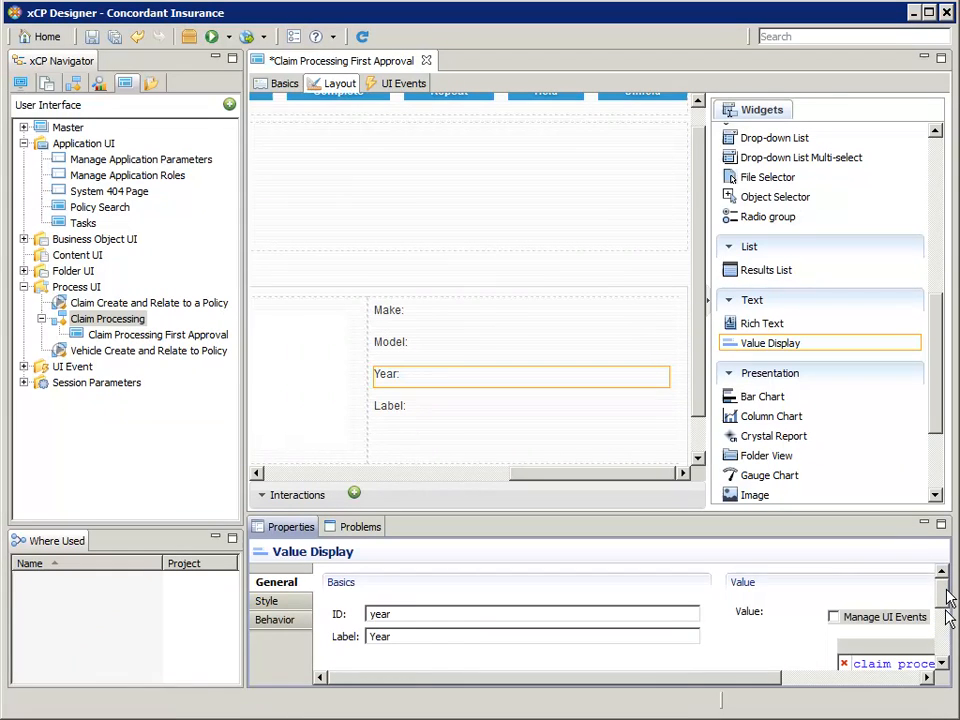
{"action": "left_click_drag", "start_coordinate": [948, 597], "coordinate": [948, 627]}
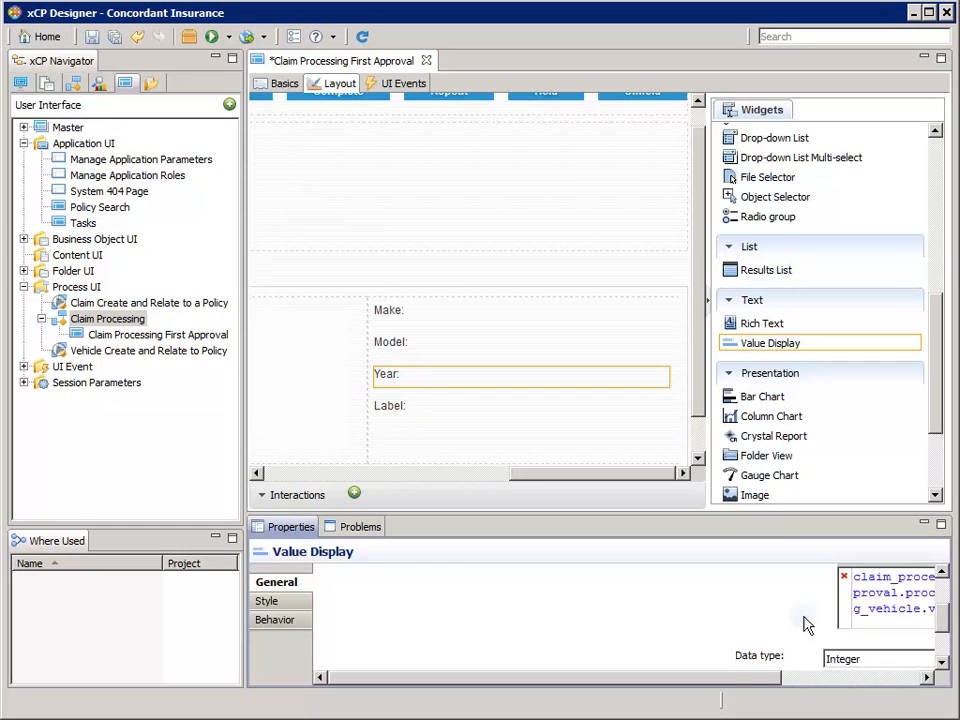
{"action": "left_click", "coordinate": [400, 418]}
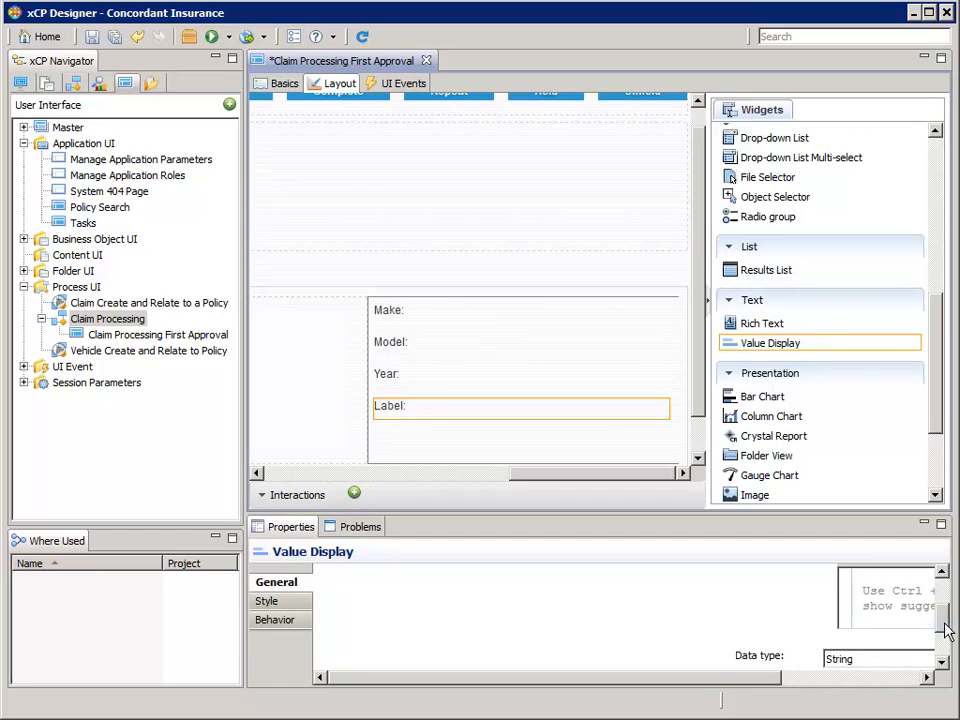
{"action": "scroll", "coordinate": [948, 630], "scroll_direction": "down", "scroll_amount": 1}
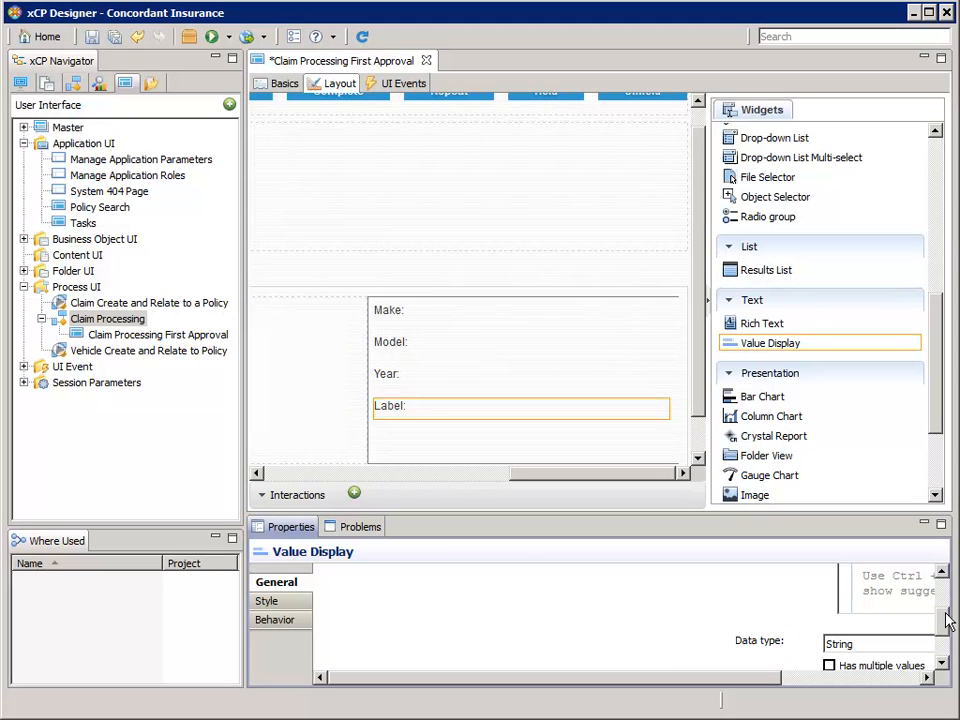
{"action": "left_click_drag", "start_coordinate": [949, 608], "coordinate": [949, 574]}
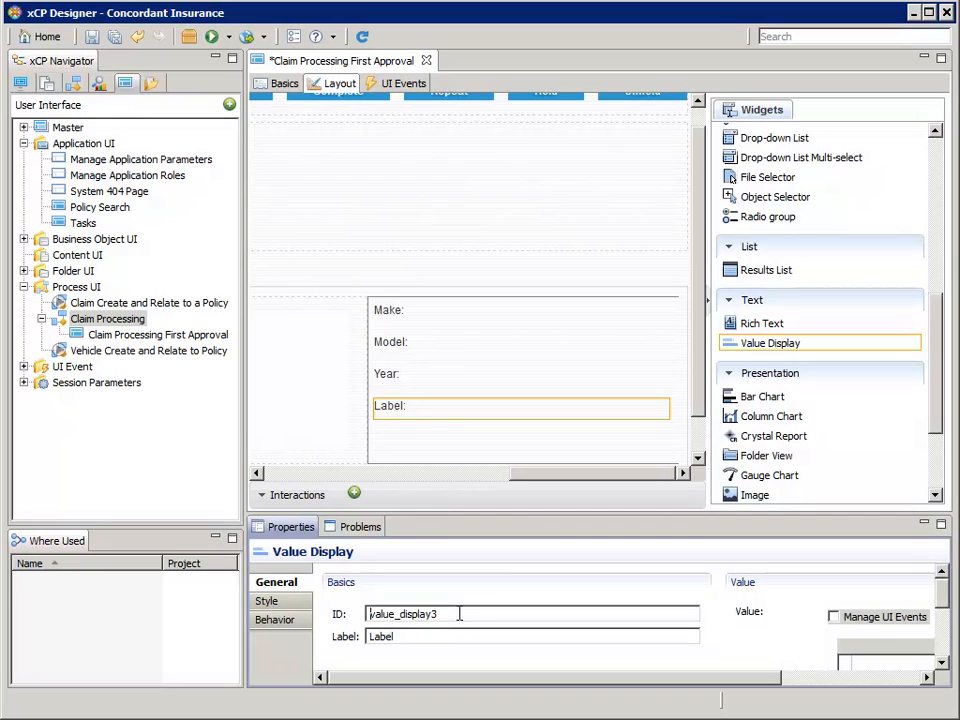
{"action": "left_click_drag", "start_coordinate": [459, 615], "coordinate": [372, 614]}
{"action": "type", "text": "vin"}
{"action": "left_click", "coordinate": [370, 636]}
{"action": "type", "text": "VIN"}
{"action": "key", "text": "Delete"}
{"action": "key", "text": "Delete"}
{"action": "key", "text": "Delete"}
{"action": "key", "text": "Delete"}
{"action": "key", "text": "Delete"}
{"action": "key", "text": "Tab"}
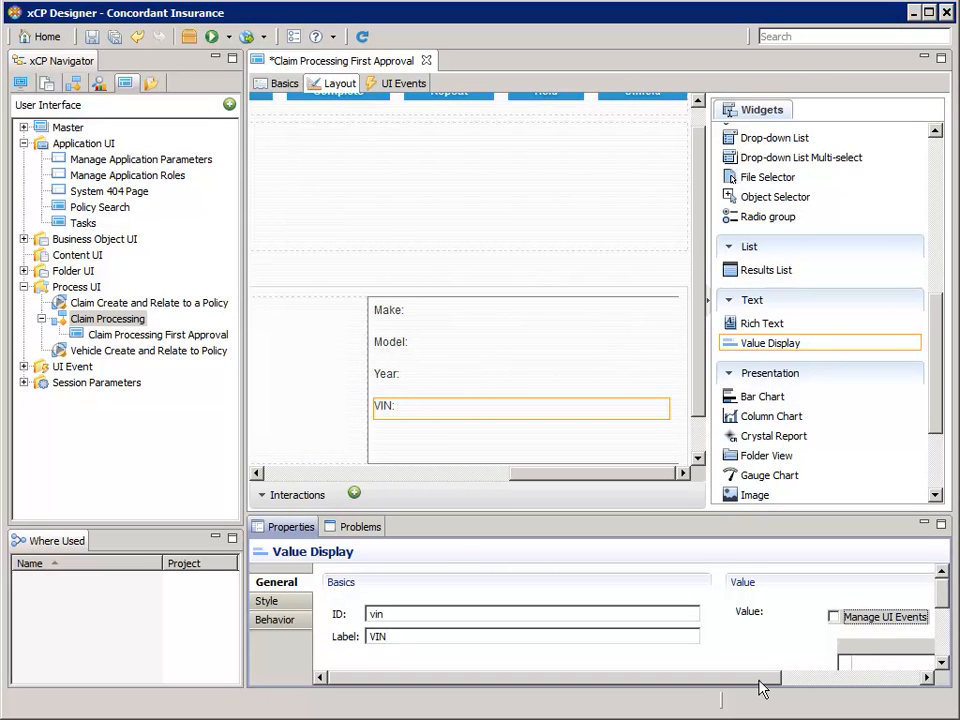
Choose String as the data type for the VIN value display
{"action": "left_click_drag", "start_coordinate": [761, 681], "coordinate": [895, 686]}
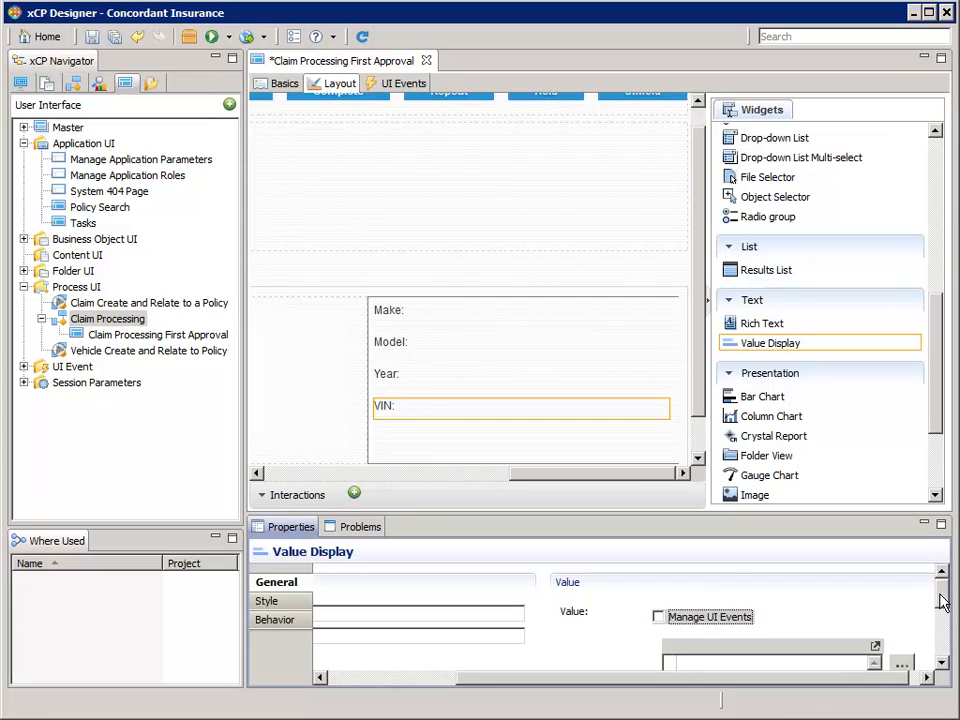
{"action": "left_click_drag", "start_coordinate": [942, 603], "coordinate": [942, 623]}
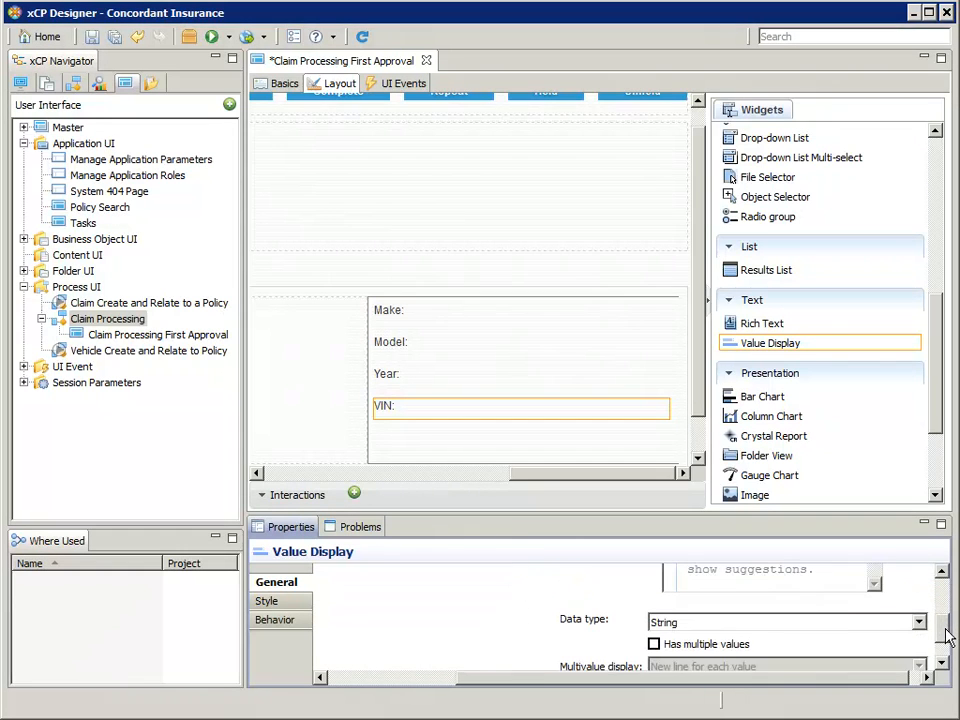
{"action": "left_click", "coordinate": [841, 622]}
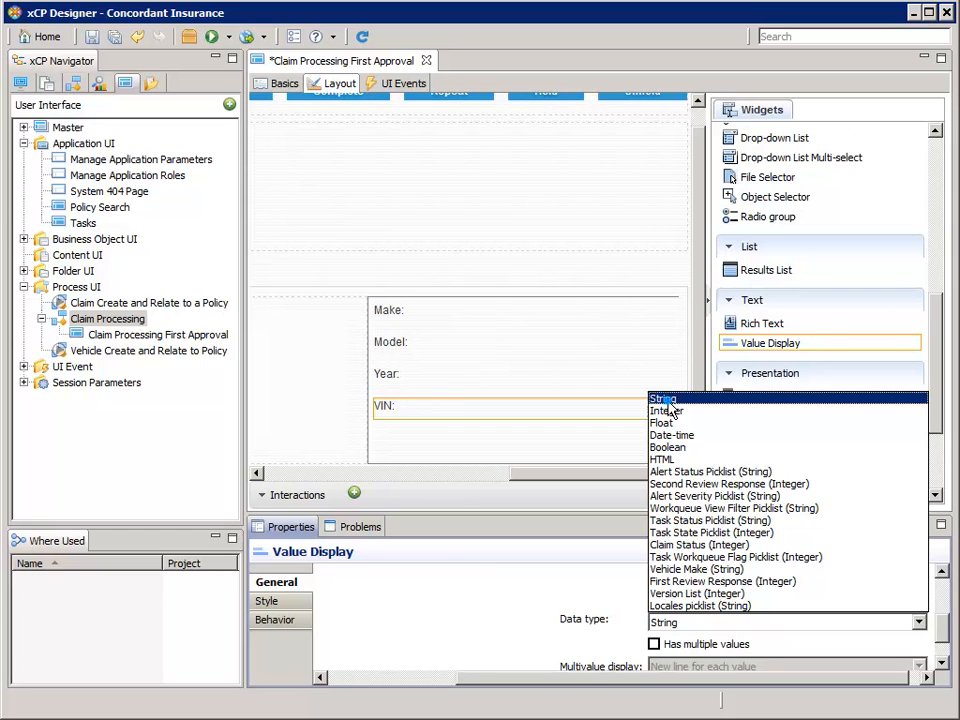
{"action": "left_click", "coordinate": [666, 401]}
Map the VIN display's value to the VIN attribute of First Approval's pkg_vehicle package
{"action": "mouse_move", "coordinate": [944, 632]}
{"action": "left_mouse_down"}
{"action": "mouse_move", "coordinate": [948, 604]}
{"action": "mouse_move", "coordinate": [937, 614]}
{"action": "left_mouse_up"}
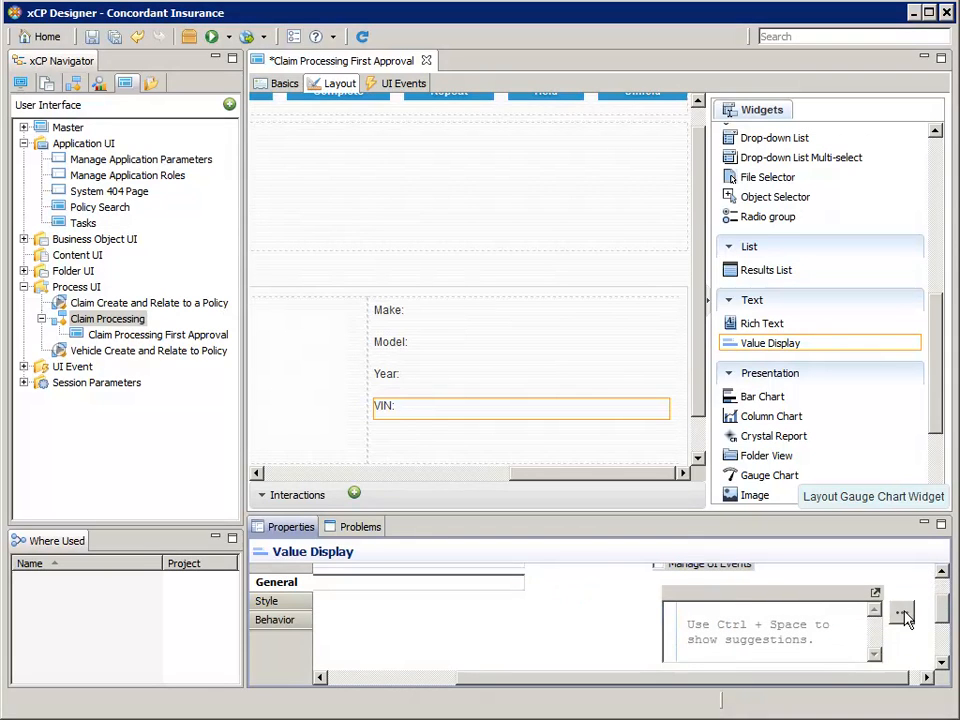
{"action": "left_click", "coordinate": [903, 614]}
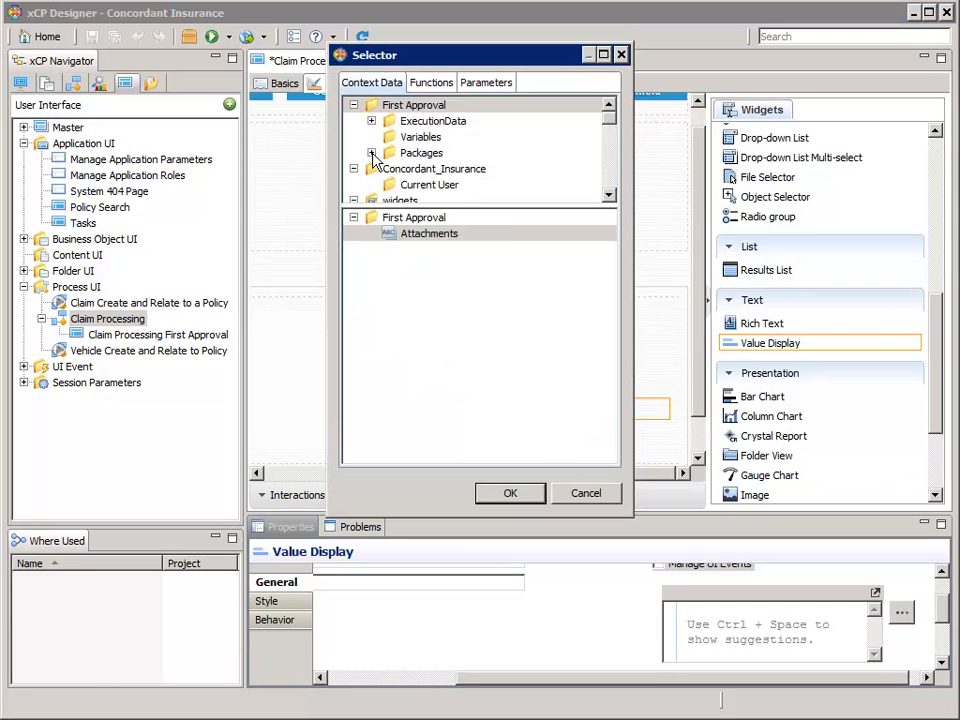
{"action": "left_click", "coordinate": [372, 154]}
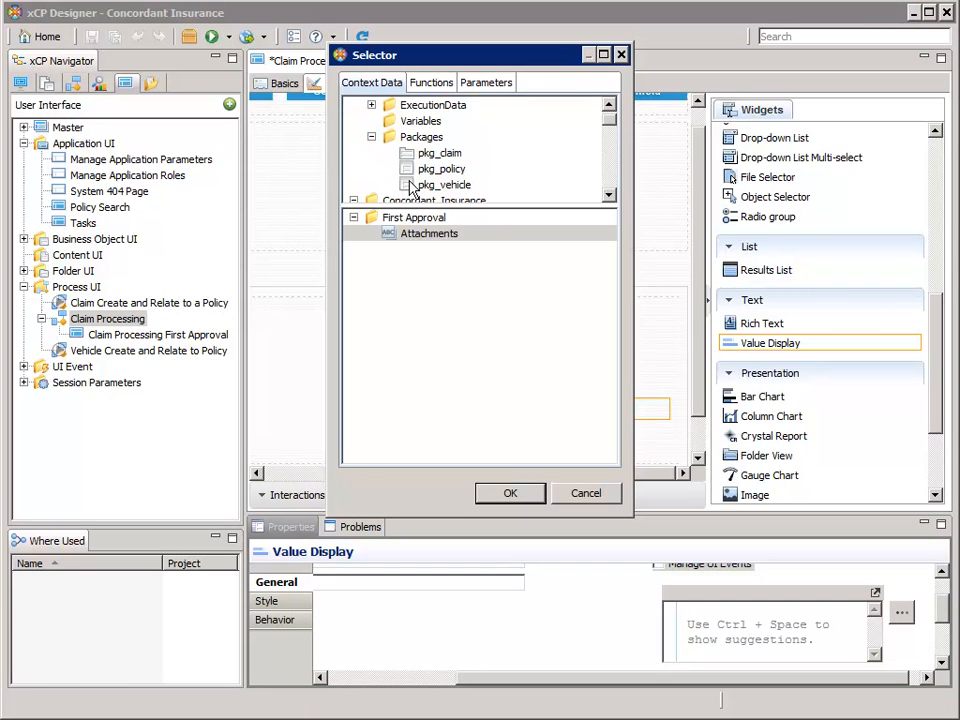
{"action": "left_click", "coordinate": [425, 185]}
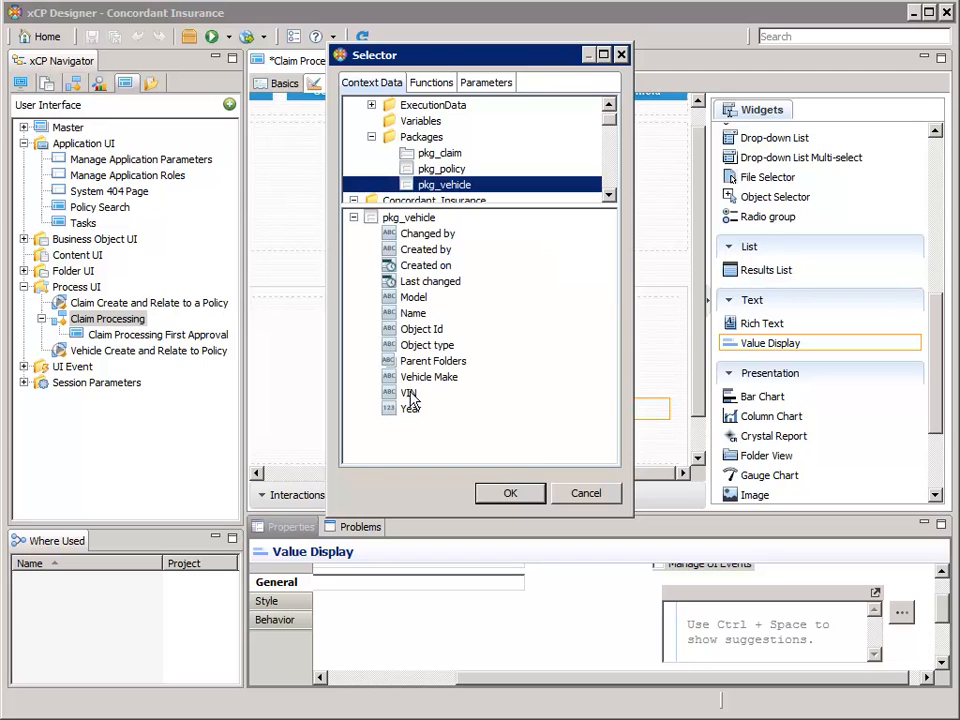
{"action": "left_click", "coordinate": [410, 394]}
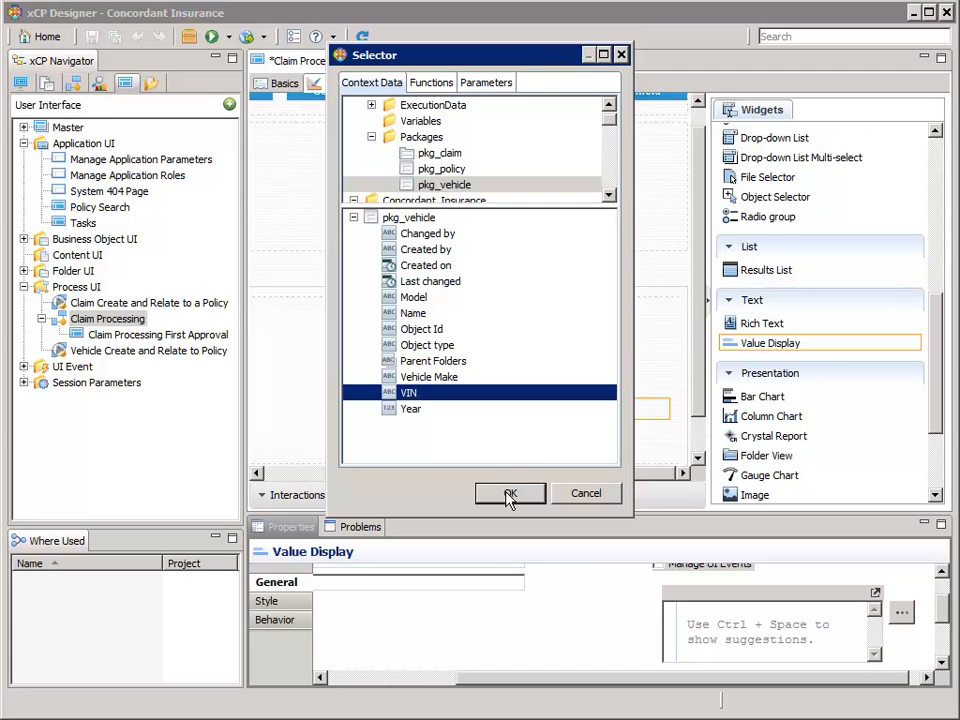
{"action": "left_click", "coordinate": [510, 494]}
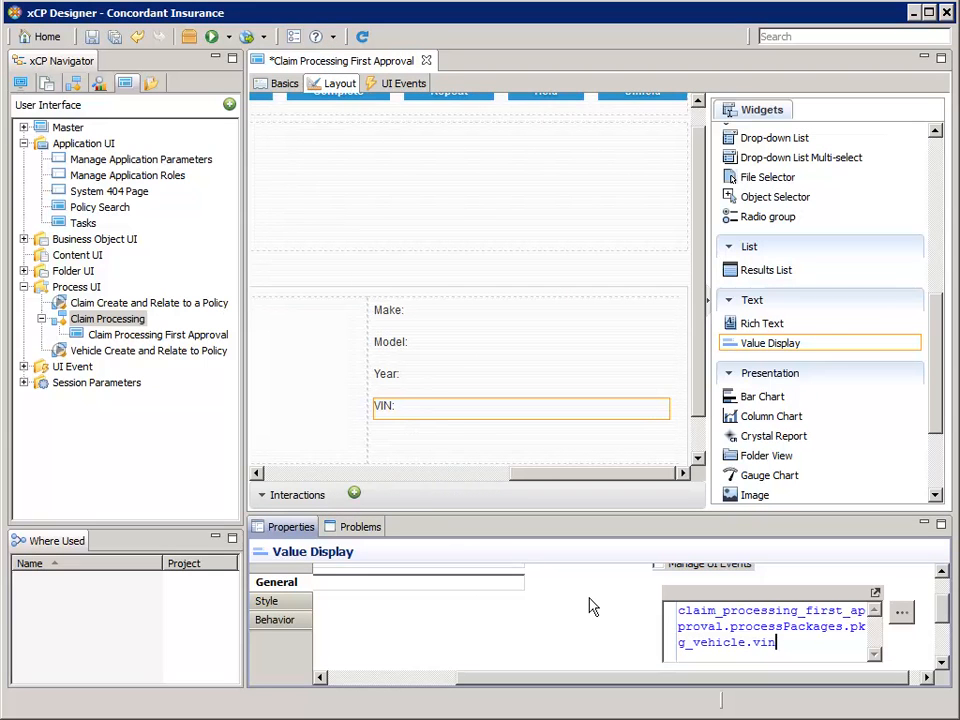
{"action": "left_click", "coordinate": [589, 598]}
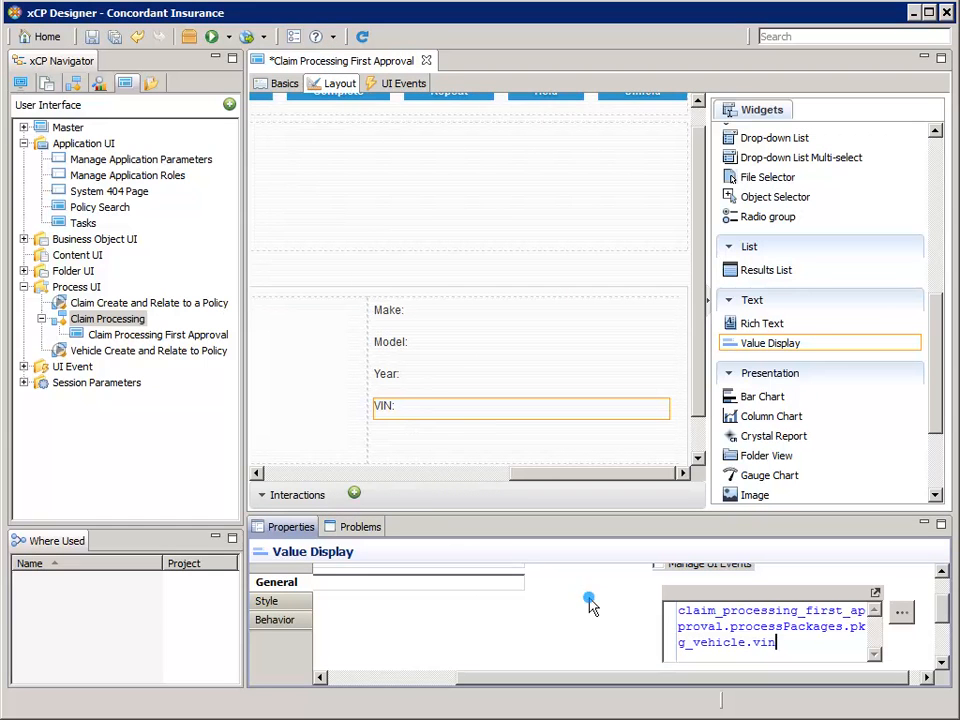
{"action": "left_click", "coordinate": [397, 679]}
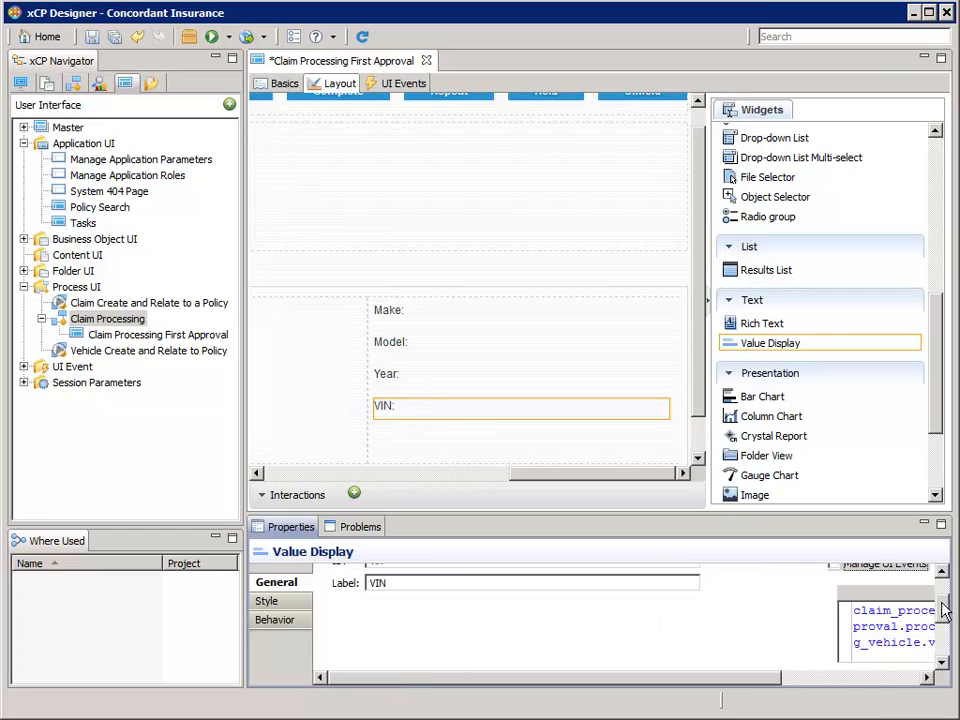
{"action": "left_click_drag", "start_coordinate": [942, 602], "coordinate": [943, 586]}
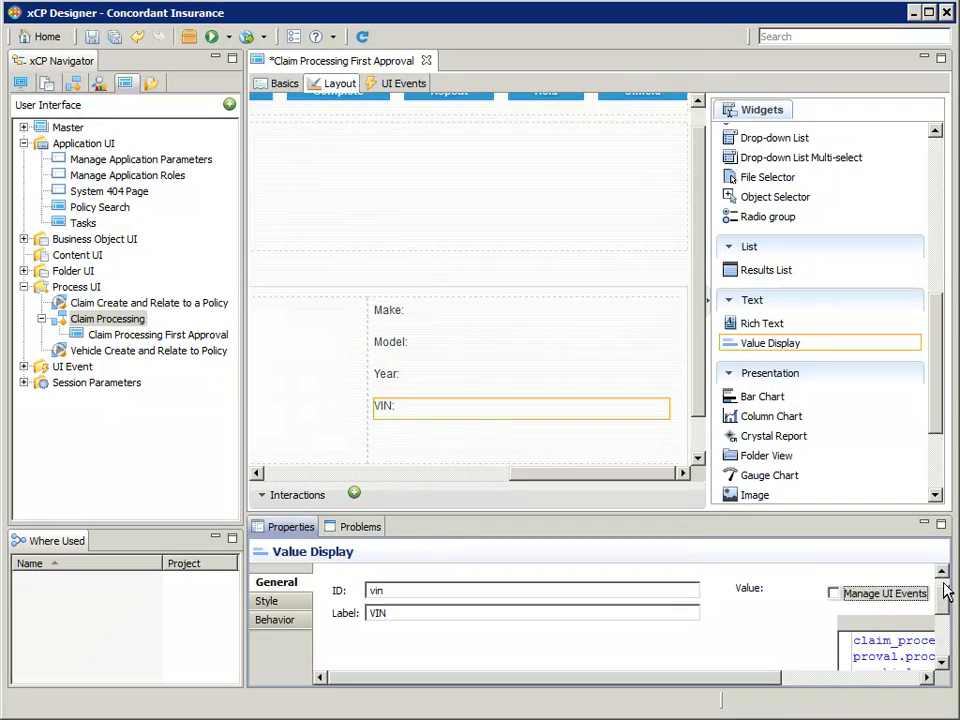
Insert a new tab before the History tab on the Claim Processing First Approval page
{"action": "left_click", "coordinate": [508, 377]}
{"action": "left_click_drag", "start_coordinate": [530, 485], "coordinate": [264, 478]}
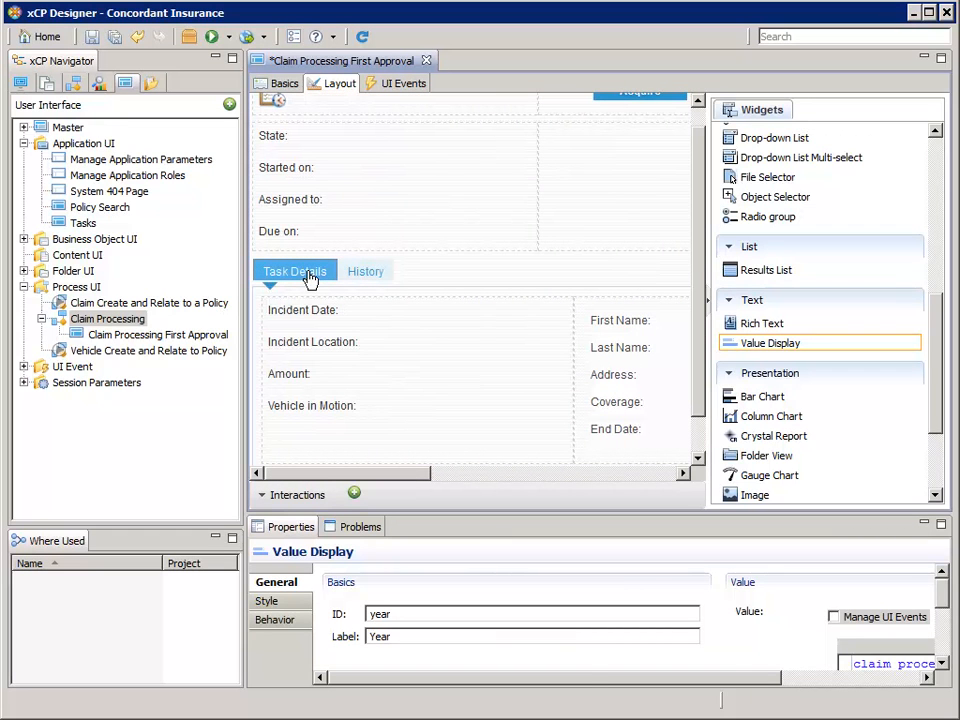
{"action": "left_click", "coordinate": [310, 277]}
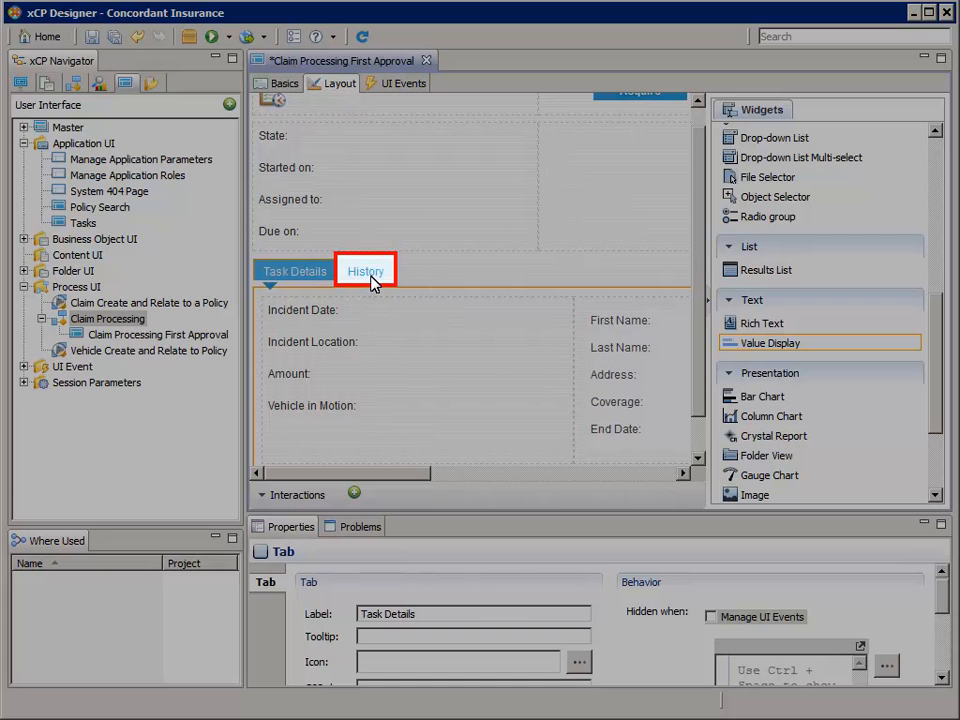
{"action": "left_click", "coordinate": [366, 274]}
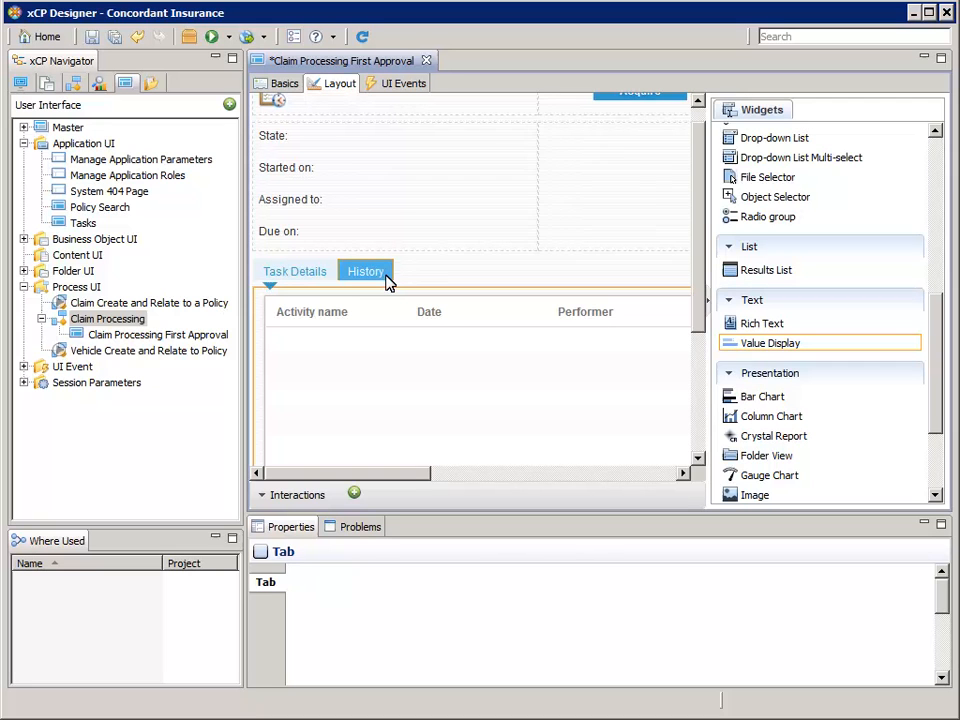
{"action": "left_click", "coordinate": [366, 272]}
{"action": "right_click", "coordinate": [382, 278]}
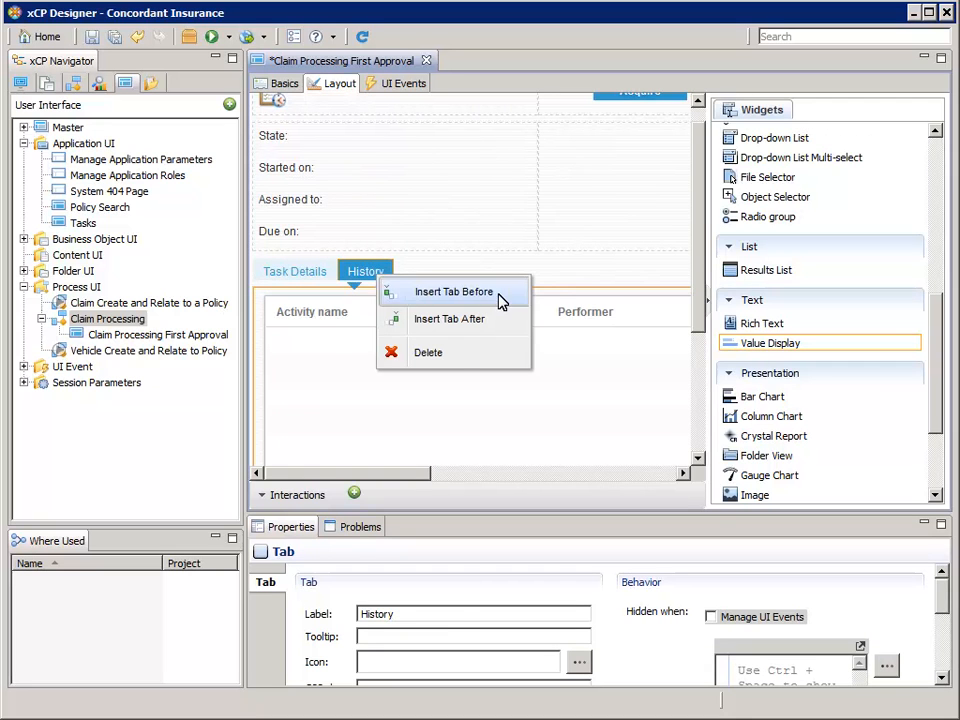
{"action": "left_click", "coordinate": [498, 302]}
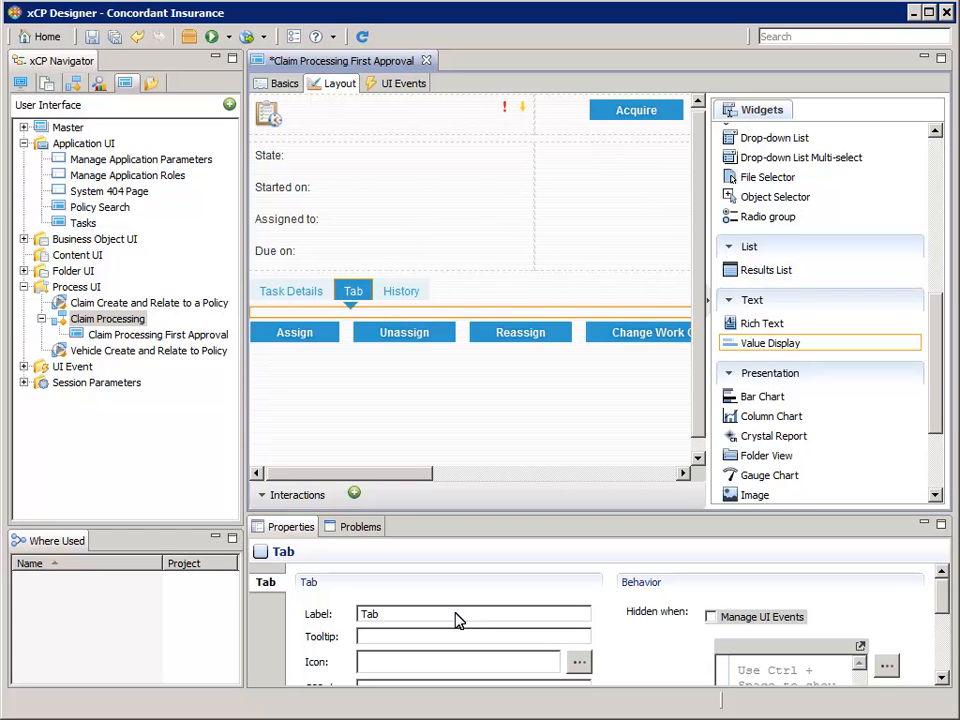
Label the new tab between Task Details and History as Claim Documents
{"action": "double_click", "coordinate": [401, 614]}
{"action": "type", "text": "C"}
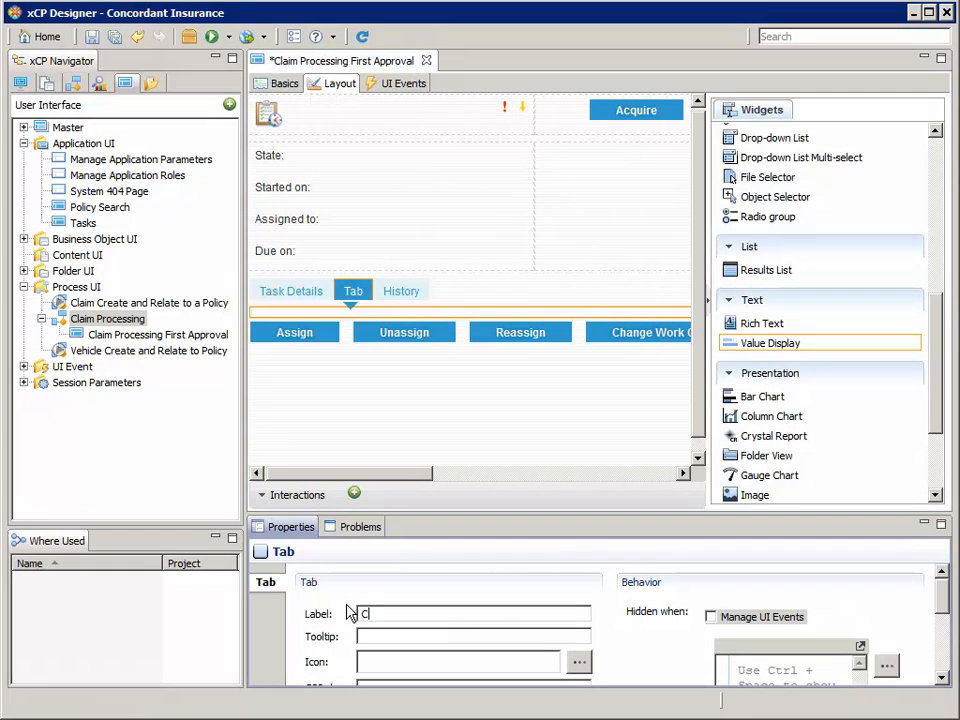
{"action": "type", "text": "laim Documents"}
{"action": "key", "text": "Tab"}
Add a Folder View widget to the empty Claim Documents tab
{"action": "mouse_move", "coordinate": [936, 385]}
{"action": "left_mouse_down"}
{"action": "mouse_move", "coordinate": [953, 190]}
{"action": "mouse_move", "coordinate": [936, 186]}
{"action": "mouse_move", "coordinate": [945, 381]}
{"action": "left_mouse_up"}
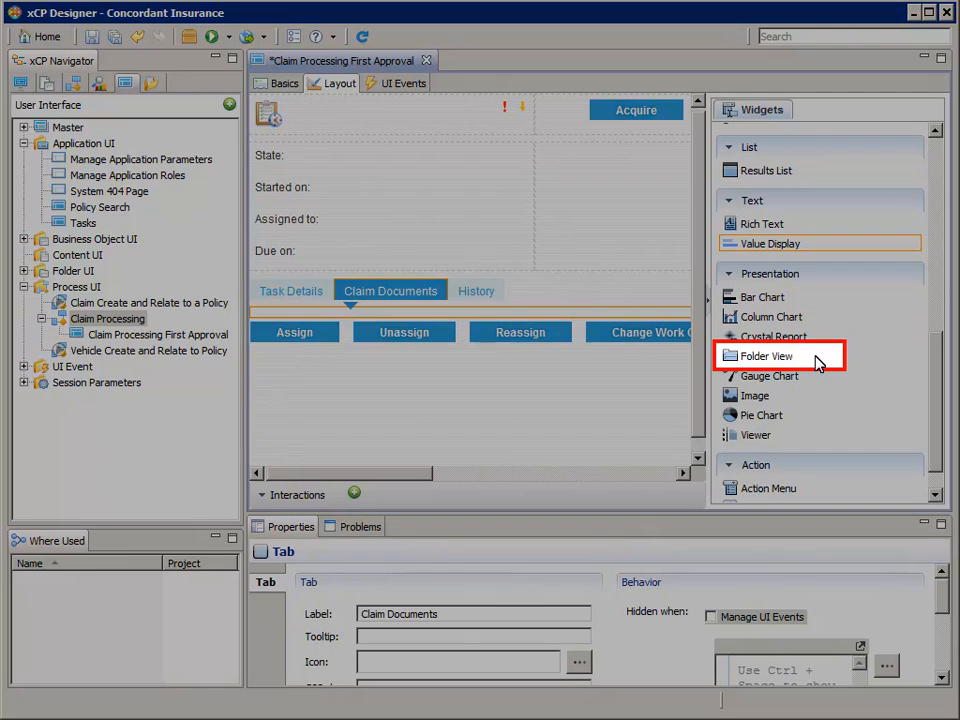
{"action": "left_click", "coordinate": [816, 363]}
{"action": "left_click_drag", "start_coordinate": [776, 360], "coordinate": [452, 333]}
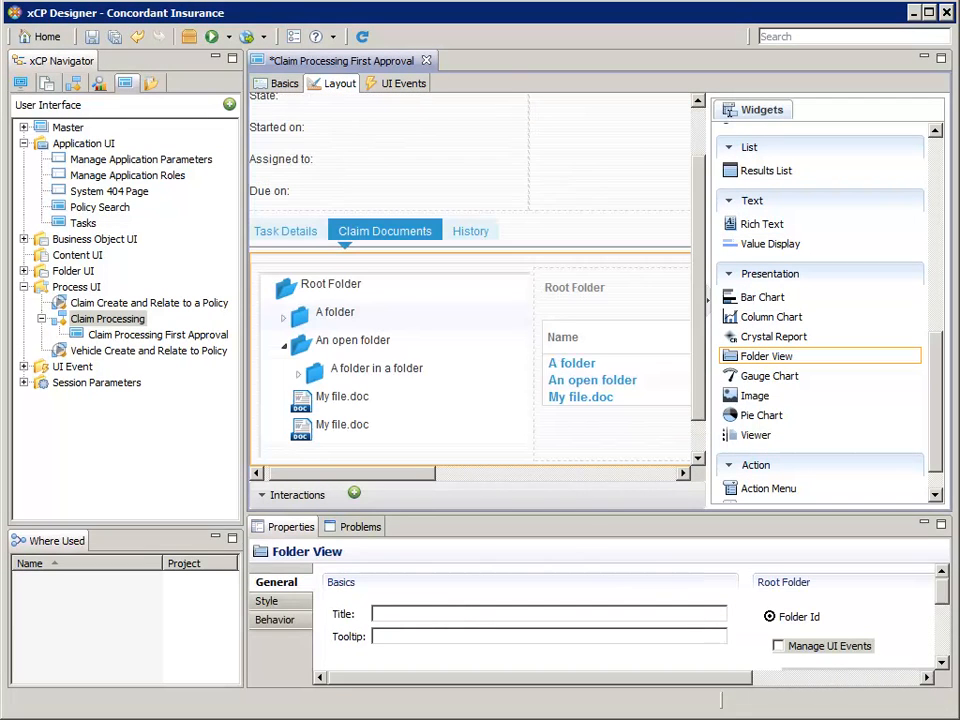
{"action": "left_click", "coordinate": [284, 580]}
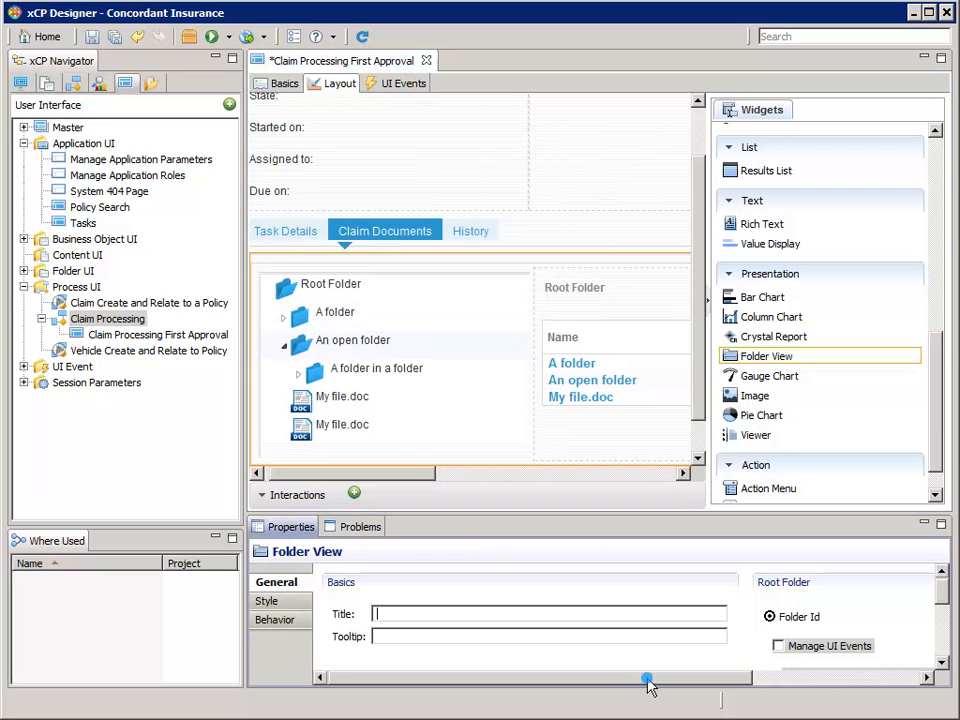
Define the folder view's root folder by Folder Id, mapped to the Object Id attribute of First Approval's pkg_claim package
{"action": "left_click_drag", "start_coordinate": [648, 686], "coordinate": [820, 690]}
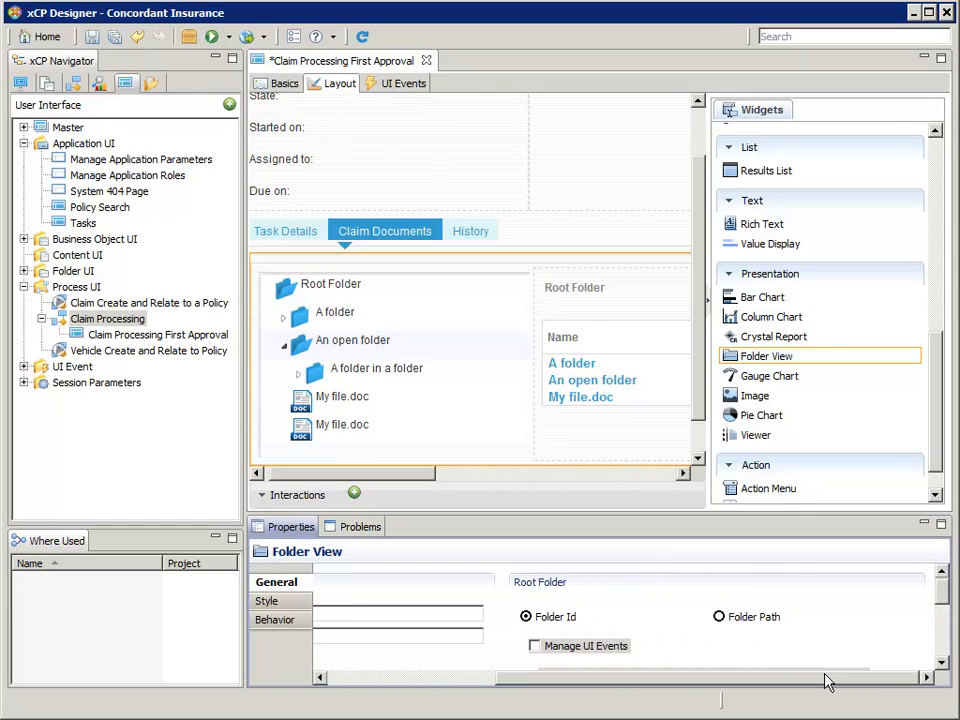
{"action": "left_click", "coordinate": [530, 620]}
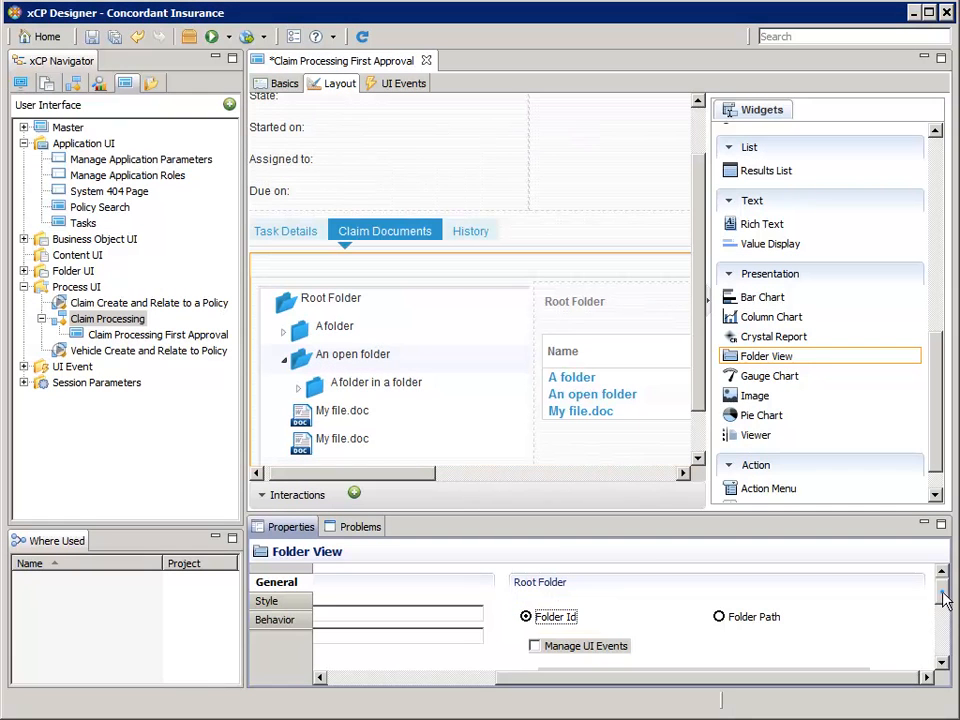
{"action": "left_click_drag", "start_coordinate": [942, 593], "coordinate": [945, 615]}
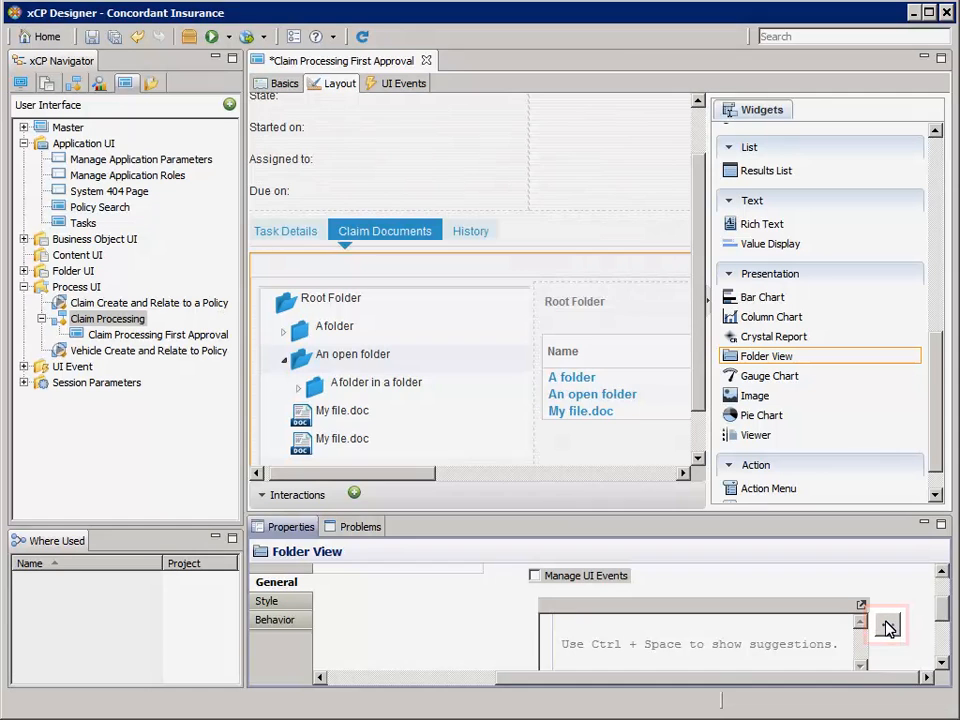
{"action": "left_click", "coordinate": [888, 627]}
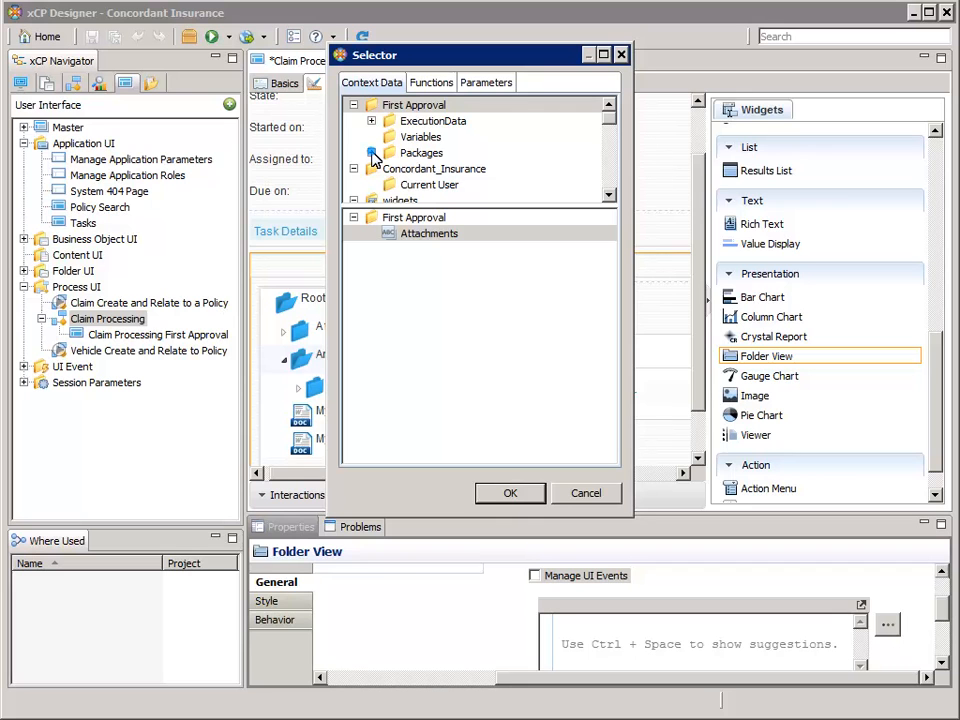
{"action": "left_click", "coordinate": [372, 154]}
{"action": "left_click", "coordinate": [465, 155]}
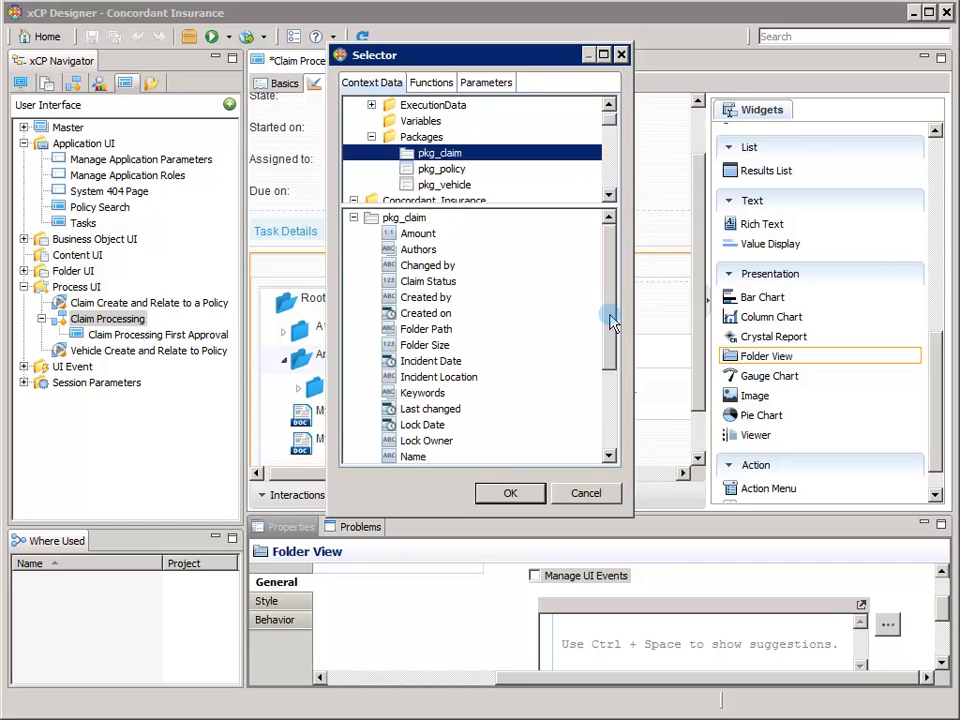
{"action": "left_click_drag", "start_coordinate": [612, 325], "coordinate": [609, 370]}
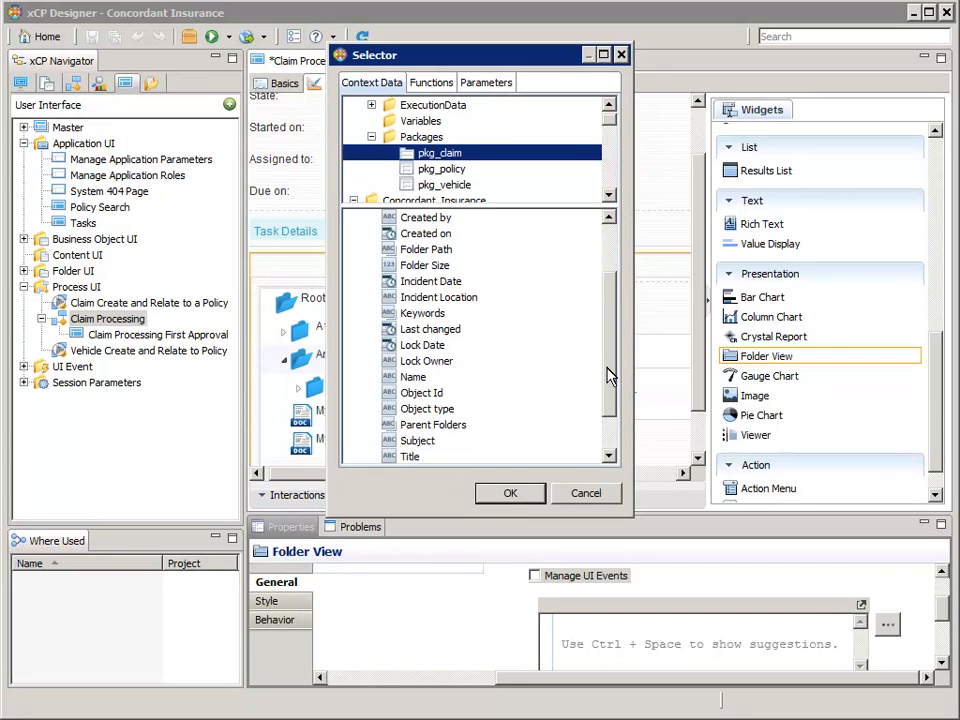
{"action": "left_click", "coordinate": [454, 392]}
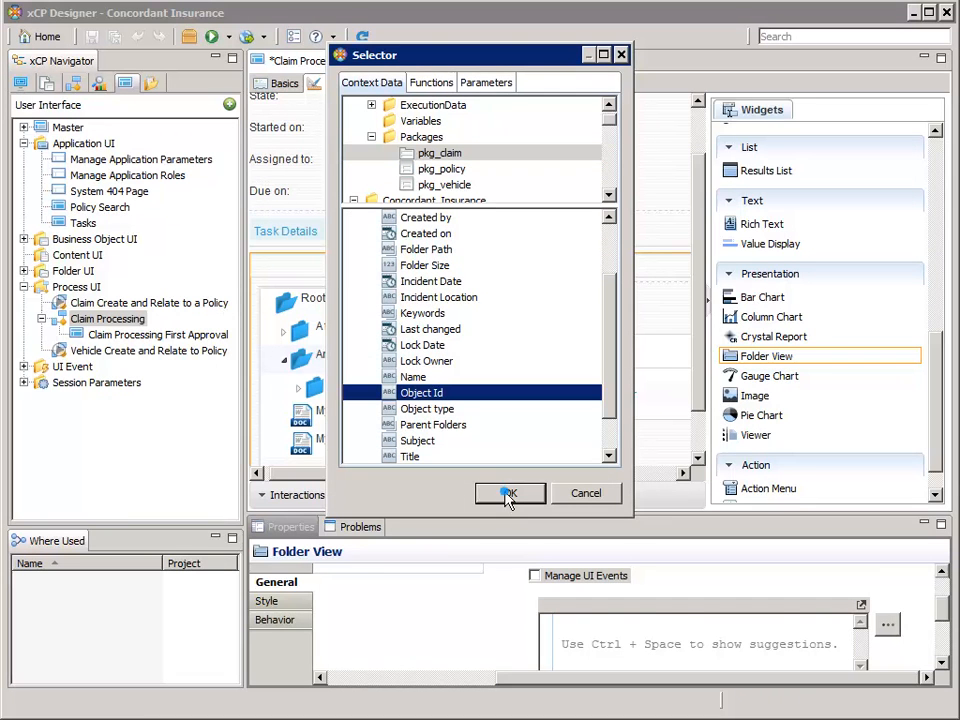
{"action": "left_click", "coordinate": [510, 497]}
{"action": "left_click_drag", "start_coordinate": [534, 681], "coordinate": [343, 677]}
{"action": "left_click", "coordinate": [377, 614]}
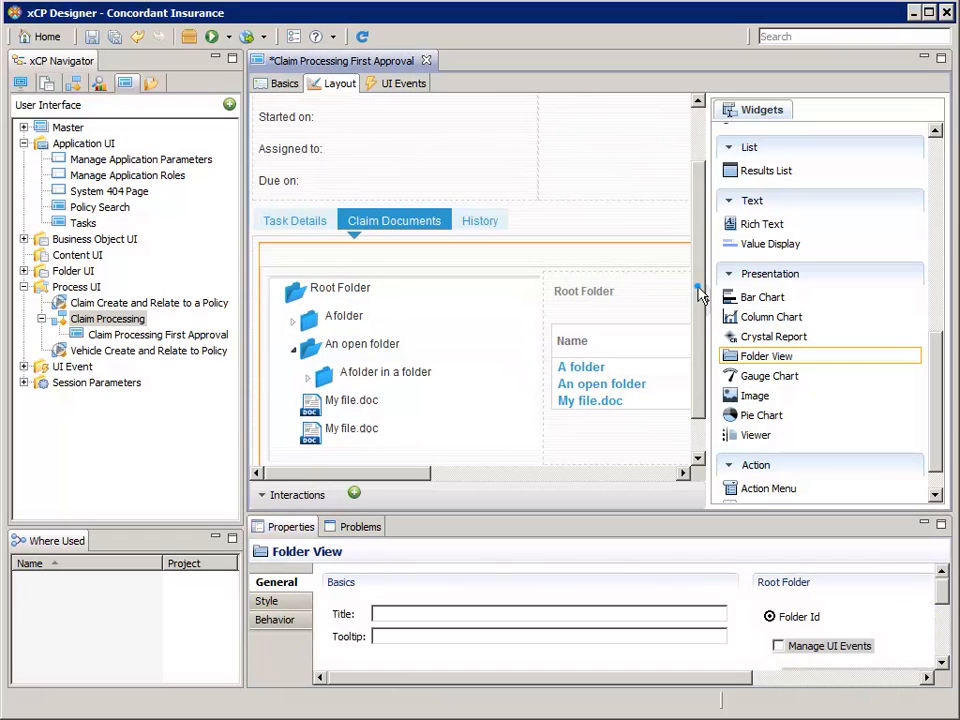
Set the orientation of the empty column beside the State, Started on, Assigned to and Due on displays to Vertical
{"action": "left_click_drag", "start_coordinate": [699, 293], "coordinate": [703, 218]}
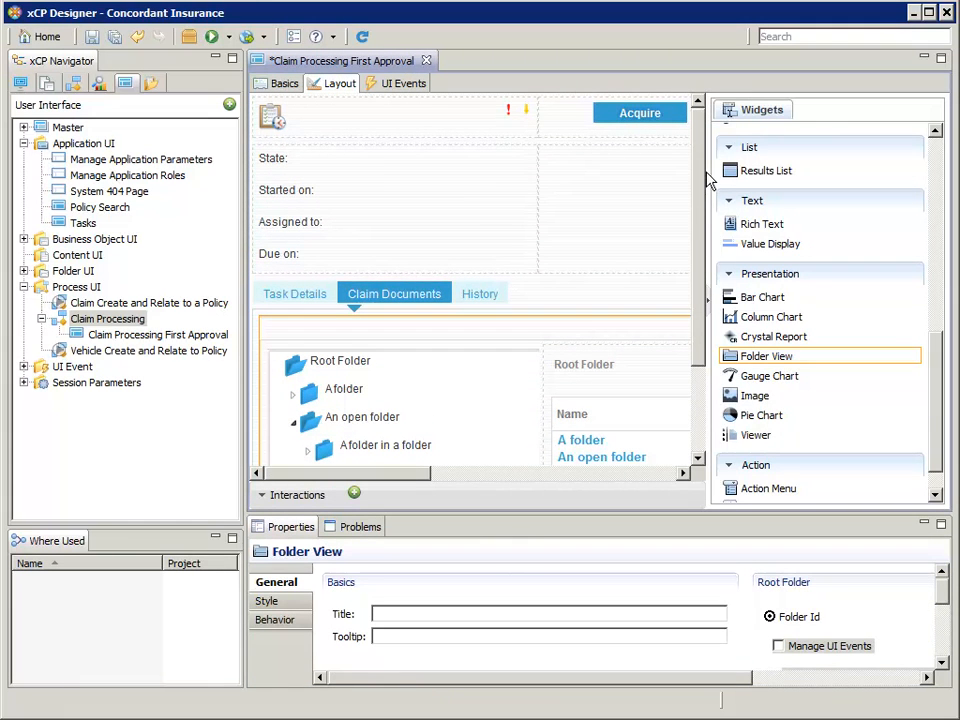
{"action": "left_click_drag", "start_coordinate": [418, 480], "coordinate": [463, 480]}
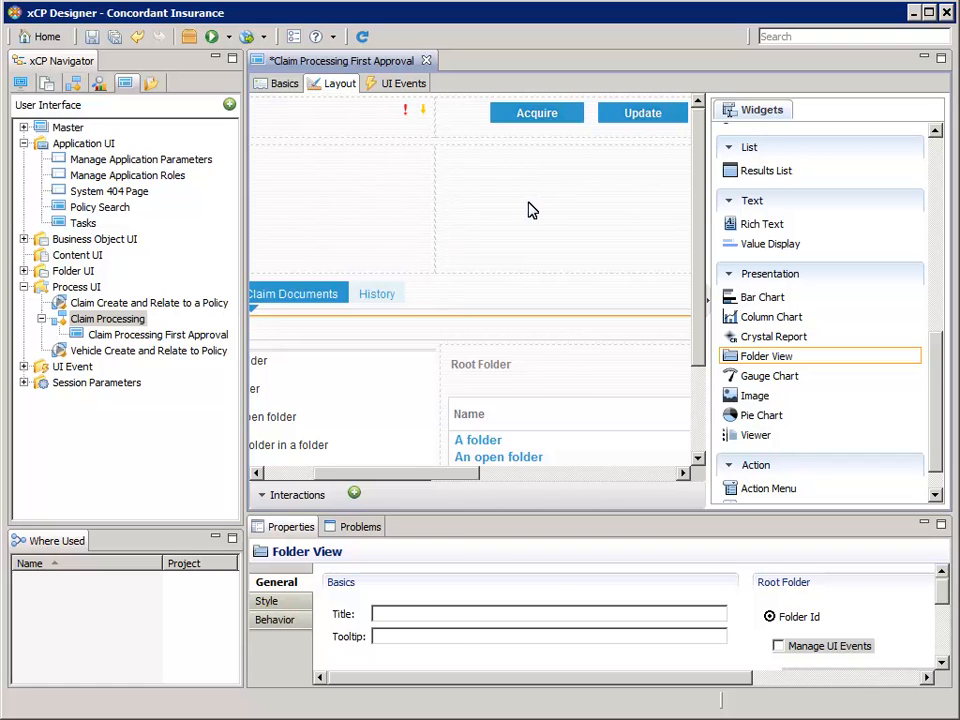
{"action": "left_click", "coordinate": [532, 210]}
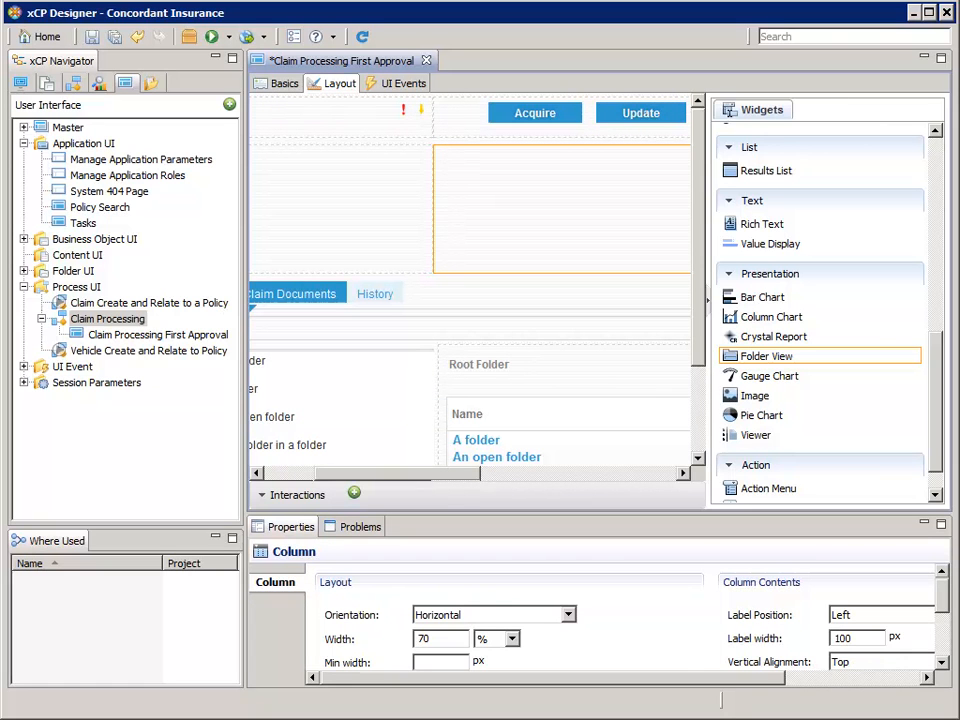
{"action": "left_click_drag", "start_coordinate": [397, 474], "coordinate": [347, 474]}
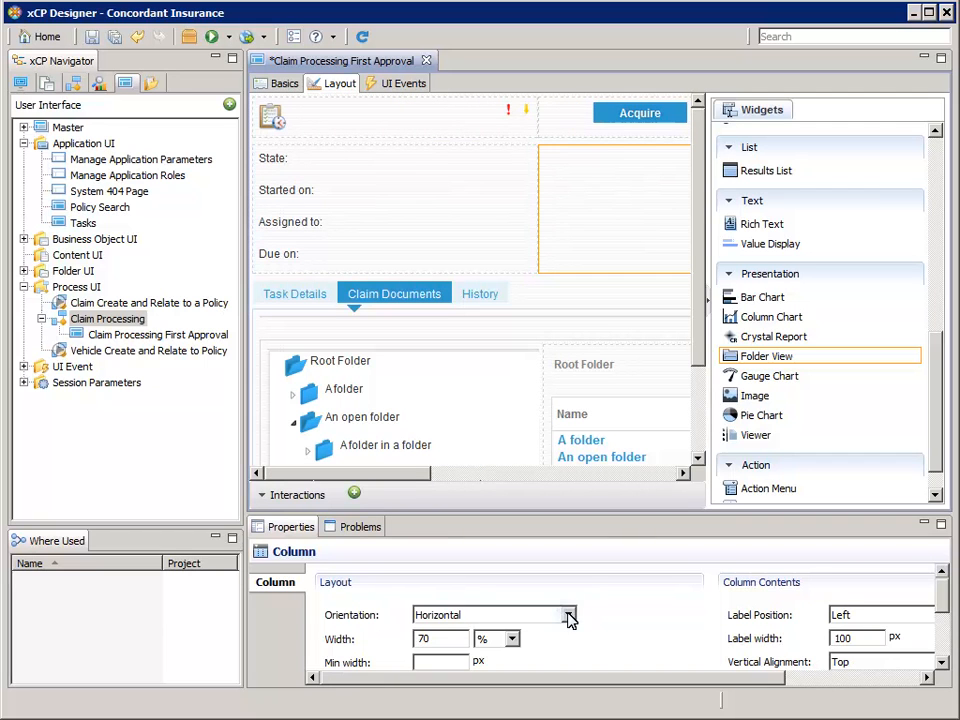
{"action": "left_click", "coordinate": [568, 617]}
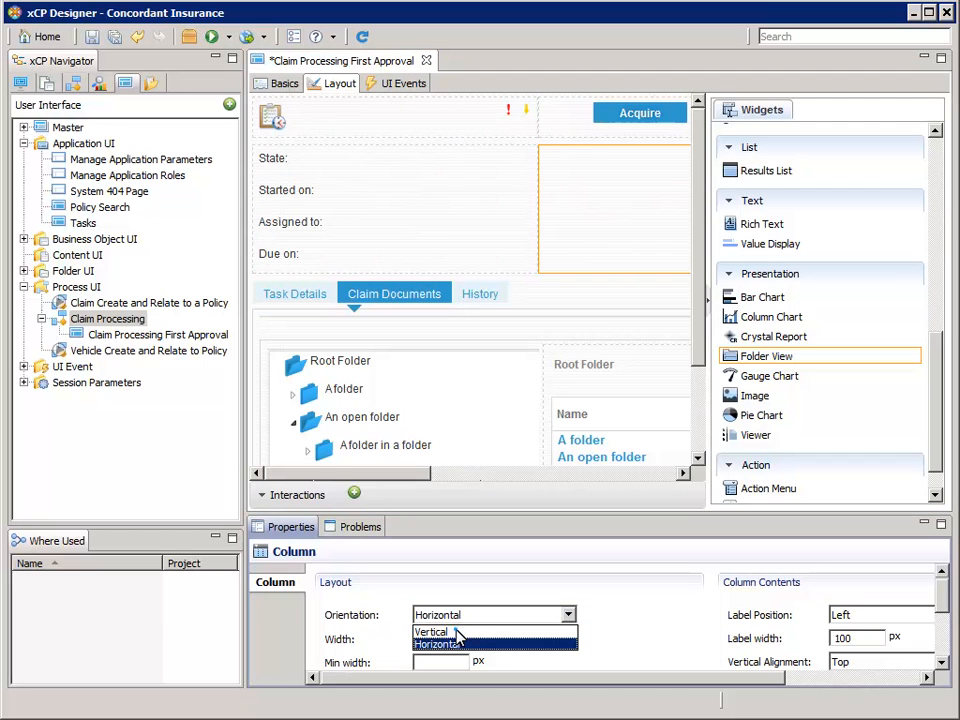
{"action": "left_click", "coordinate": [458, 633]}
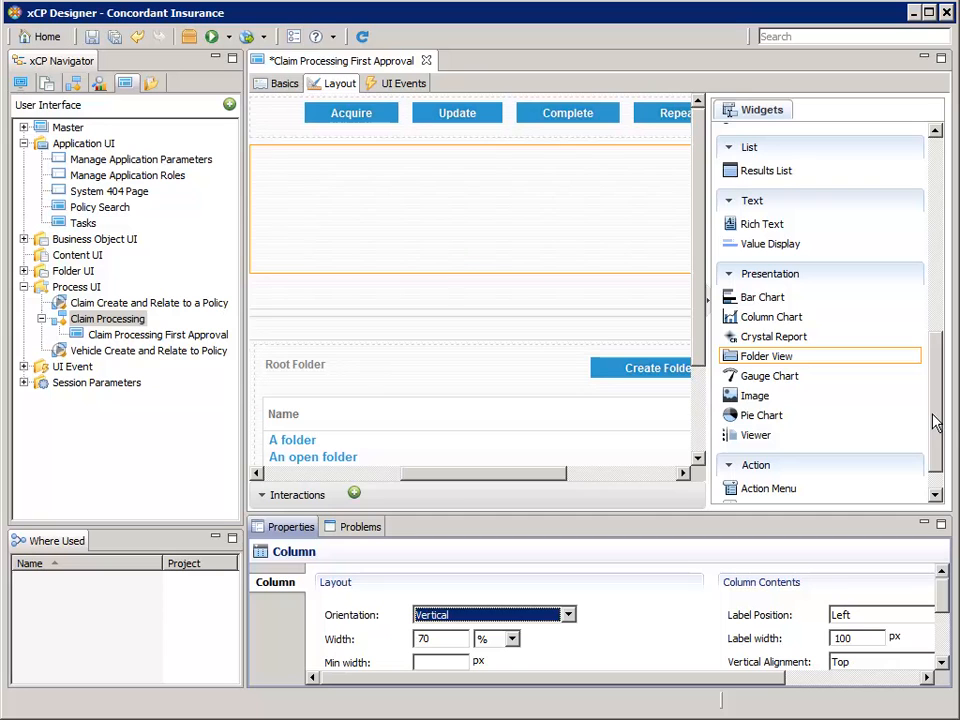
Add a Drop-down List widget to the empty vertical column in the First Approval page header
{"action": "left_click_drag", "start_coordinate": [932, 414], "coordinate": [935, 342]}
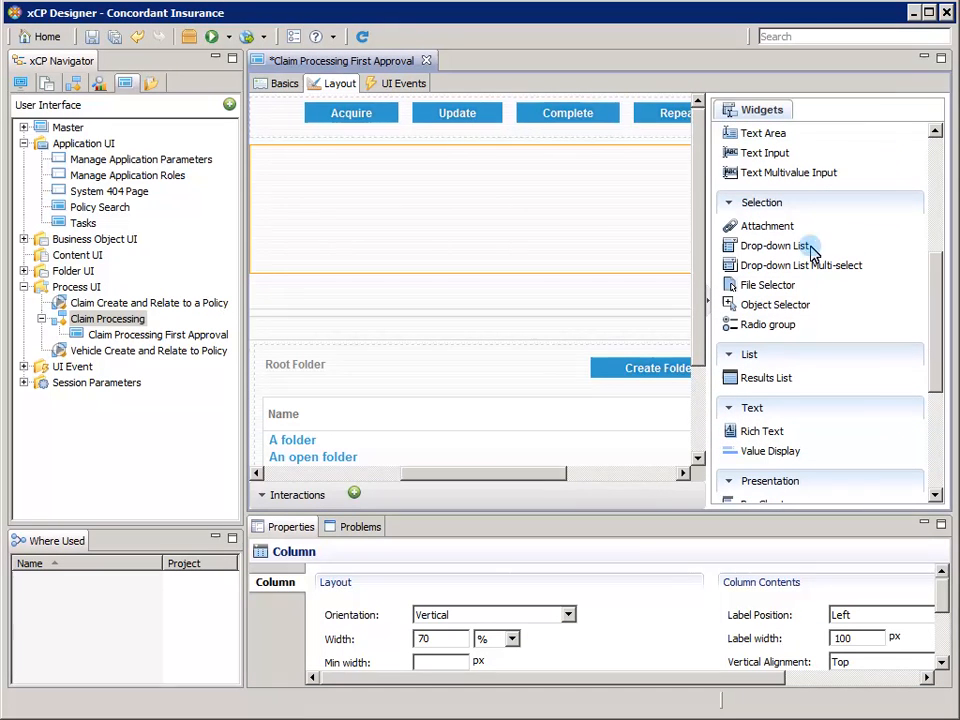
{"action": "left_click_drag", "start_coordinate": [804, 247], "coordinate": [624, 248]}
{"action": "left_click_drag", "start_coordinate": [762, 253], "coordinate": [520, 227]}
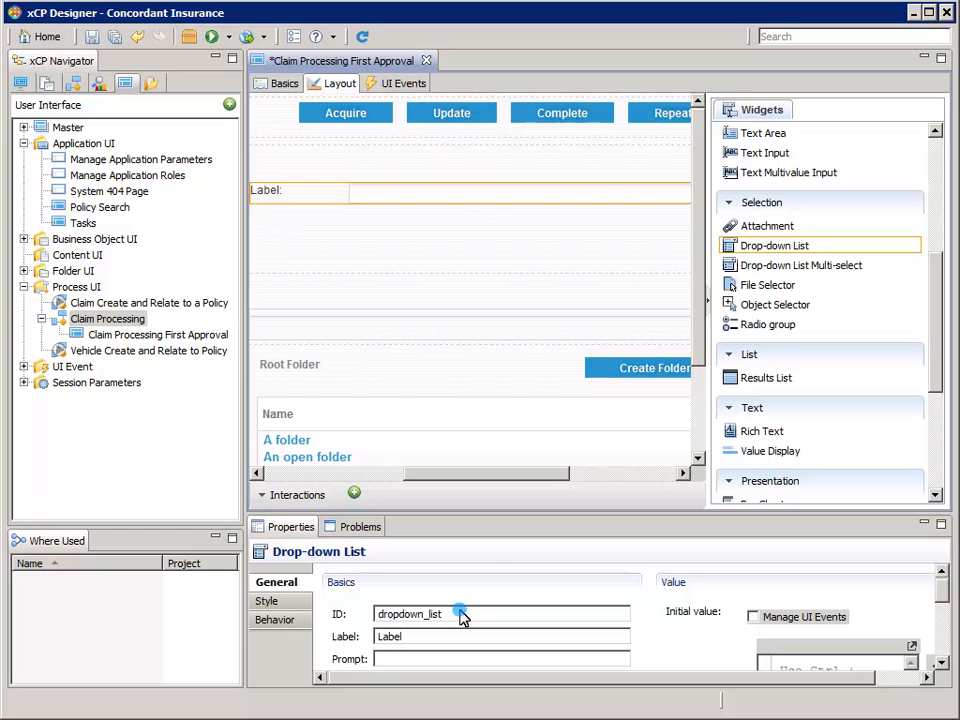
Set the new drop-down list's ID to response and its label to Response
{"action": "left_click_drag", "start_coordinate": [460, 610], "coordinate": [376, 612]}
{"action": "double_click", "coordinate": [376, 613]}
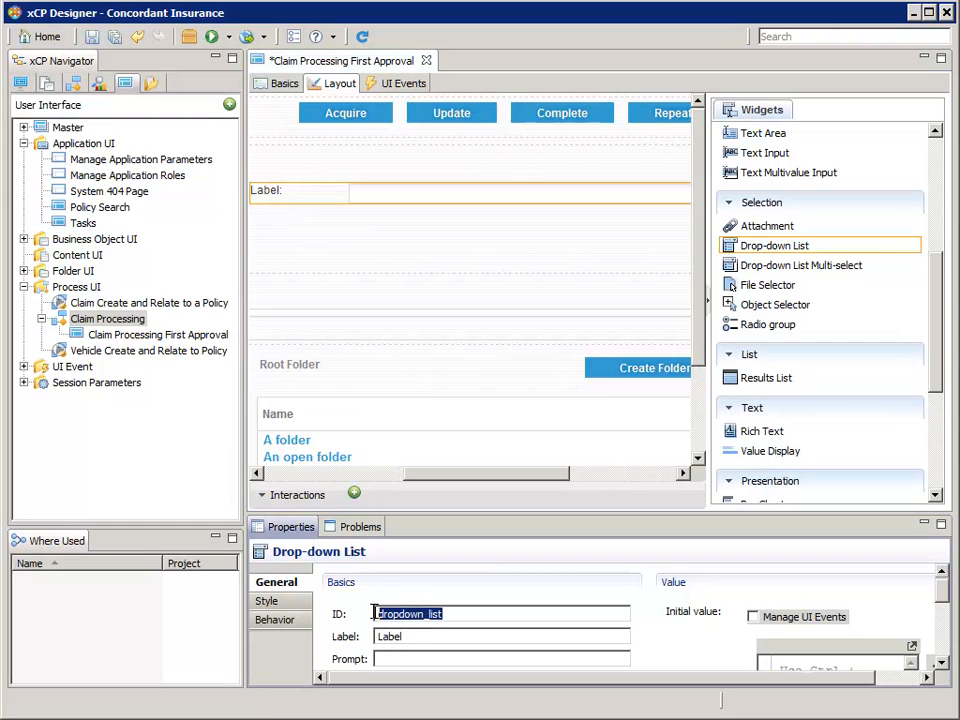
{"action": "type", "text": "response"}
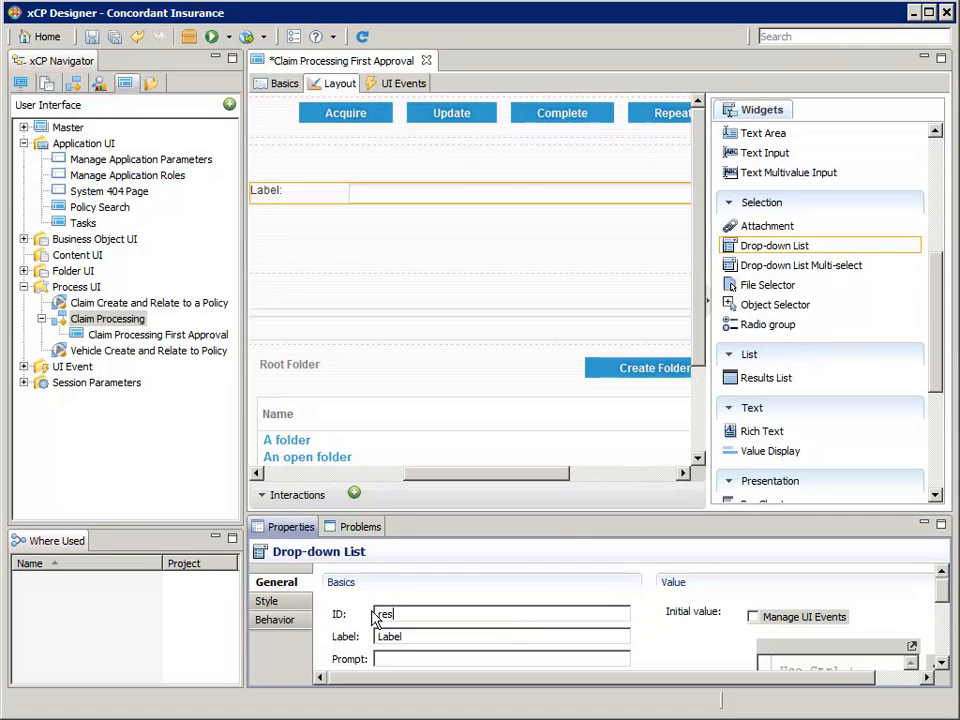
{"action": "key", "text": "Tab"}
{"action": "type", "text": "Response"}
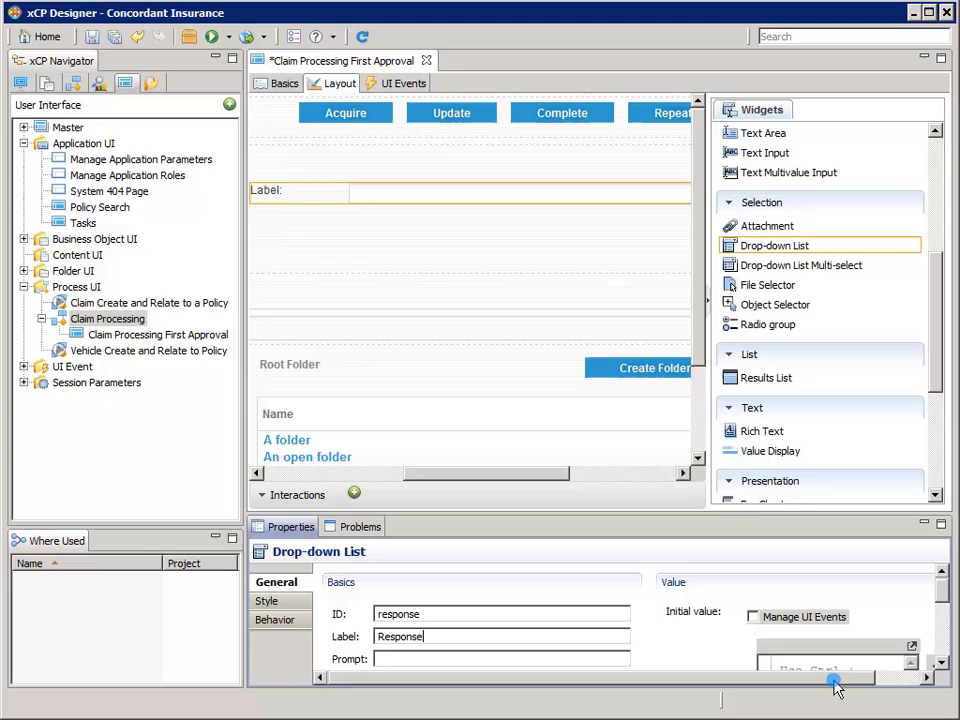
Set the Response drop-down list's data type to Integer
{"action": "left_click_drag", "start_coordinate": [837, 686], "coordinate": [904, 688]}
{"action": "left_click_drag", "start_coordinate": [943, 597], "coordinate": [943, 625]}
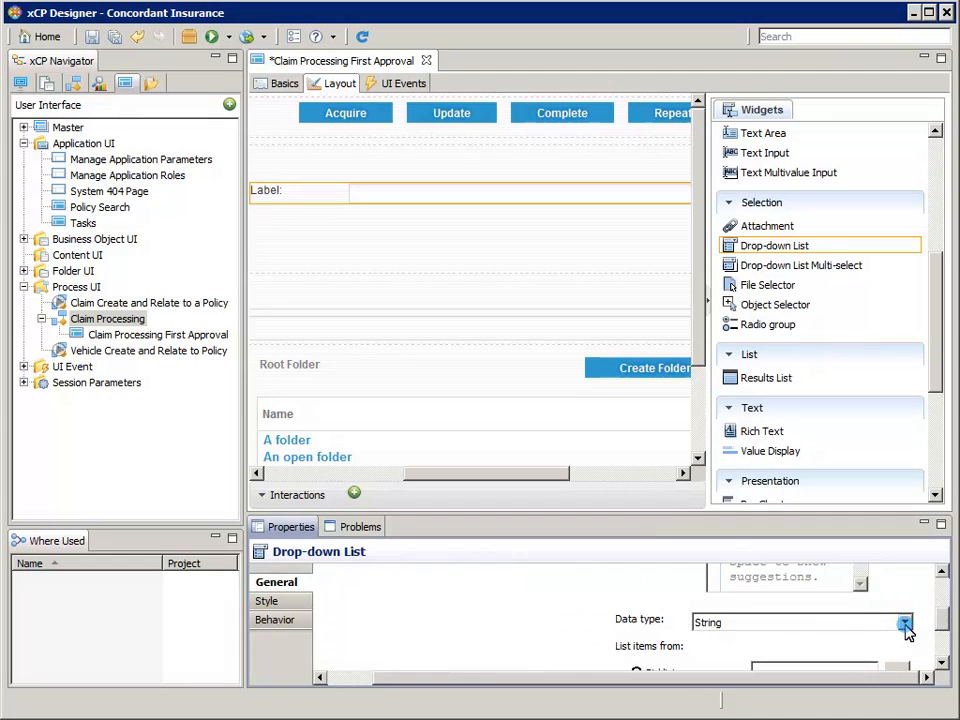
{"action": "left_click", "coordinate": [904, 622]}
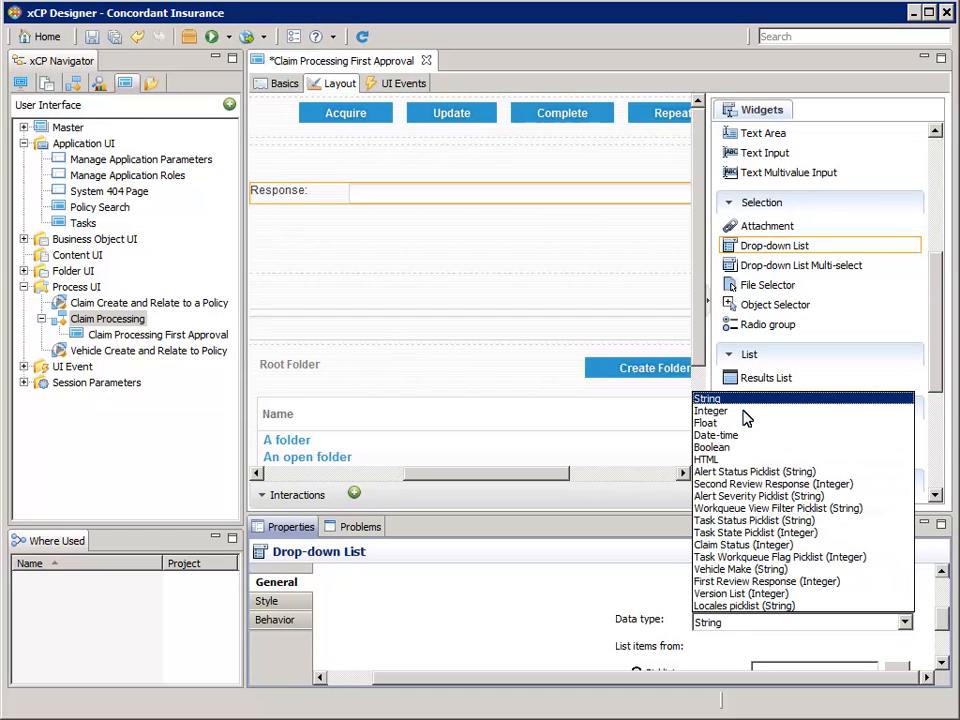
{"action": "left_click", "coordinate": [746, 419]}
Source the Response drop-down list's items from the First Review Response picklist
{"action": "left_click_drag", "start_coordinate": [945, 630], "coordinate": [945, 650]}
{"action": "left_click", "coordinate": [636, 600]}
{"action": "left_click", "coordinate": [897, 601]}
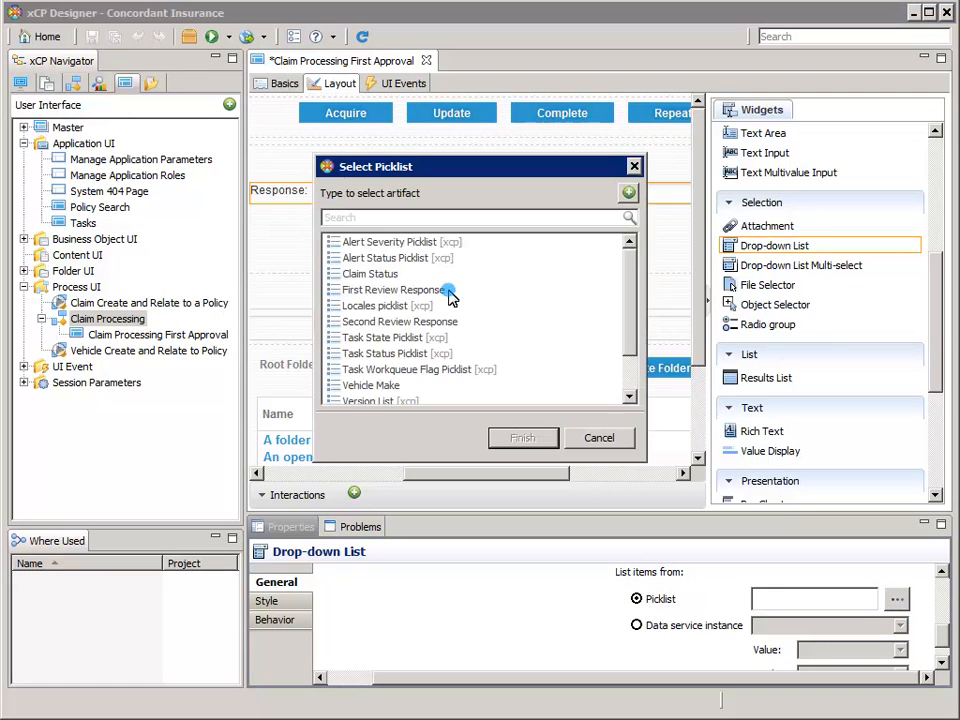
{"action": "left_click", "coordinate": [447, 290]}
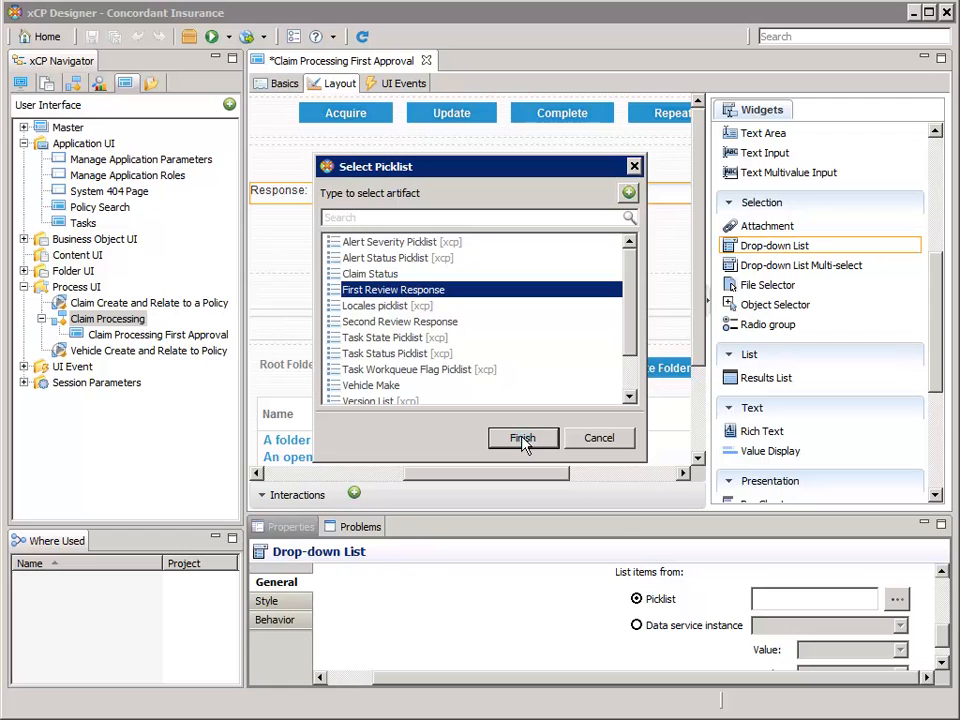
{"action": "left_click", "coordinate": [520, 440]}
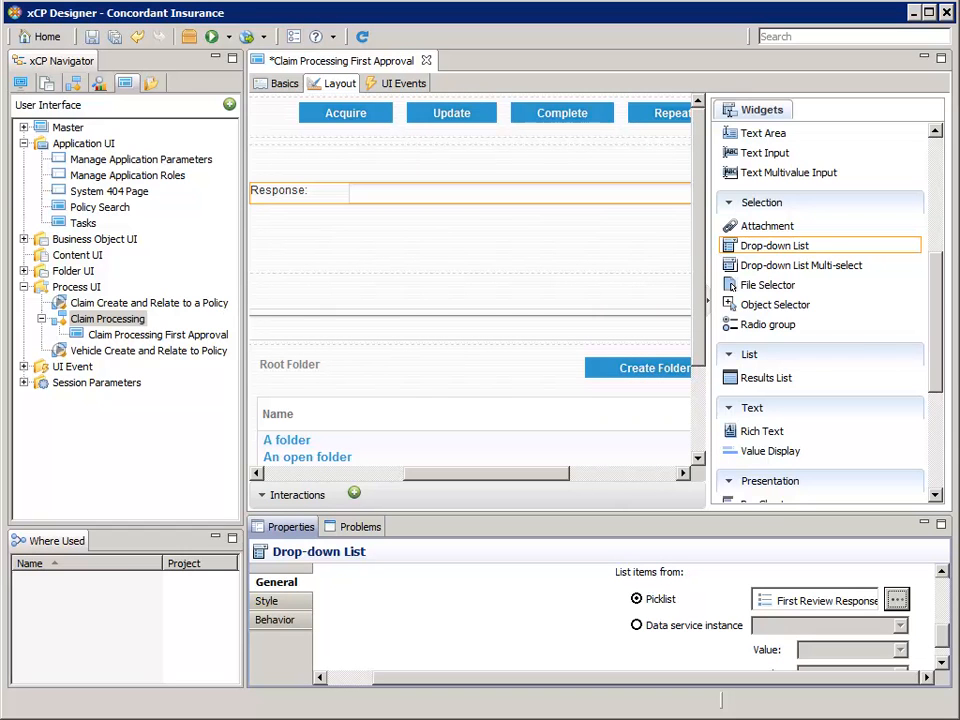
Insert First Approval's Current Task Task State attribute into the Response drop-down list's last behavior expression
{"action": "left_click", "coordinate": [281, 620]}
{"action": "mouse_move", "coordinate": [938, 657]}
{"action": "left_mouse_down"}
{"action": "mouse_move", "coordinate": [938, 638]}
{"action": "mouse_move", "coordinate": [938, 656]}
{"action": "left_mouse_up"}
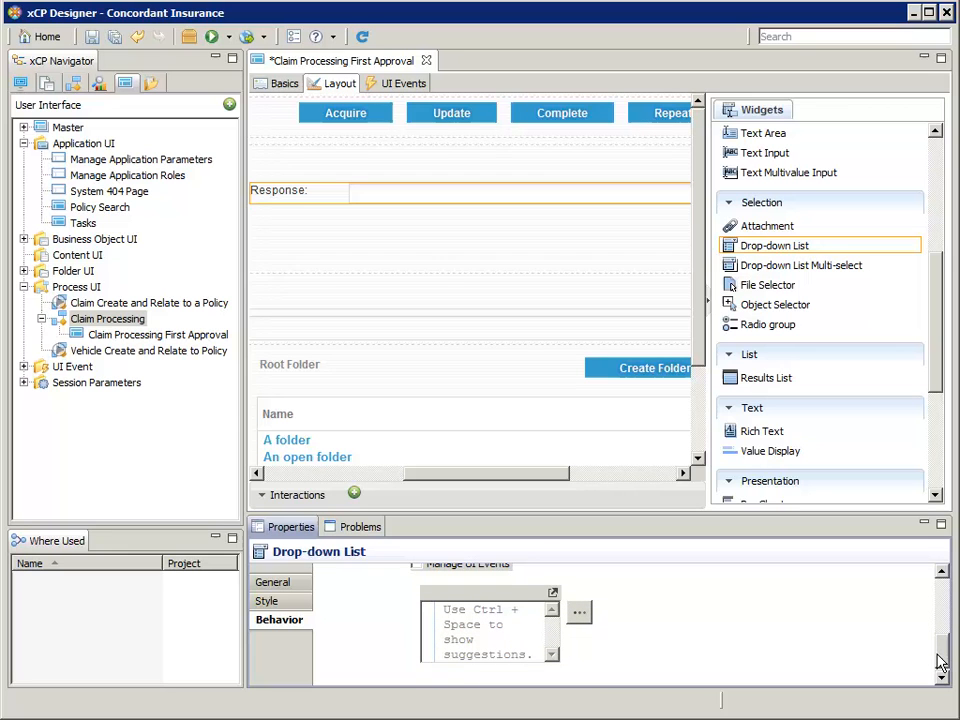
{"action": "left_click", "coordinate": [579, 611]}
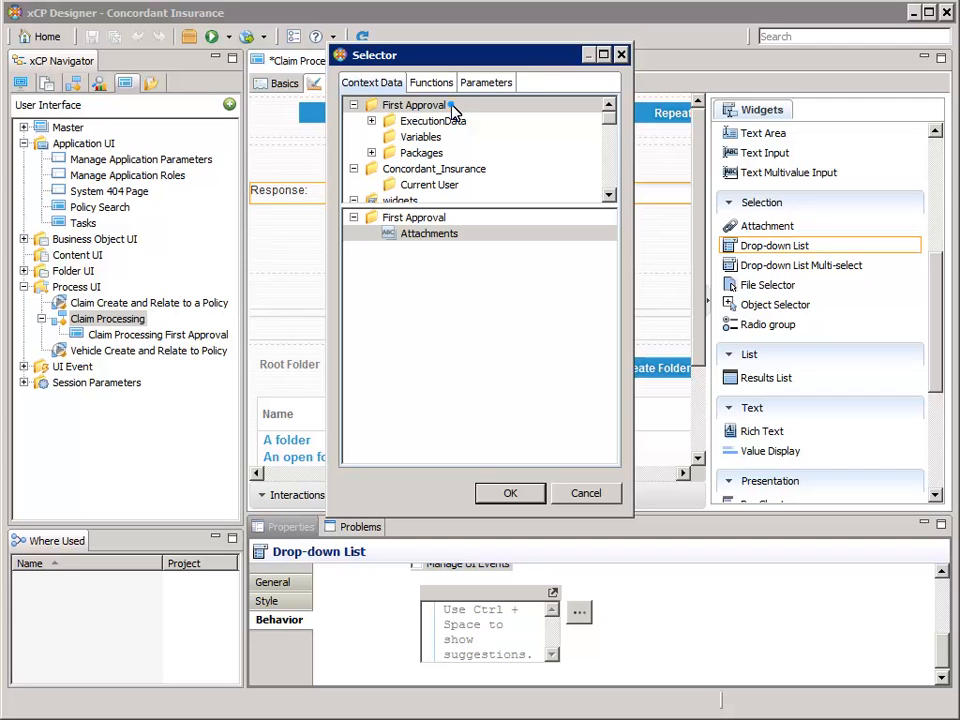
{"action": "left_click", "coordinate": [452, 105]}
{"action": "left_click", "coordinate": [371, 121]}
{"action": "left_click", "coordinate": [430, 121]}
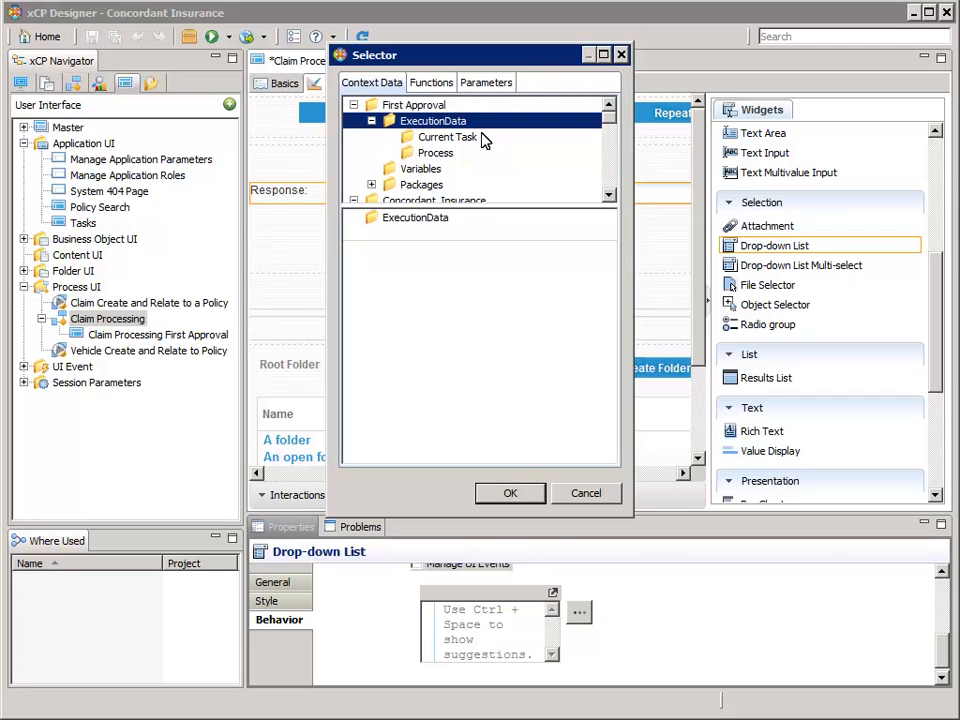
{"action": "left_click", "coordinate": [480, 138]}
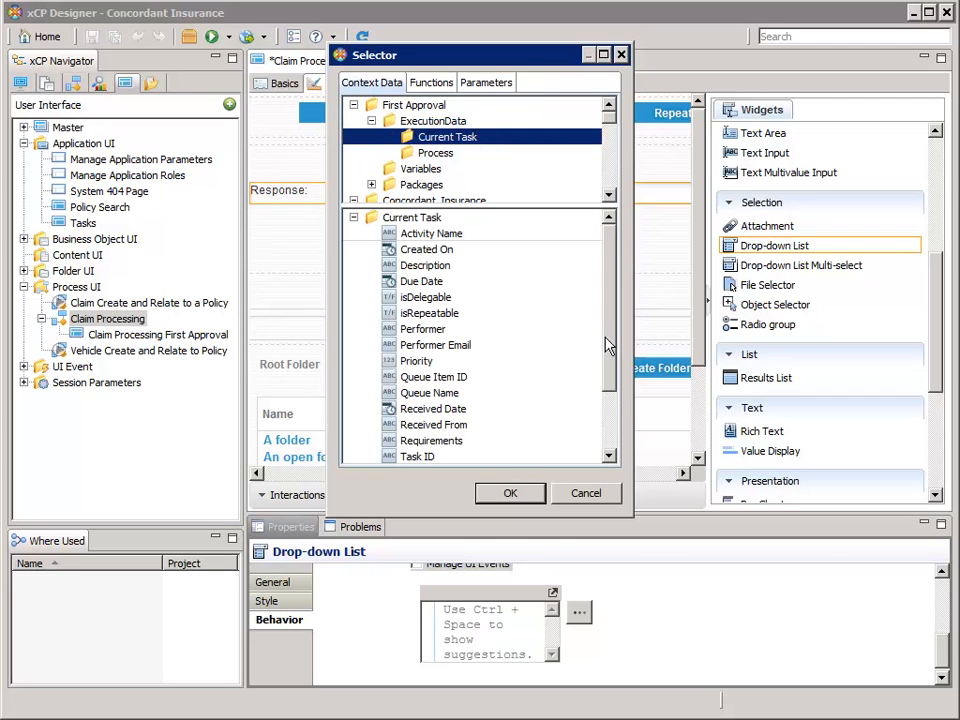
{"action": "left_click_drag", "start_coordinate": [606, 339], "coordinate": [604, 418]}
{"action": "left_click", "coordinate": [456, 424]}
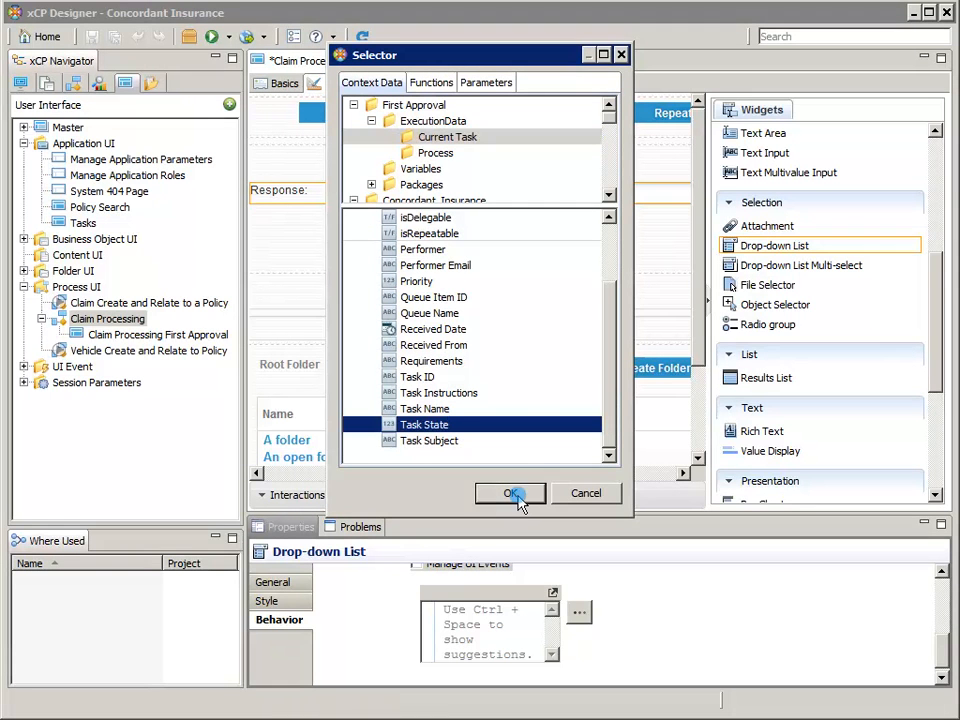
{"action": "left_click", "coordinate": [512, 494]}
Complete the task state expression with == 0 and return to the Response list's general properties
{"action": "left_click", "coordinate": [551, 655]}
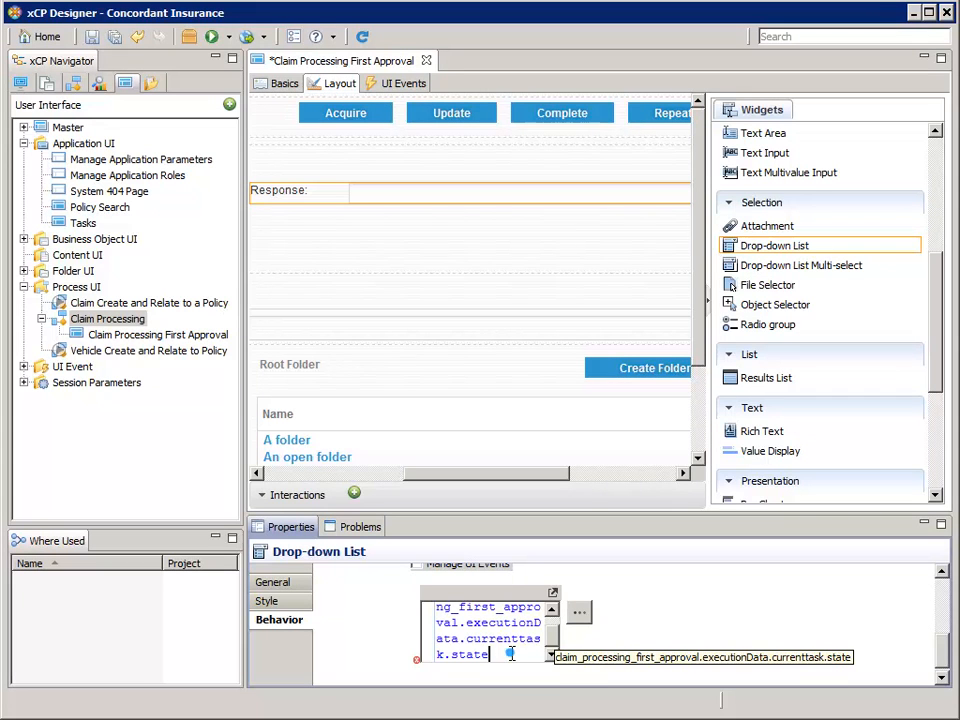
{"action": "type", "text": "== 0"}
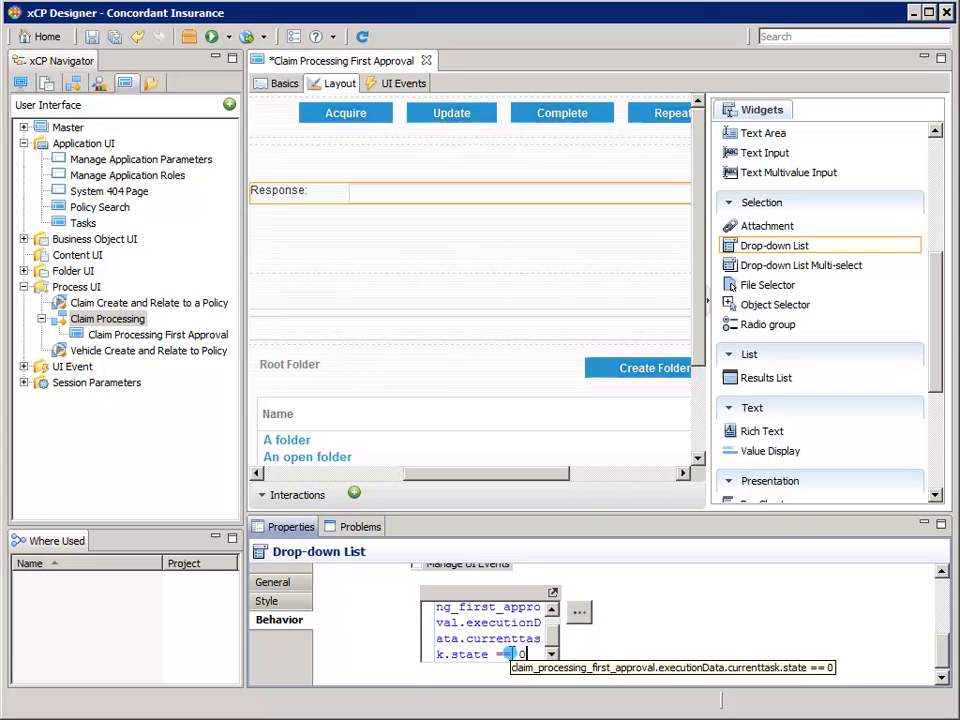
{"action": "left_click", "coordinate": [370, 627]}
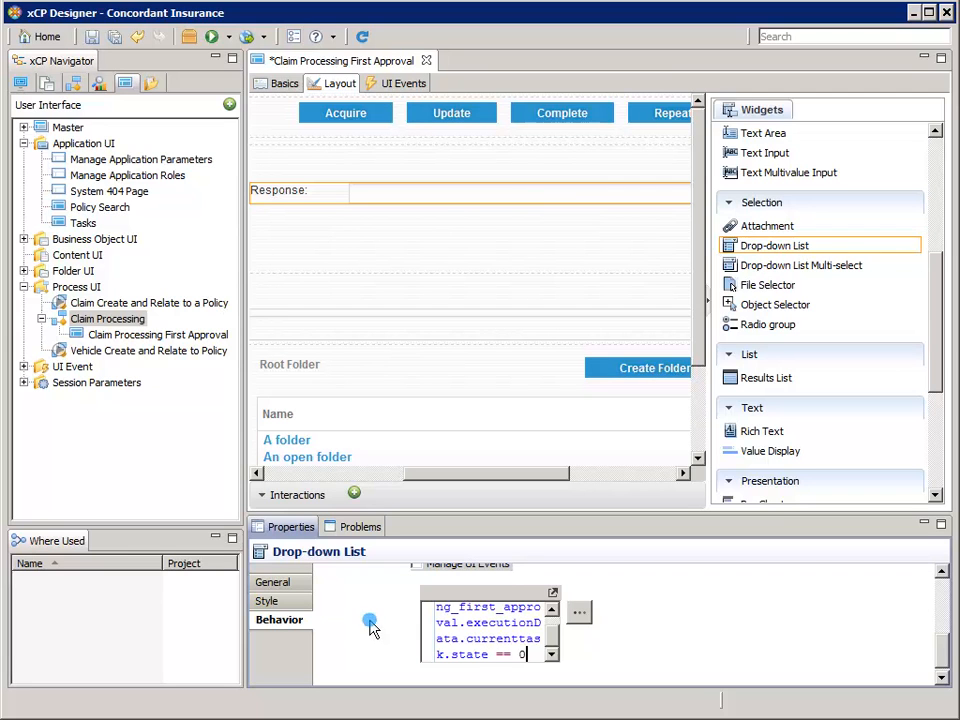
{"action": "left_click", "coordinate": [289, 584]}
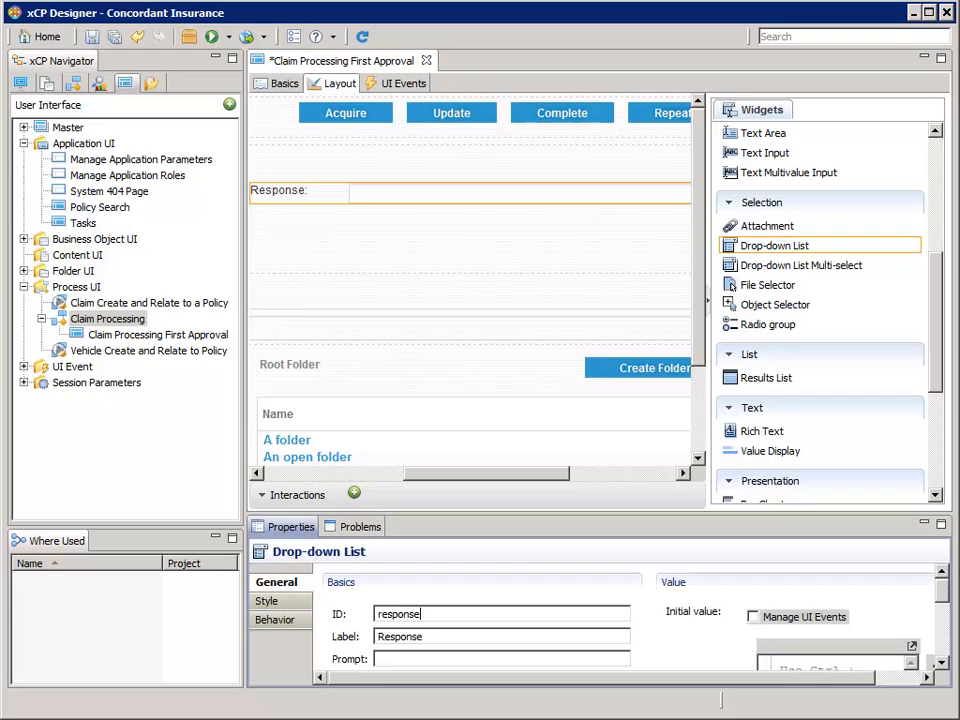
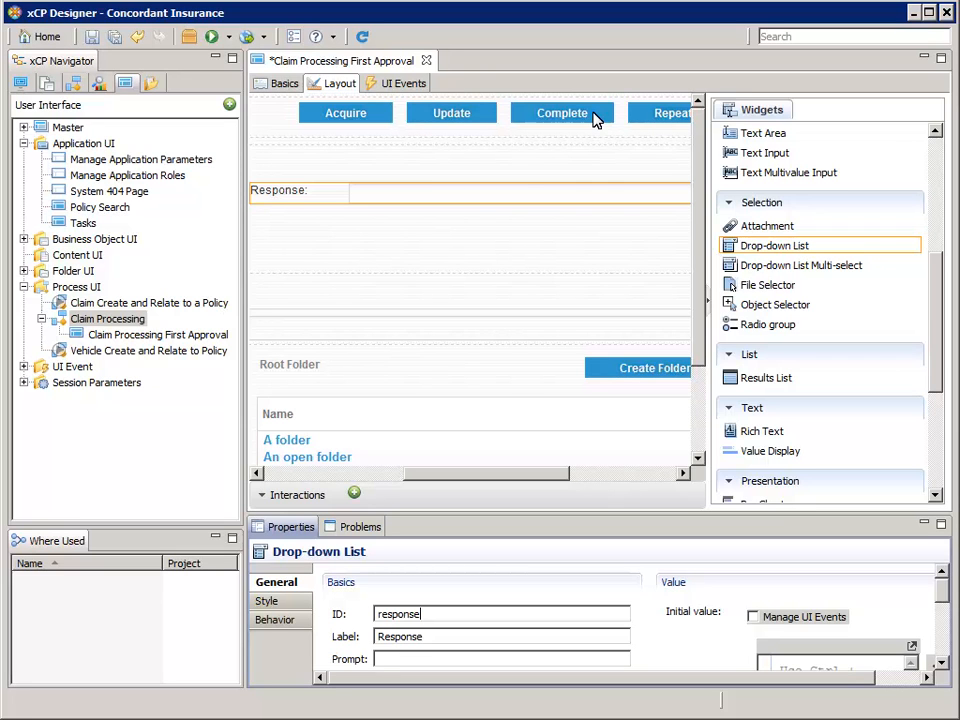
Set the Complete button to go to a specific page when done
{"action": "left_click", "coordinate": [595, 120]}
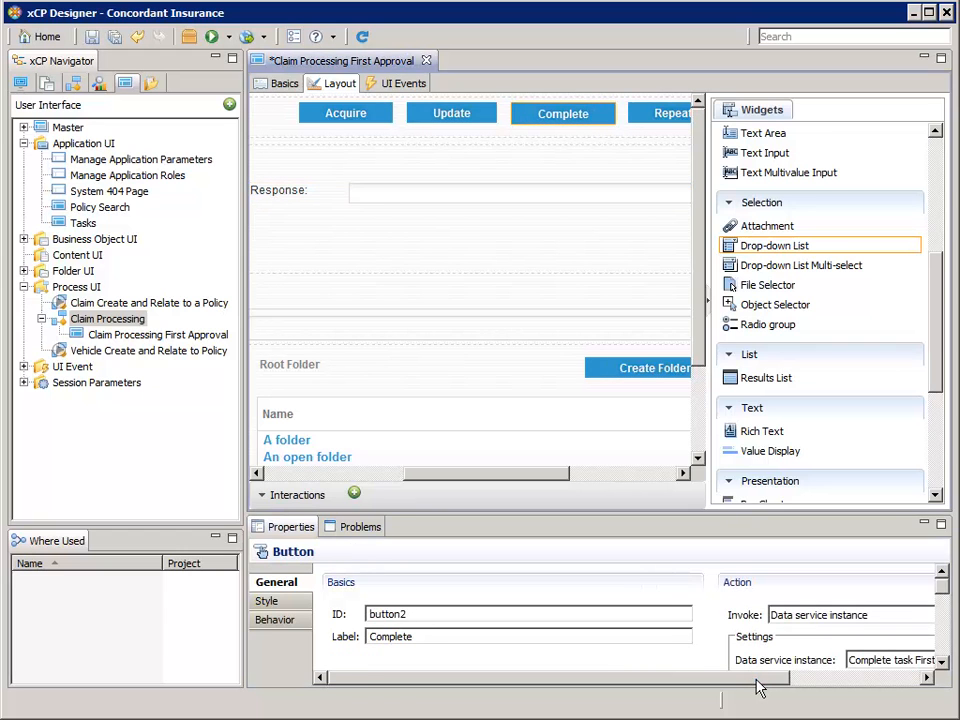
{"action": "left_click_drag", "start_coordinate": [795, 681], "coordinate": [930, 683]}
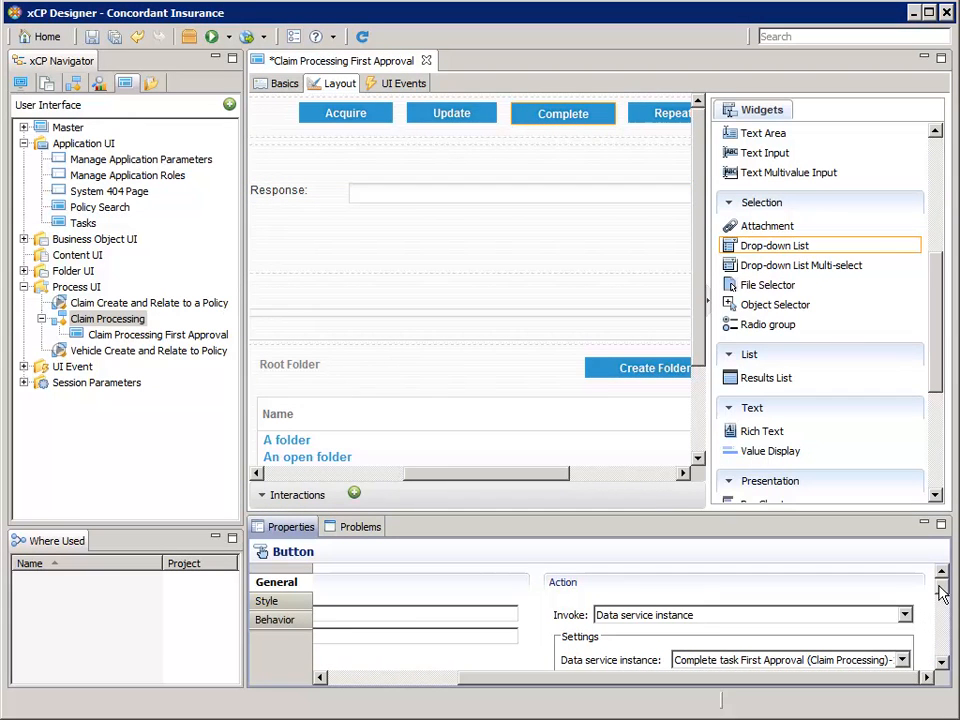
{"action": "left_click_drag", "start_coordinate": [938, 585], "coordinate": [942, 605]}
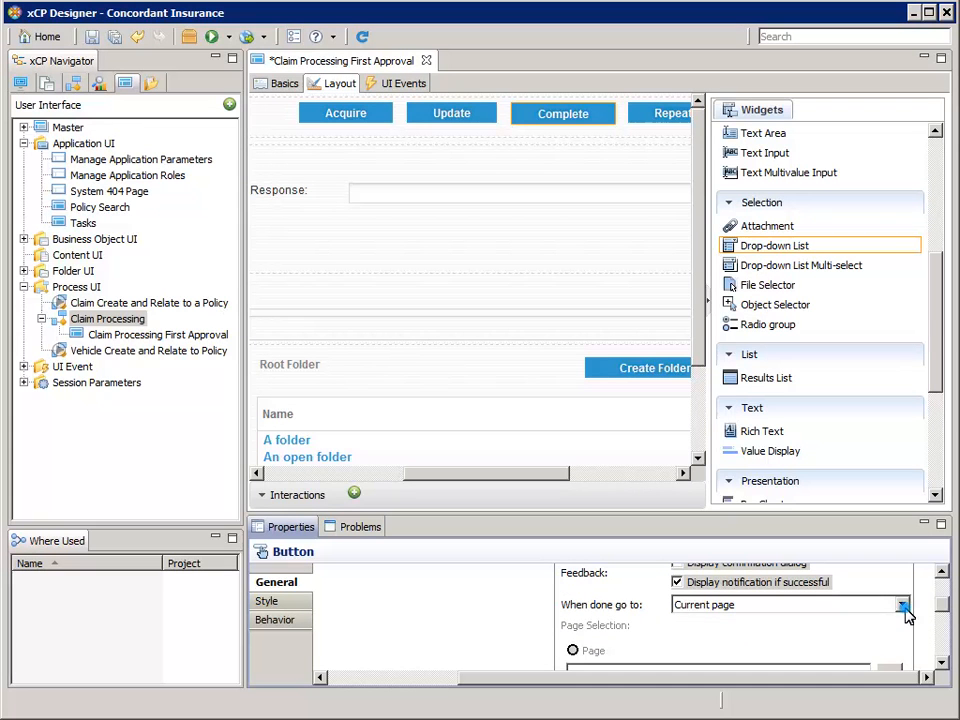
{"action": "left_click", "coordinate": [903, 605]}
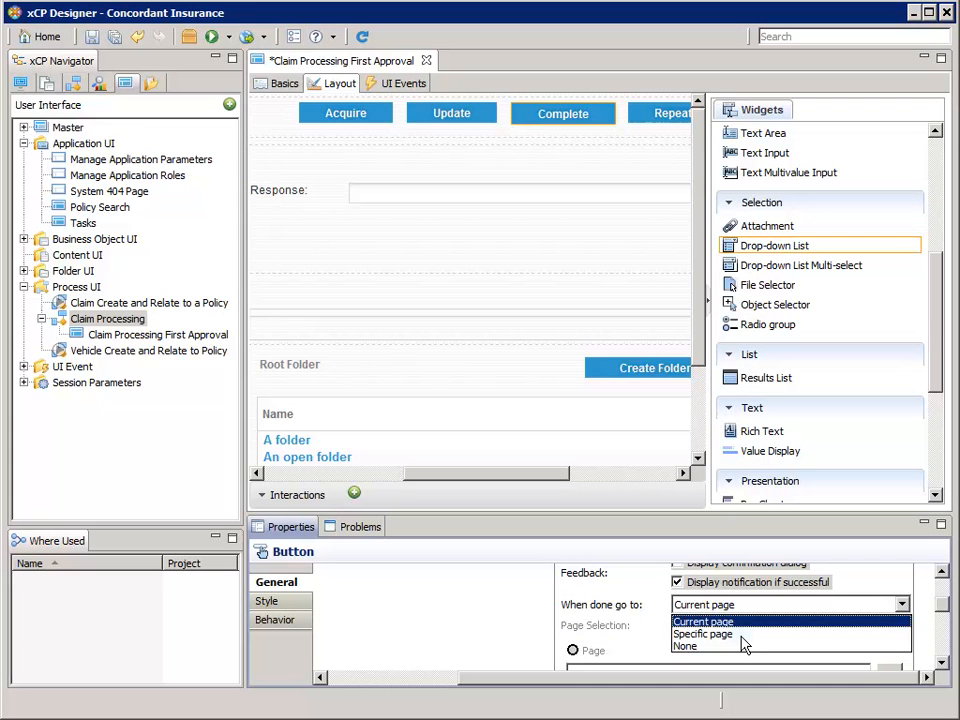
{"action": "left_click", "coordinate": [740, 634]}
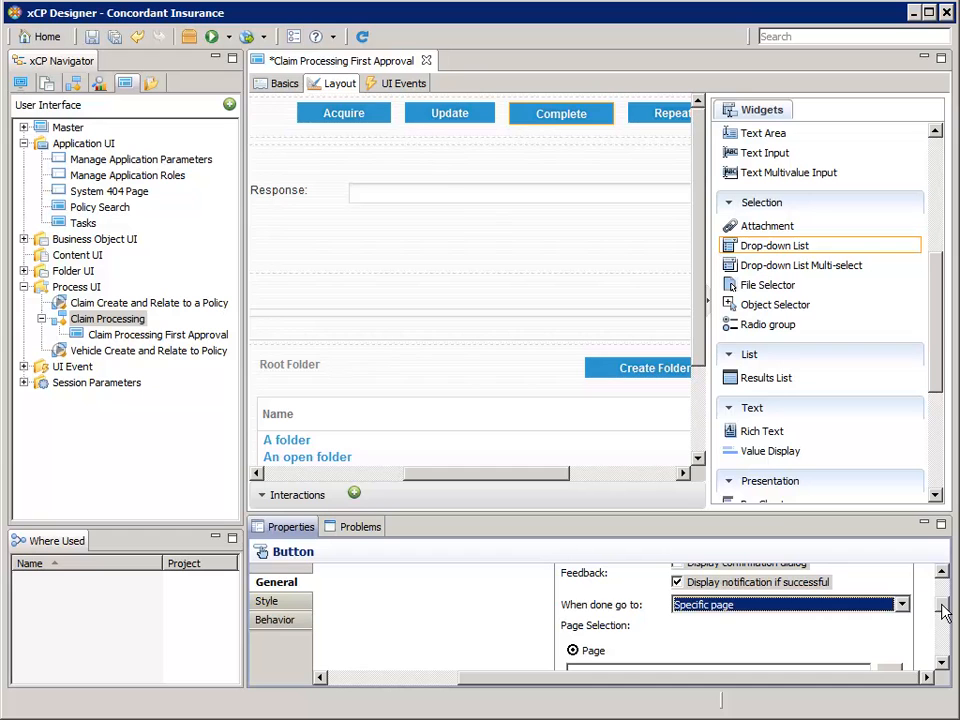
Choose Tasks as the destination page for the Complete button
{"action": "left_click_drag", "start_coordinate": [944, 612], "coordinate": [944, 620]}
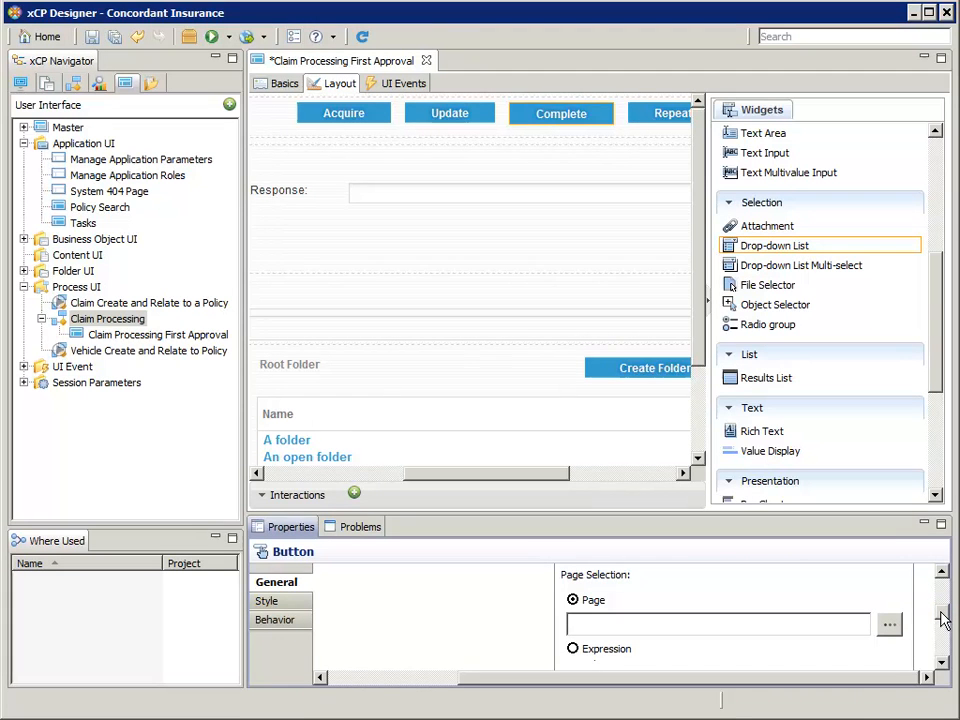
{"action": "left_click", "coordinate": [889, 624]}
{"action": "left_click_drag", "start_coordinate": [632, 346], "coordinate": [630, 360]}
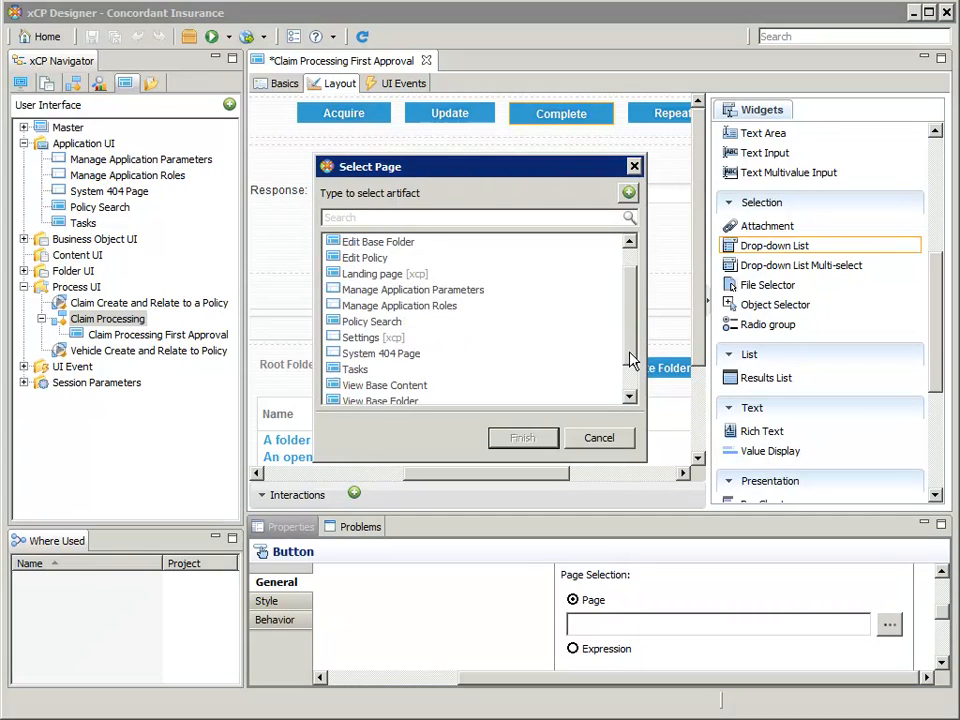
{"action": "left_click", "coordinate": [390, 369]}
{"action": "left_click", "coordinate": [521, 440]}
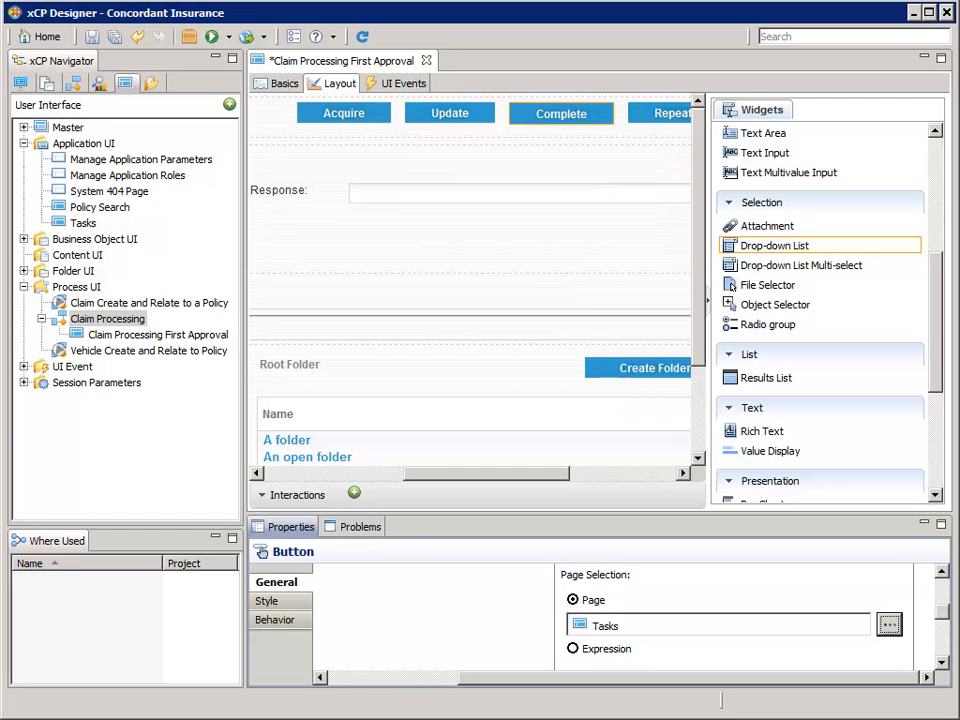
Map the v_response variable input of the Complete task First Approval interaction to the response widget's Value
{"action": "left_click_drag", "start_coordinate": [519, 480], "coordinate": [313, 484]}
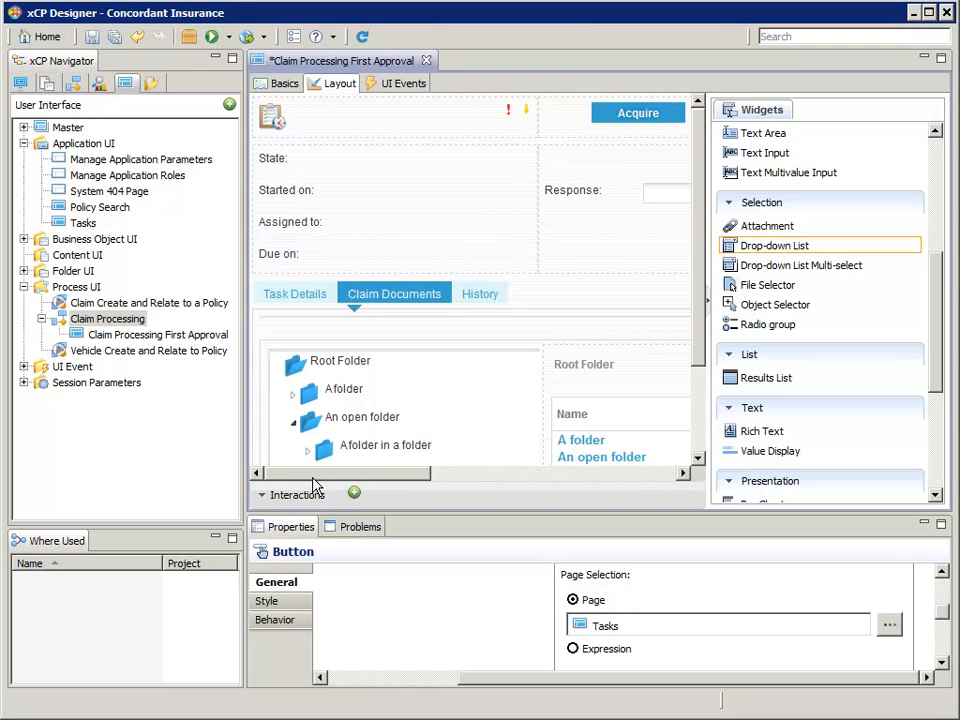
{"action": "left_click", "coordinate": [262, 495]}
{"action": "left_click", "coordinate": [467, 472]}
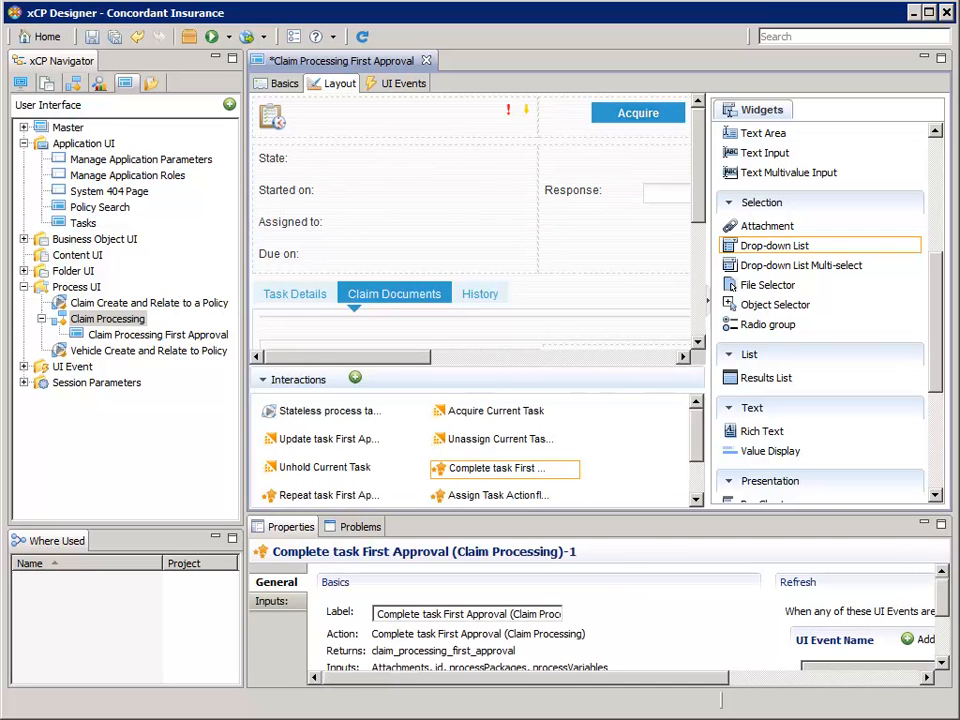
{"action": "left_click", "coordinate": [270, 602]}
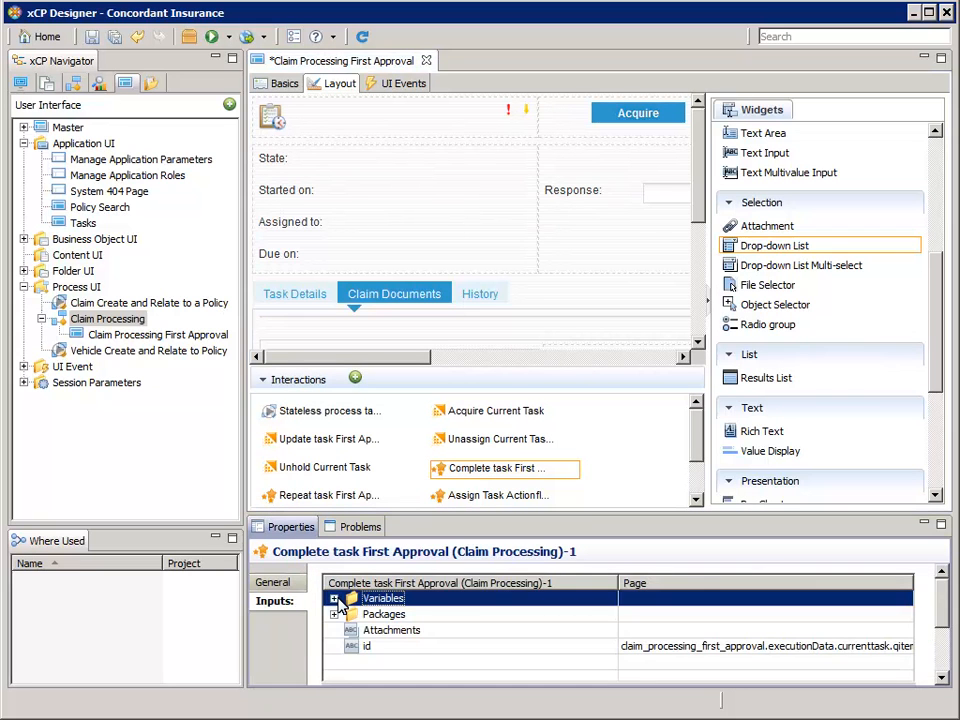
{"action": "left_click", "coordinate": [334, 598]}
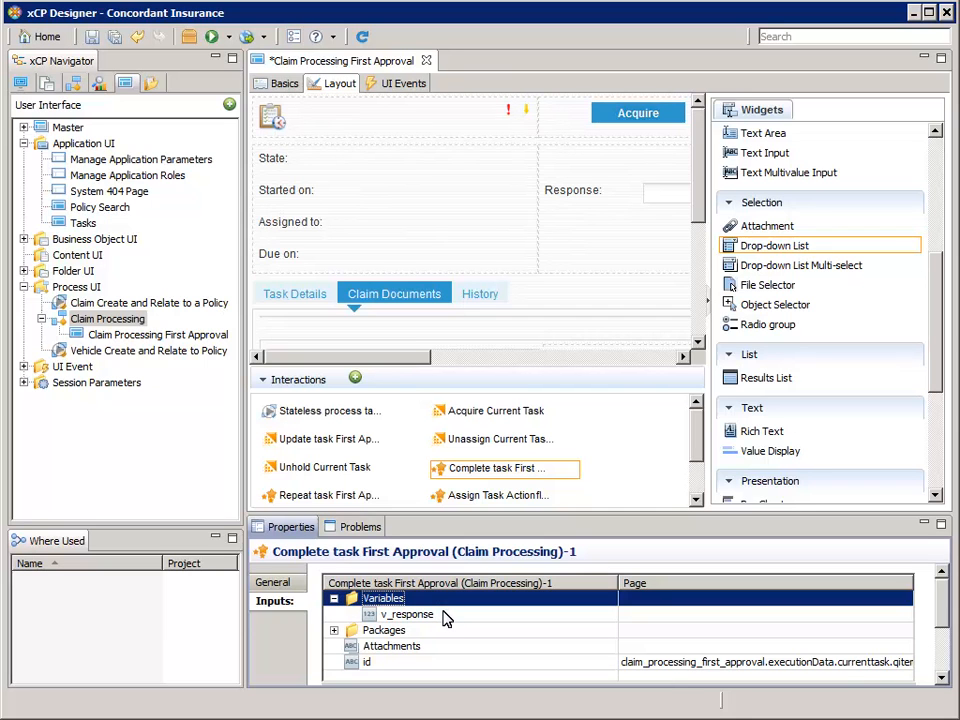
{"action": "double_click", "coordinate": [447, 619]}
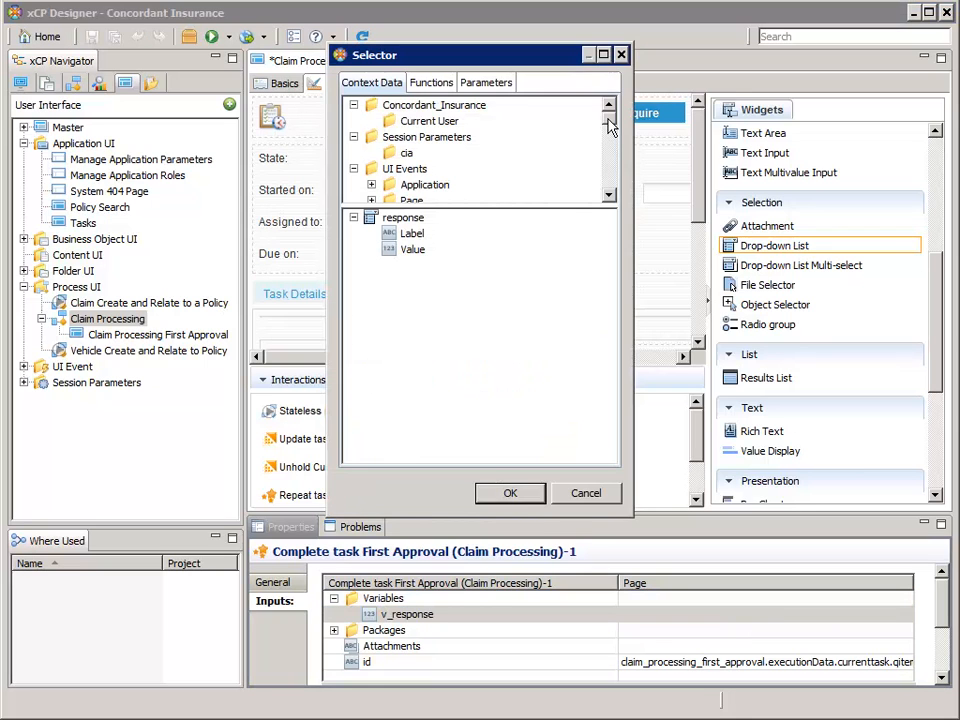
{"action": "left_click_drag", "start_coordinate": [610, 124], "coordinate": [609, 163]}
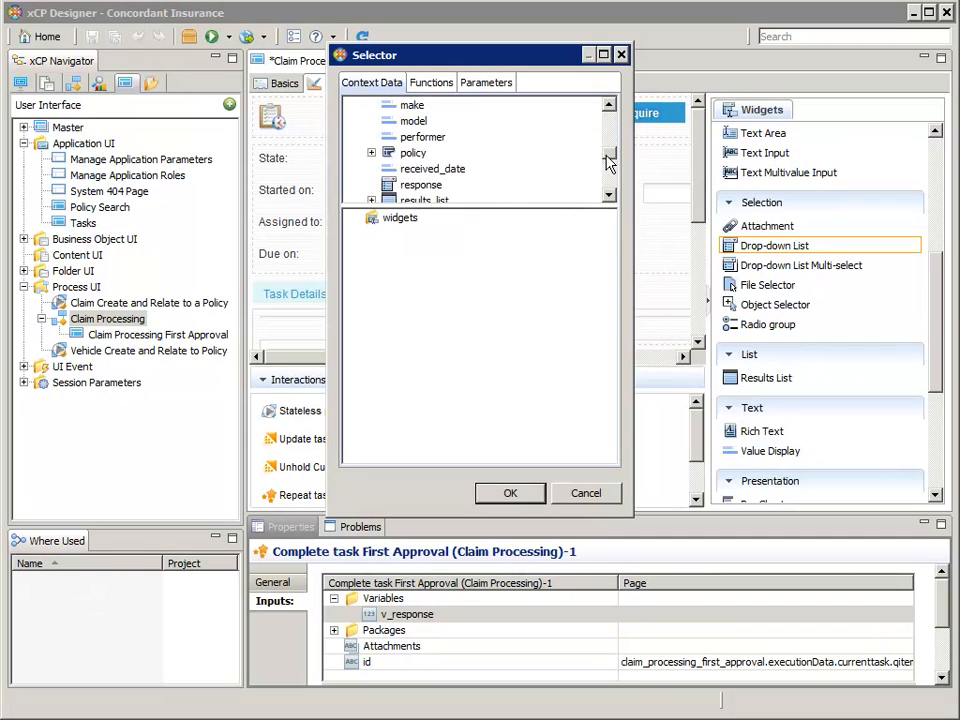
{"action": "left_click", "coordinate": [445, 186]}
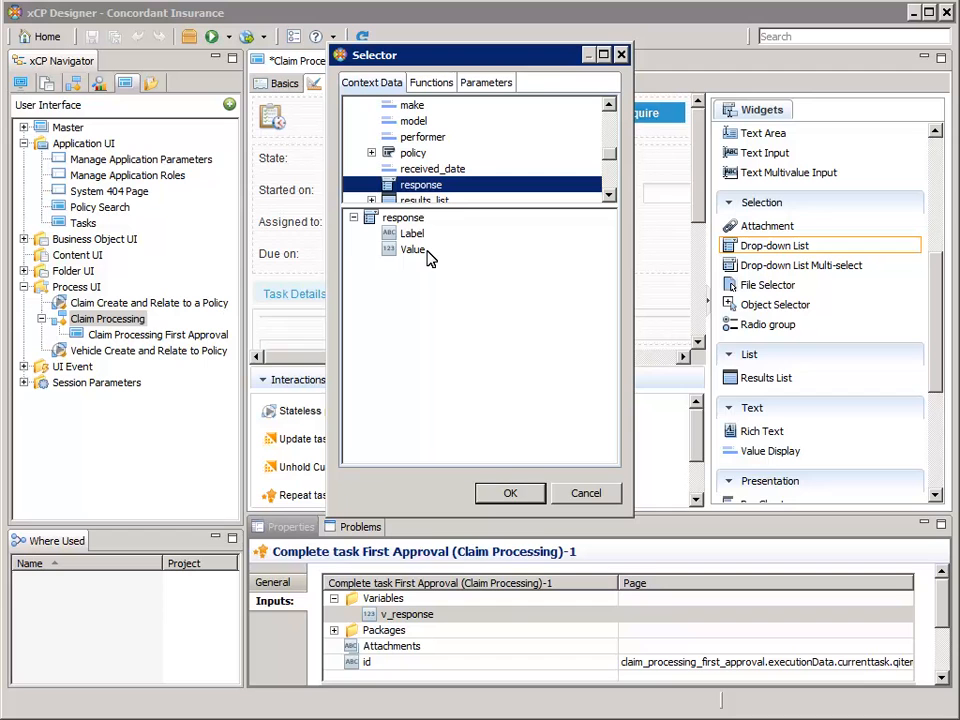
{"action": "left_click", "coordinate": [427, 252]}
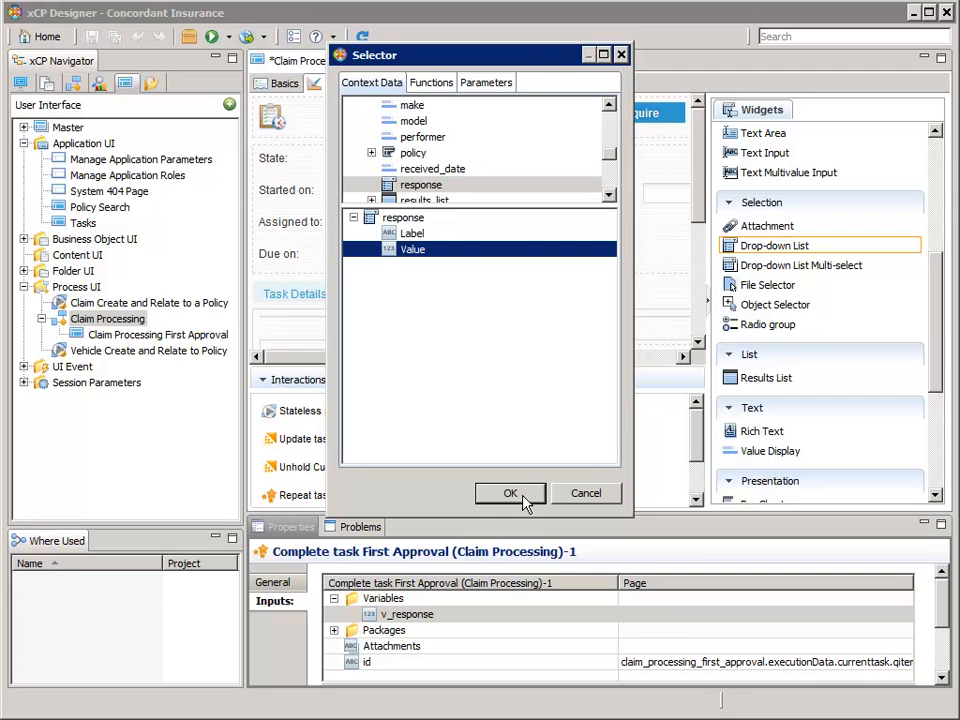
{"action": "left_click", "coordinate": [516, 495]}
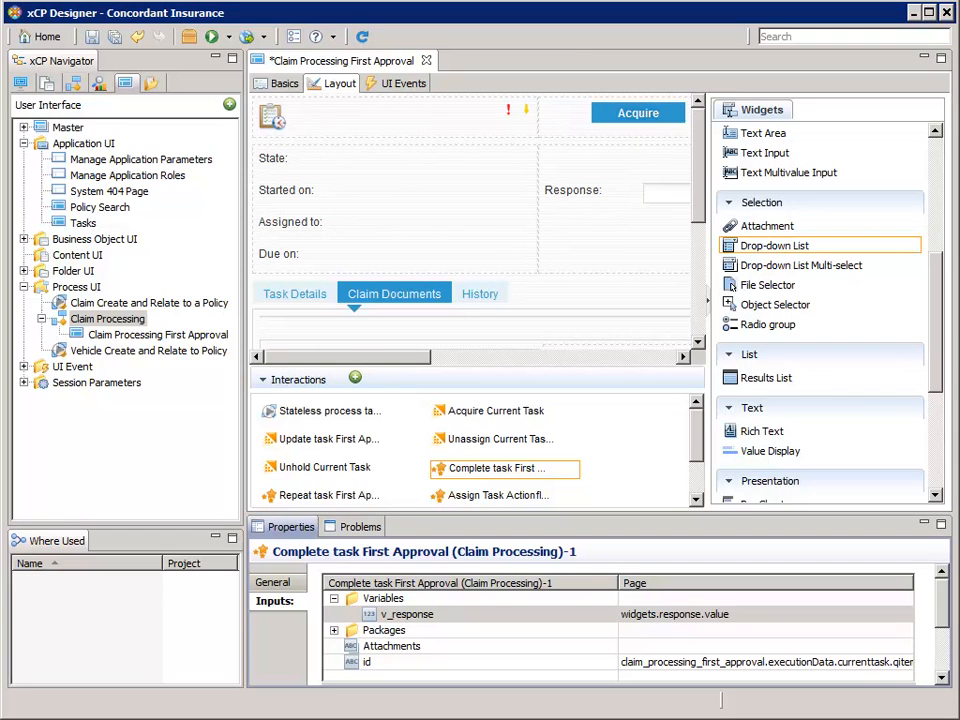
Map the pkg_claim package's Claim Status input to the response widget's Value
{"action": "left_click", "coordinate": [336, 631]}
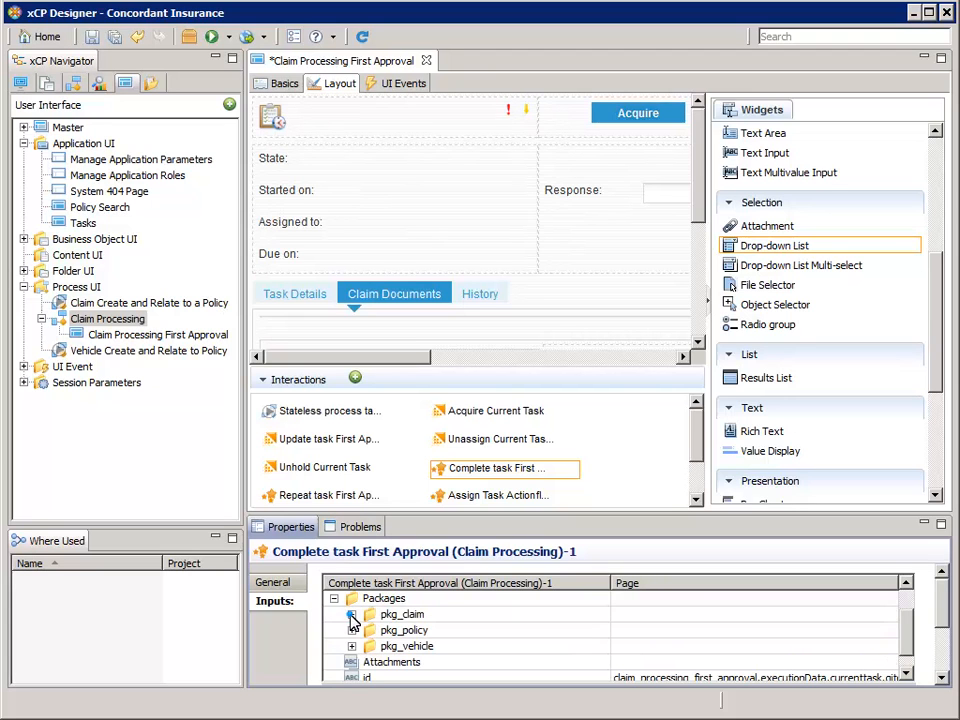
{"action": "left_click", "coordinate": [351, 615]}
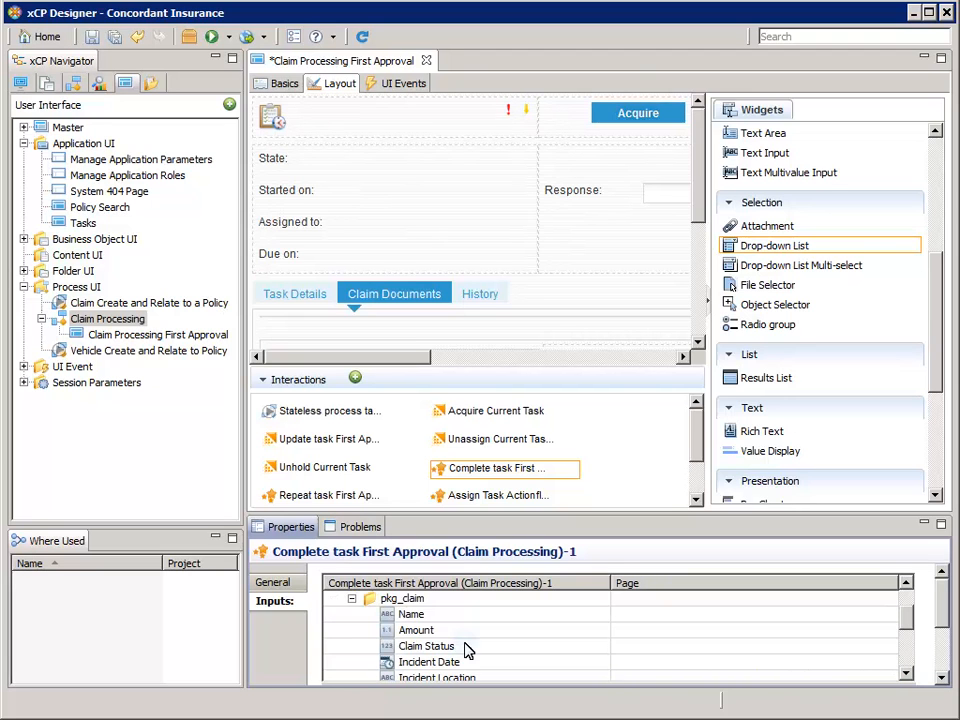
{"action": "double_click", "coordinate": [466, 648]}
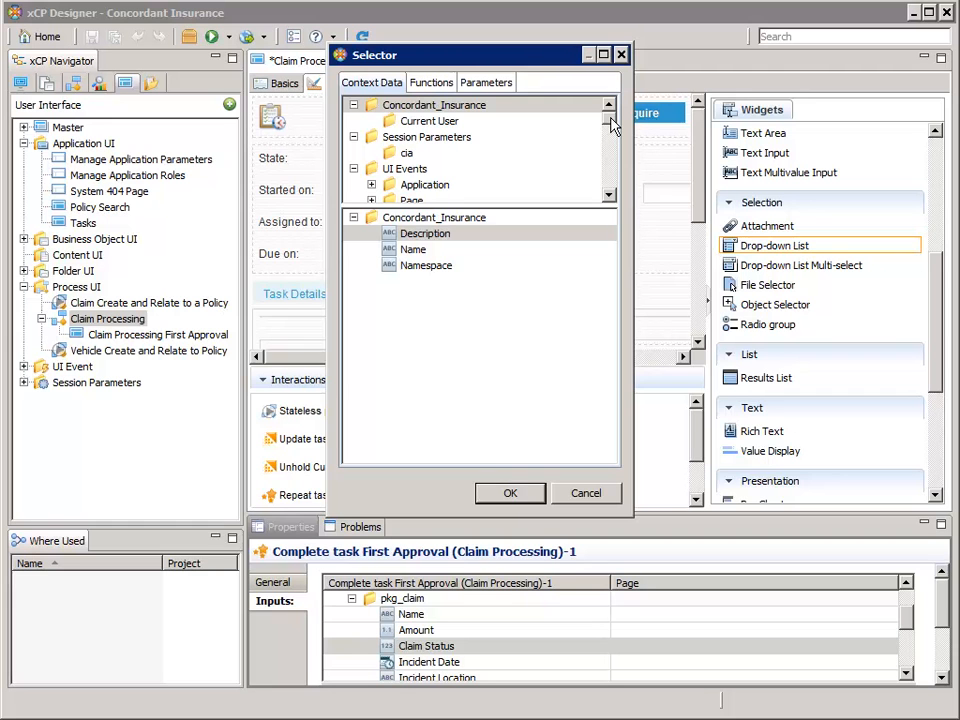
{"action": "left_click_drag", "start_coordinate": [612, 124], "coordinate": [611, 165]}
{"action": "left_click", "coordinate": [424, 141]}
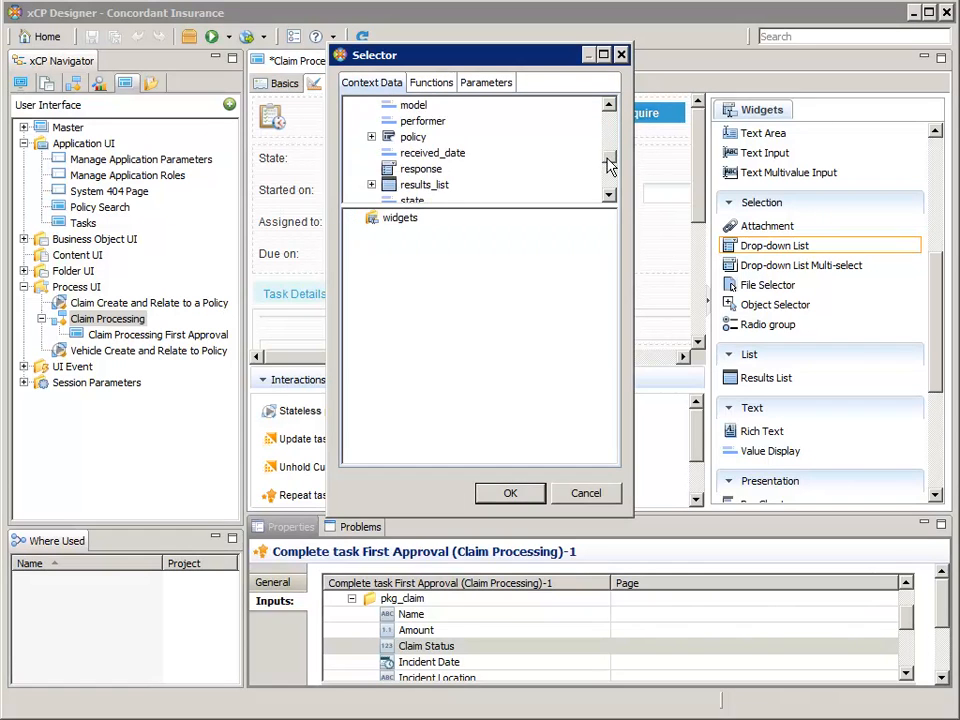
{"action": "left_click", "coordinate": [432, 170]}
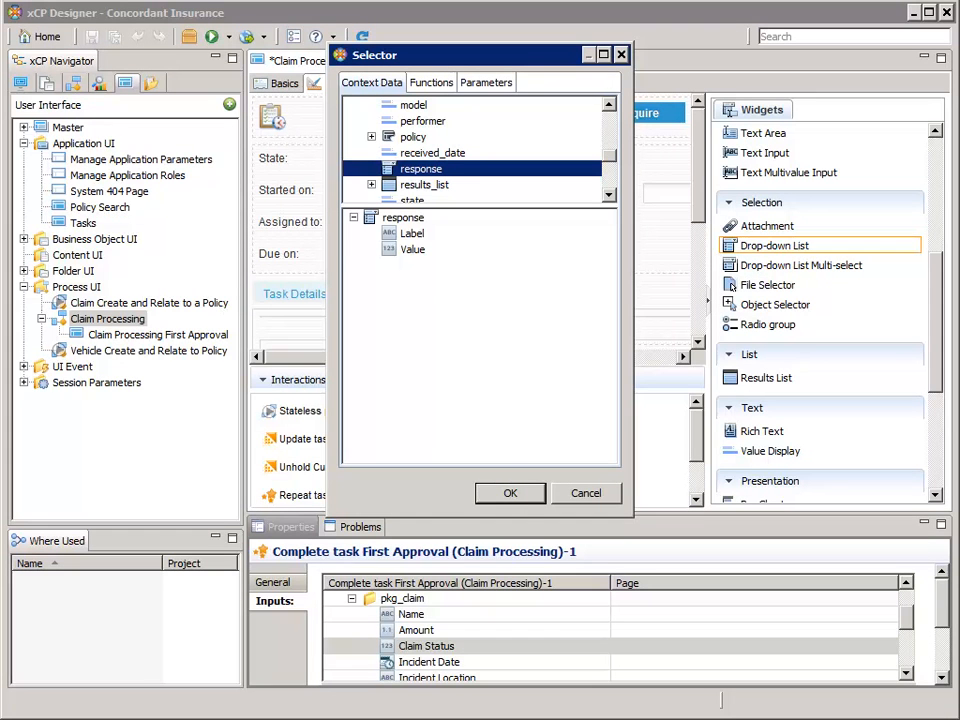
{"action": "left_click", "coordinate": [428, 250]}
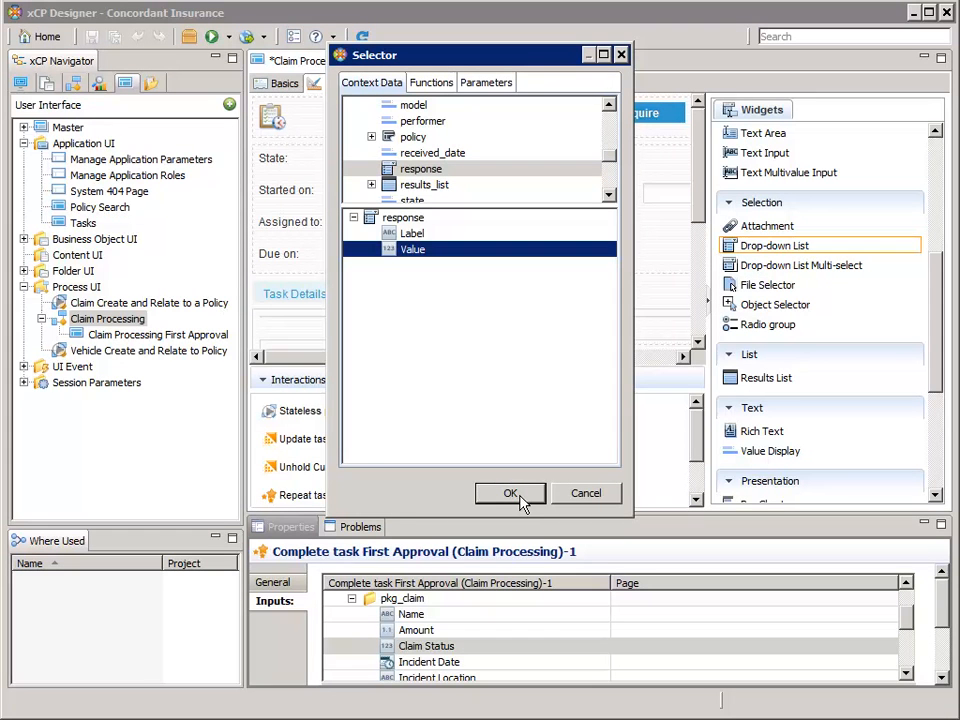
{"action": "left_click", "coordinate": [512, 494]}
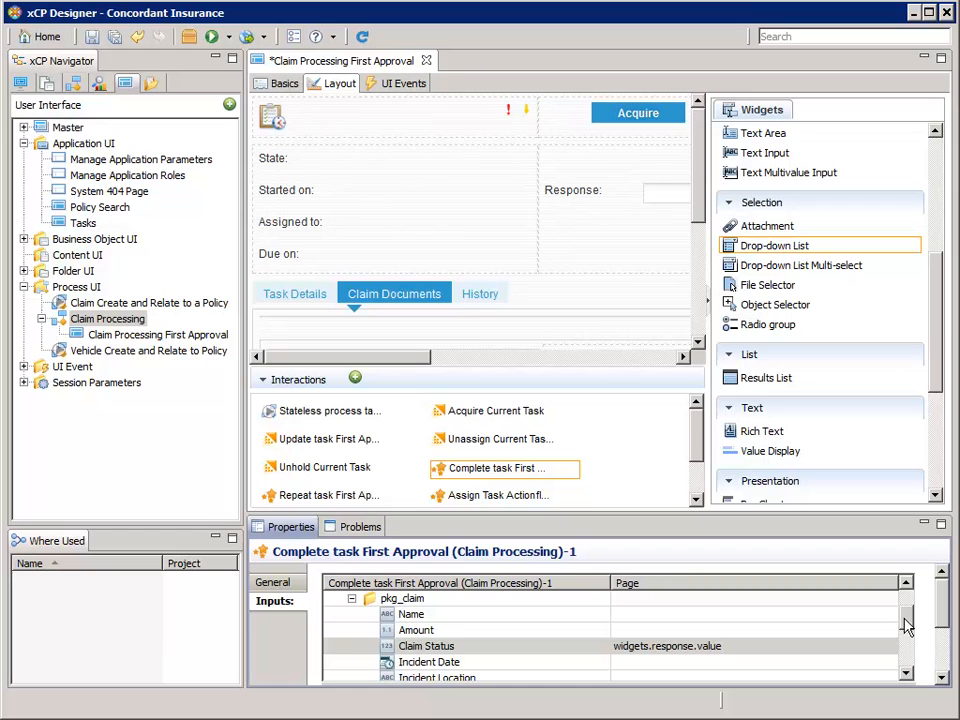
Map the pkg_claim Object Id input to the Object Id of First Approval's pkg_claim package
{"action": "left_click_drag", "start_coordinate": [905, 622], "coordinate": [905, 652]}
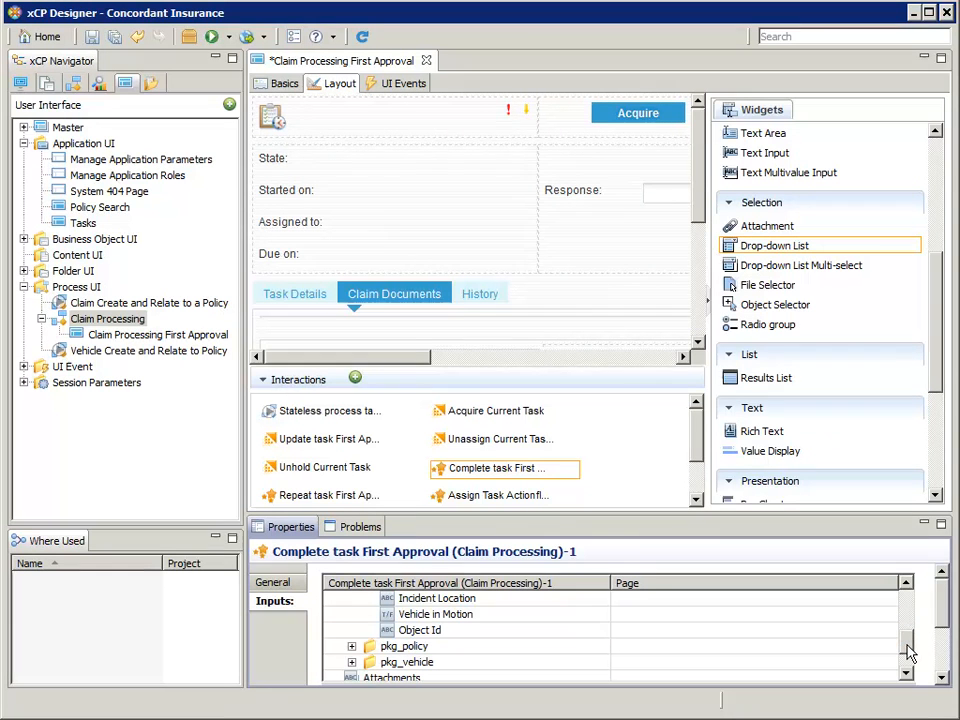
{"action": "double_click", "coordinate": [451, 632]}
{"action": "left_click_drag", "start_coordinate": [611, 129], "coordinate": [612, 140]}
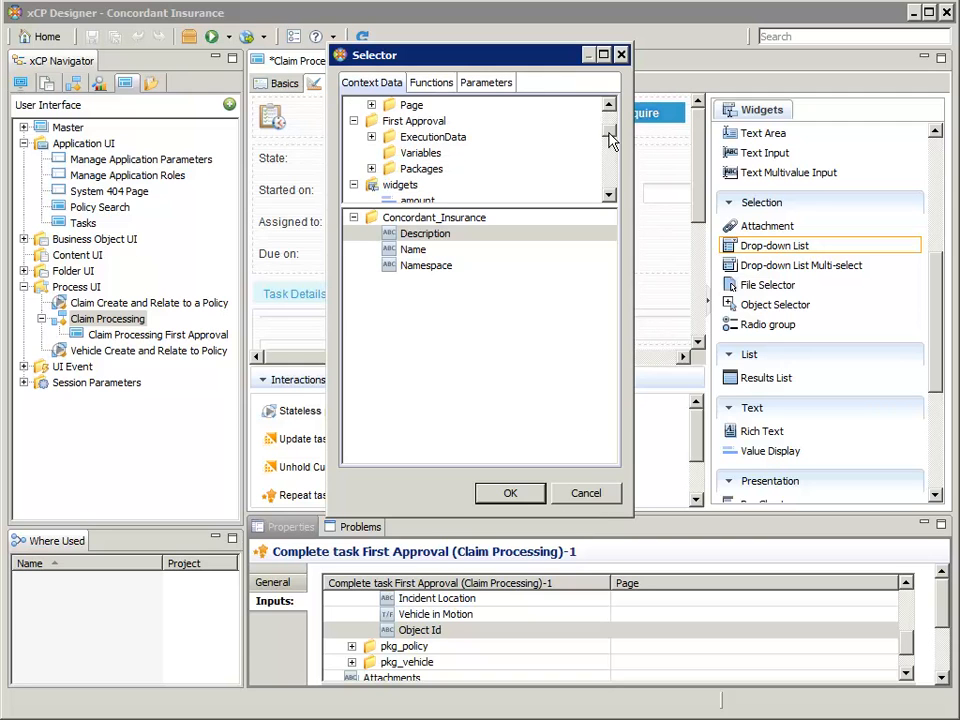
{"action": "left_click", "coordinate": [606, 121]}
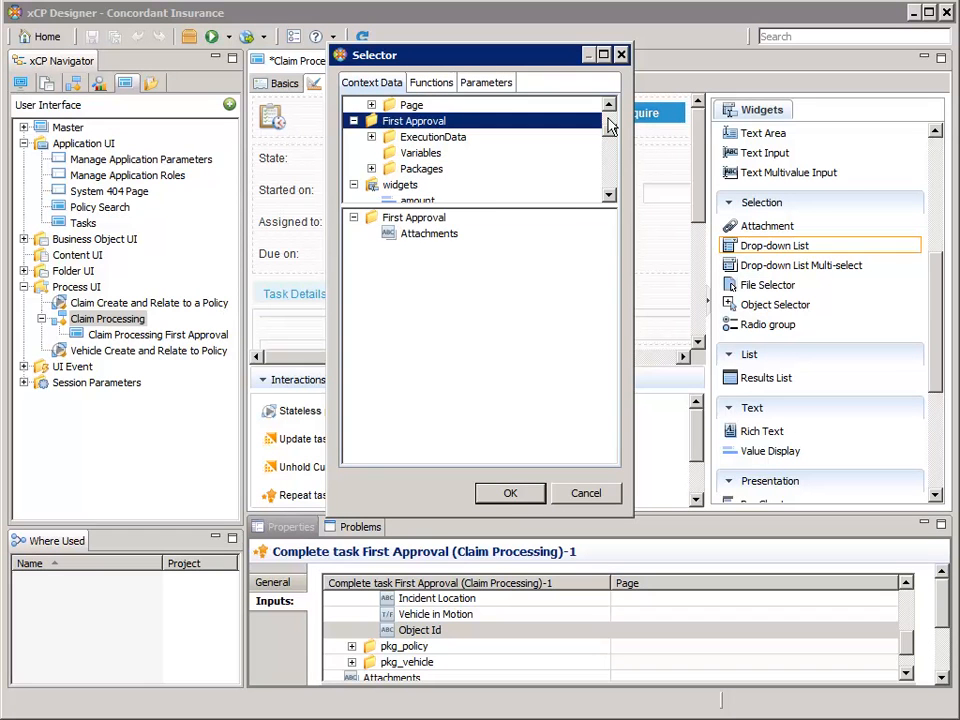
{"action": "left_click", "coordinate": [371, 169]}
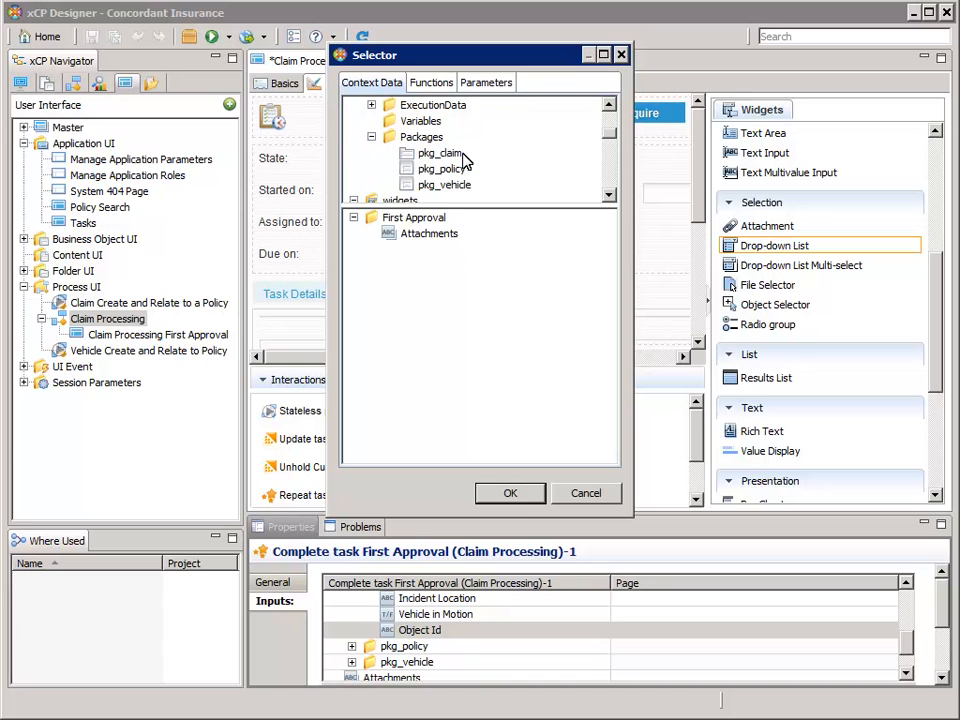
{"action": "left_click", "coordinate": [460, 158]}
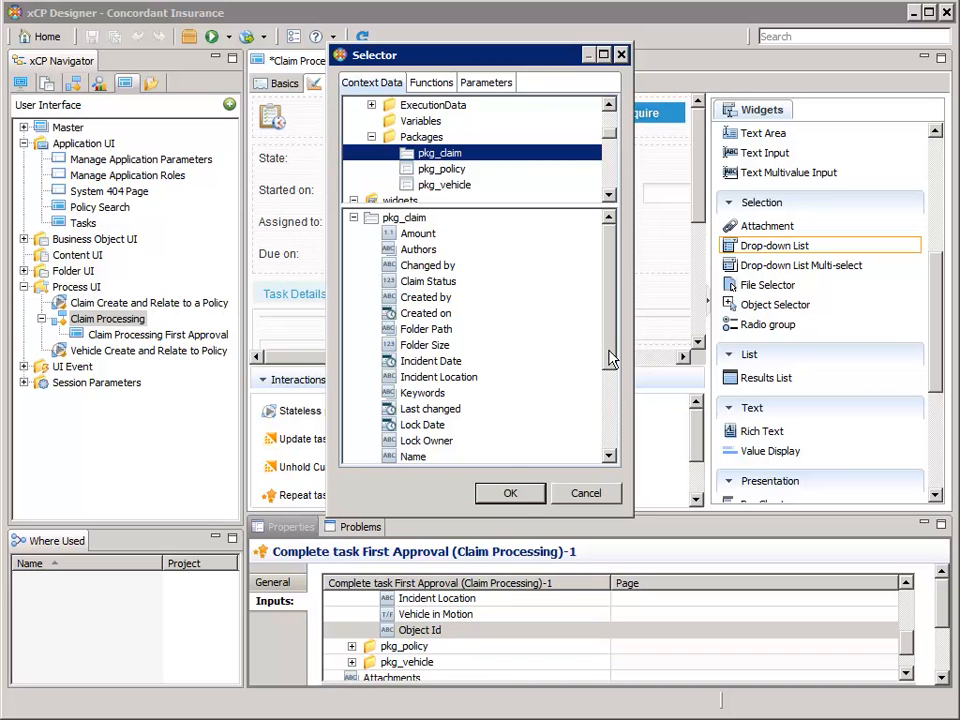
{"action": "left_click_drag", "start_coordinate": [611, 360], "coordinate": [615, 435]}
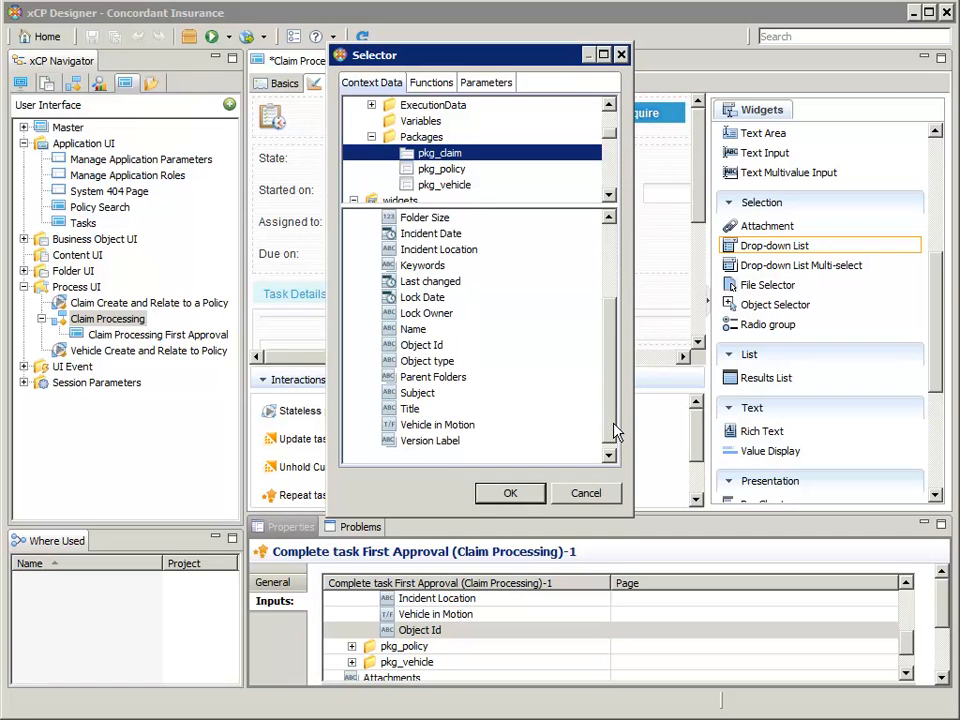
{"action": "left_click", "coordinate": [410, 346]}
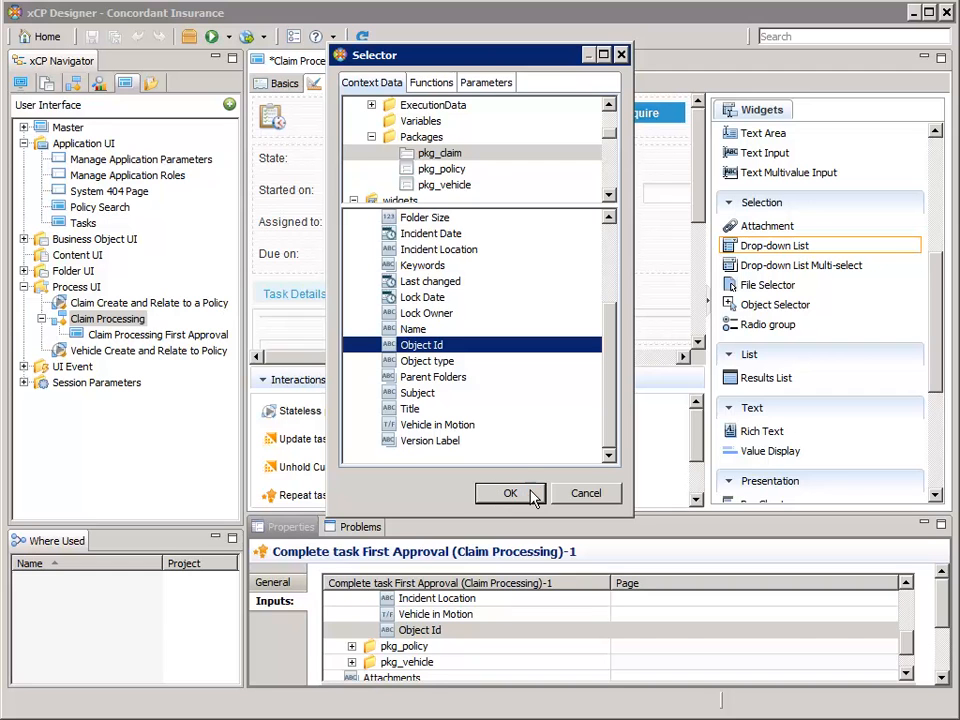
{"action": "left_click", "coordinate": [510, 494]}
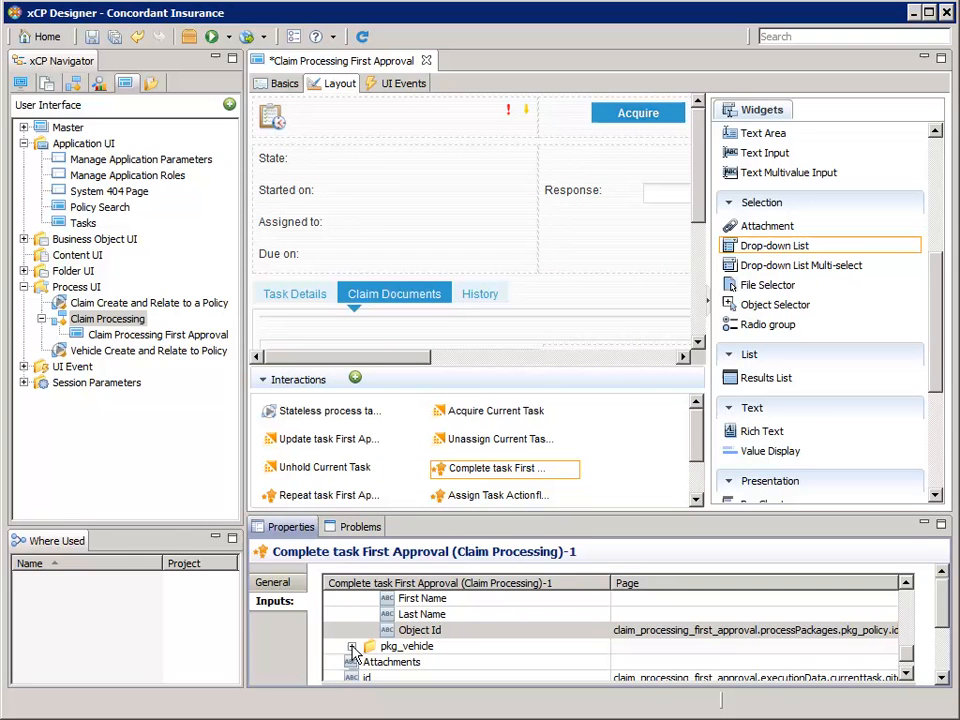
Map the pkg_vehicle Object Id input to the Object Id of First Approval's pkg_vehicle package, then save the page and collapse the interactions list
{"action": "left_click", "coordinate": [352, 647]}
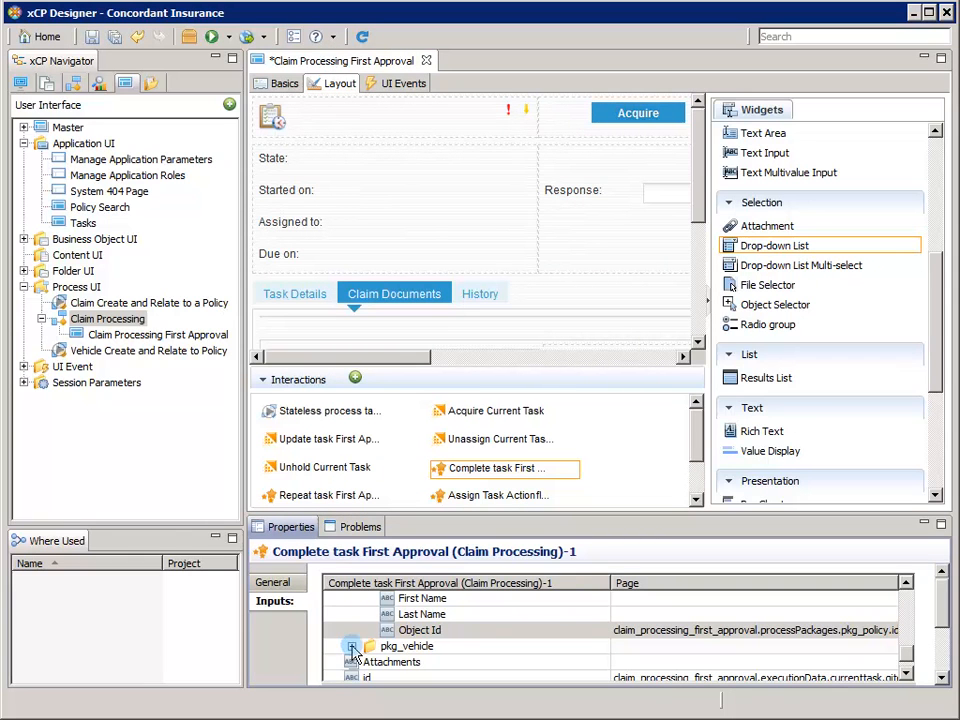
{"action": "left_click_drag", "start_coordinate": [905, 646], "coordinate": [904, 652]}
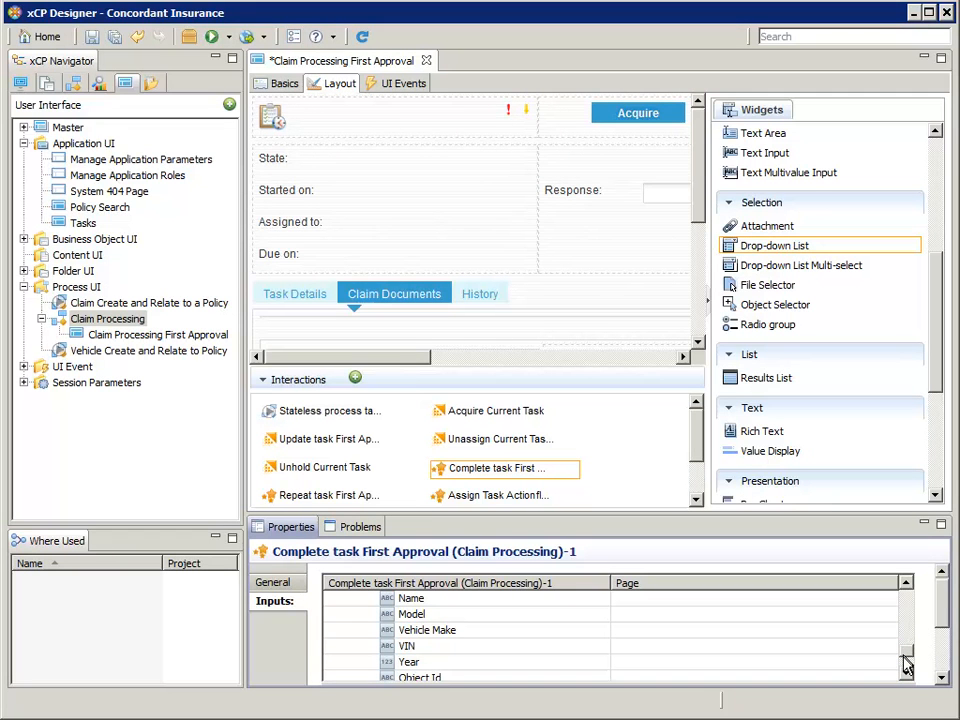
{"action": "scroll", "coordinate": [906, 665], "scroll_direction": "down", "scroll_amount": 2}
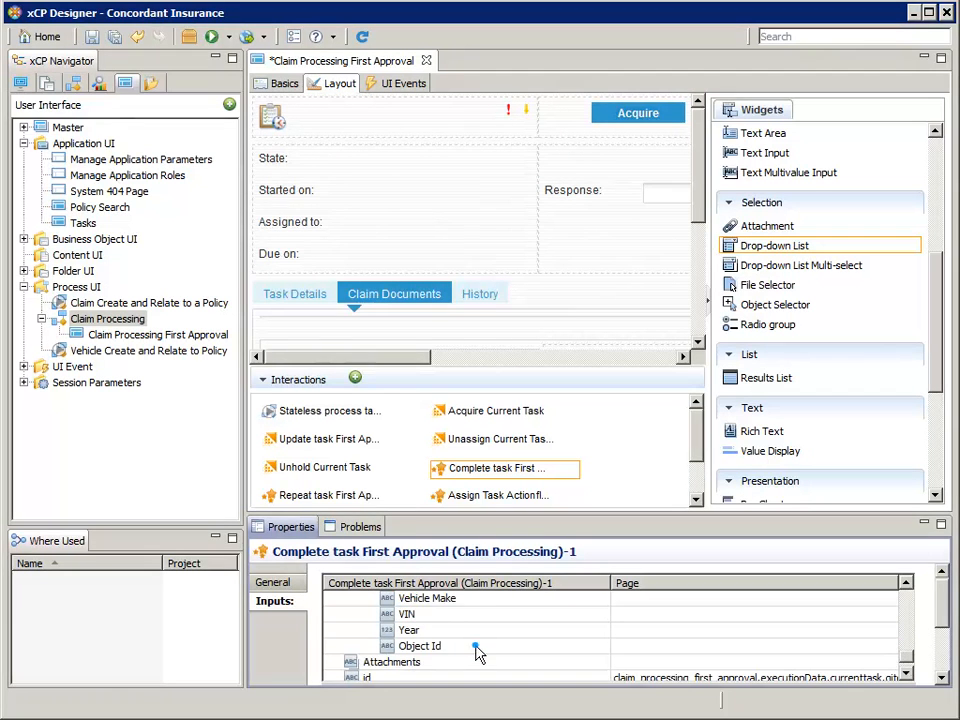
{"action": "left_click", "coordinate": [528, 650]}
{"action": "double_click", "coordinate": [528, 650]}
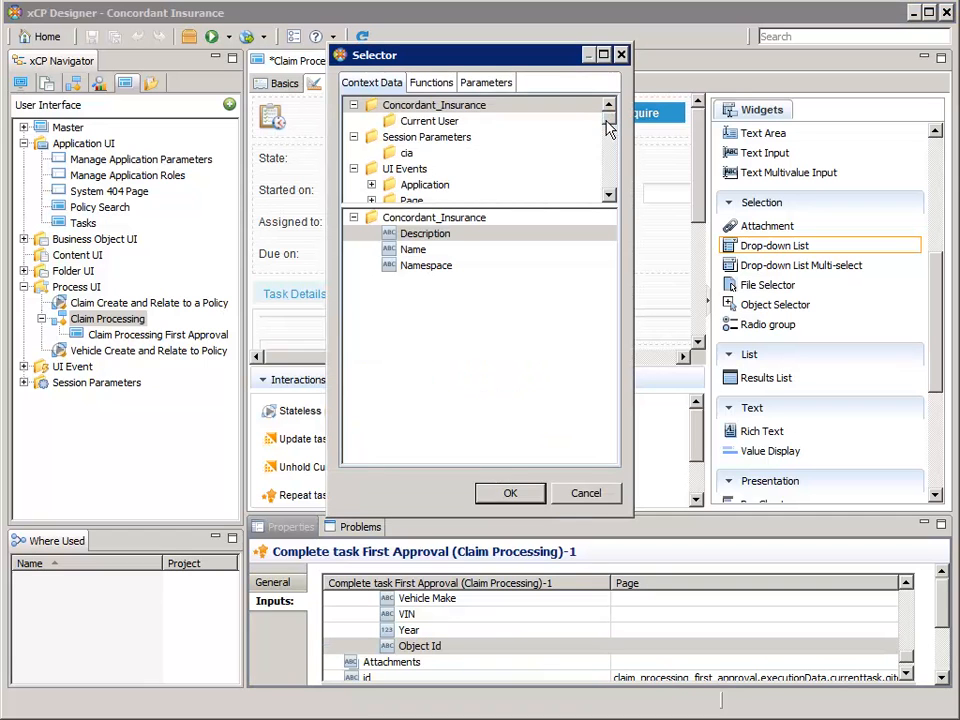
{"action": "left_click_drag", "start_coordinate": [608, 127], "coordinate": [612, 140]}
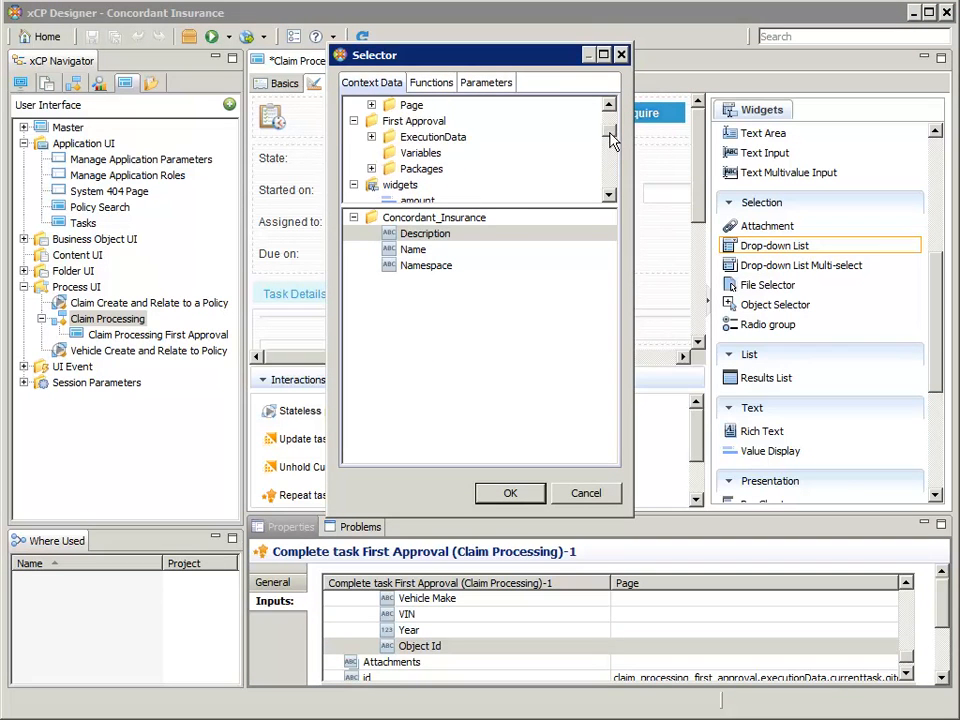
{"action": "left_click", "coordinate": [410, 121]}
{"action": "left_click", "coordinate": [371, 168]}
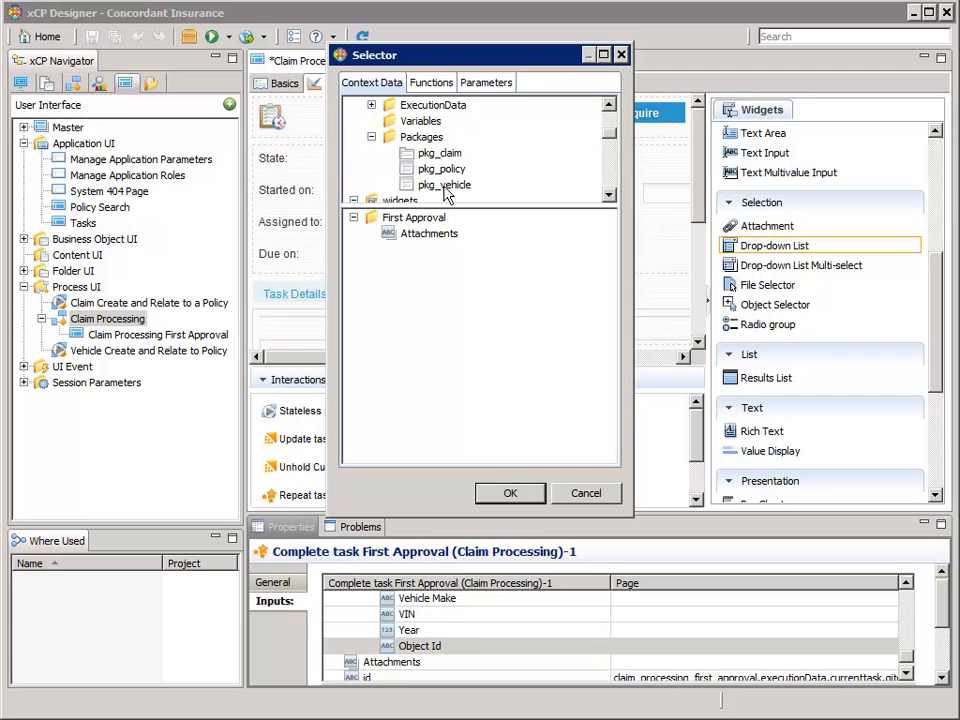
{"action": "left_click", "coordinate": [446, 190]}
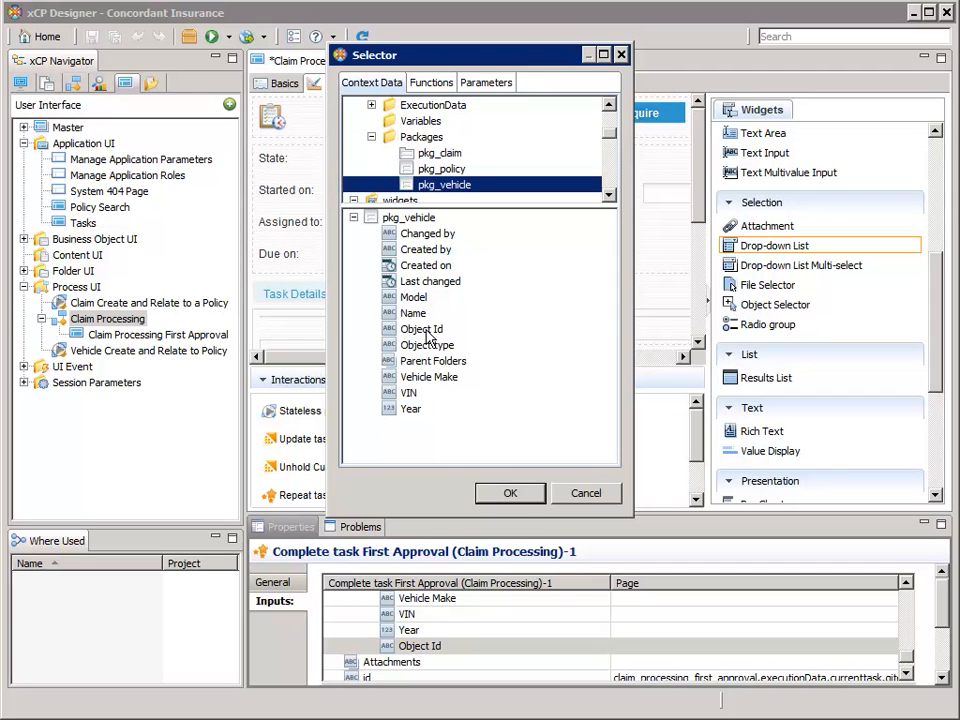
{"action": "left_click", "coordinate": [422, 329]}
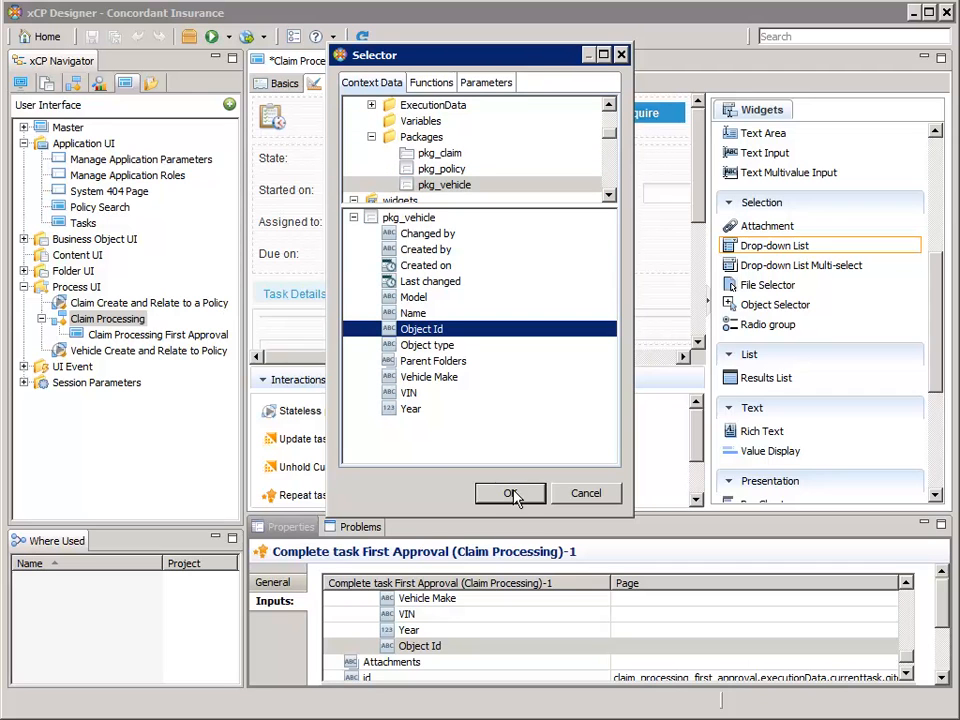
{"action": "left_click", "coordinate": [511, 494]}
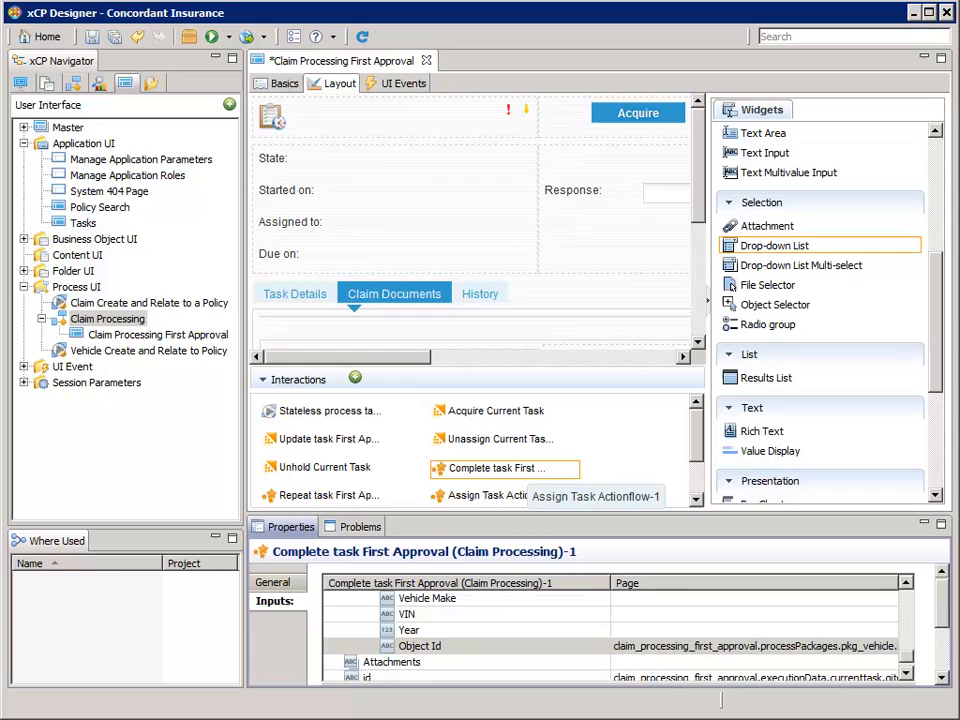
{"action": "key", "text": "ctrl+s"}
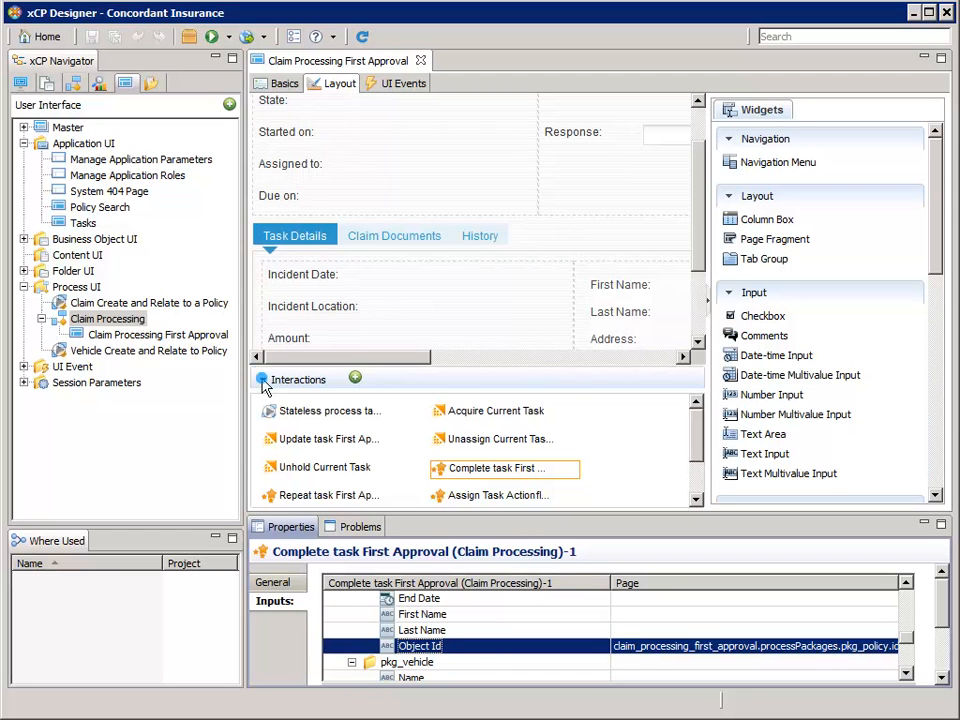
{"action": "left_click", "coordinate": [264, 381]}
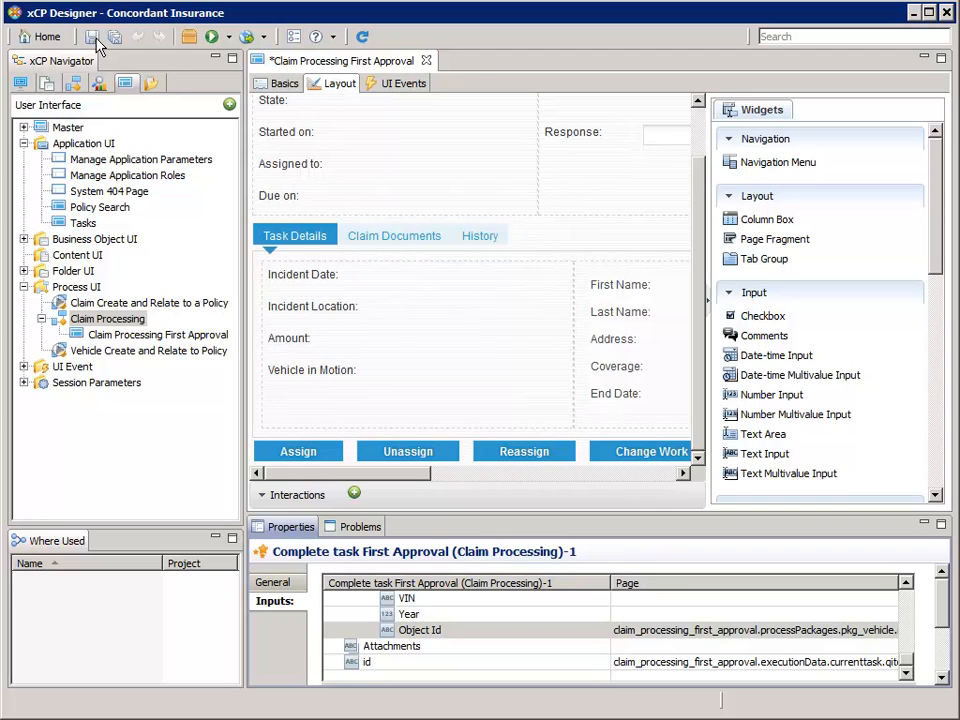
Save the Claim Processing First Approval page, check the project for problems, and close the page
{"action": "left_click", "coordinate": [93, 38]}
{"action": "left_click", "coordinate": [370, 528]}
{"action": "left_click", "coordinate": [272, 527]}
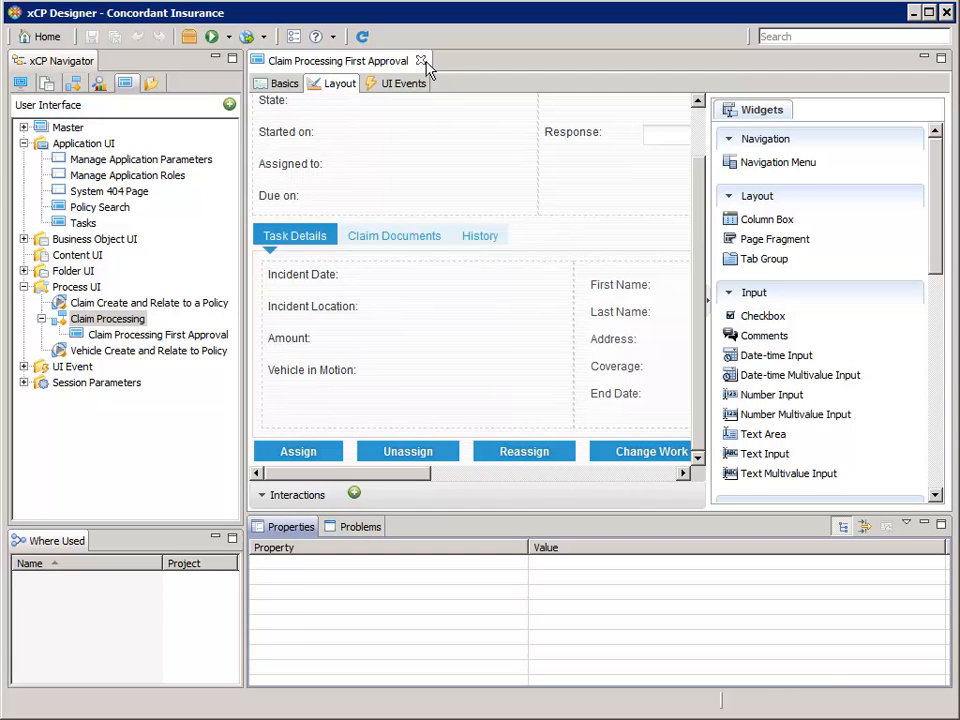
{"action": "left_click", "coordinate": [421, 62]}
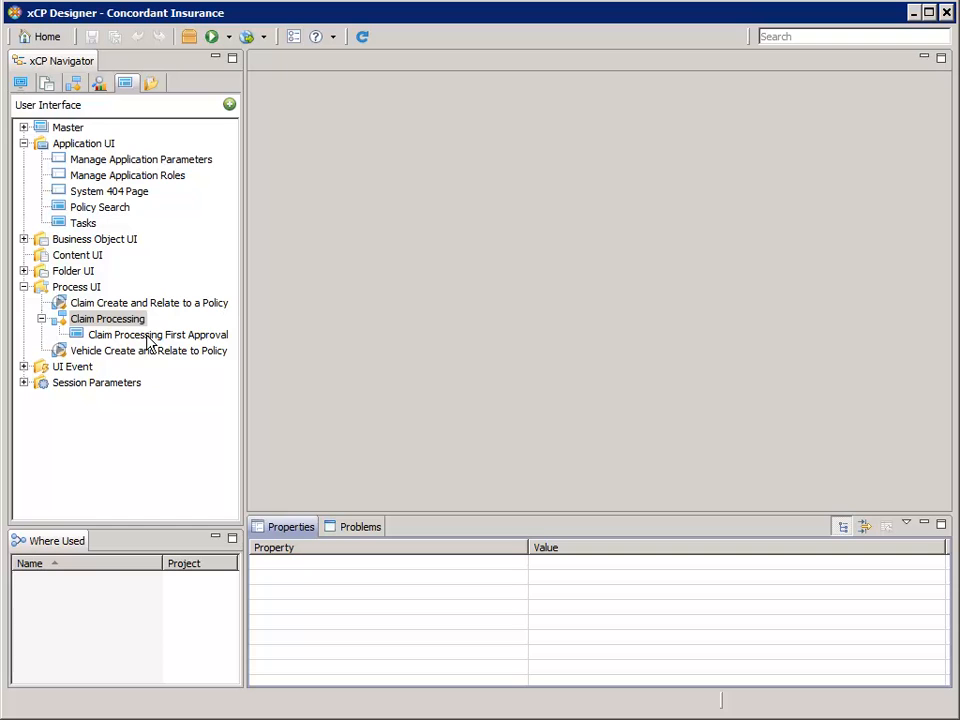
Duplicate the Claim Processing First Approval page for the Second Approval activity, giving it the label and page title Claim Processing Second Approval
{"action": "left_click", "coordinate": [200, 336]}
{"action": "right_click", "coordinate": [197, 337]}
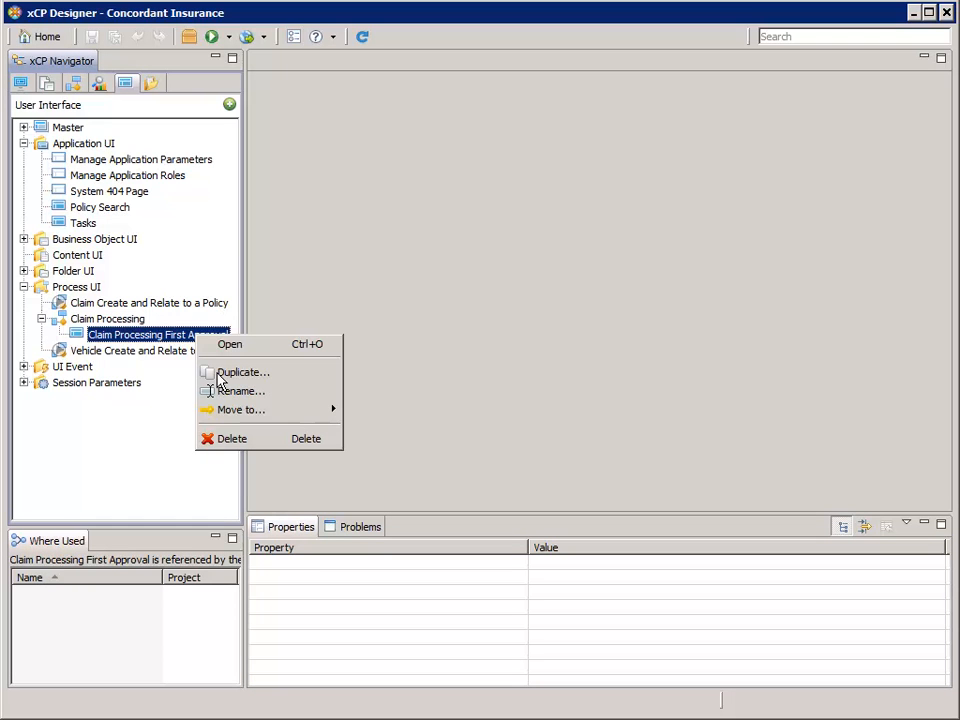
{"action": "left_click", "coordinate": [218, 374]}
{"action": "type", "text": "Cla"}
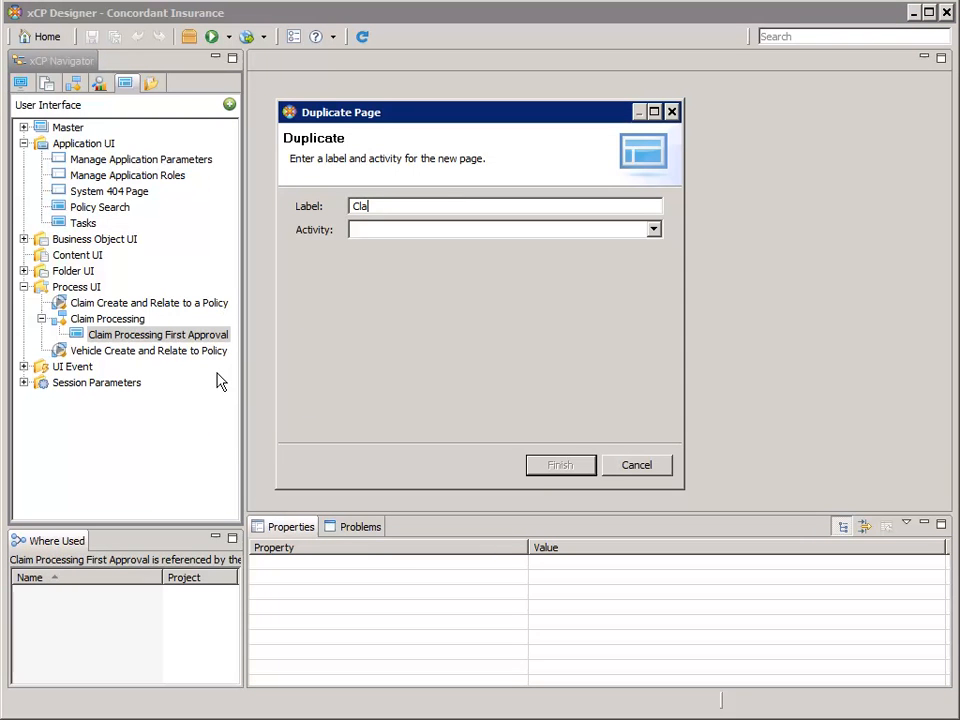
{"action": "type", "text": "im Processing Second Approval"}
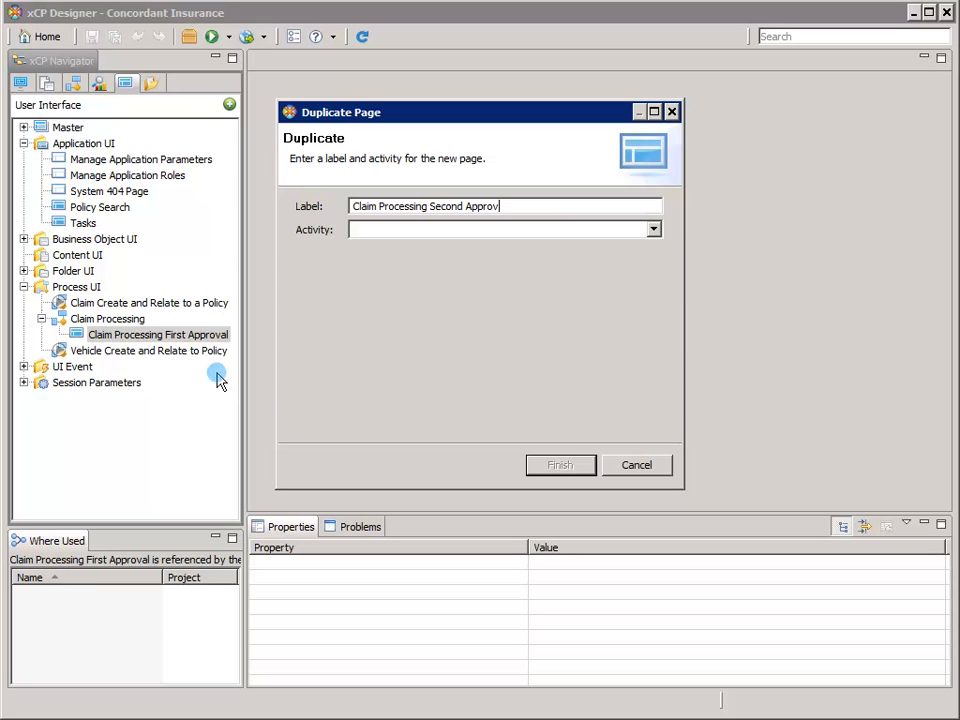
{"action": "left_click", "coordinate": [654, 230]}
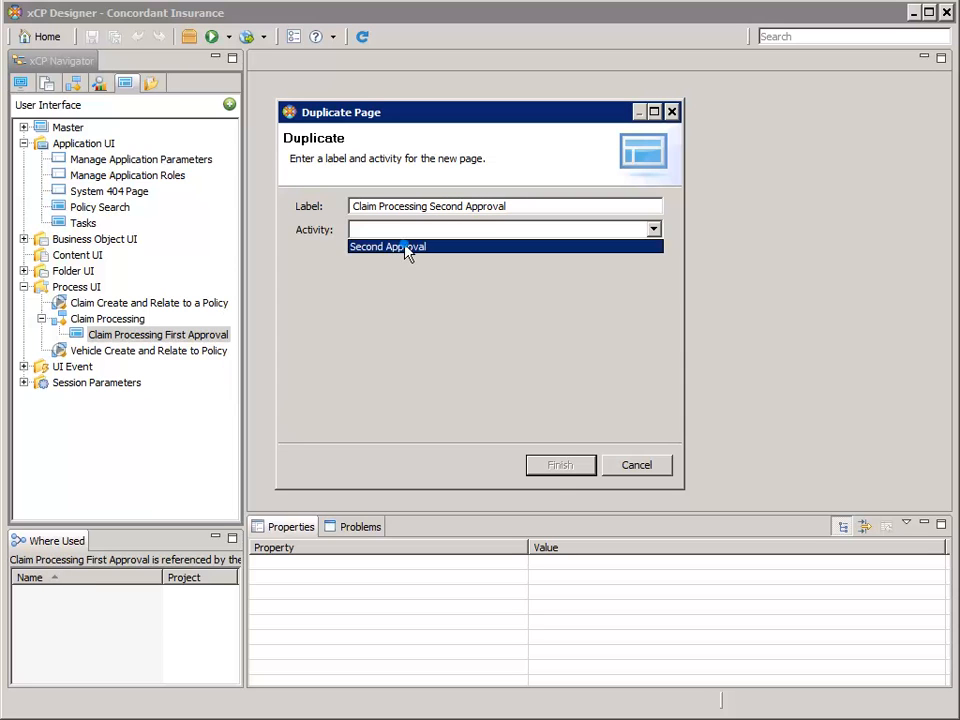
{"action": "left_click", "coordinate": [407, 247]}
{"action": "left_click", "coordinate": [553, 467]}
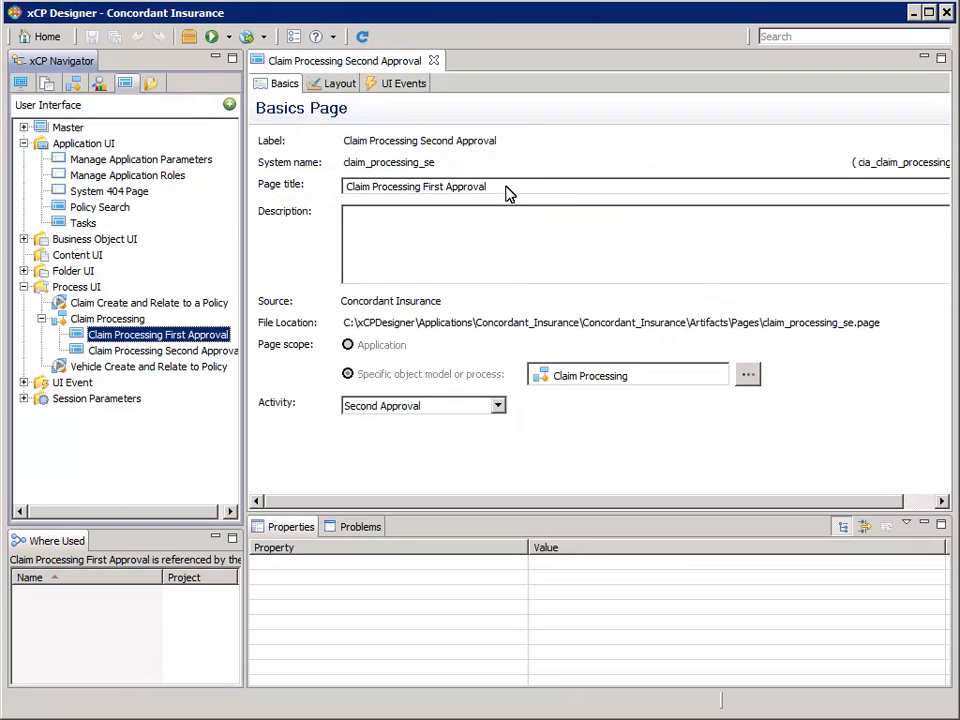
{"action": "left_click", "coordinate": [506, 190]}
{"action": "type", "text": "Second"}
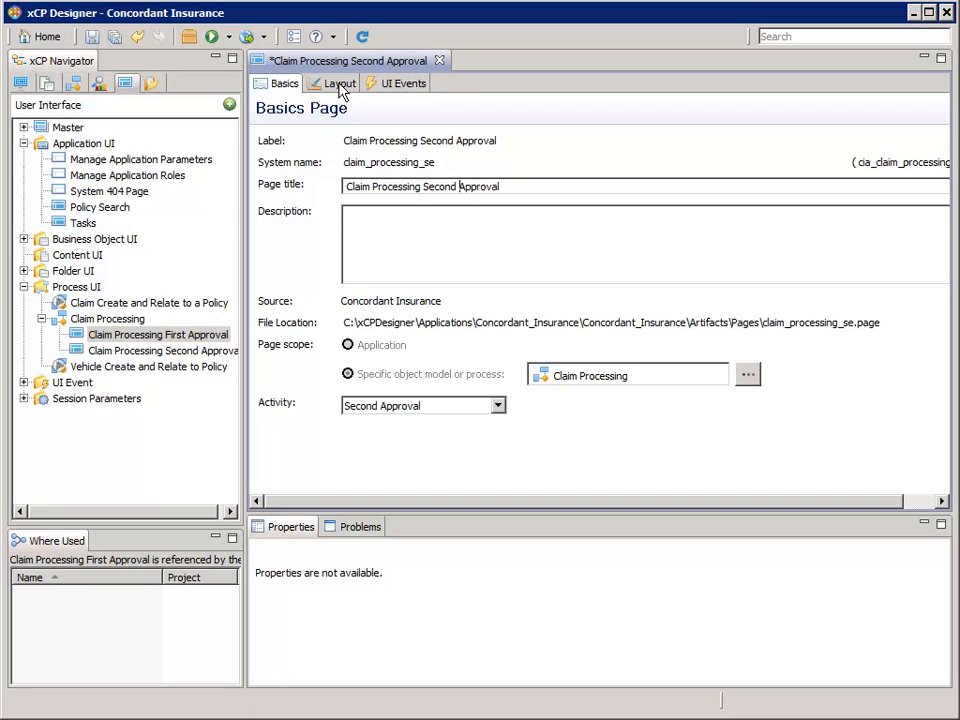
Map the id input of the Policy page fragment to the Object Id of Second Approval's pkg_policy package
{"action": "left_click", "coordinate": [339, 84]}
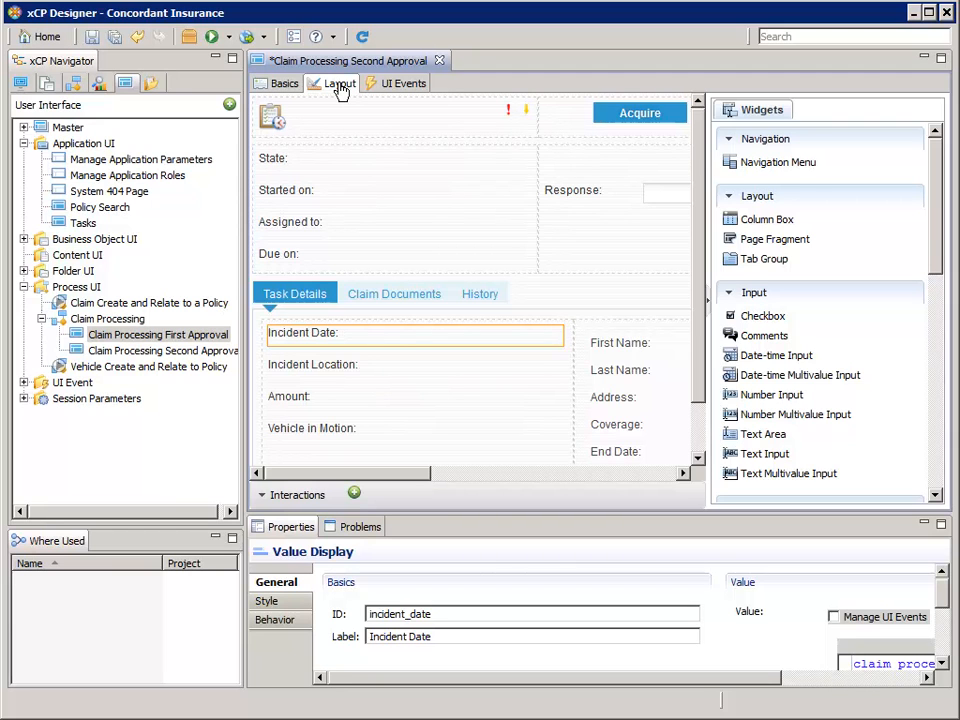
{"action": "left_click", "coordinate": [612, 352]}
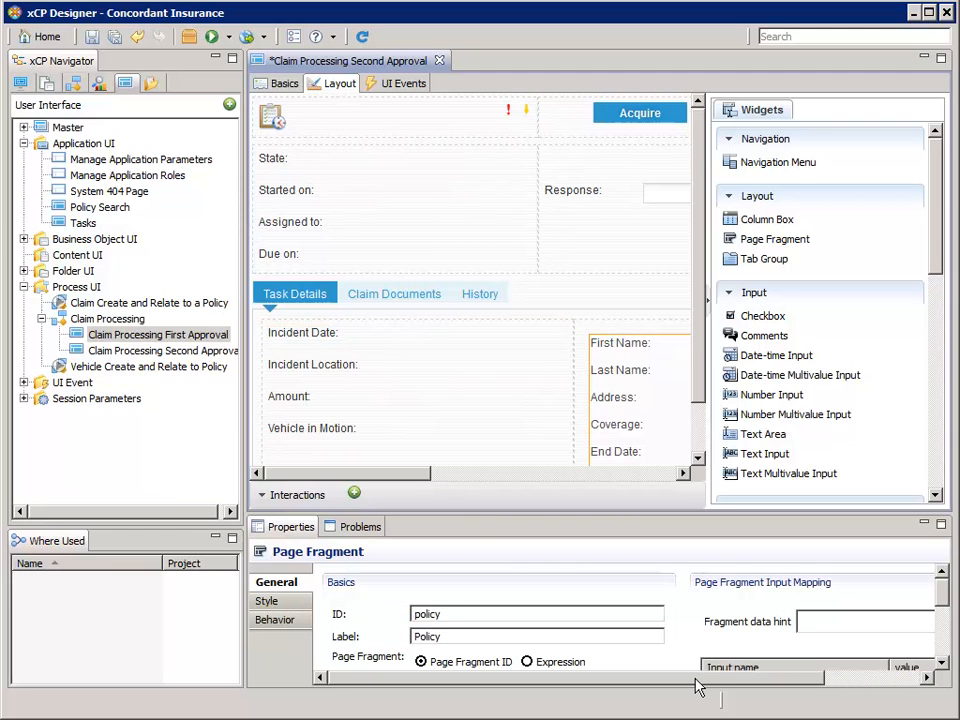
{"action": "left_click_drag", "start_coordinate": [696, 681], "coordinate": [845, 697]}
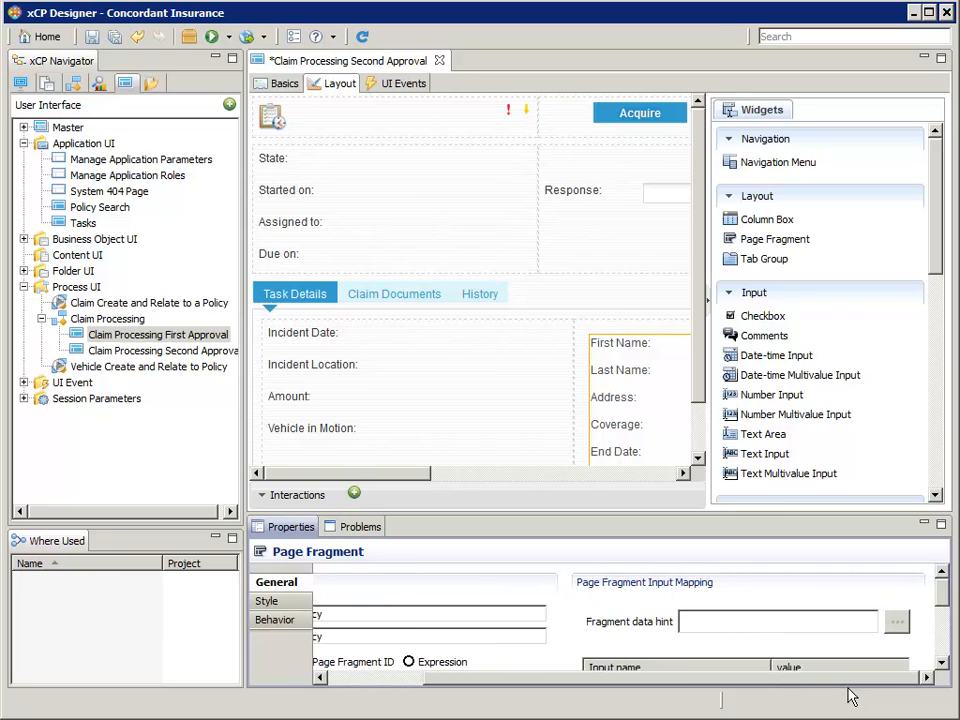
{"action": "scroll", "coordinate": [938, 604], "scroll_direction": "down", "scroll_amount": 3}
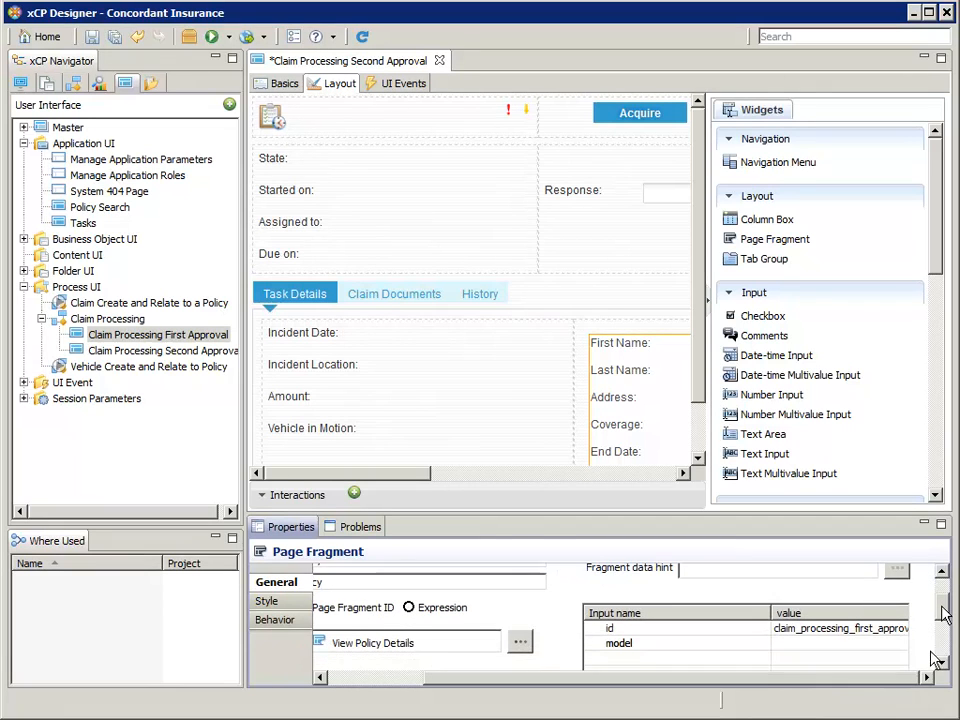
{"action": "left_click", "coordinate": [846, 626]}
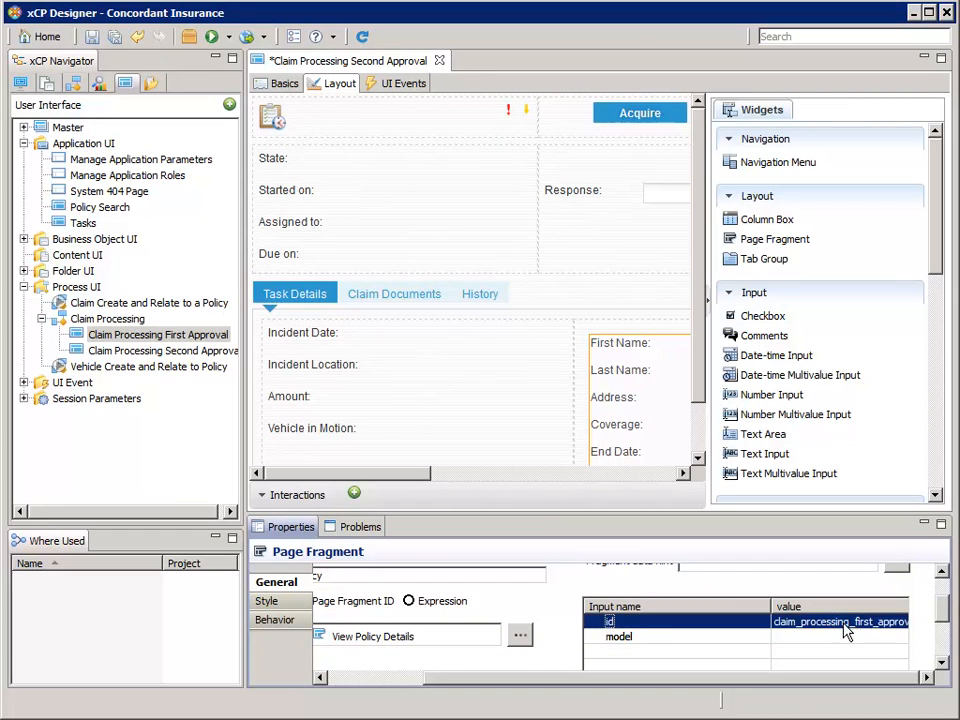
{"action": "left_click", "coordinate": [850, 625]}
{"action": "left_click_drag", "start_coordinate": [610, 122], "coordinate": [612, 137]}
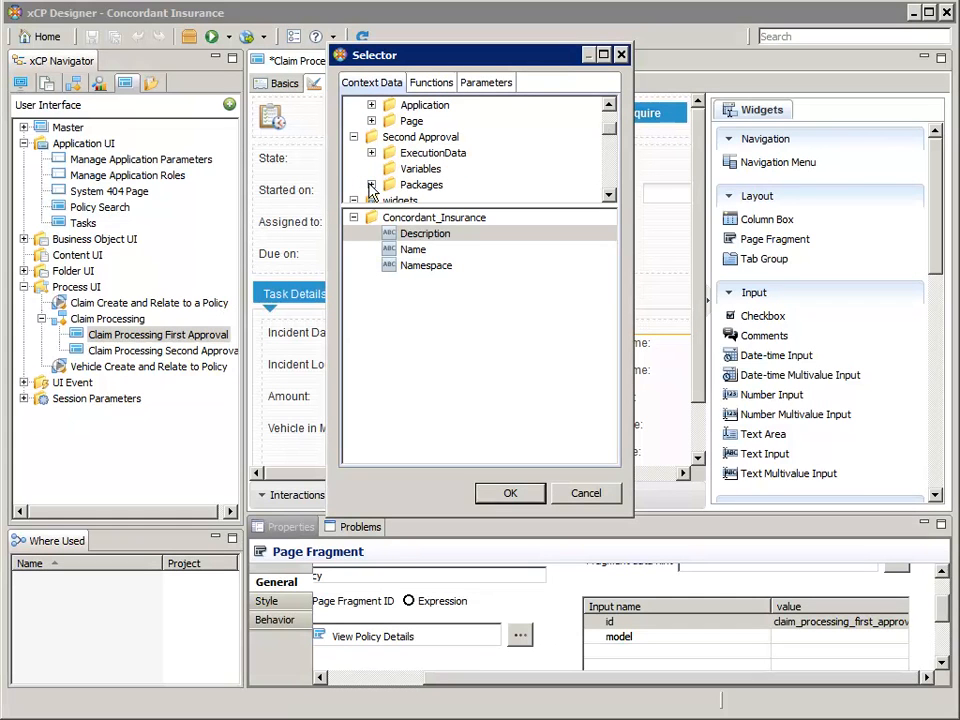
{"action": "double_click", "coordinate": [440, 179]}
{"action": "left_click", "coordinate": [441, 169]}
{"action": "left_click", "coordinate": [420, 392]}
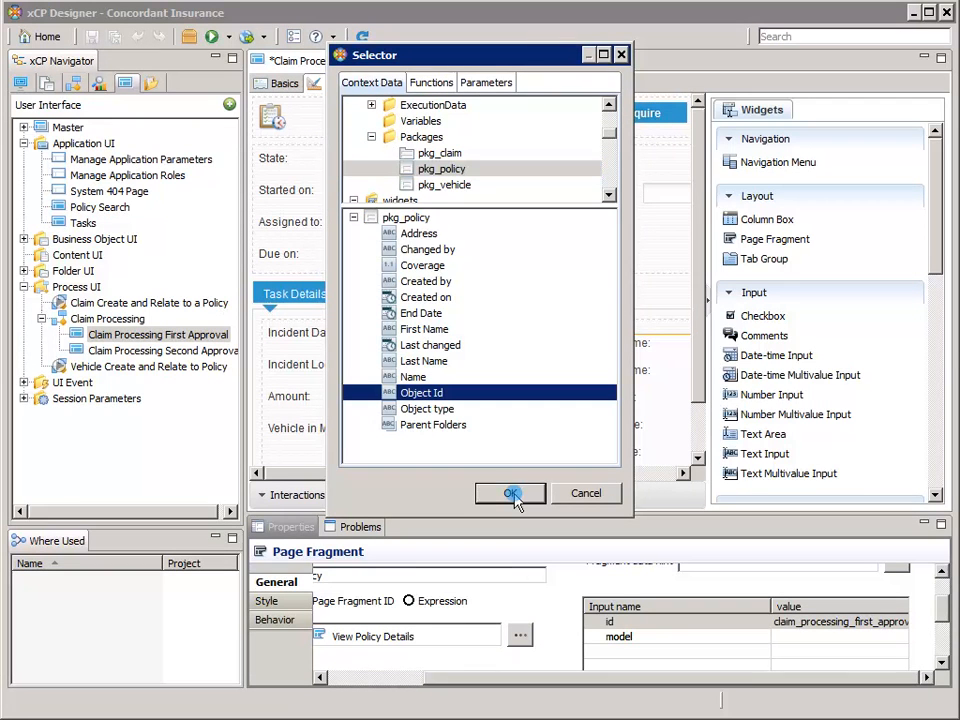
{"action": "left_click", "coordinate": [512, 494]}
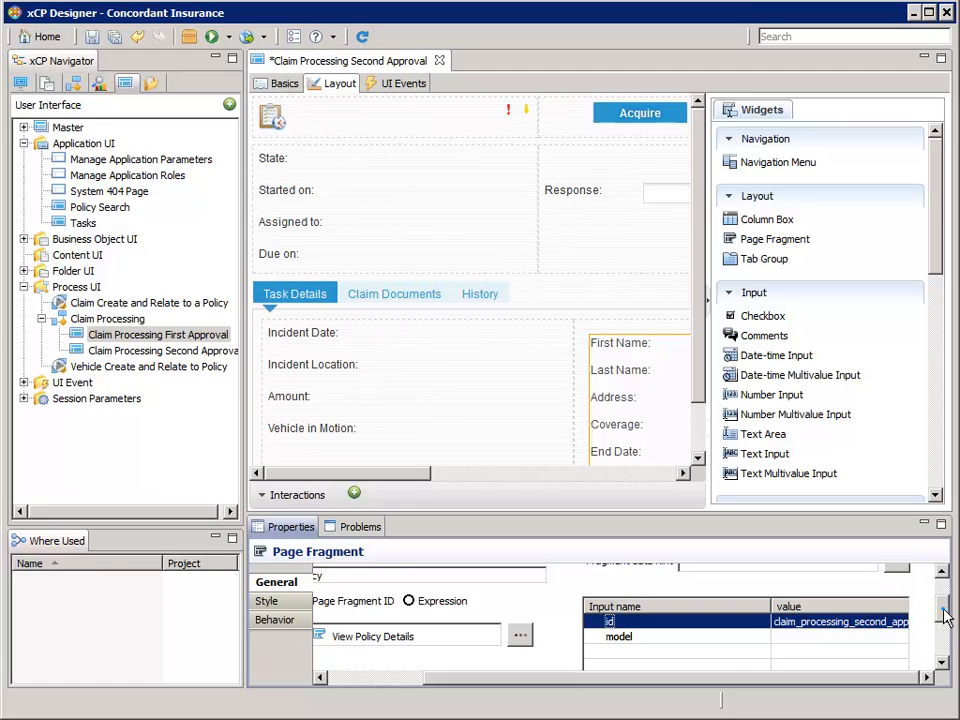
{"action": "left_click_drag", "start_coordinate": [945, 606], "coordinate": [945, 638]}
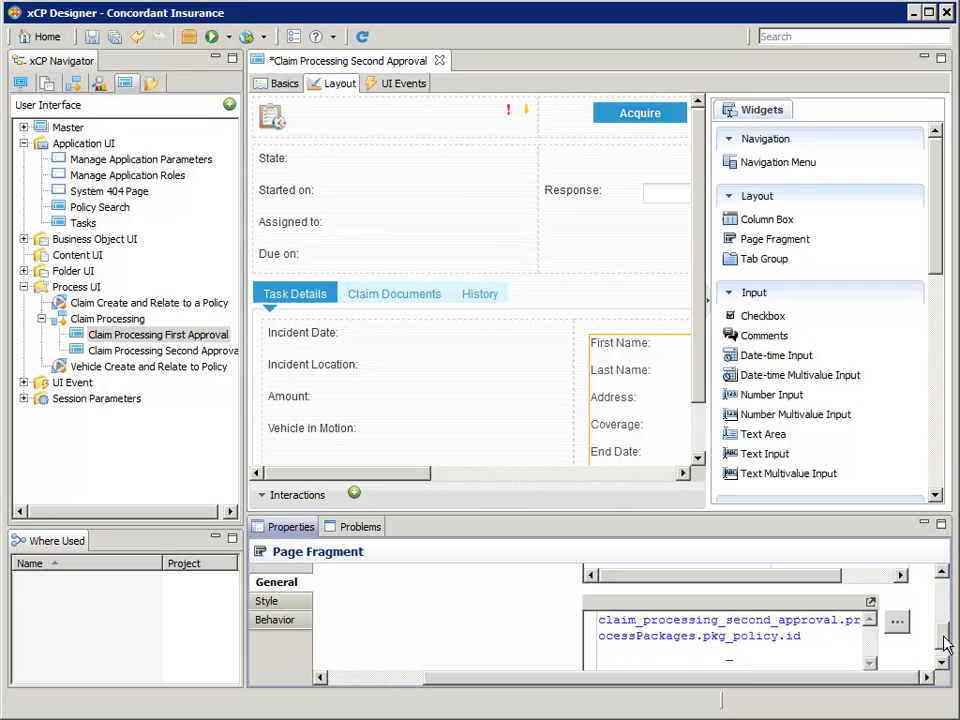
{"action": "left_click_drag", "start_coordinate": [771, 621], "coordinate": [727, 622]}
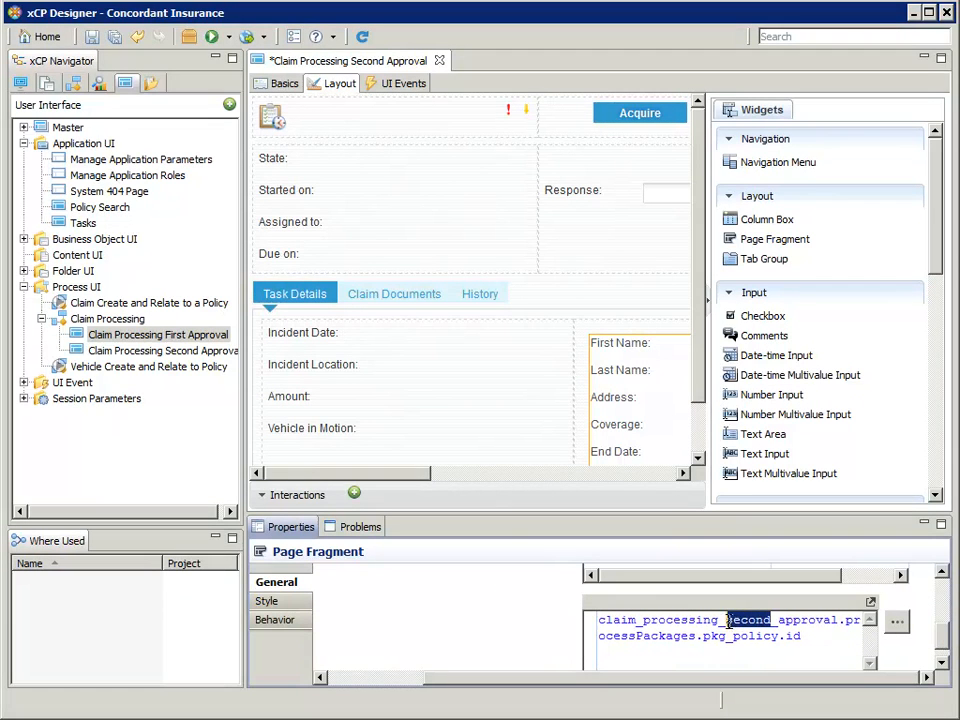
Set the picklist of the Response drop-down list to Second Review Response
{"action": "left_click", "coordinate": [603, 194]}
{"action": "left_click_drag", "start_coordinate": [811, 682], "coordinate": [735, 689]}
{"action": "left_click_drag", "start_coordinate": [943, 590], "coordinate": [945, 643]}
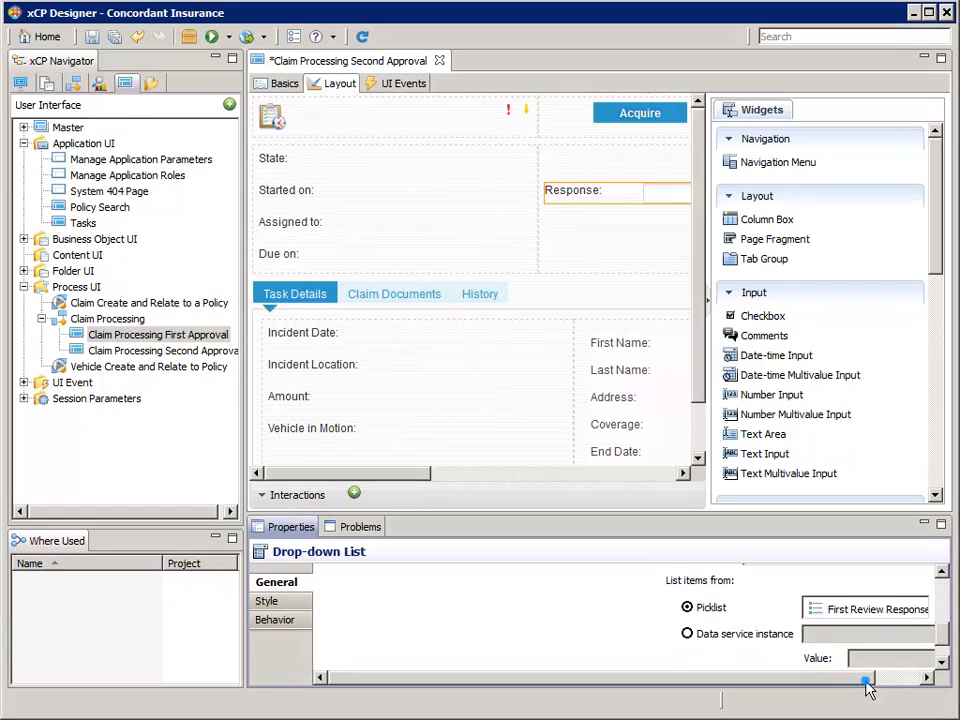
{"action": "left_click", "coordinate": [926, 678]}
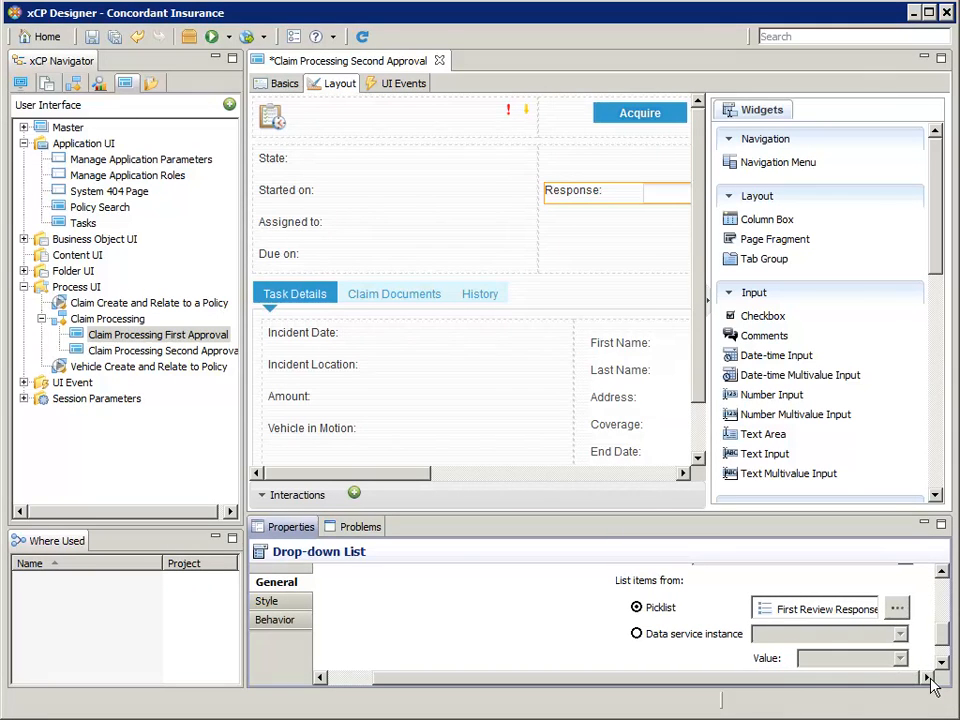
{"action": "left_click", "coordinate": [900, 618]}
{"action": "left_click", "coordinate": [461, 306]}
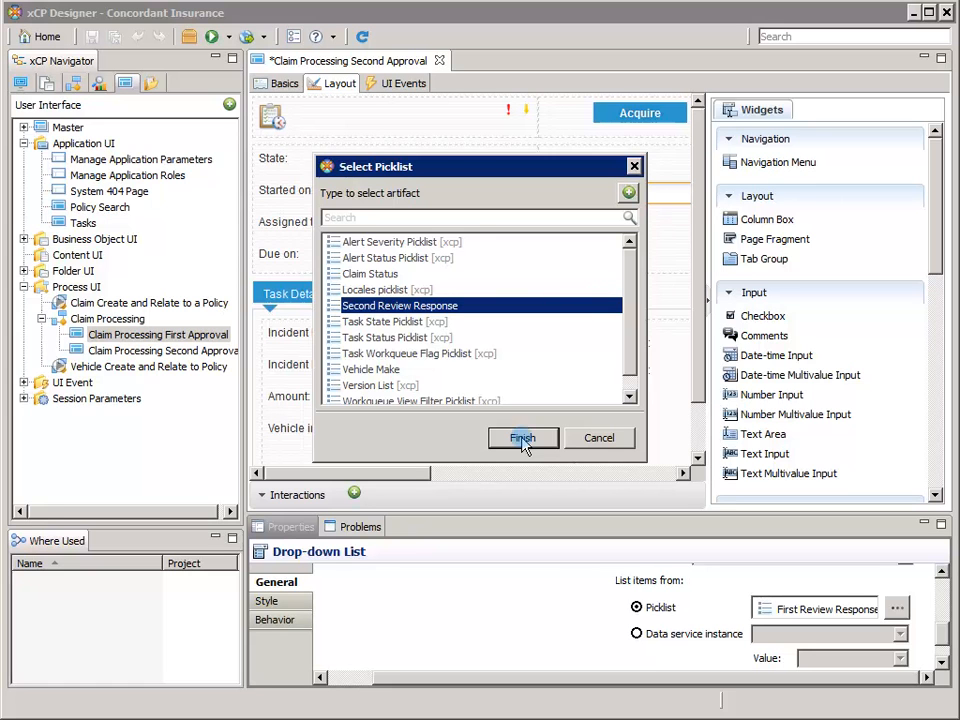
{"action": "left_click", "coordinate": [522, 440]}
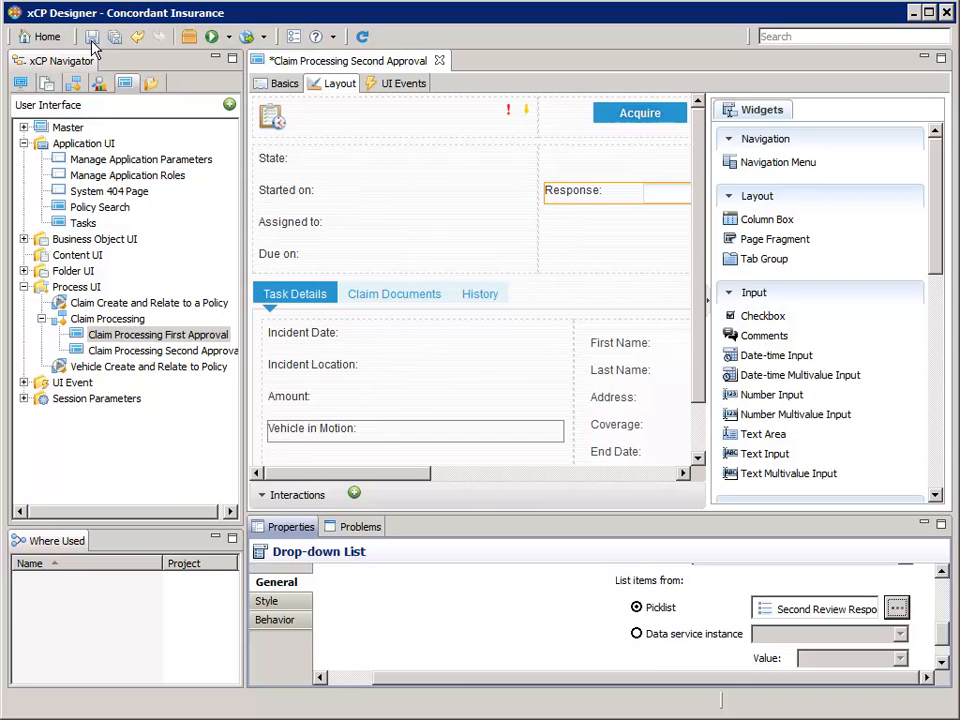
Save the Claim Processing Second Approval page, check the project for problems, and close the page
{"action": "left_click", "coordinate": [91, 38]}
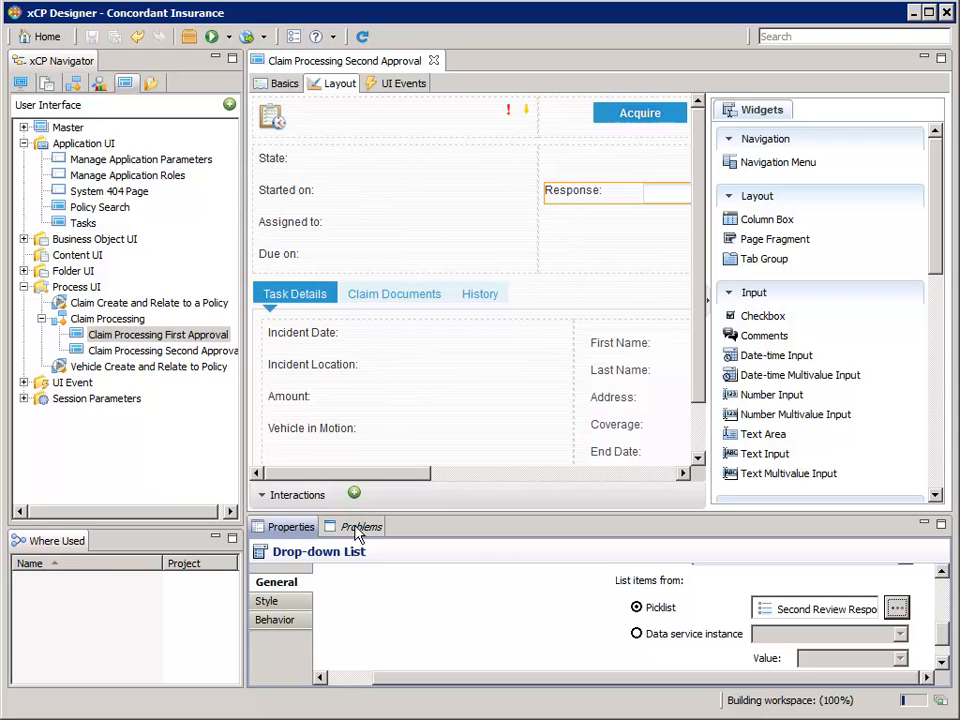
{"action": "left_click", "coordinate": [357, 530]}
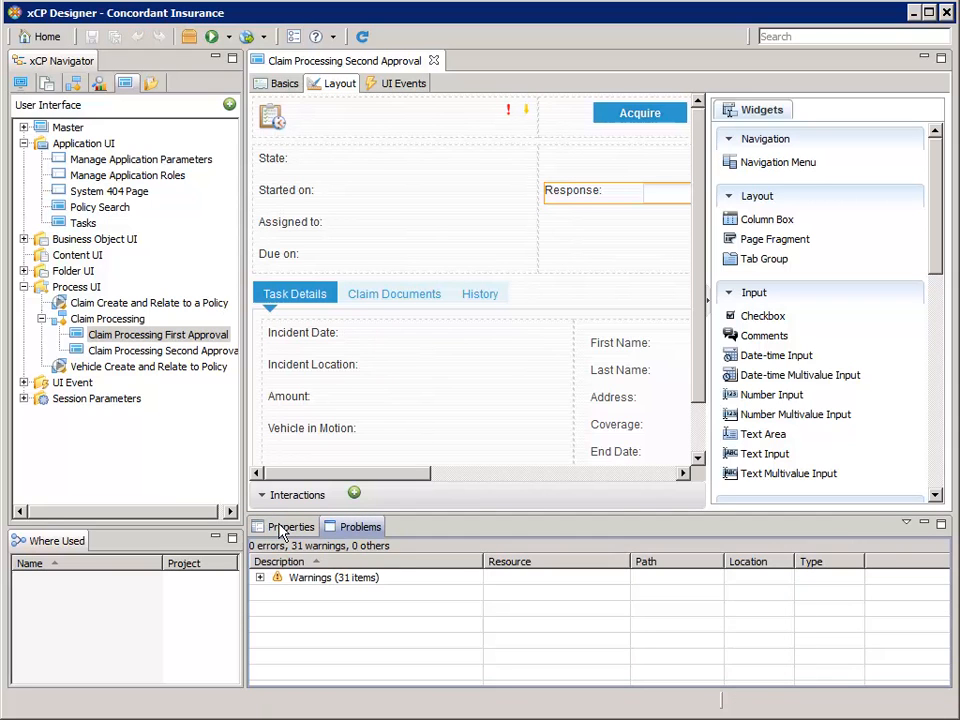
{"action": "left_click", "coordinate": [285, 528]}
{"action": "left_click", "coordinate": [433, 60]}
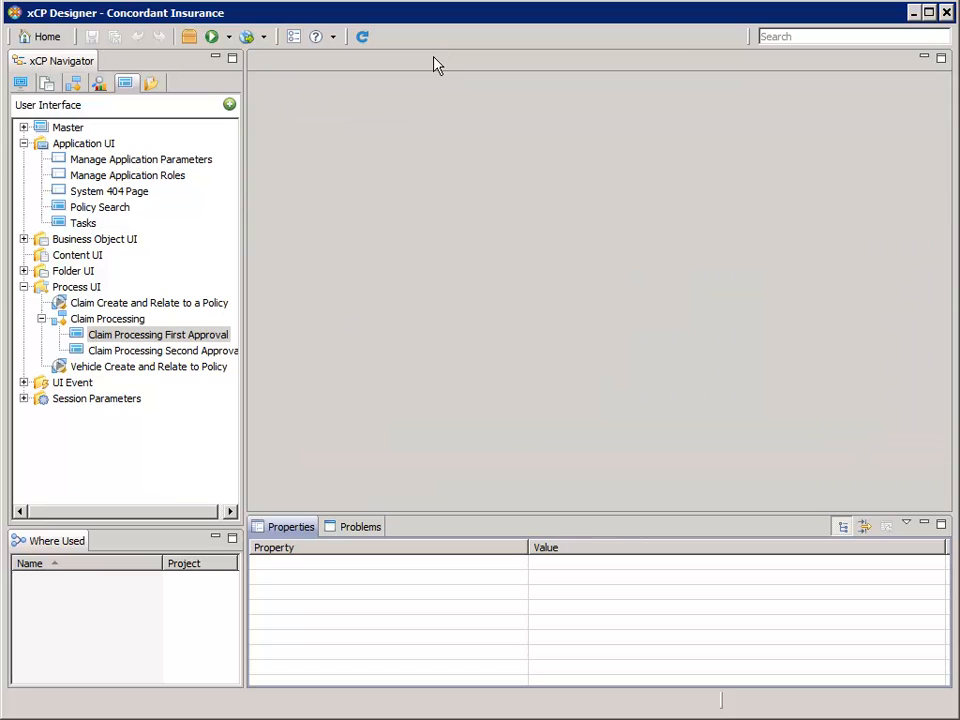